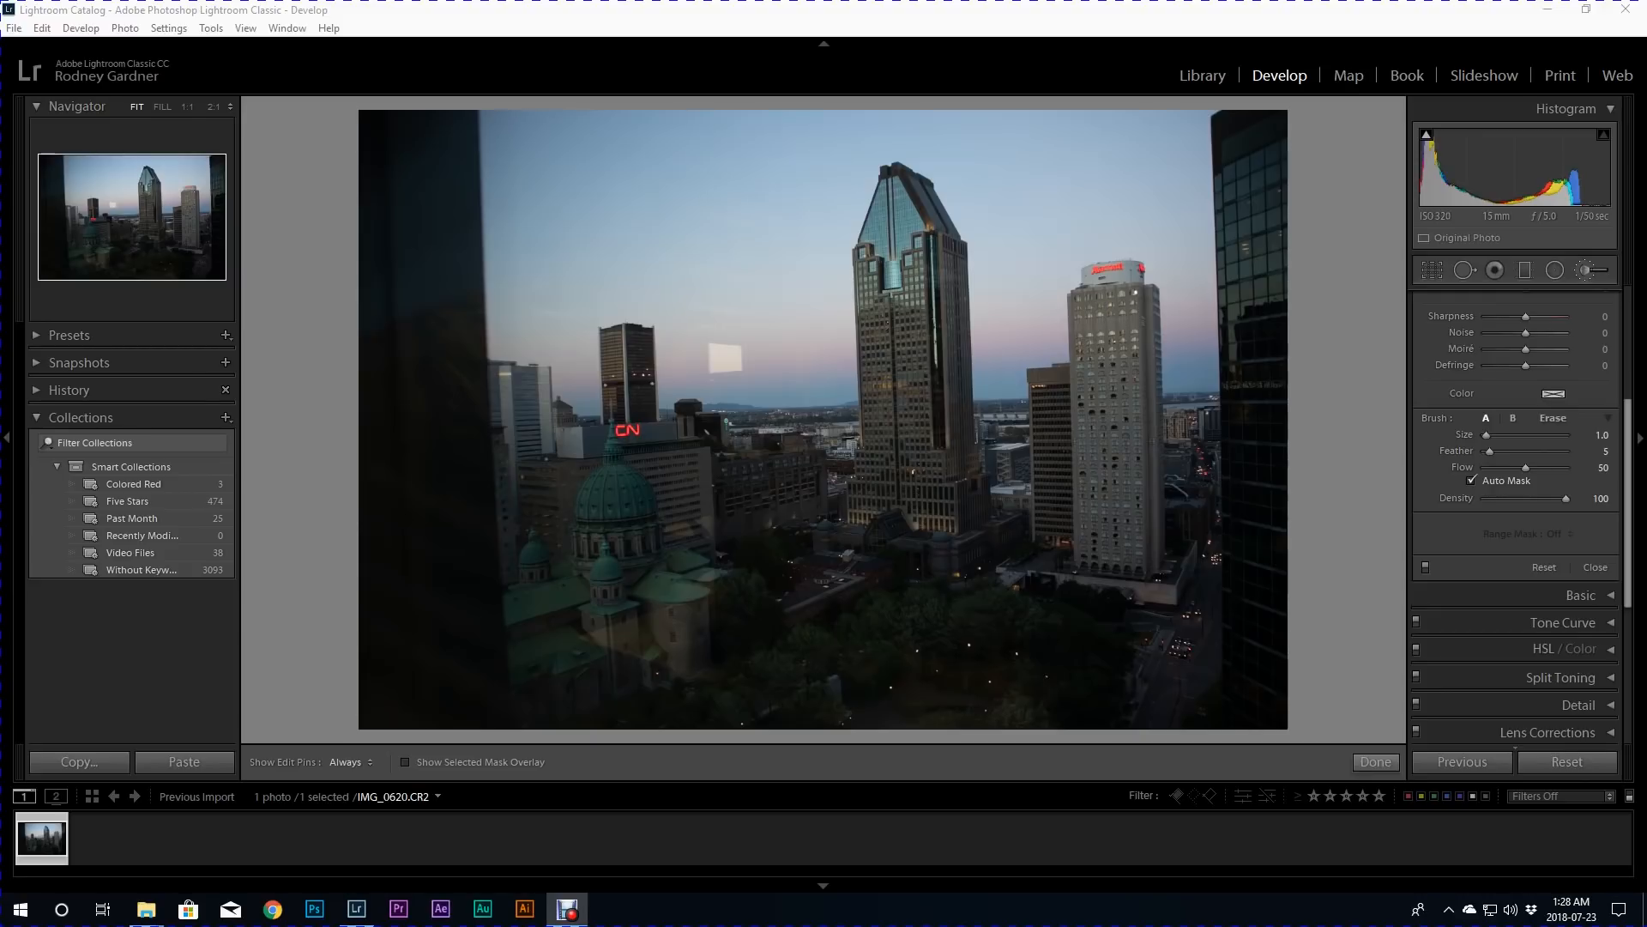
# Redo the adjustment brush strokes that mark the window reflections, the dark lower corner and the central tower.
pyautogui.click(1487, 131)
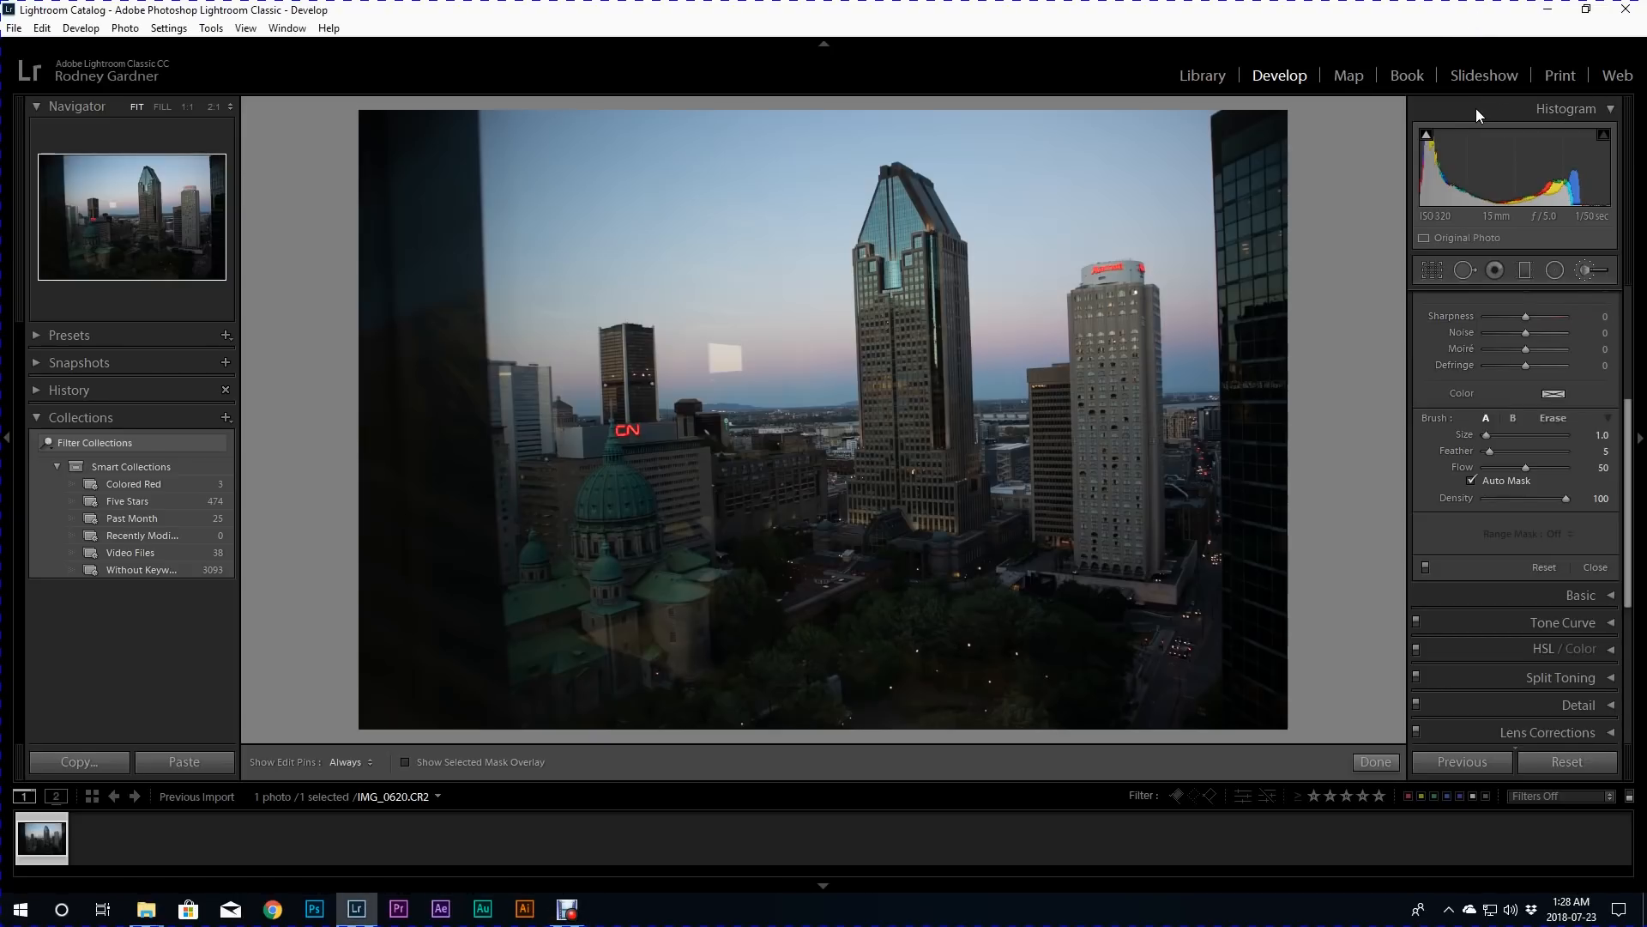
pyautogui.hotkey('ctrl', 'y')
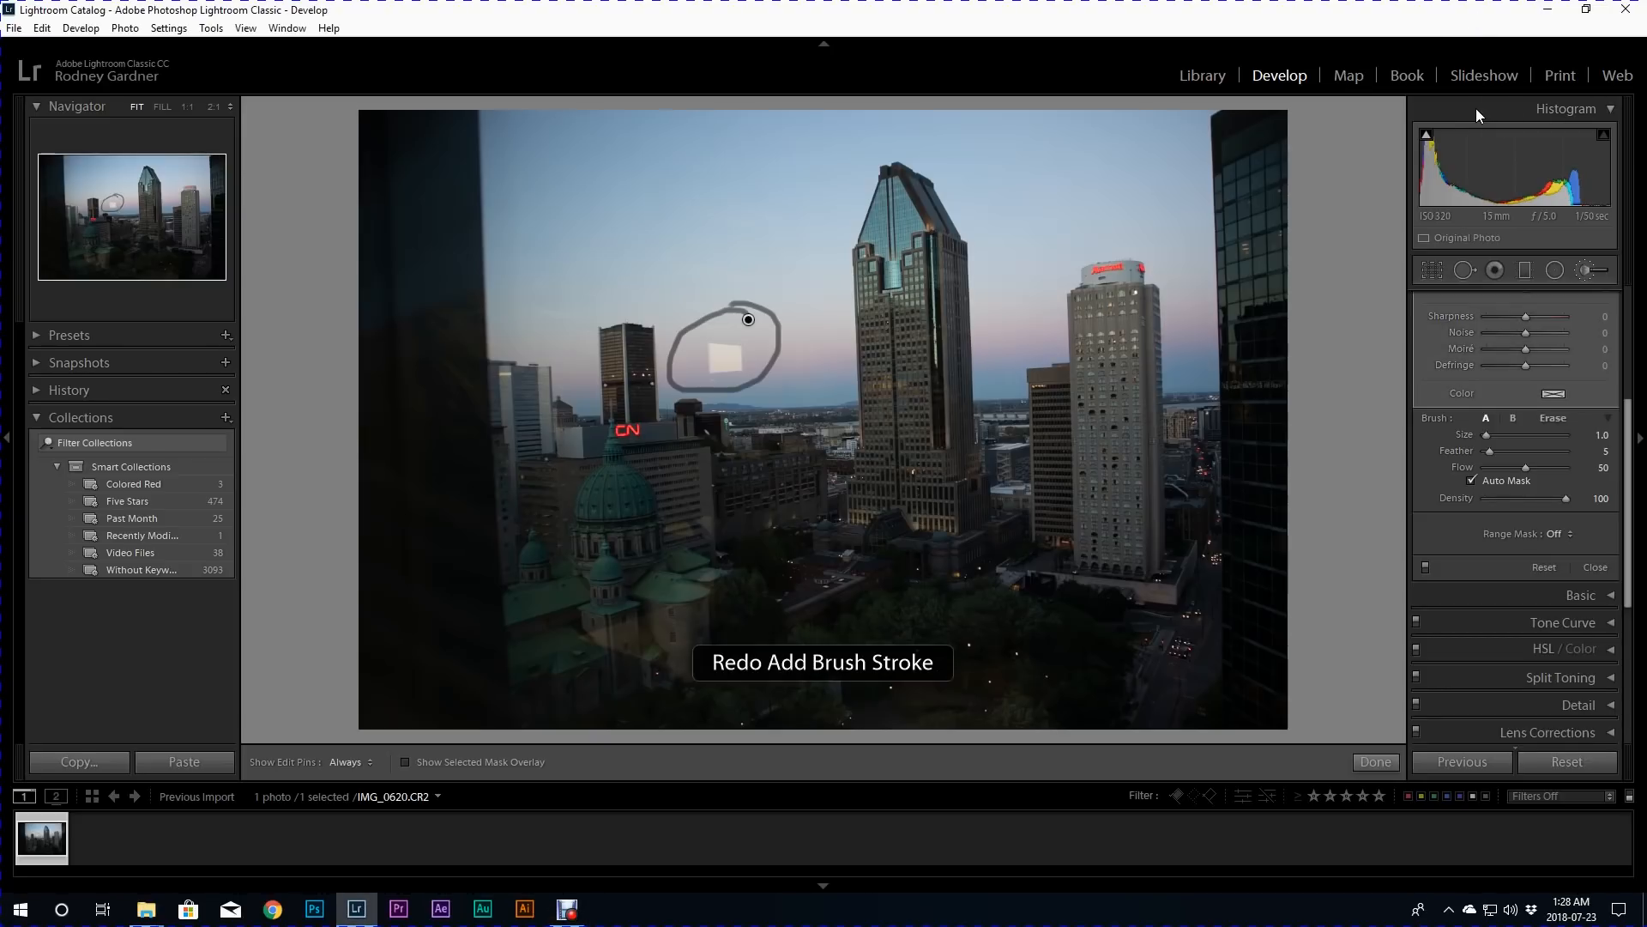
pyautogui.hotkey('ctrl', 'y')
pyautogui.hotkey('ctrl', 'y')
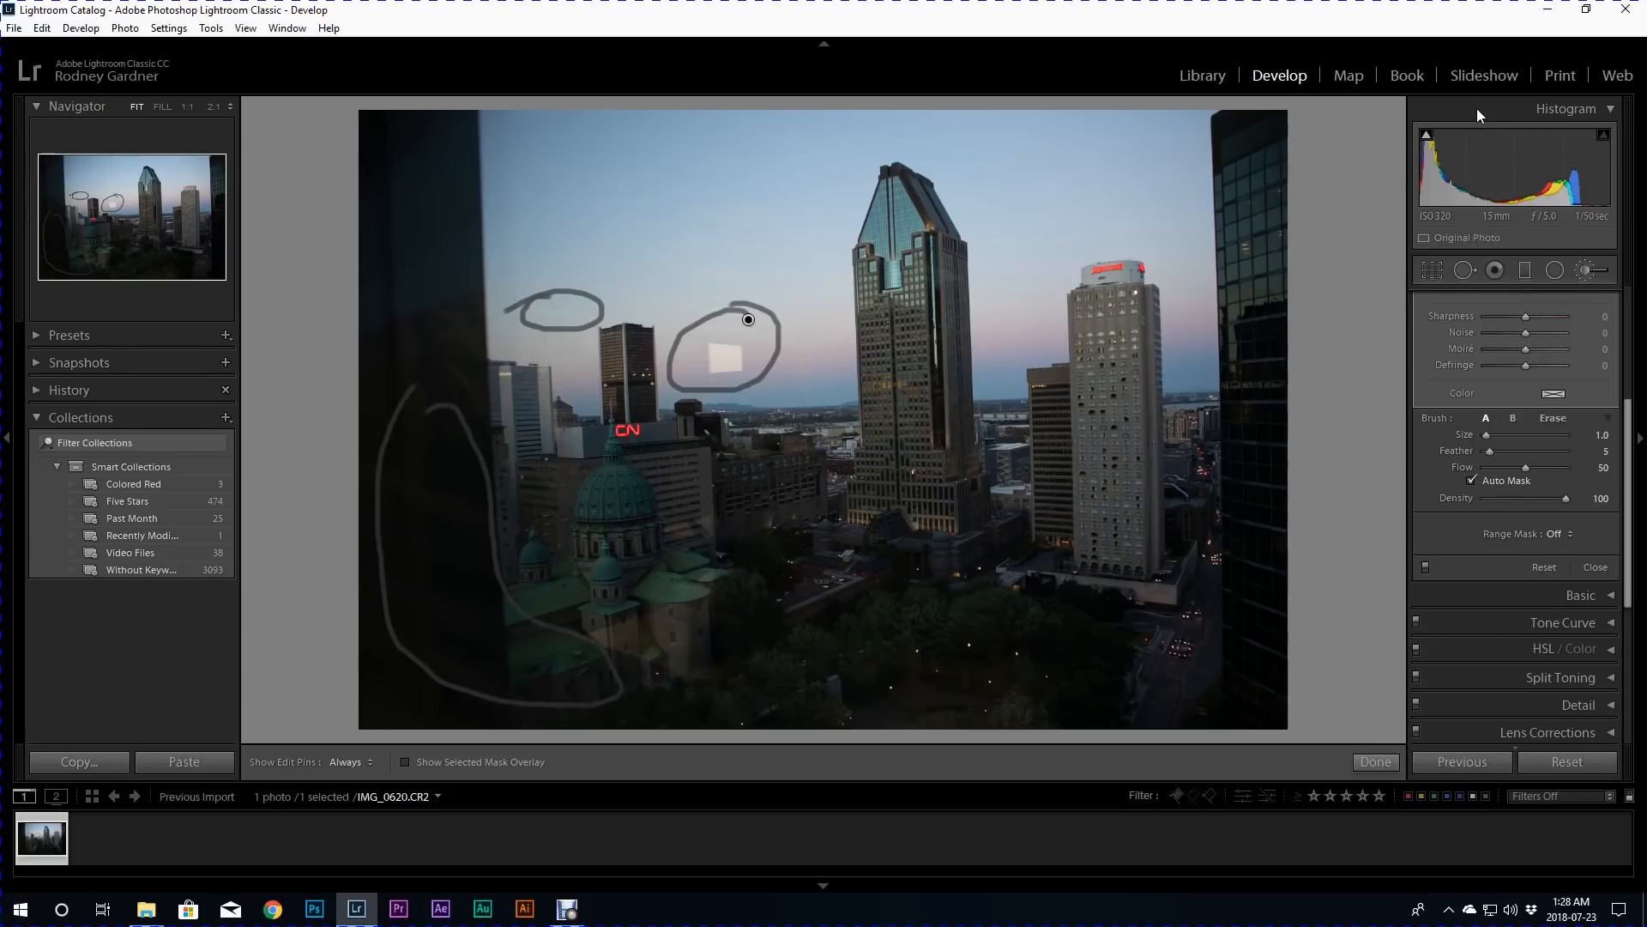
pyautogui.hotkey('ctrl', 'y')
pyautogui.hotkey('ctrl', 'y')
pyautogui.hotkey('ctrl', 'y')
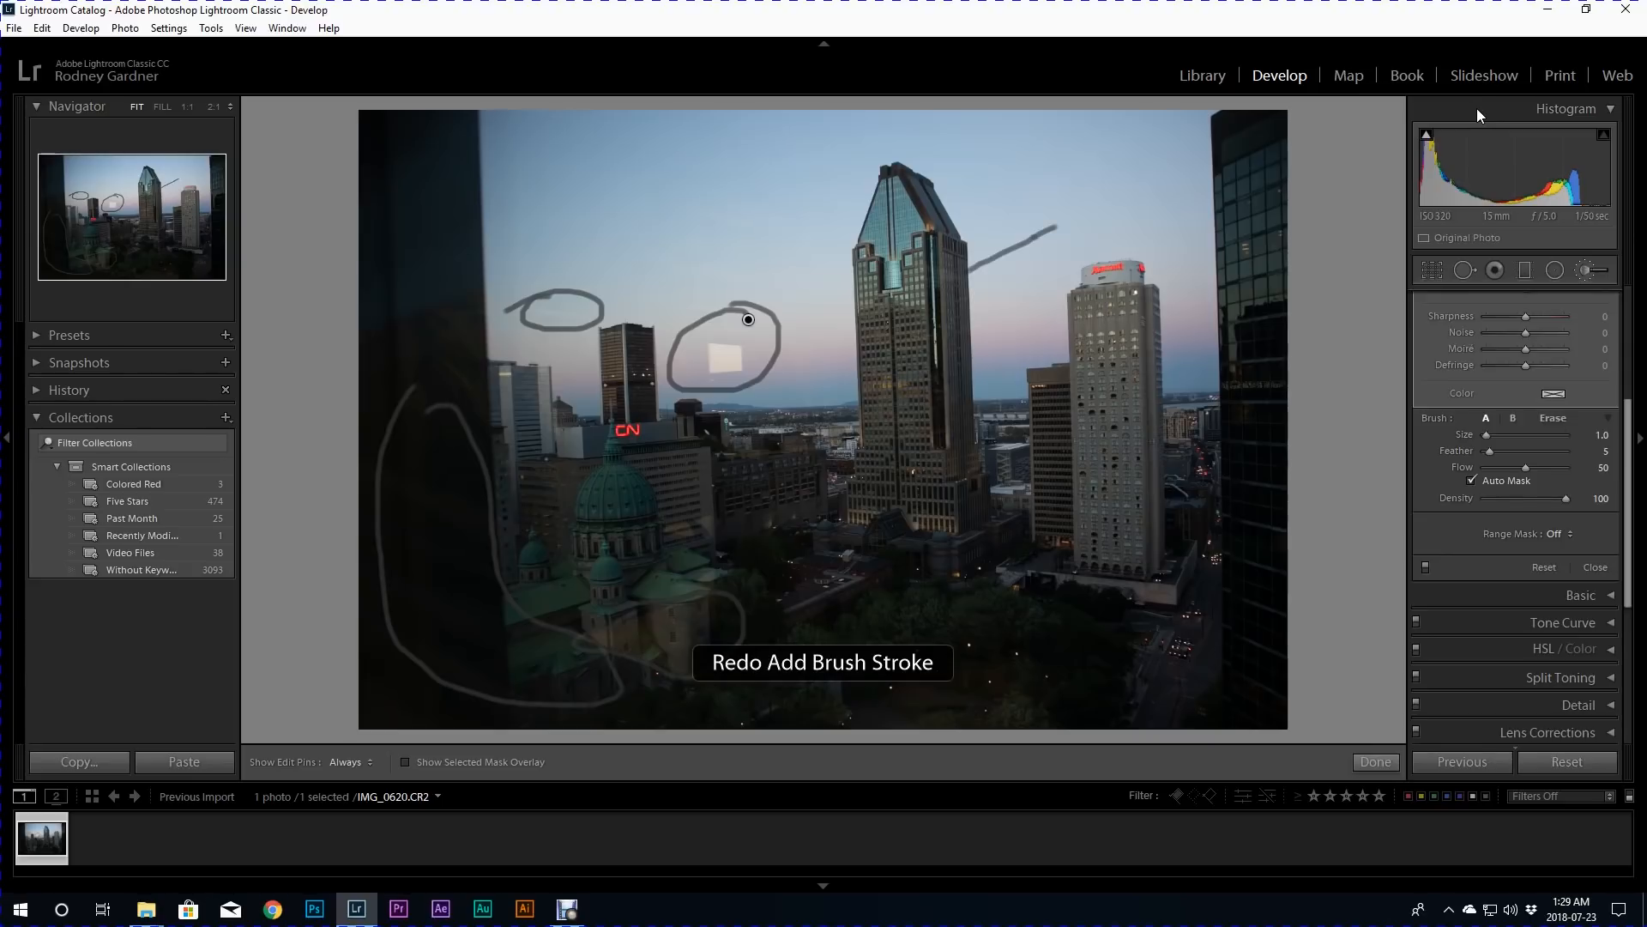
pyautogui.hotkey('ctrl', 'y')
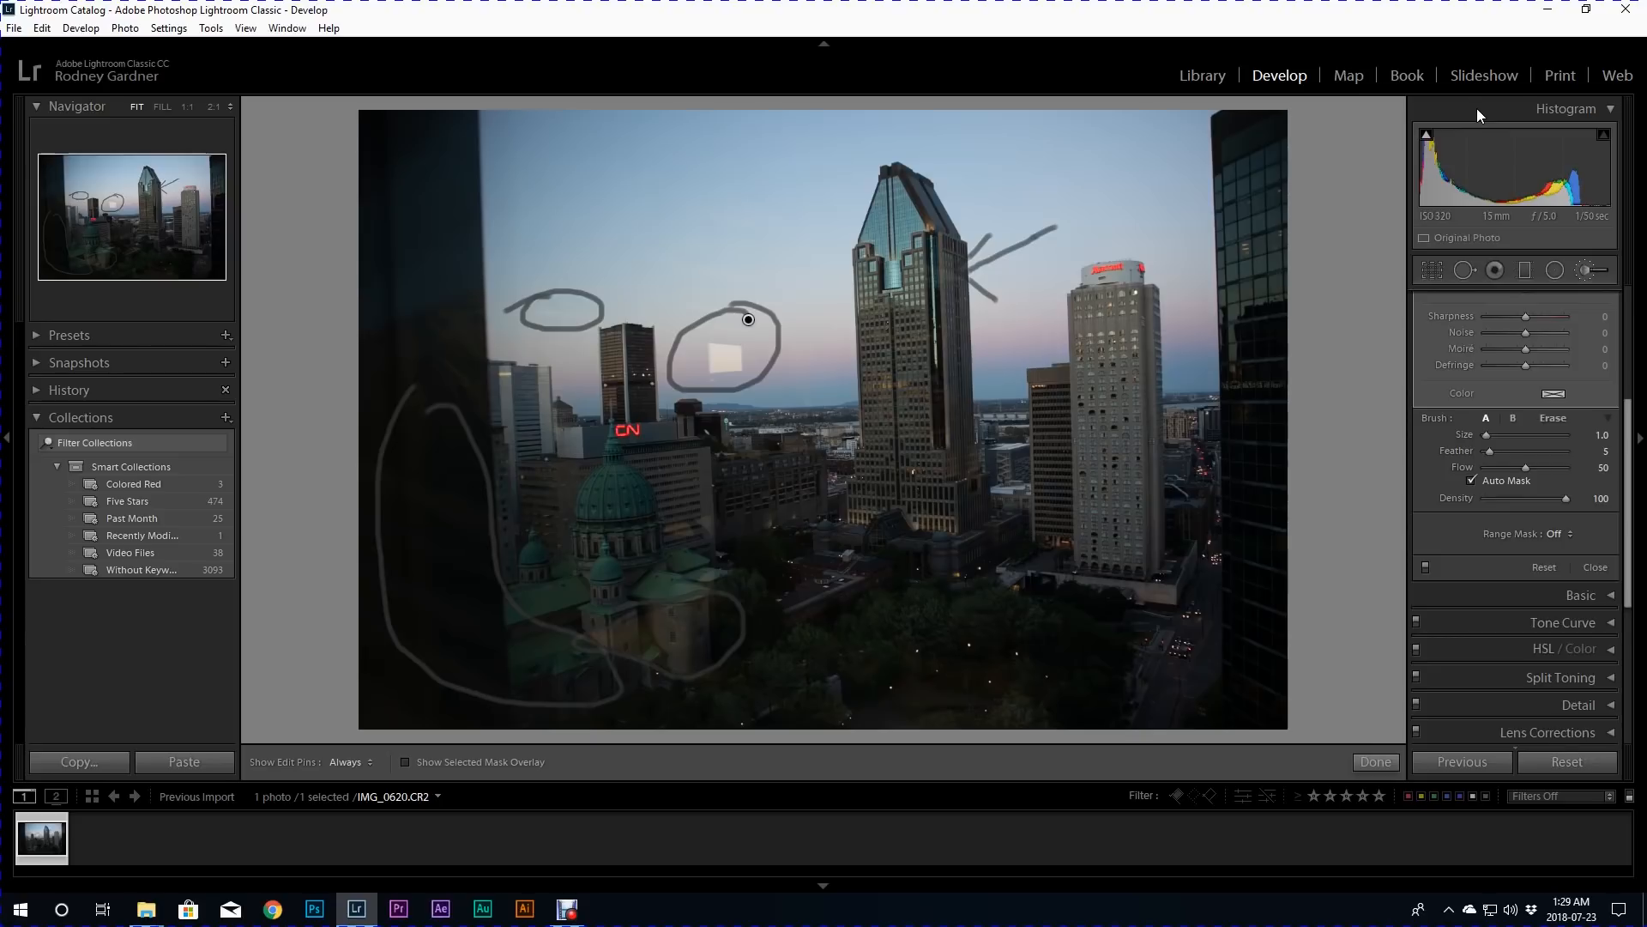
# Undo all the adjustment brush strokes marking areas of the photo.
pyautogui.hotkey('ctrl', 'z')
pyautogui.hotkey('ctrl', 'z')
pyautogui.hotkey('ctrl', 'z')
pyautogui.hotkey('ctrl', 'z')
pyautogui.hotkey('ctrl', 'z')
pyautogui.hotkey('ctrl', 'z')
pyautogui.hotkey('ctrl', 'z')
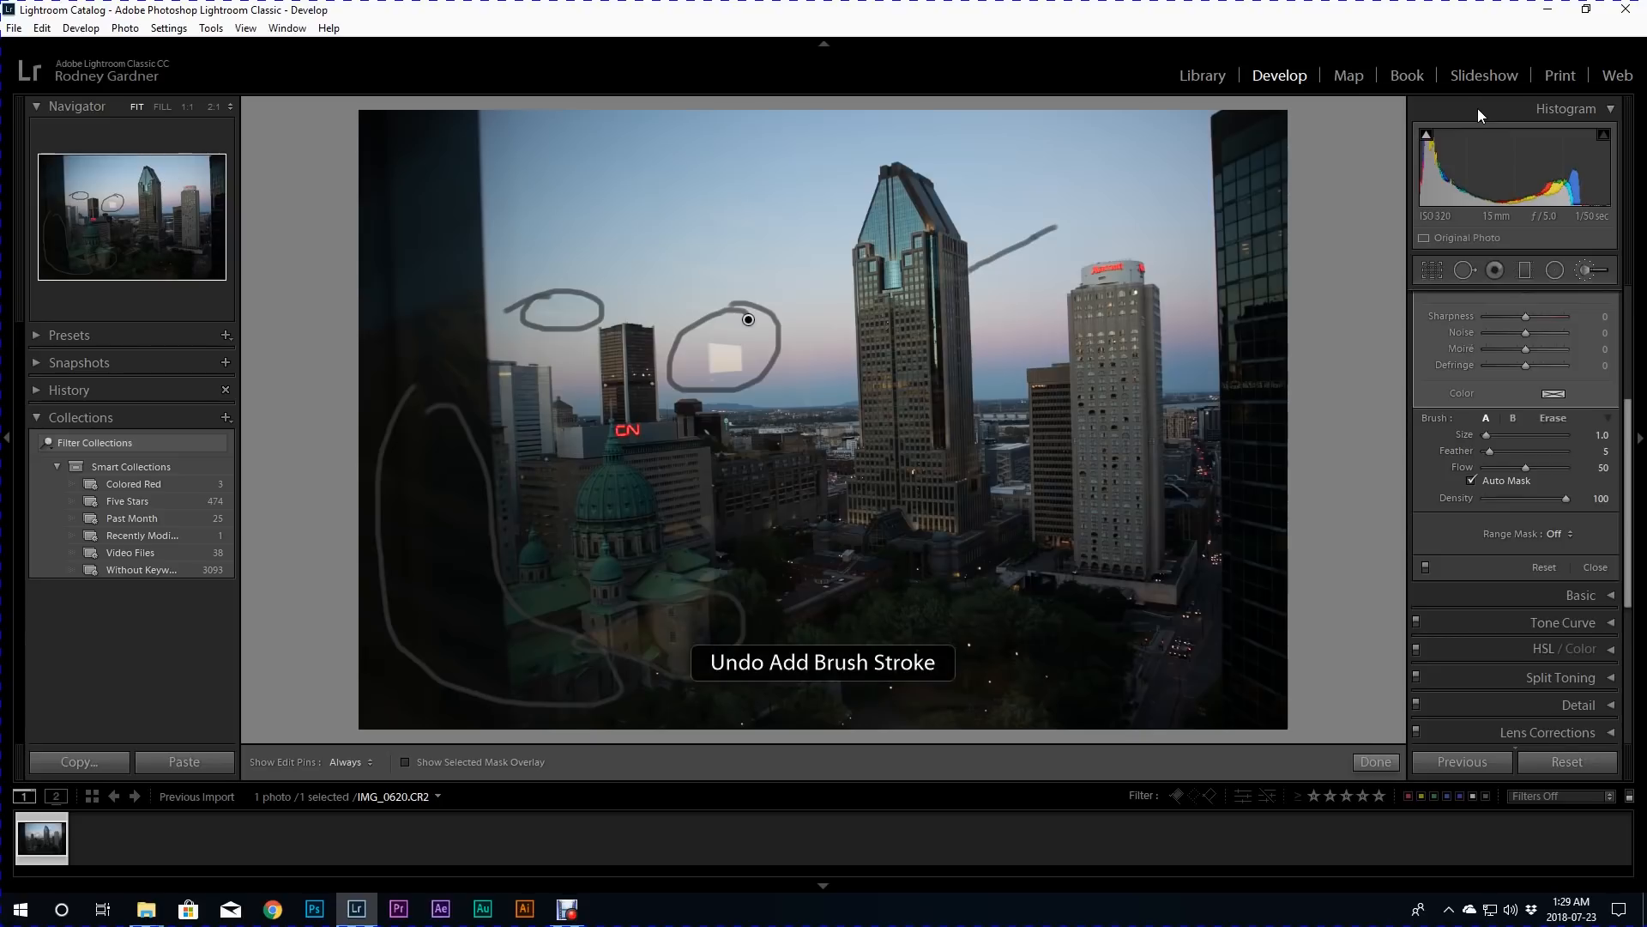
pyautogui.hotkey('ctrl', 'z')
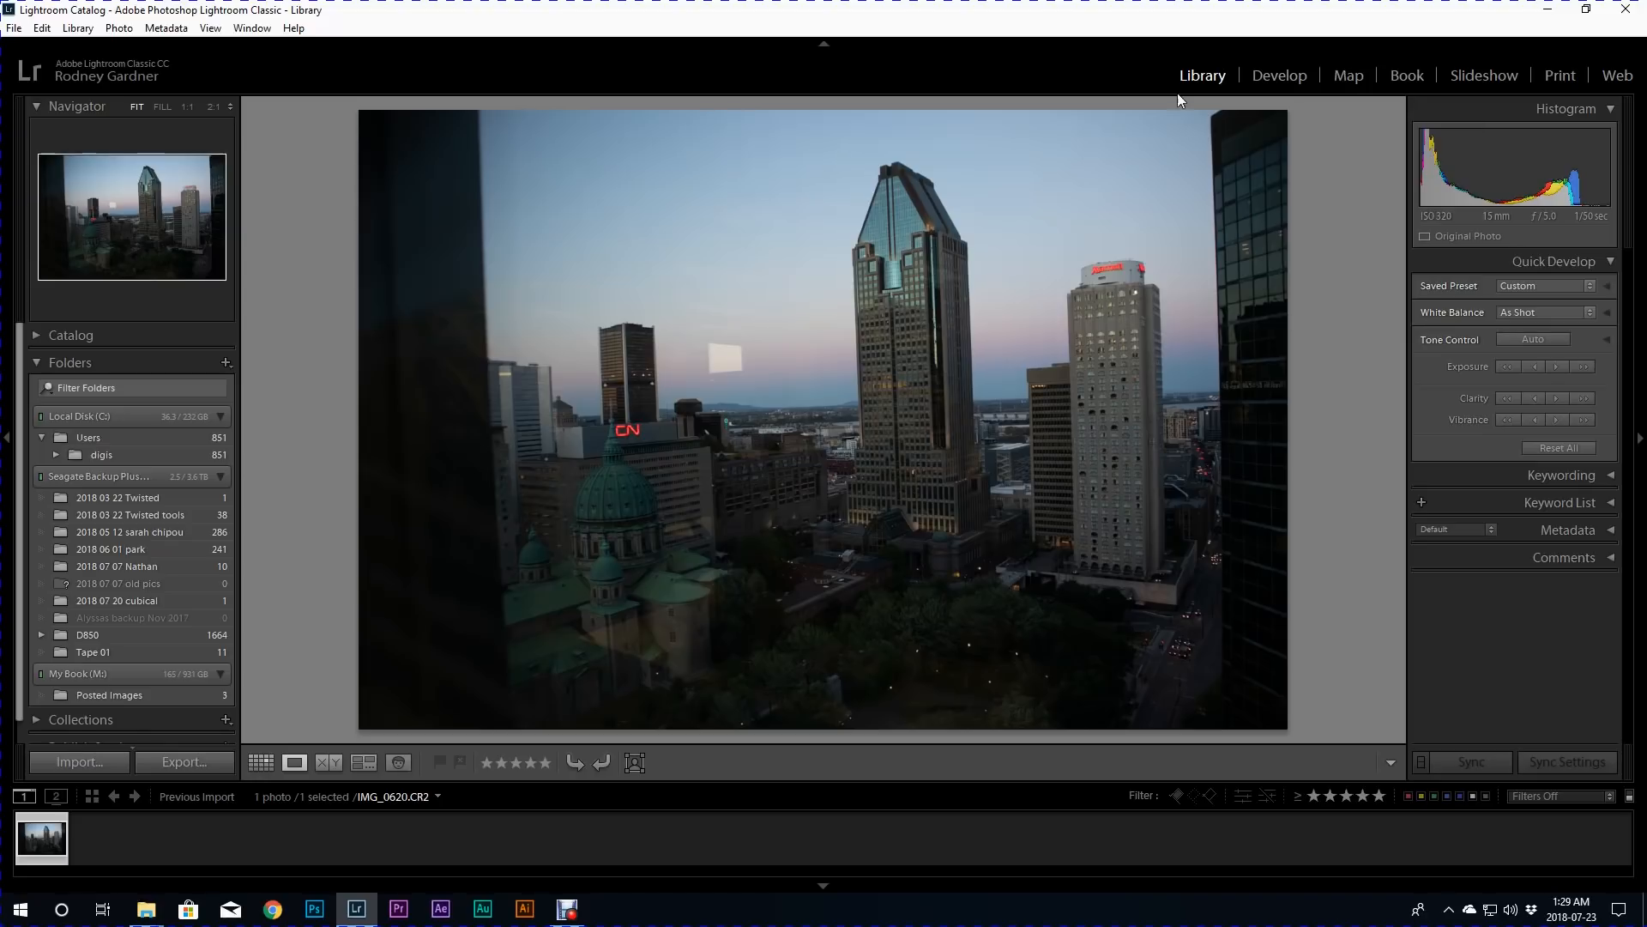
# Start cropping the photo in the Develop module with the aspect ratio set to 4 x 5 / 8 x 10.
pyautogui.click(1286, 79)
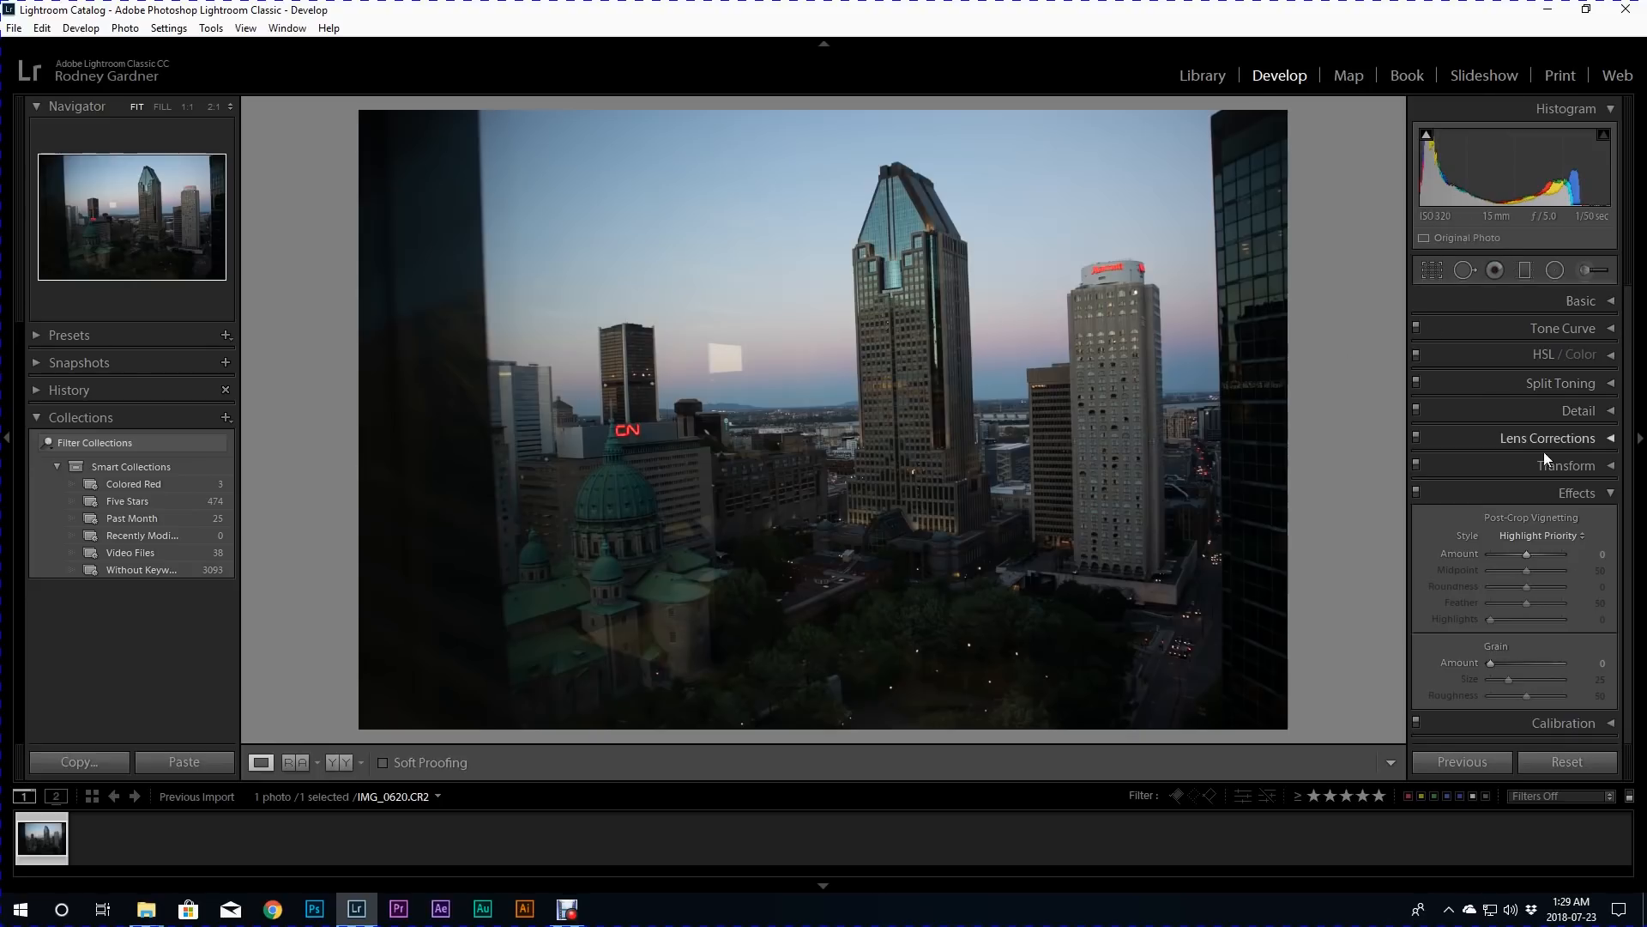
pyautogui.click(1568, 491)
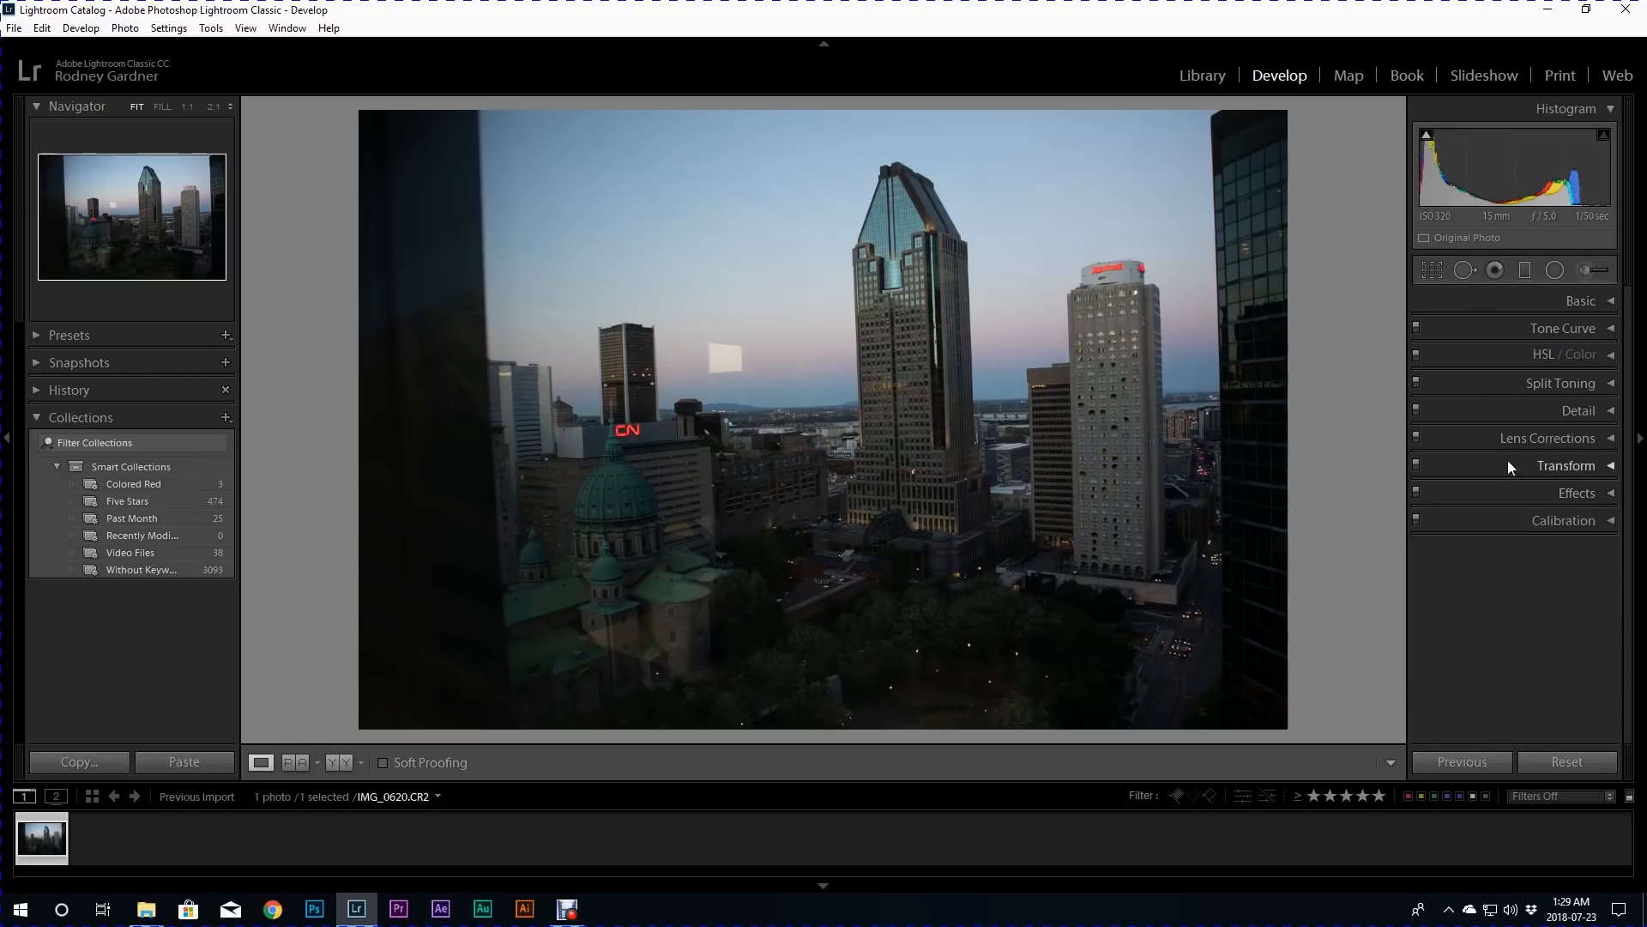
pyautogui.click(1432, 271)
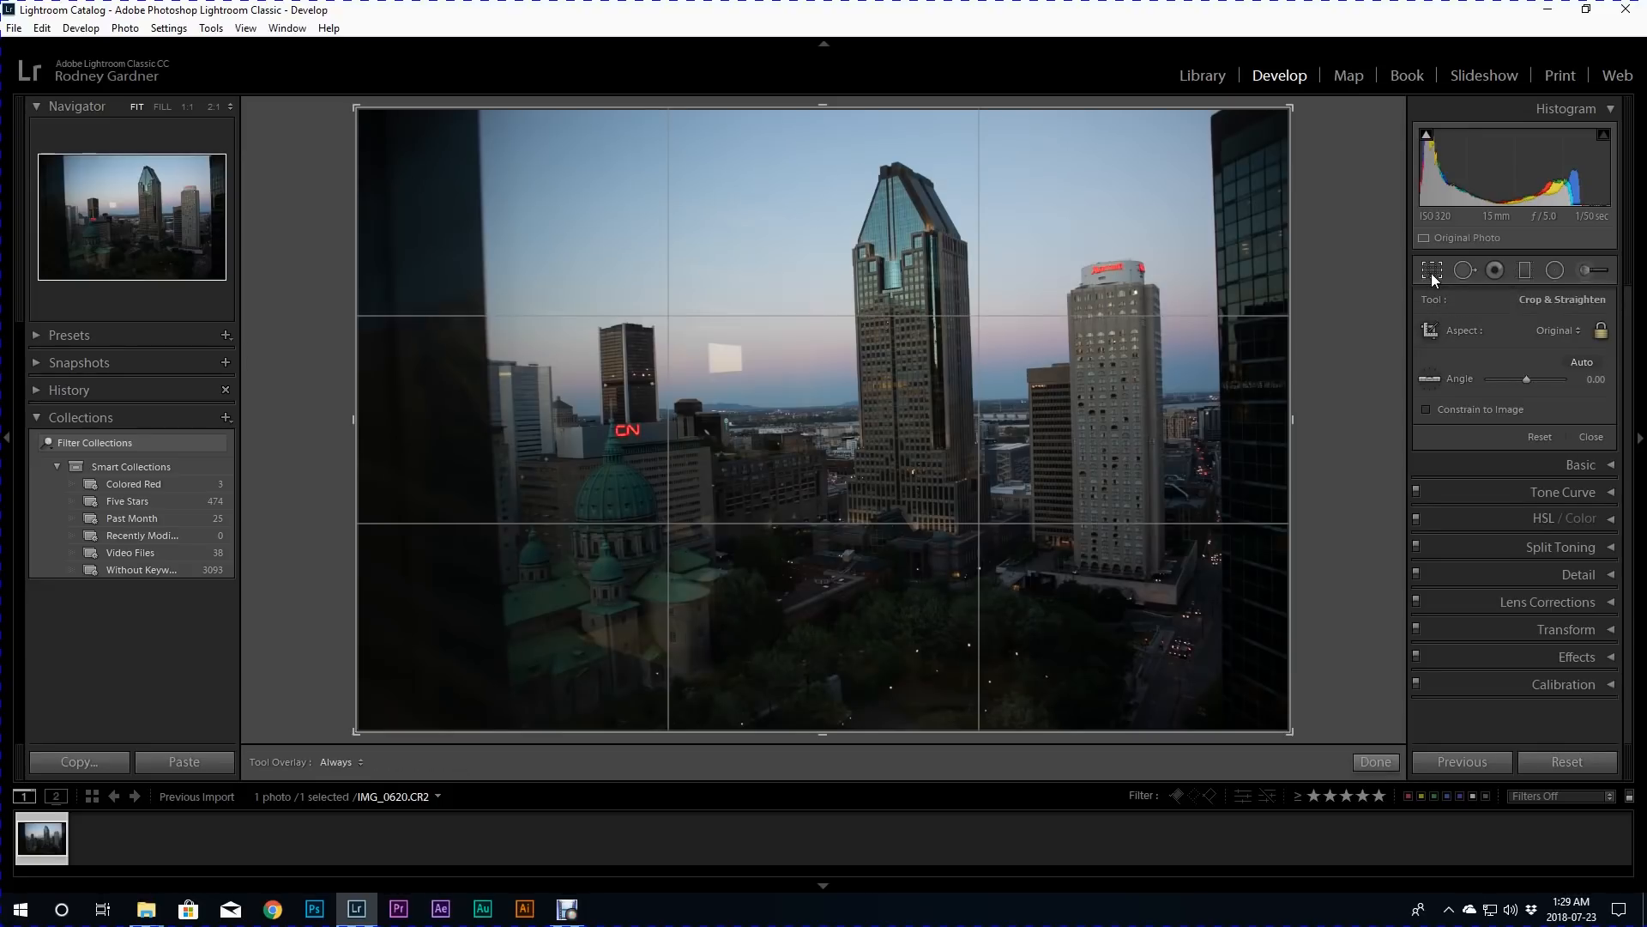
pyautogui.click(1574, 340)
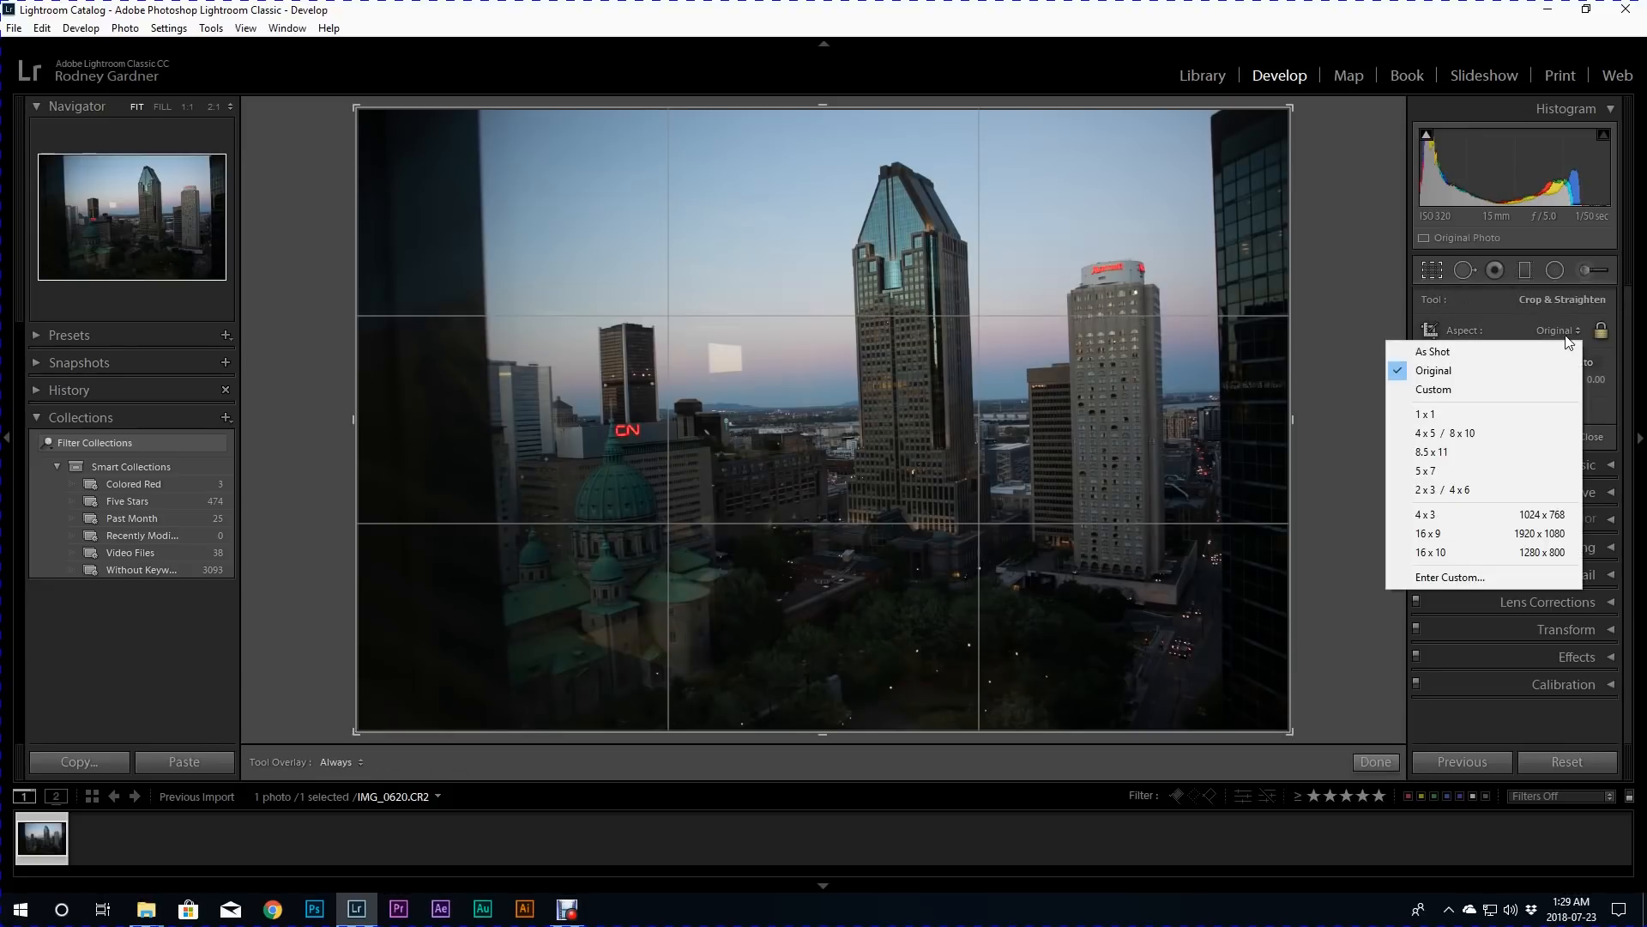
pyautogui.click(1455, 434)
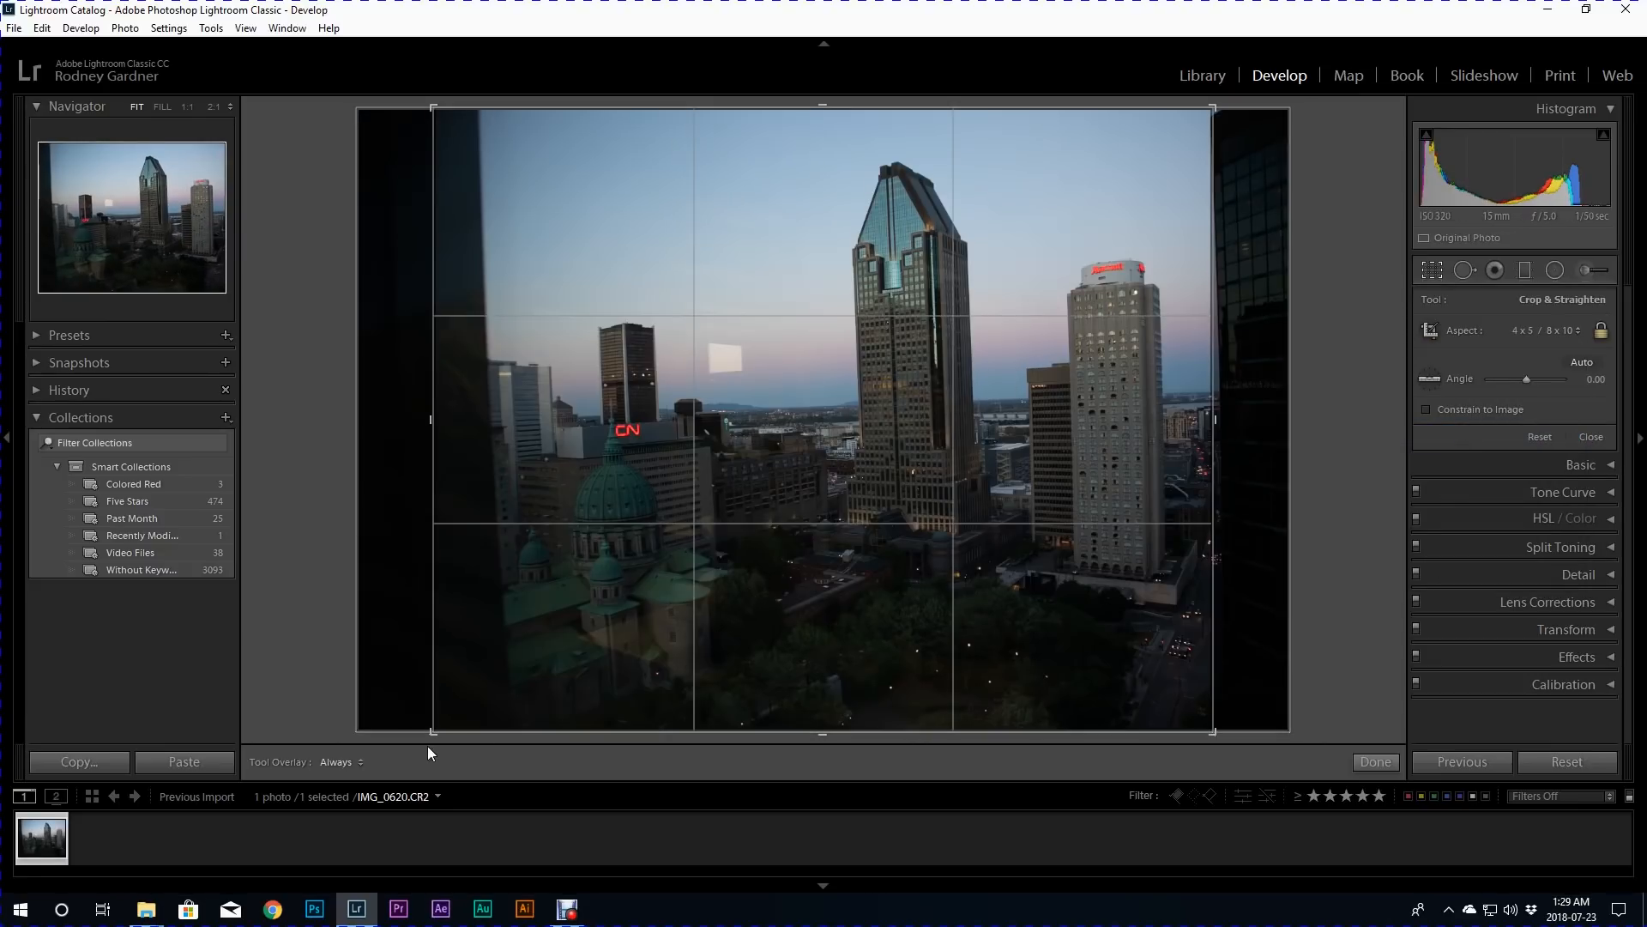
# Tighten the crop around the buildings to exclude the dark side edges, rotate the photo by 0.95, and apply the crop.
pyautogui.moveTo(433, 735); pyautogui.dragTo(468, 698)
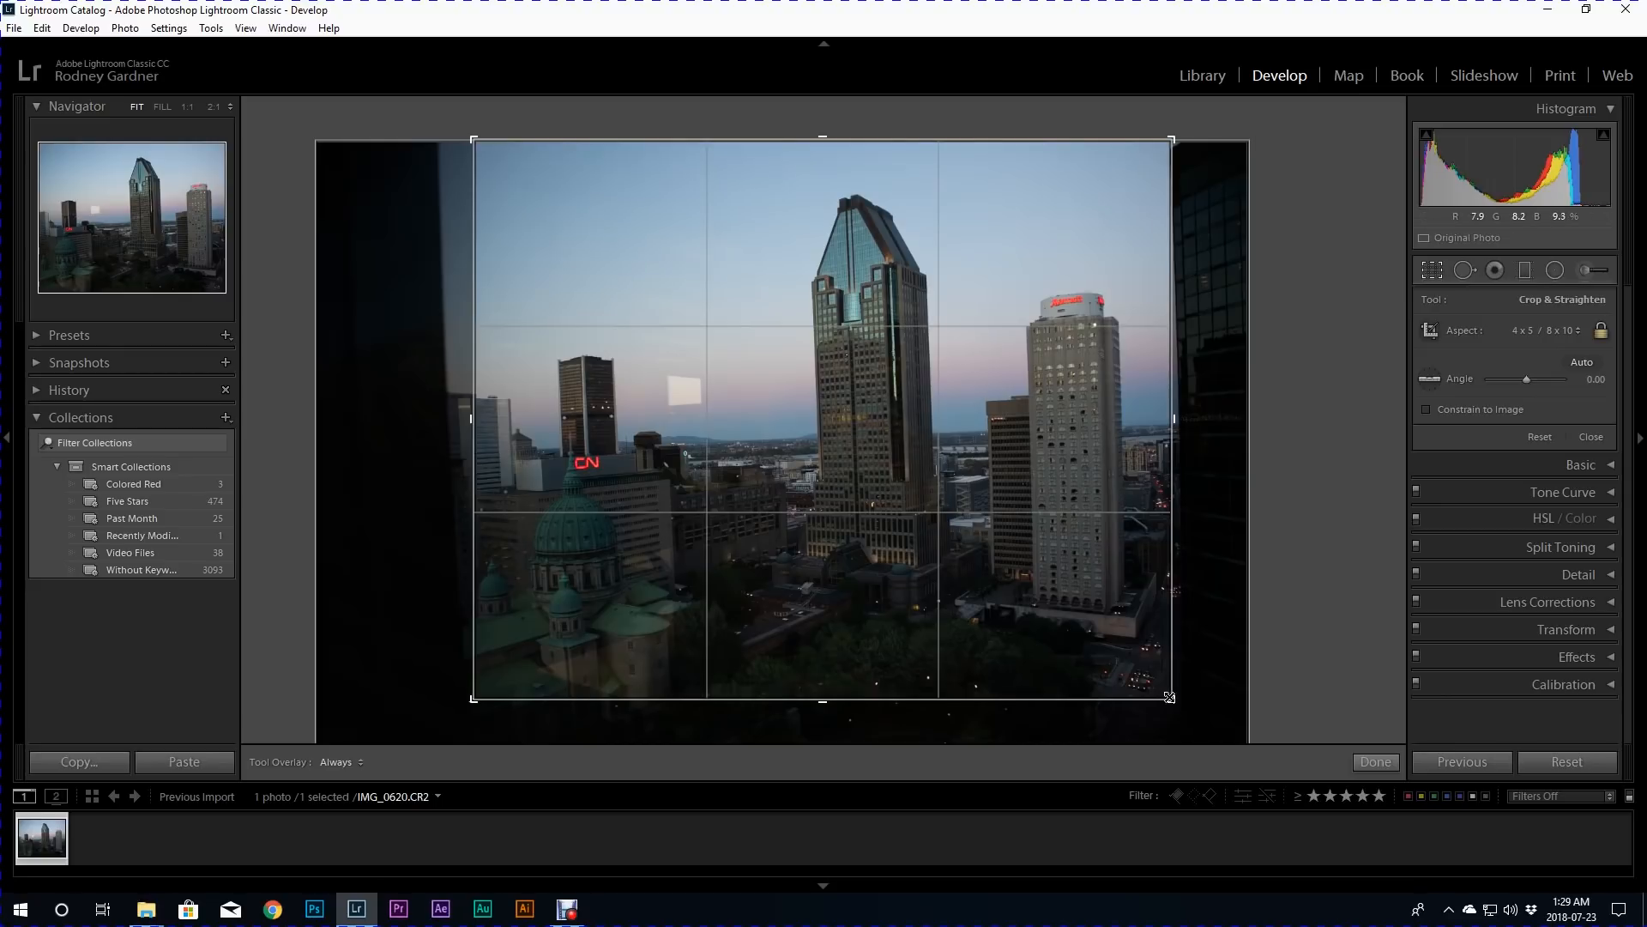
pyautogui.moveTo(1173, 699); pyautogui.dragTo(1149, 694)
pyautogui.moveTo(1067, 648)
pyautogui.mouseDown()
pyautogui.moveTo(1061, 668)
pyautogui.moveTo(1056, 634)
pyautogui.mouseUp()
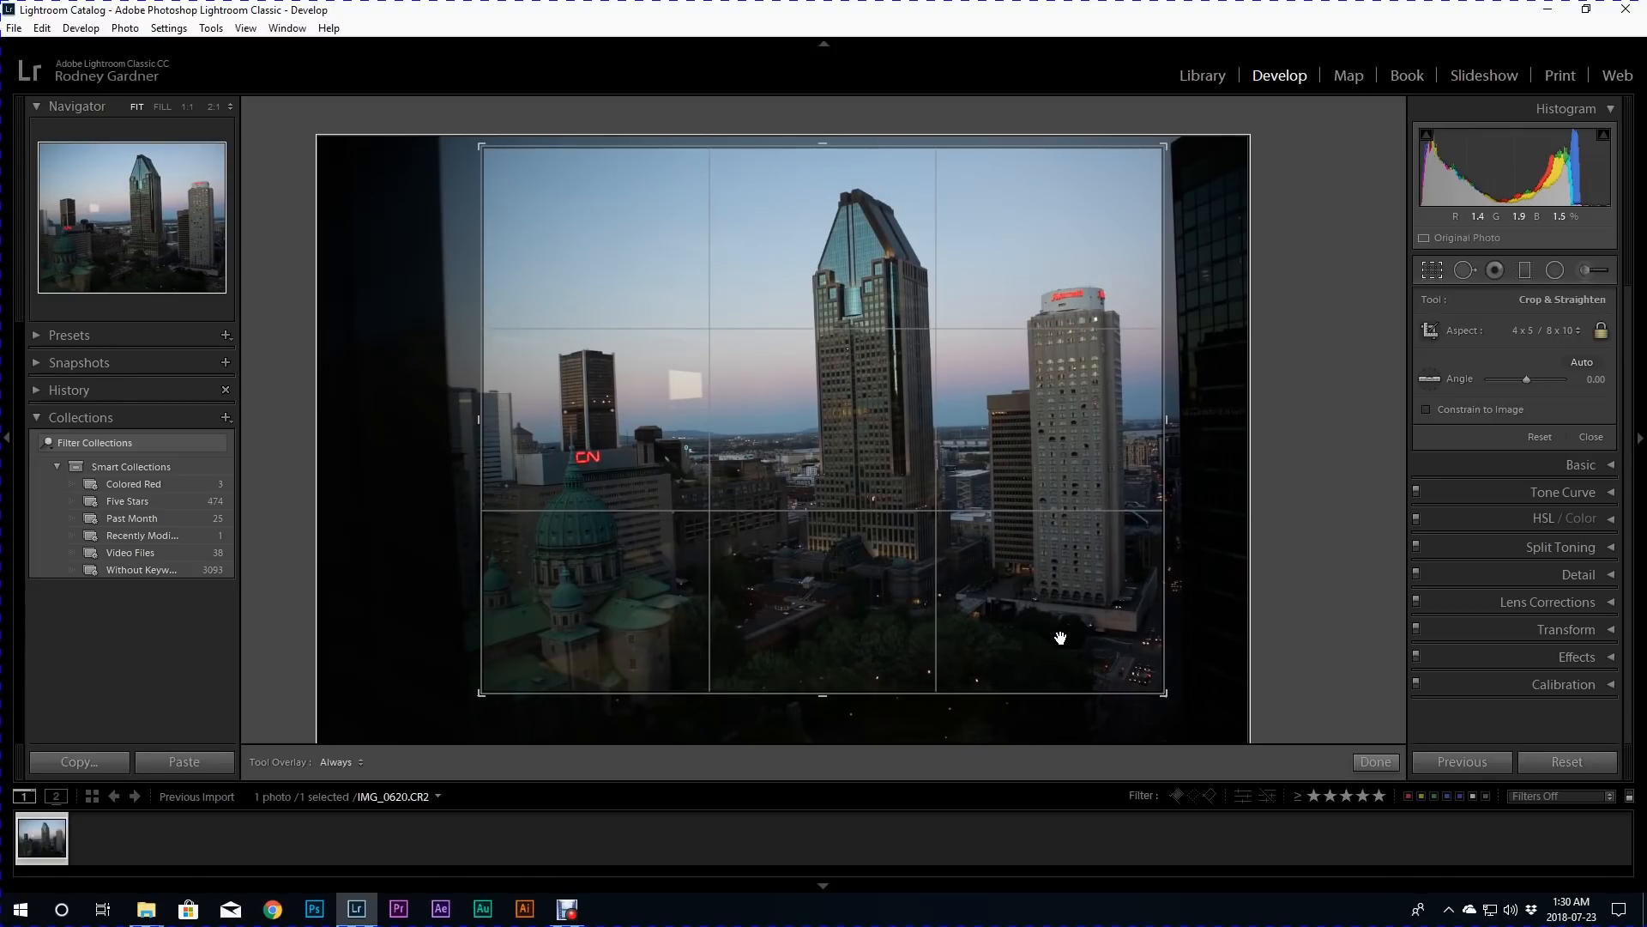
pyautogui.moveTo(1182, 435); pyautogui.dragTo(1183, 438)
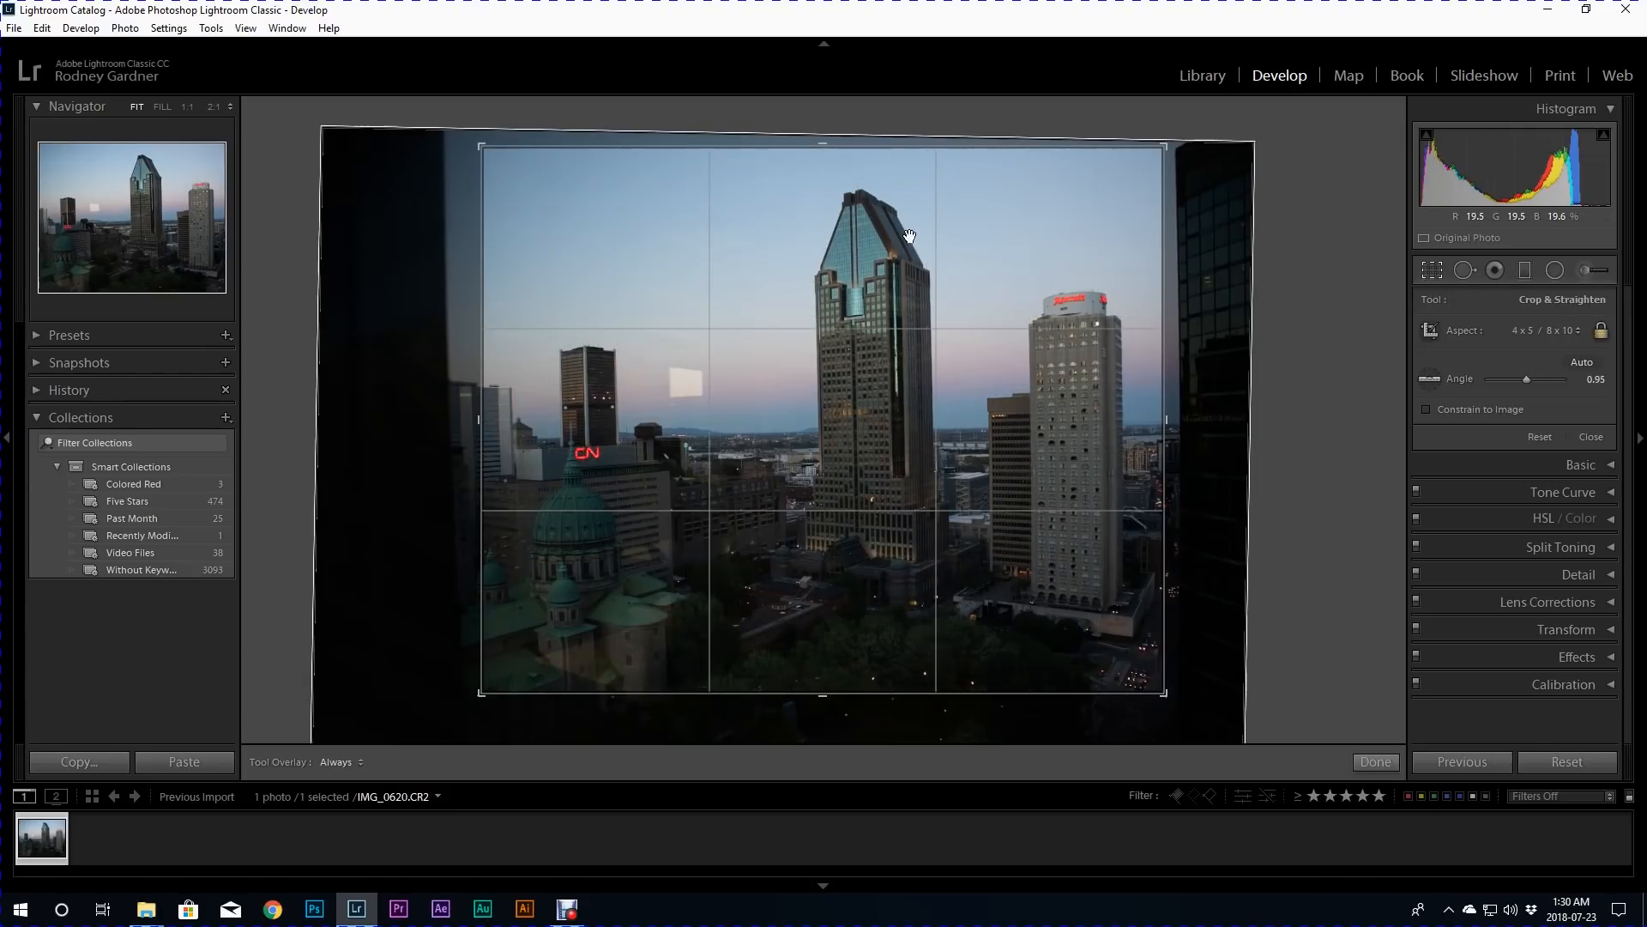
pyautogui.doubleClick(919, 574)
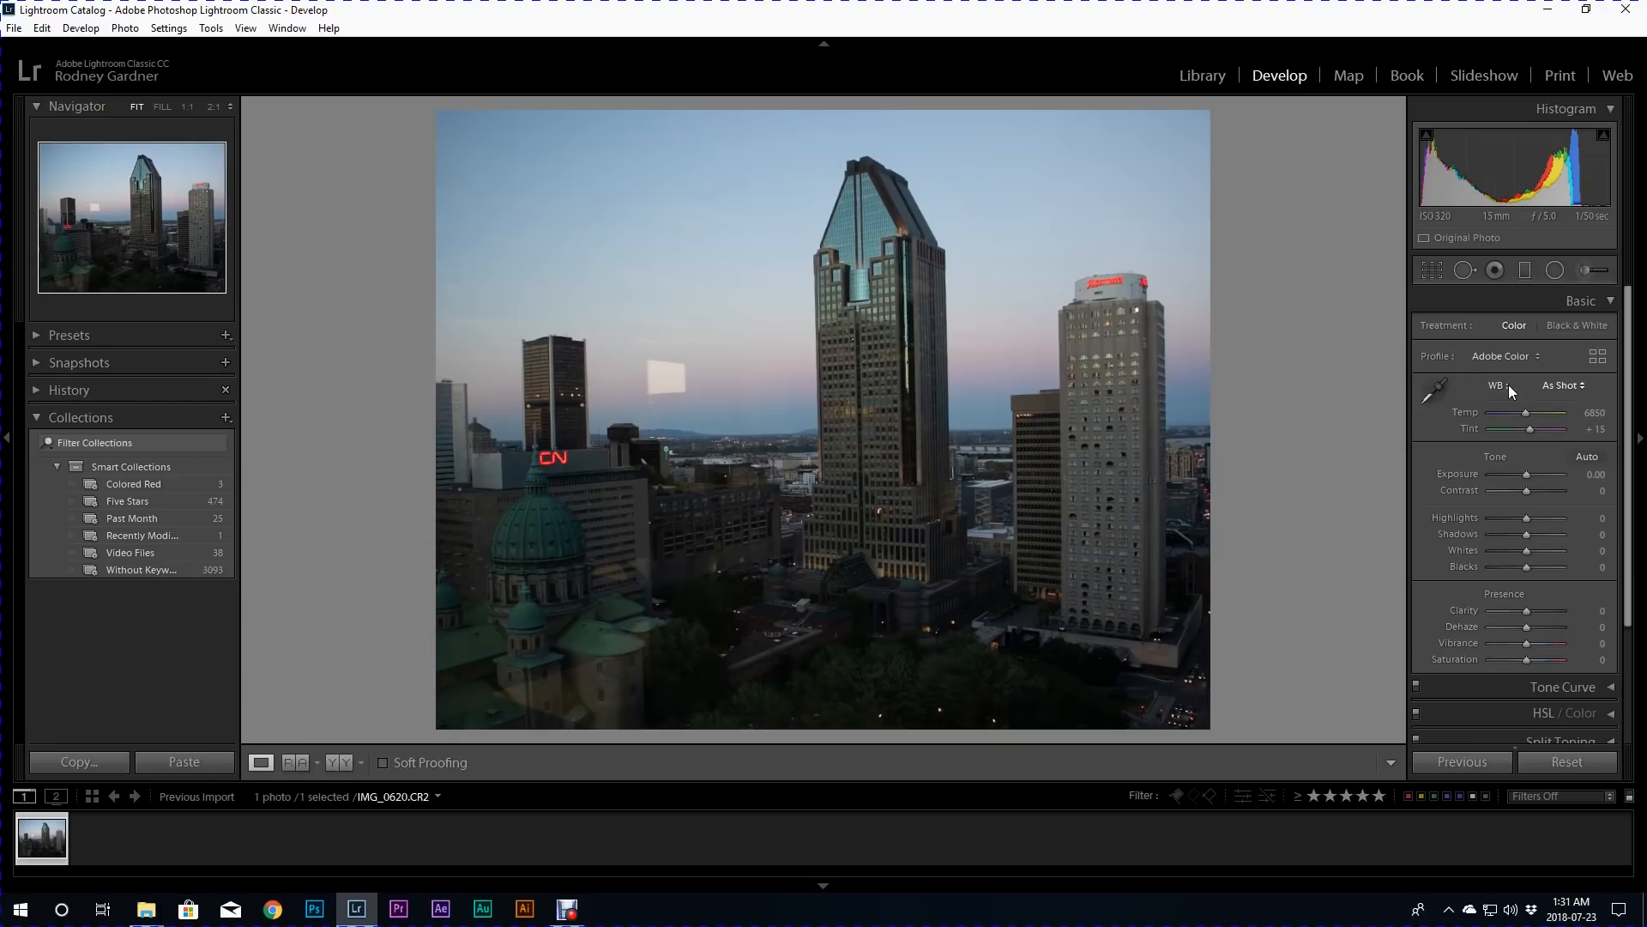
# Hide the surrounding panels except the develop adjustments, and inspect the dark buildings up close.
pyautogui.hotkey('shift', 'Tab')
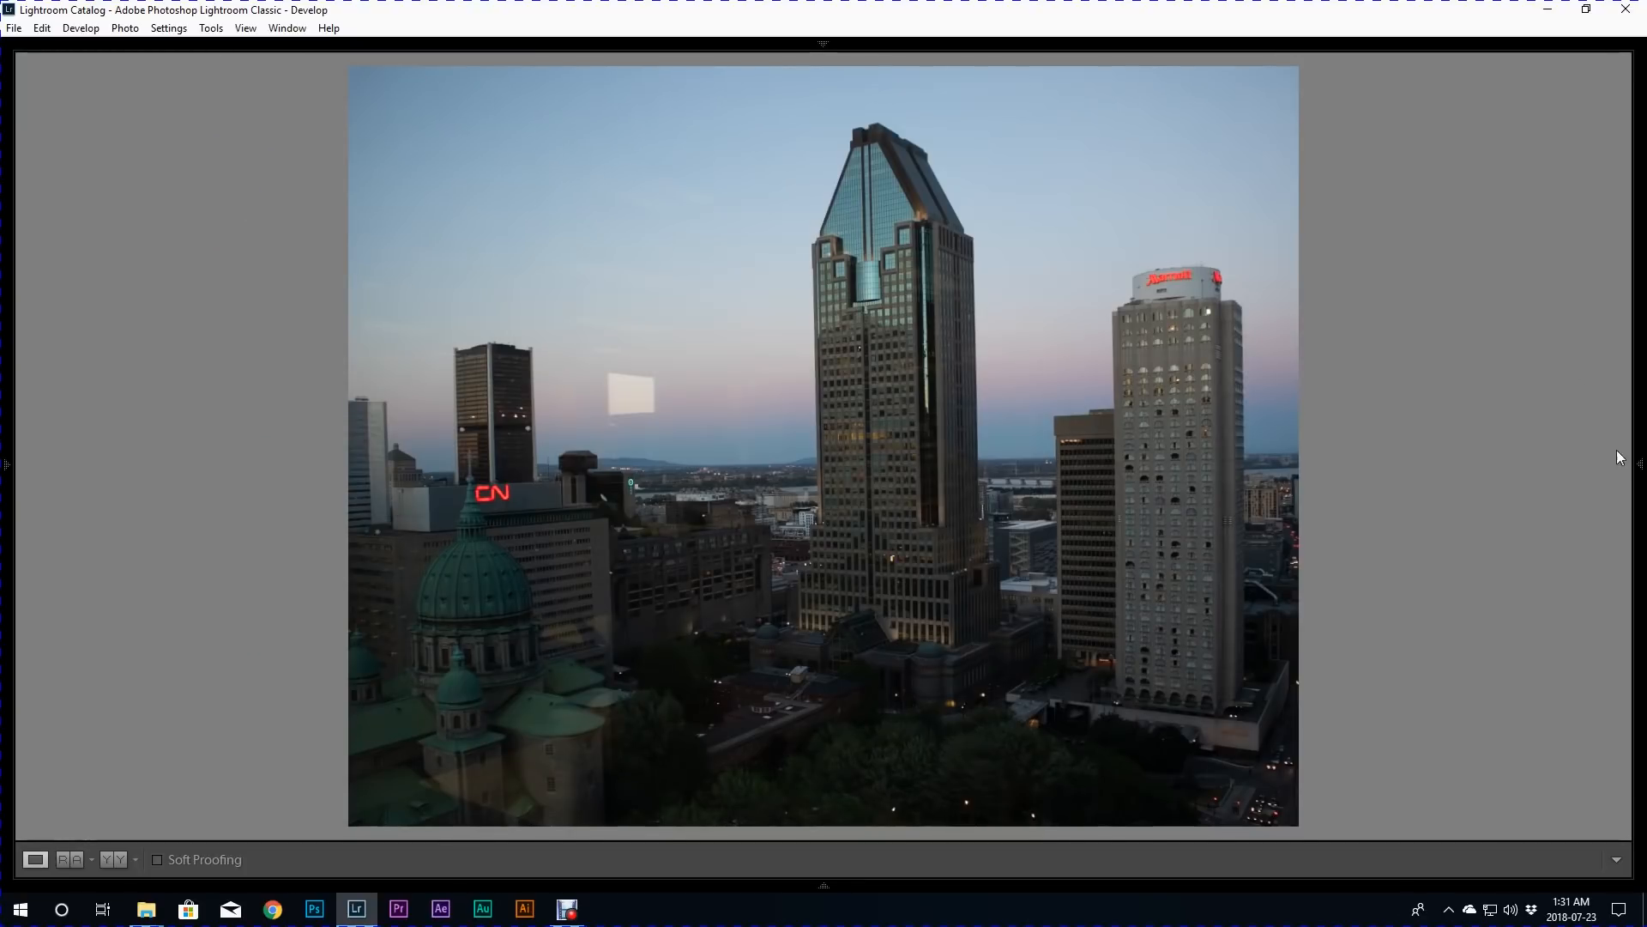
pyautogui.click(1640, 464)
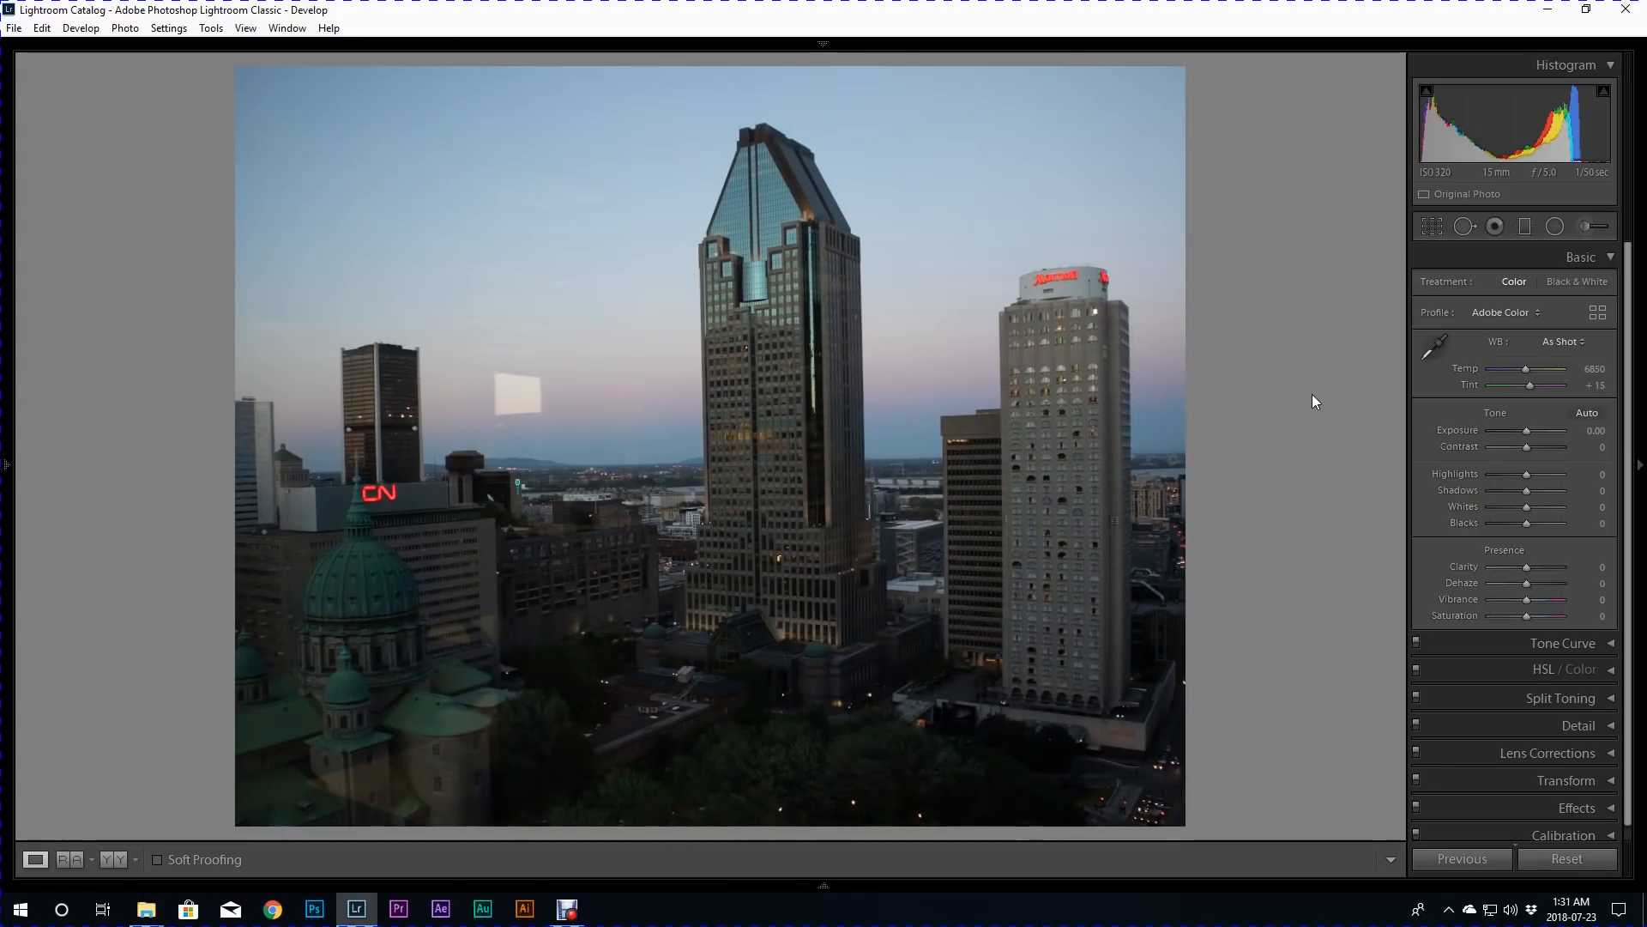
pyautogui.click(610, 585)
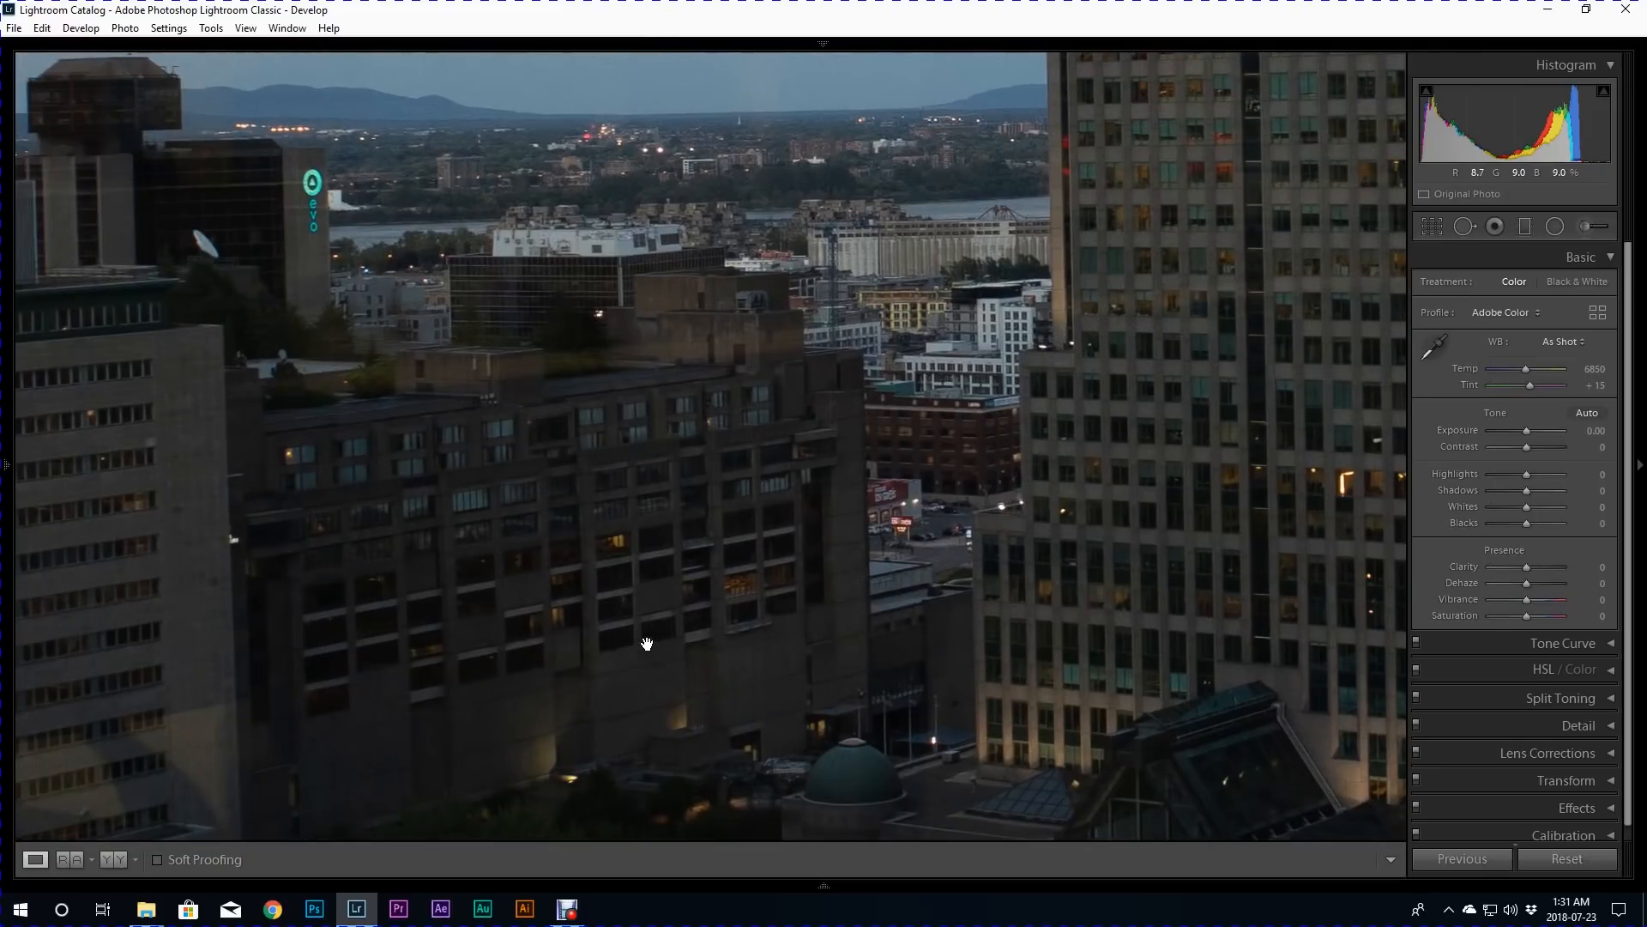
pyautogui.click(654, 632)
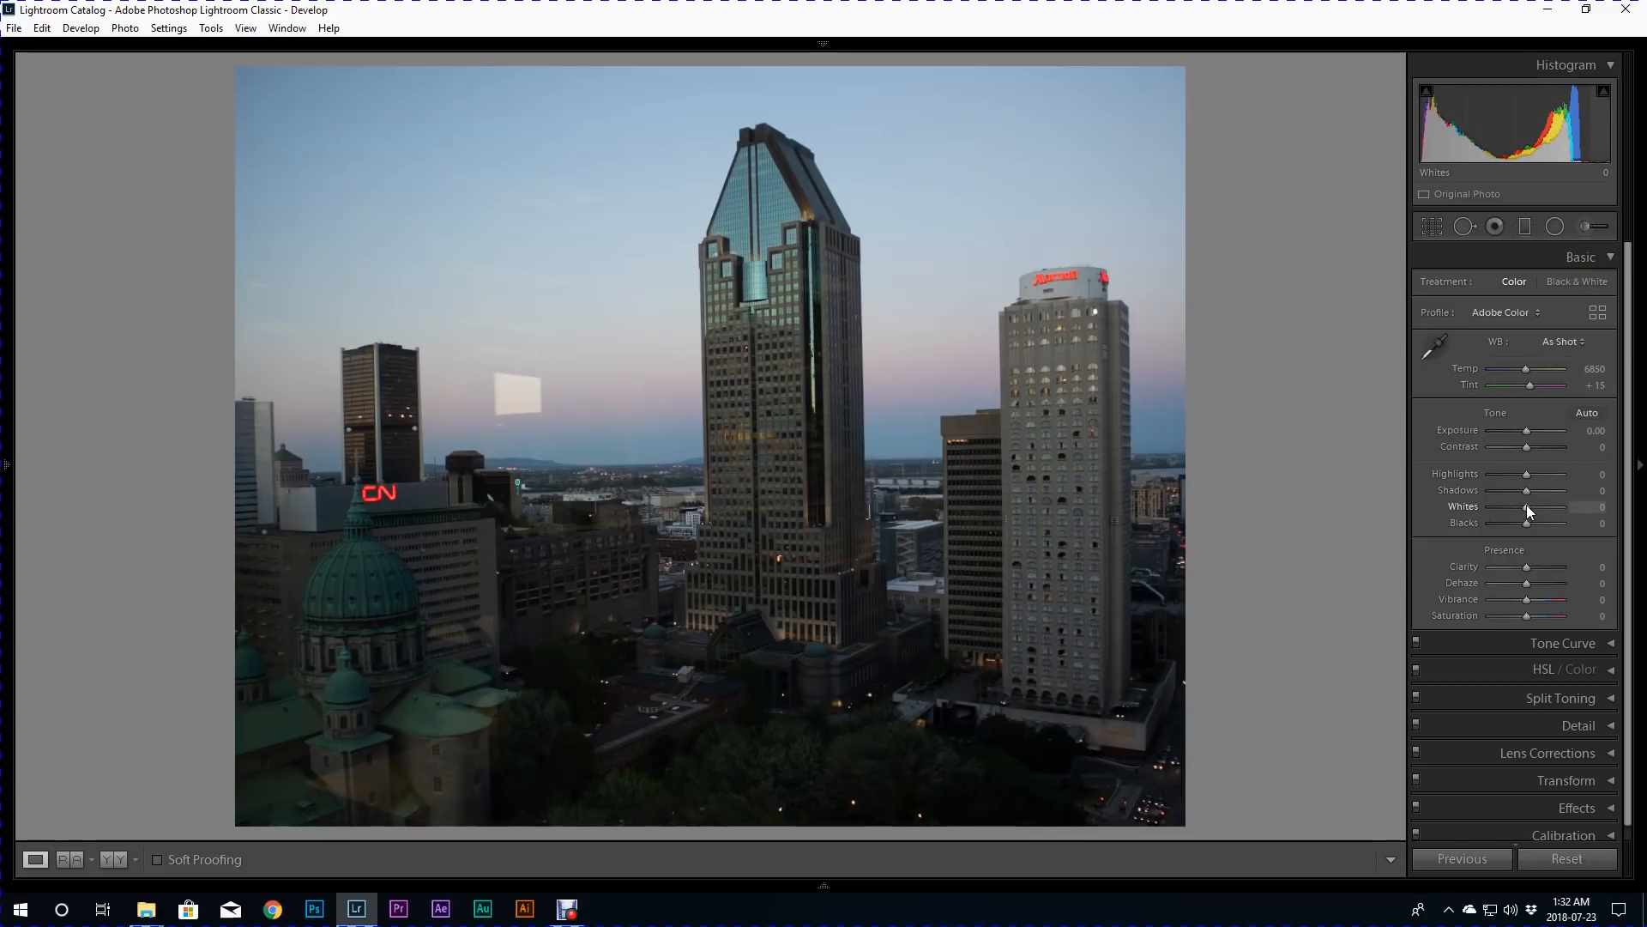
# Set Whites to +52 and check the bright windows of the Marriott building for clipping.
pyautogui.press('alt')
pyautogui.moveTo(1526, 506); pyautogui.dragTo(1546, 508)
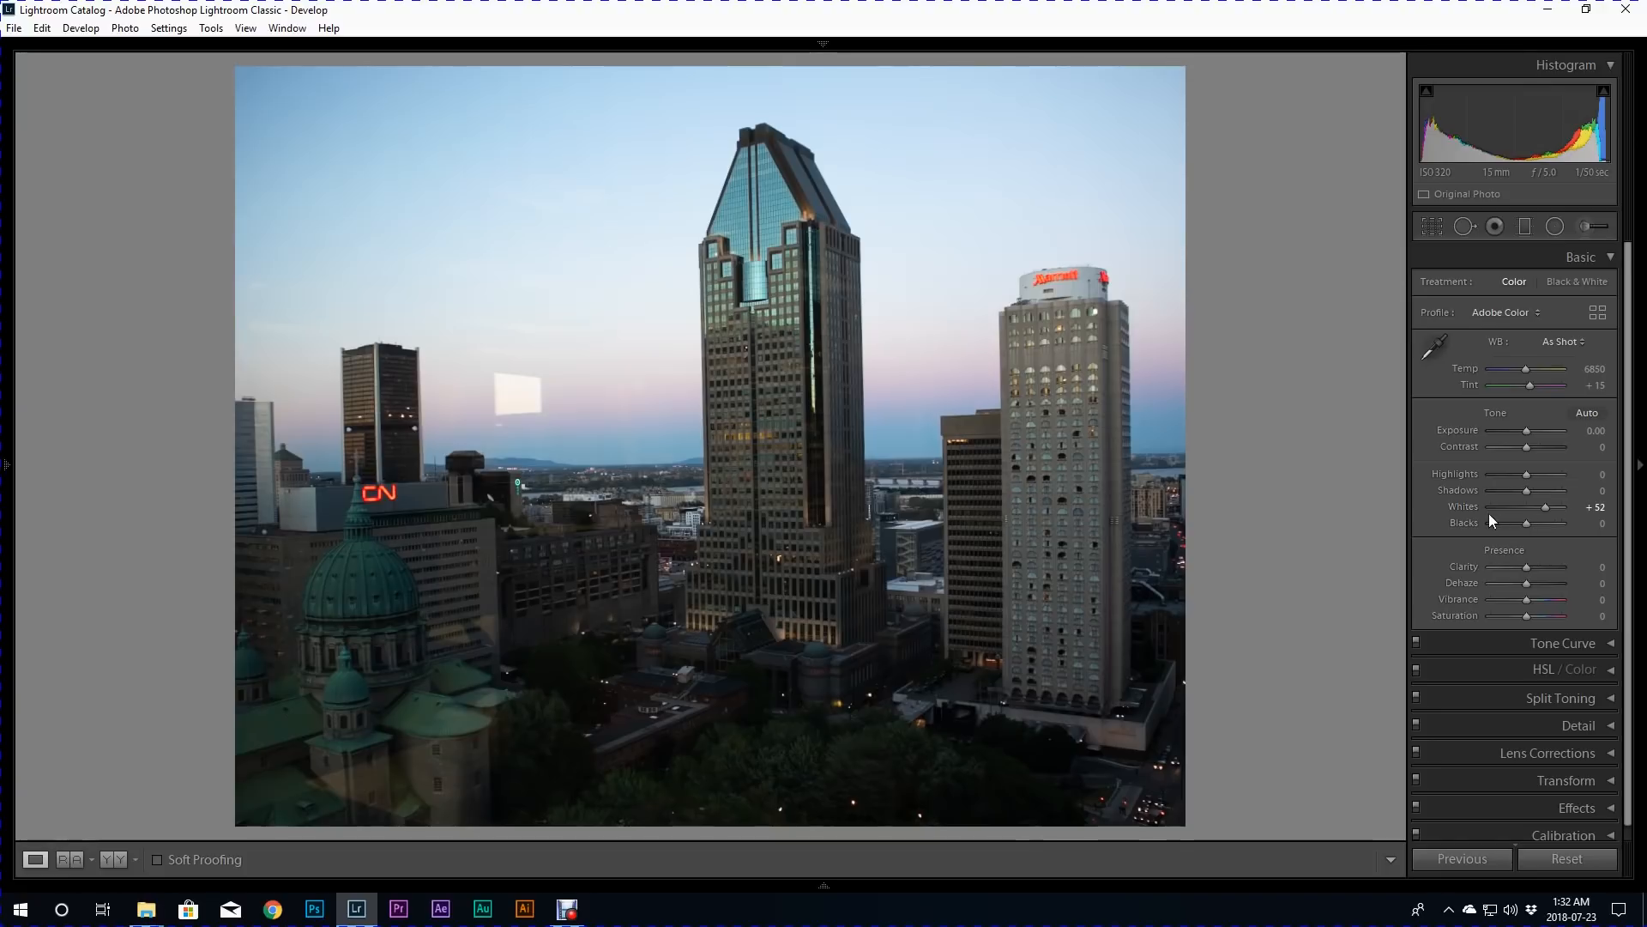
pyautogui.click(1107, 332)
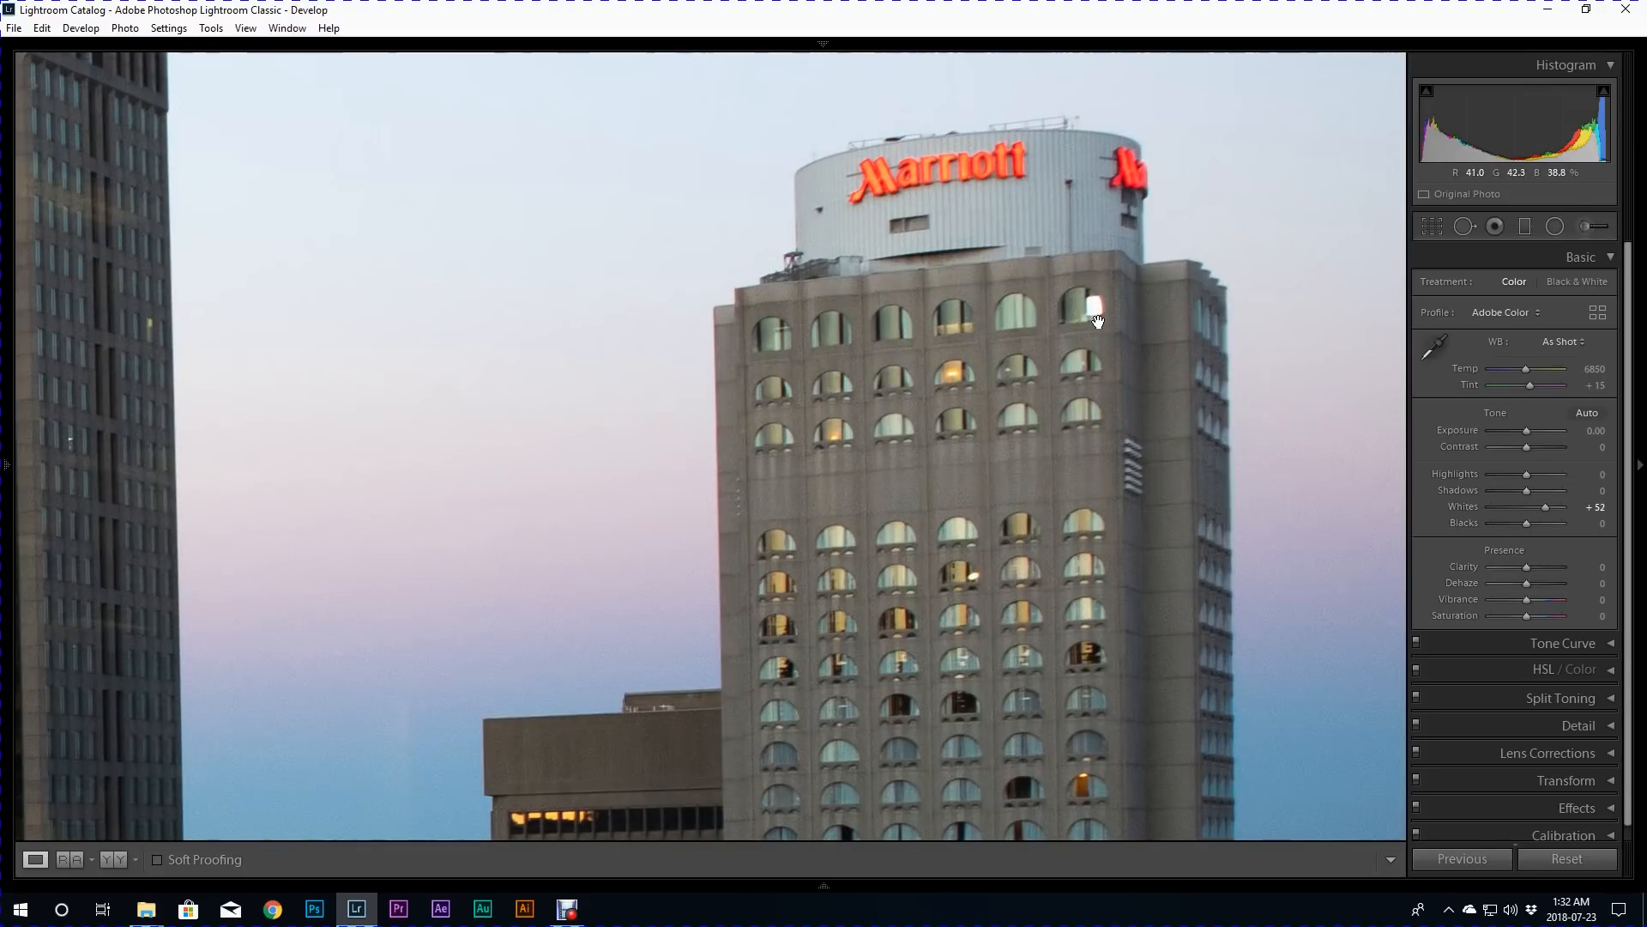
pyautogui.click(1096, 312)
pyautogui.click(1099, 320)
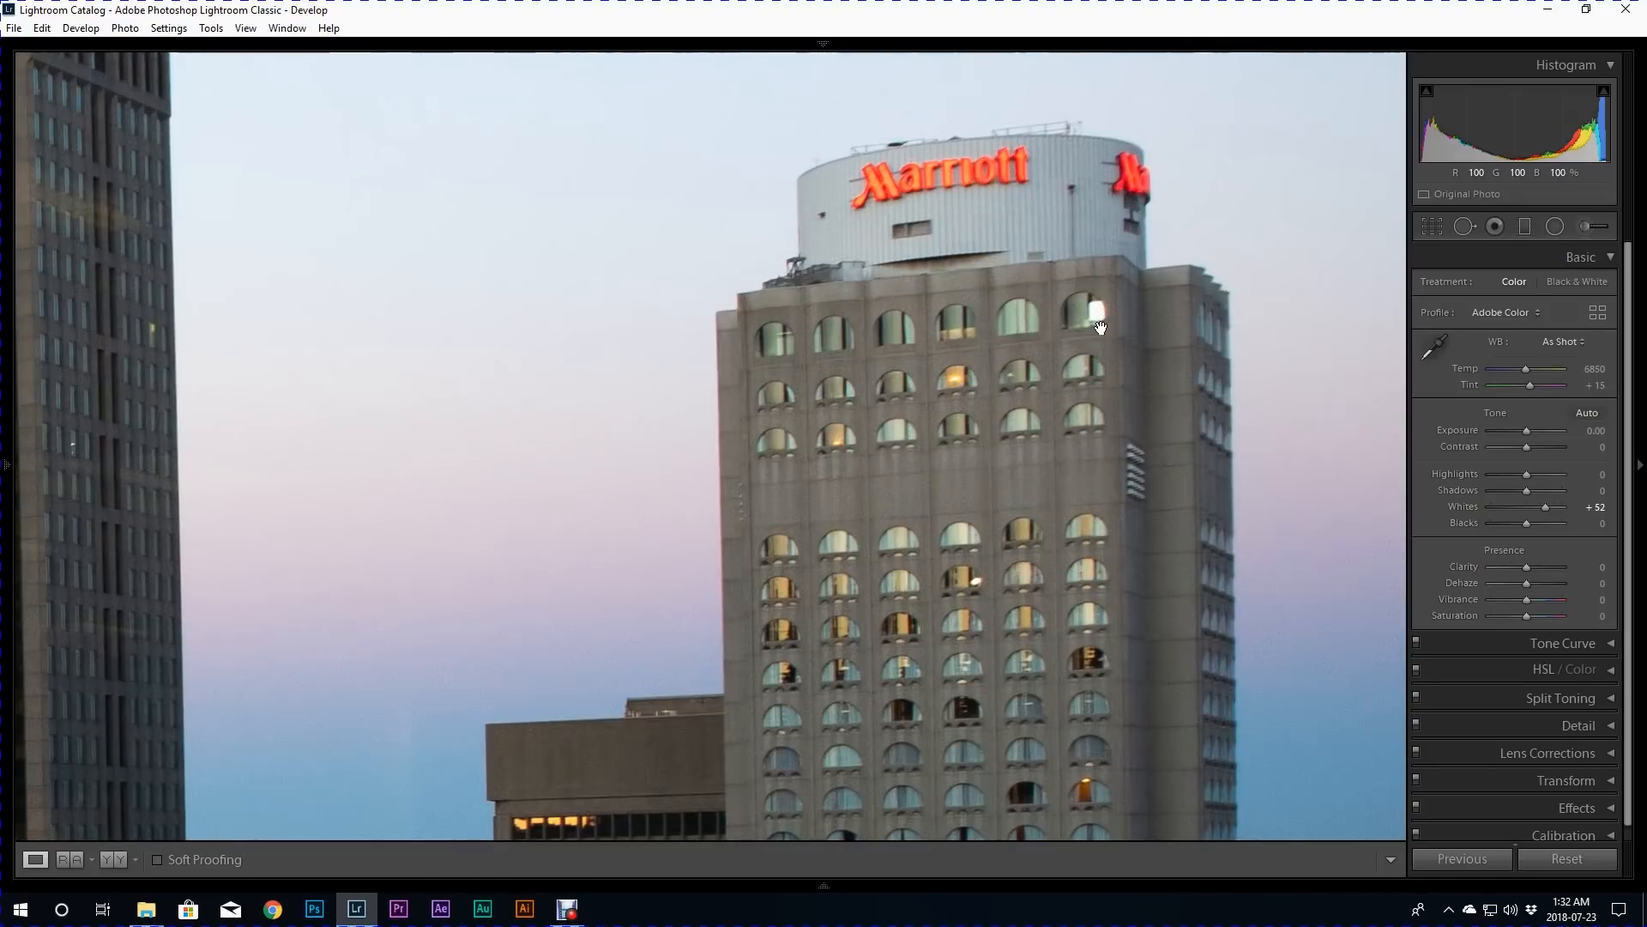
pyautogui.click(1099, 320)
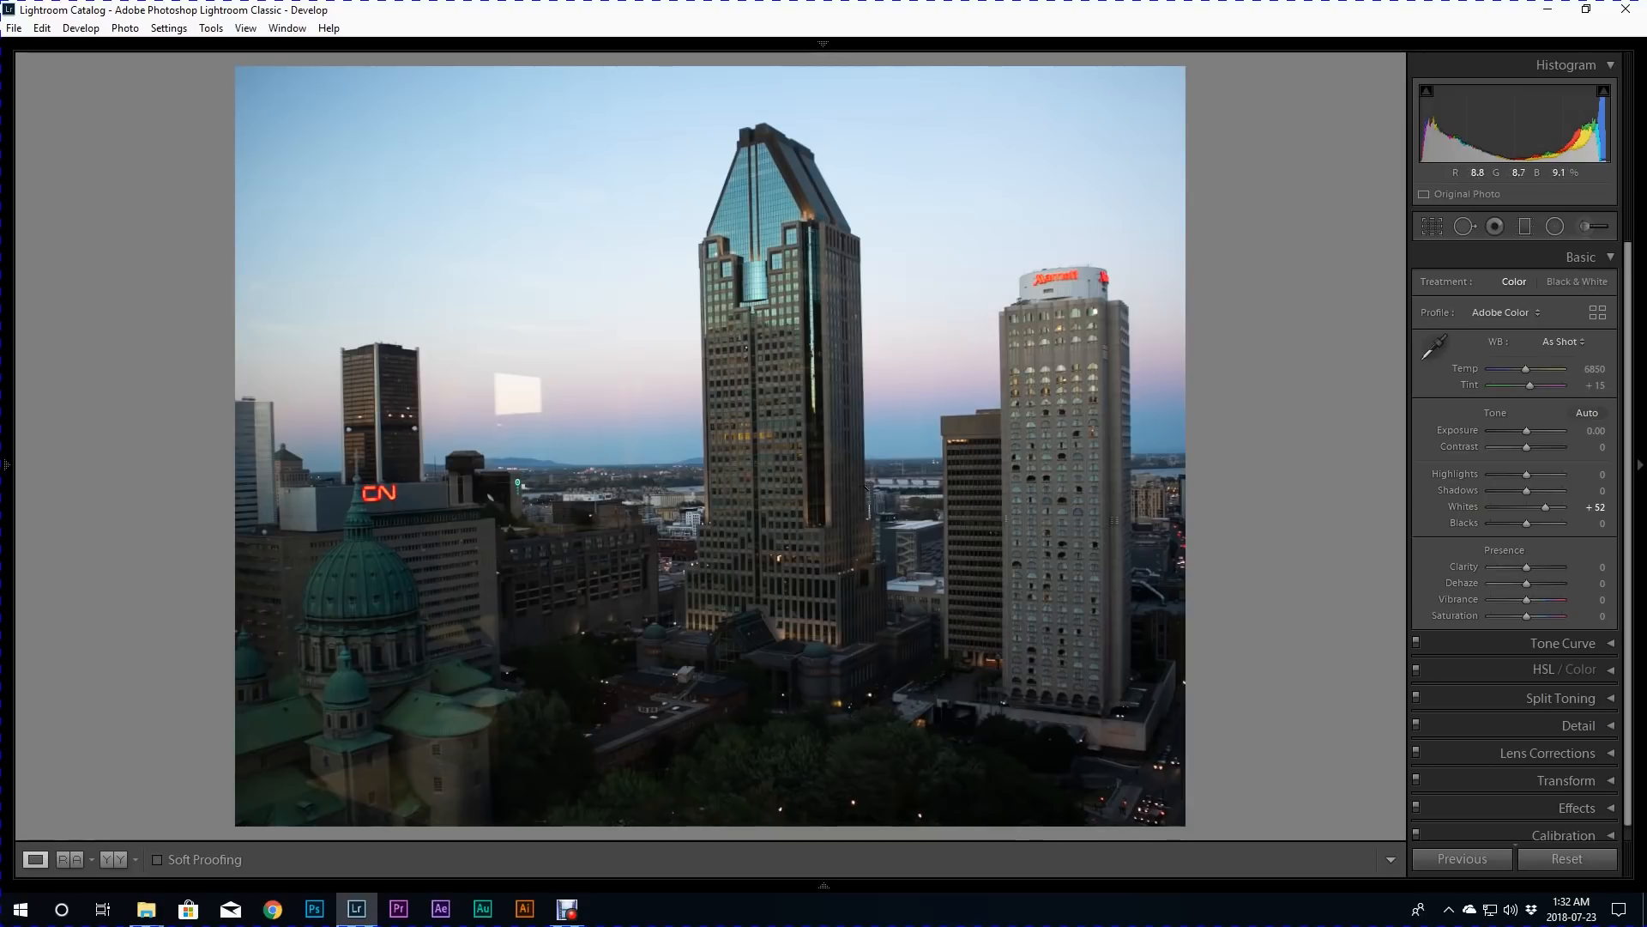
# Set Shadows to +43 and check the detail in the dark trees and the church.
pyautogui.click(798, 677)
pyautogui.click(786, 671)
pyautogui.click(601, 713)
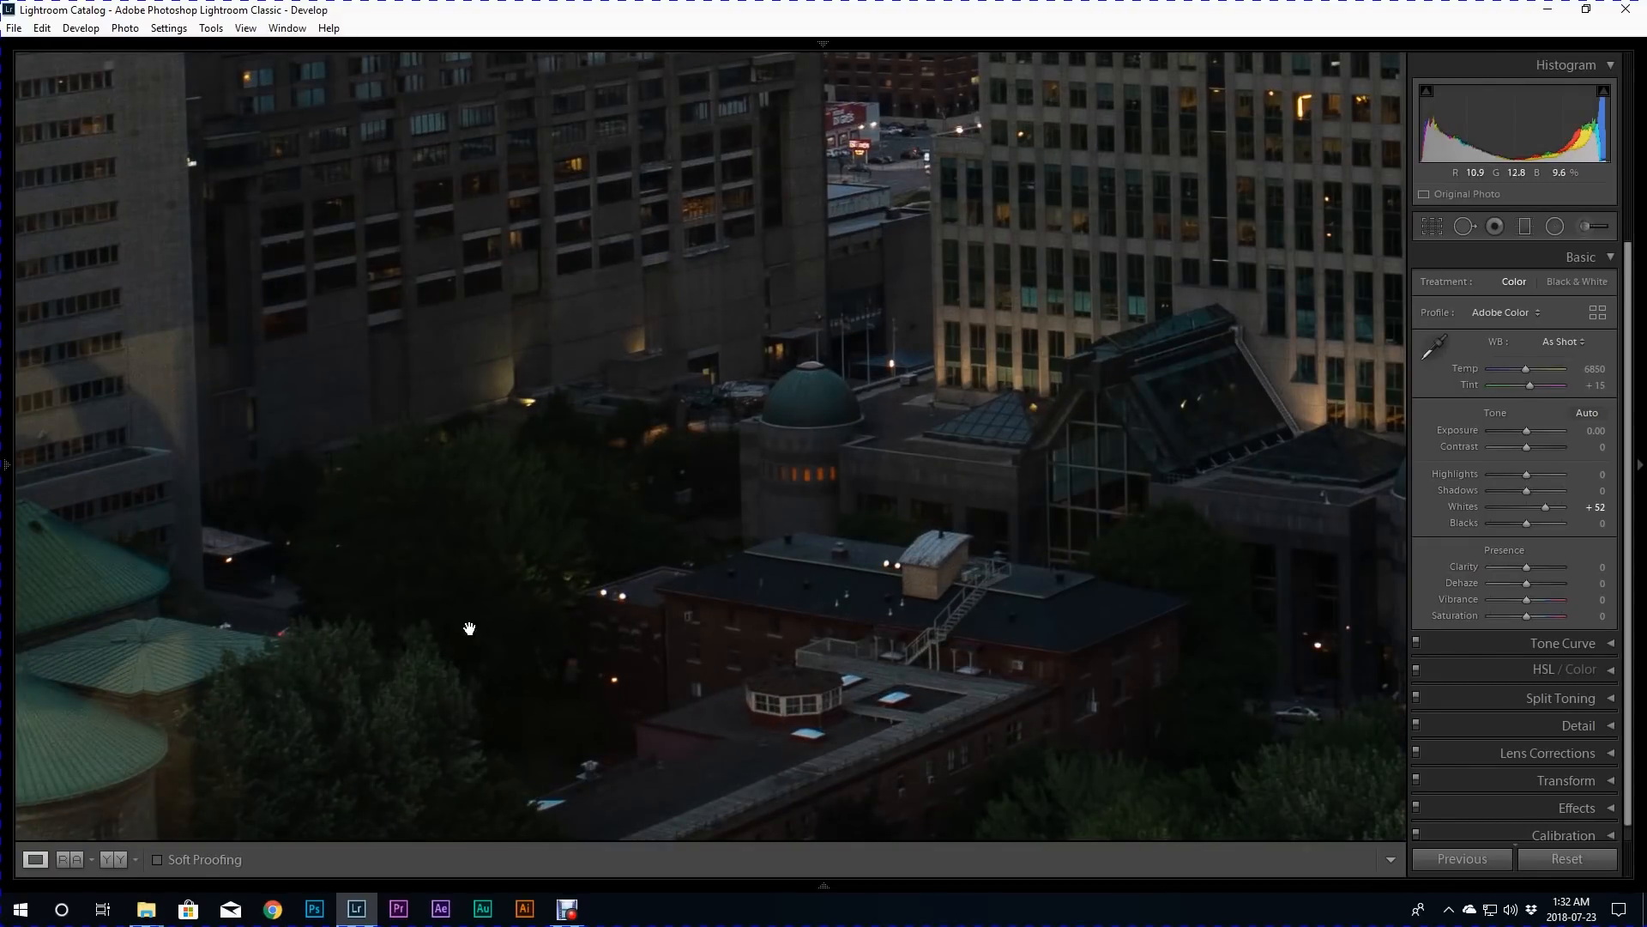
pyautogui.click(419, 627)
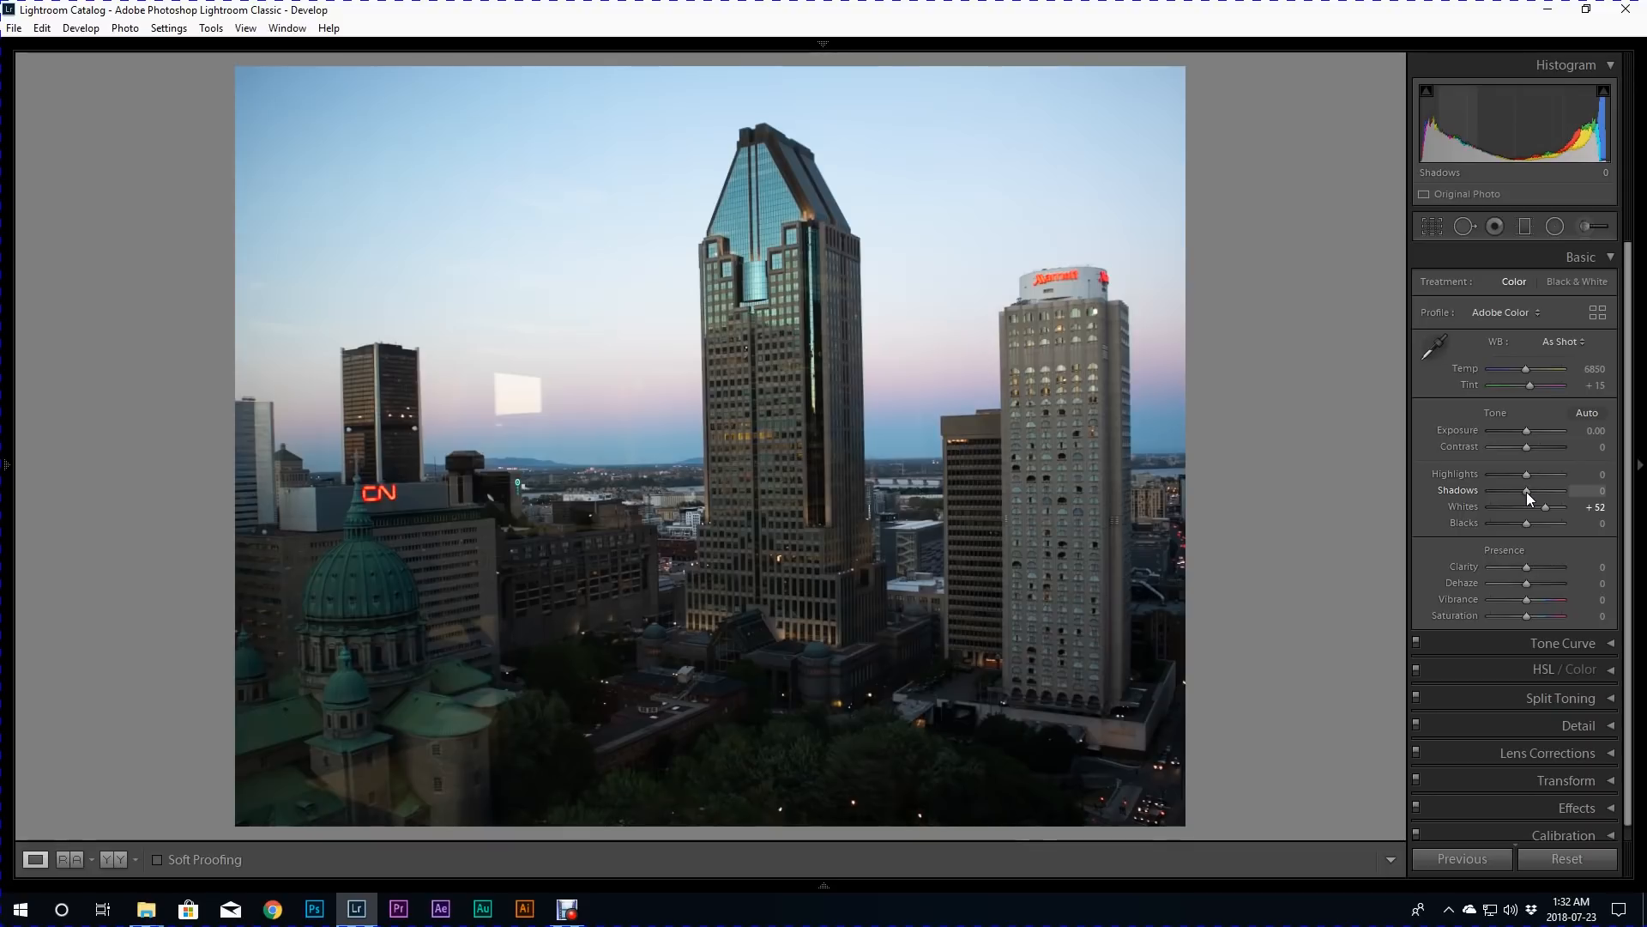
pyautogui.moveTo(1532, 492); pyautogui.dragTo(1541, 492)
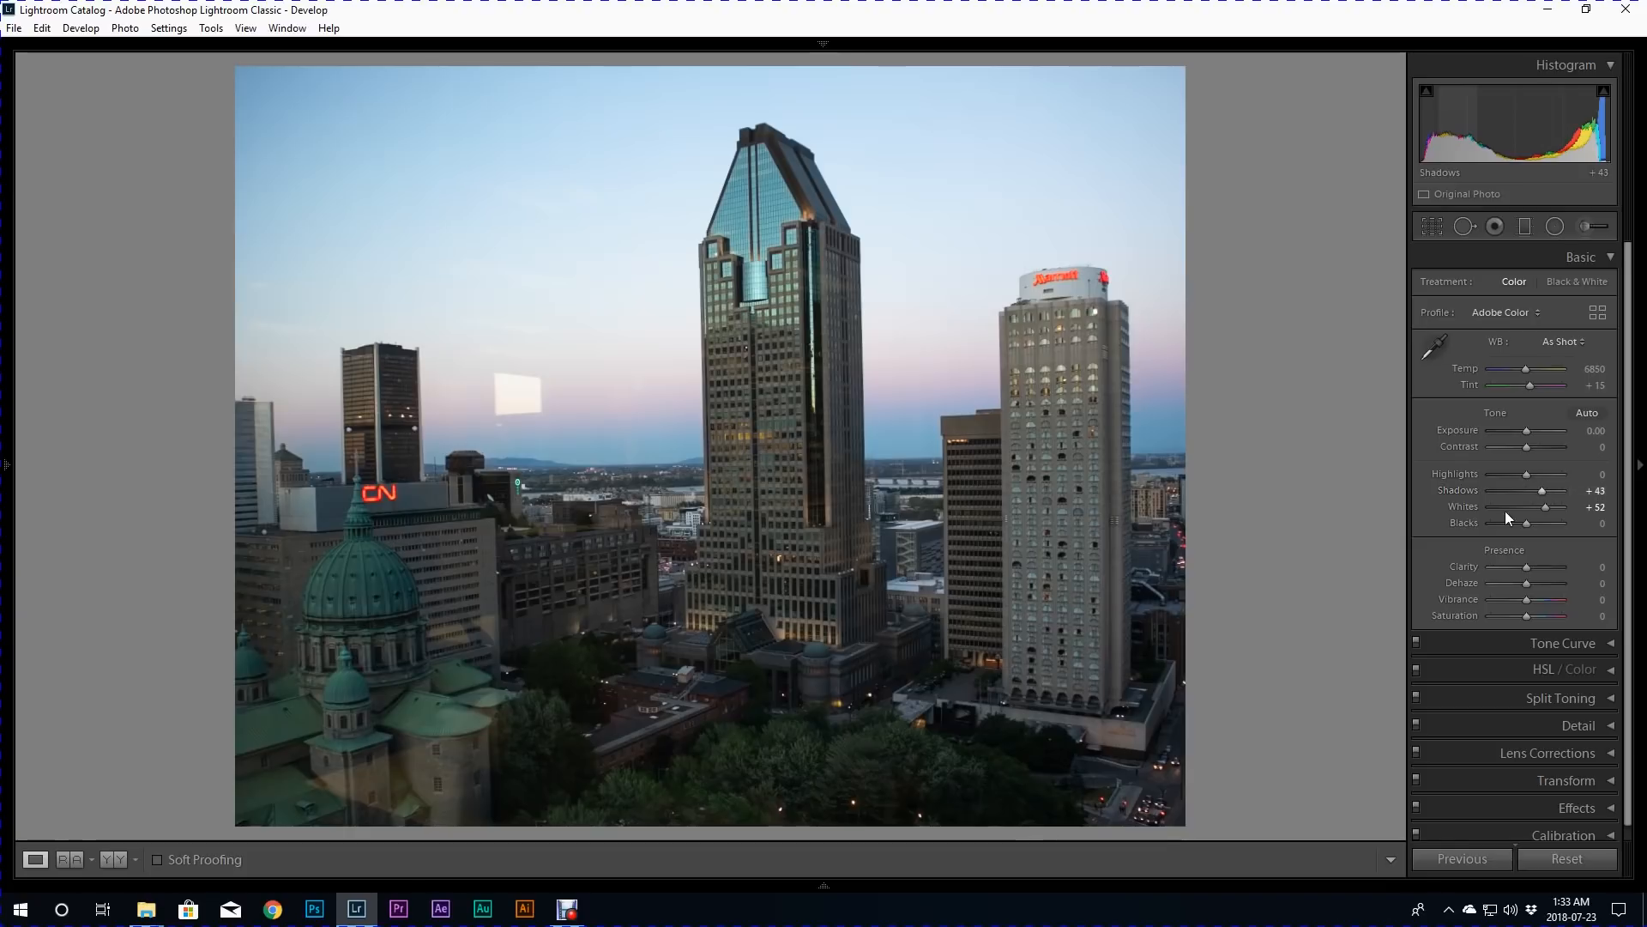
pyautogui.click(585, 708)
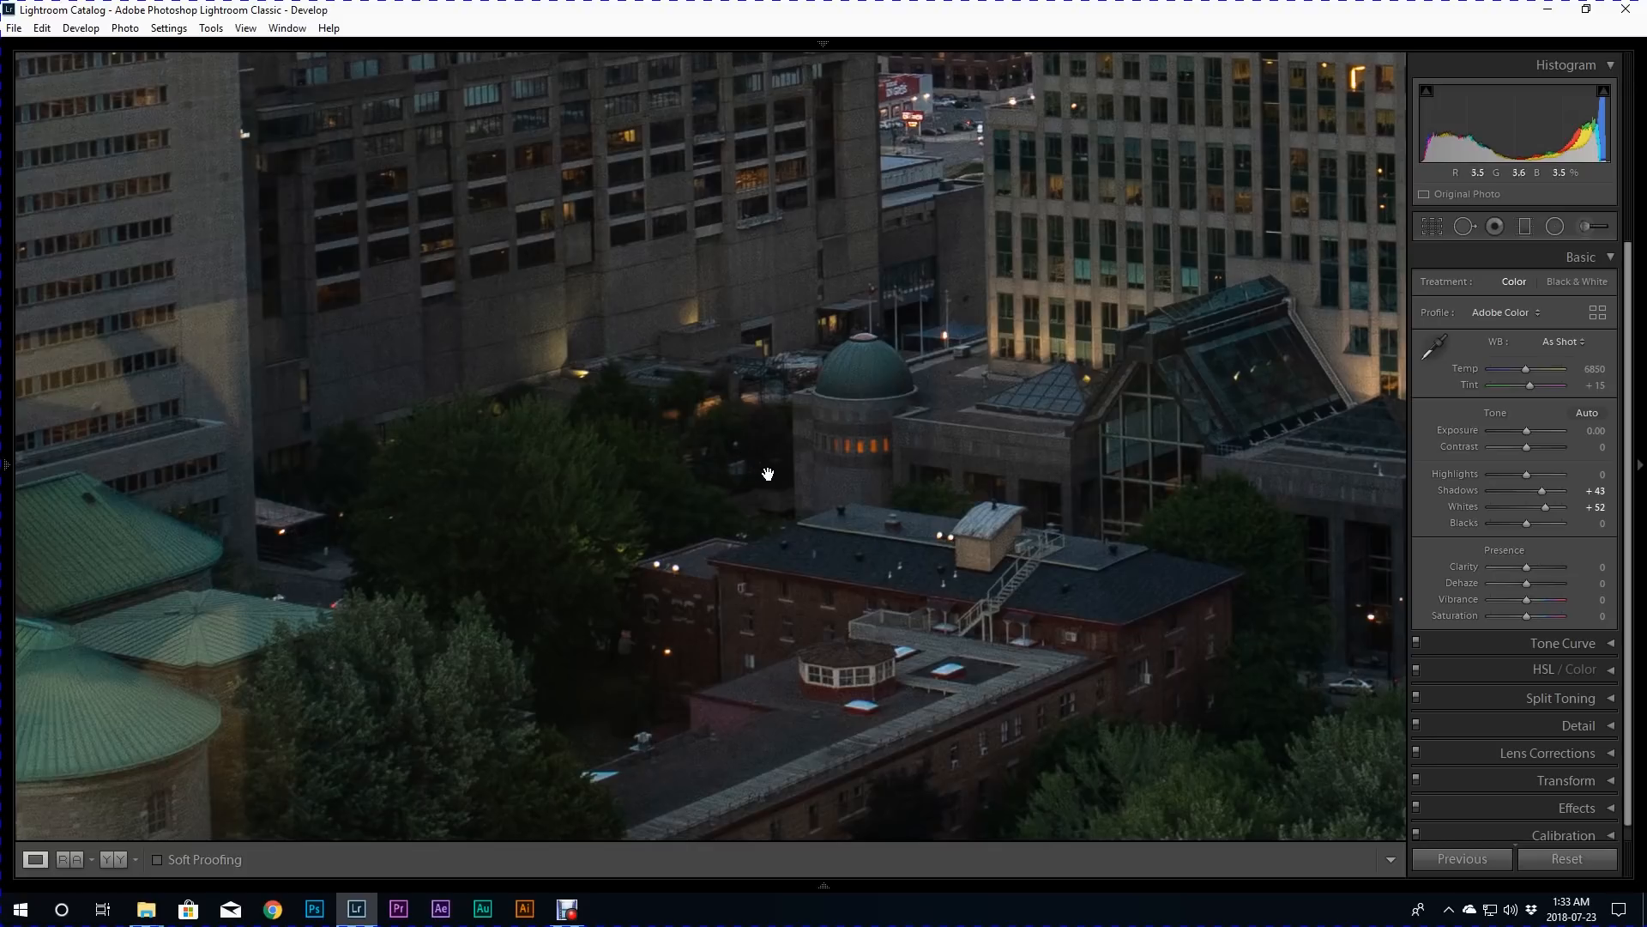
pyautogui.moveTo(1084, 667); pyautogui.dragTo(686, 334)
pyautogui.moveTo(674, 687); pyautogui.dragTo(789, 639)
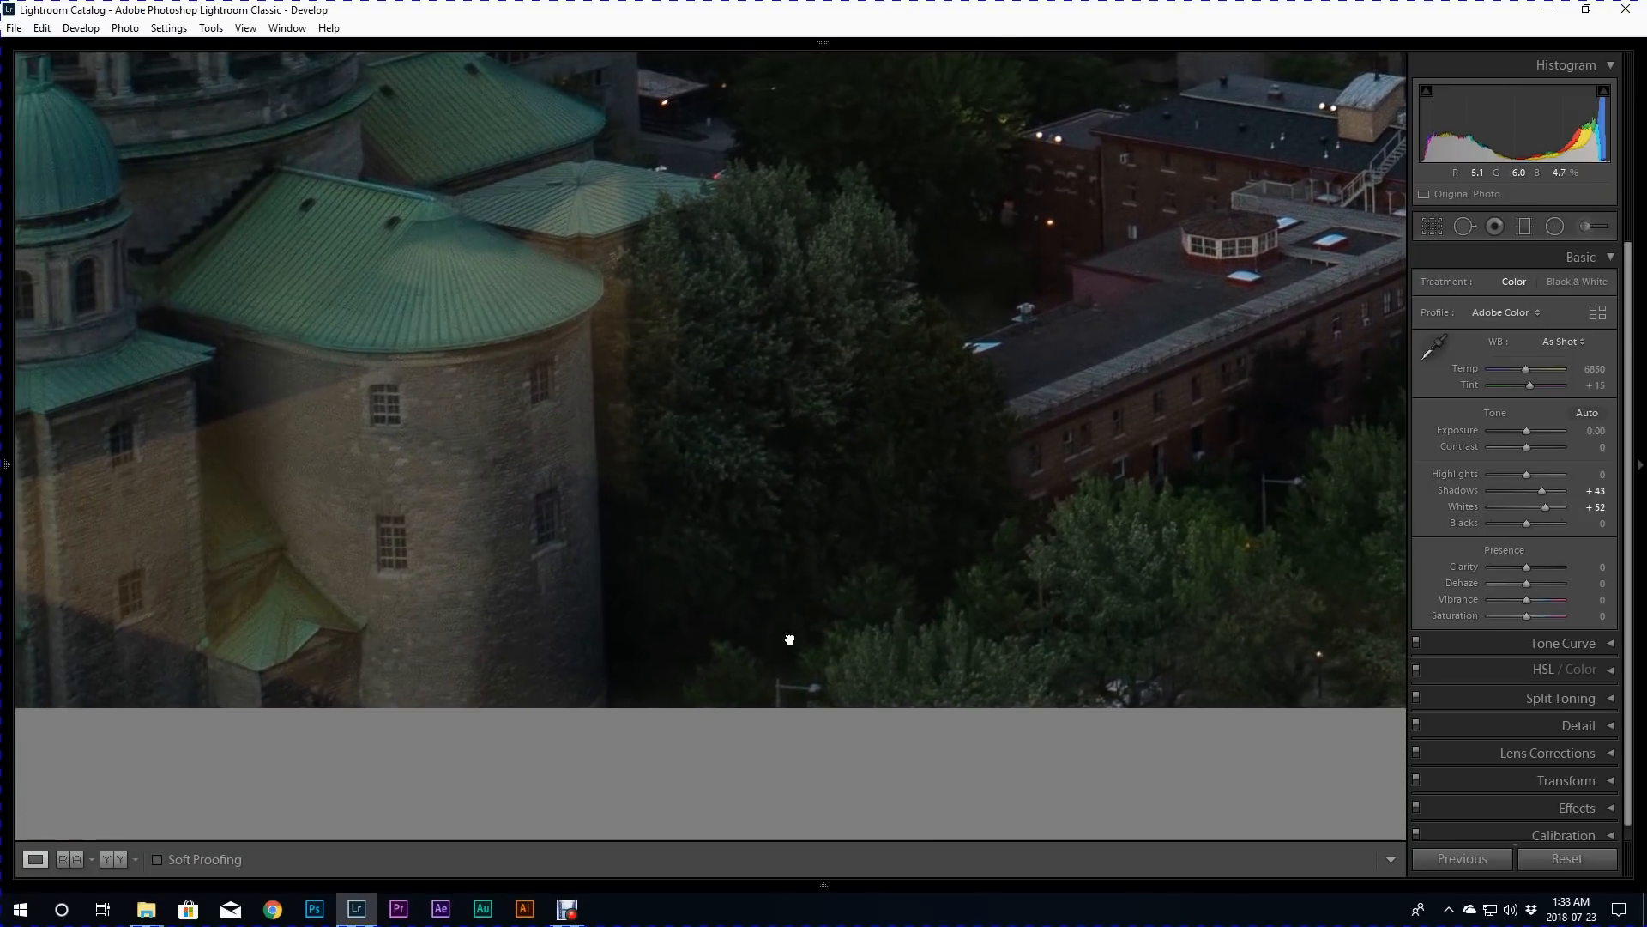
pyautogui.click(626, 539)
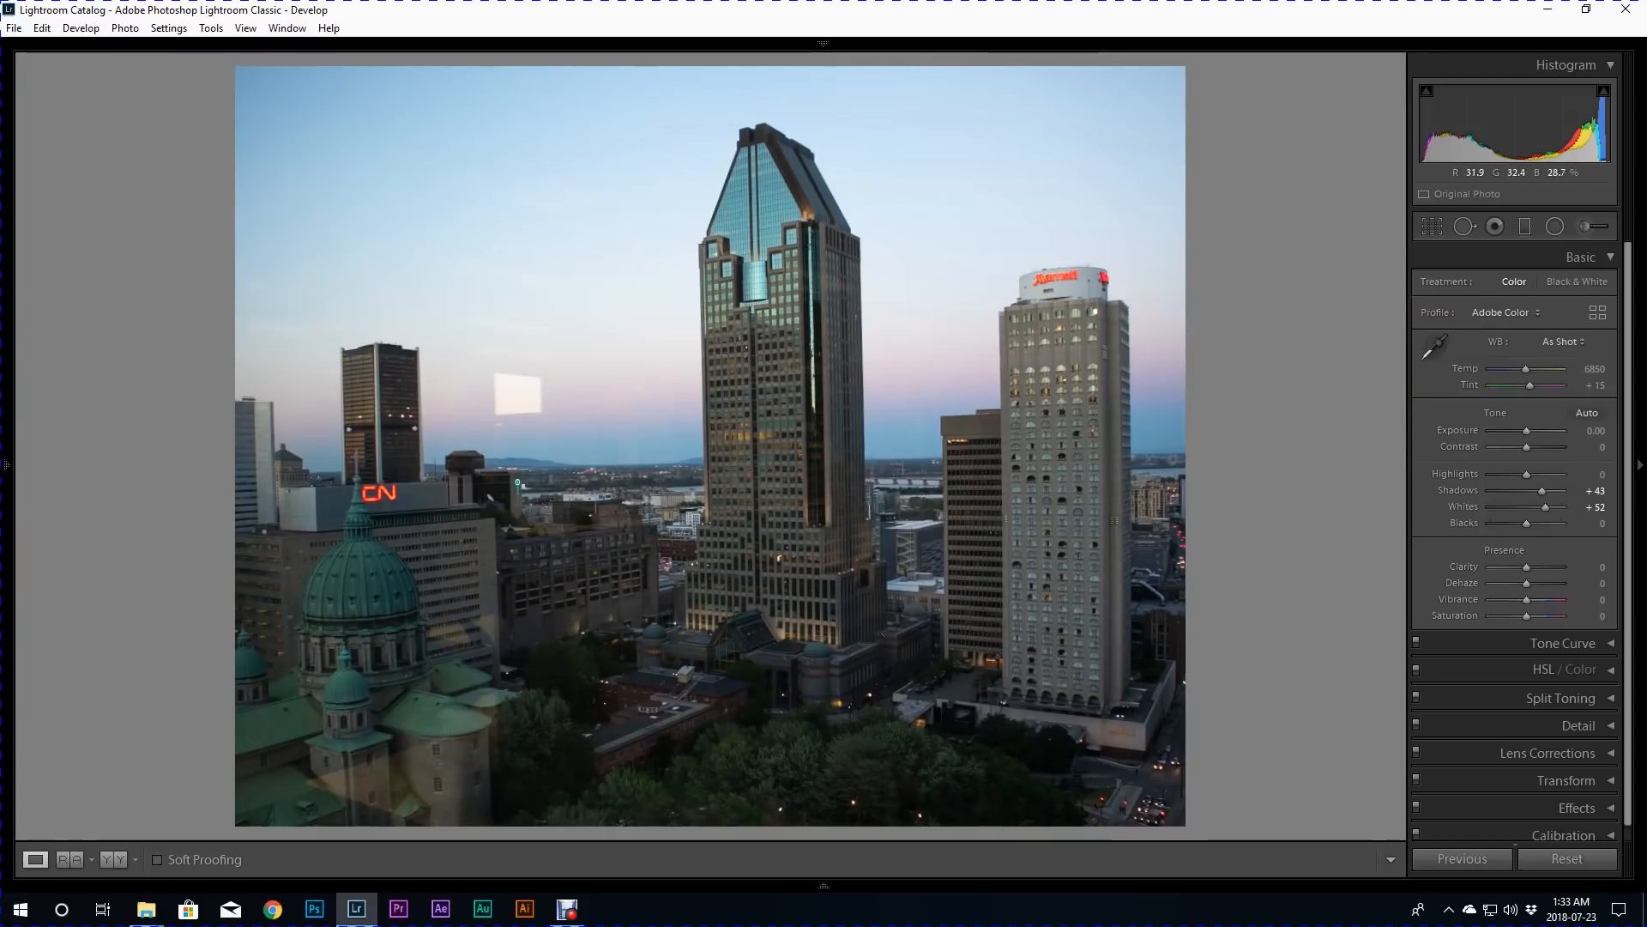
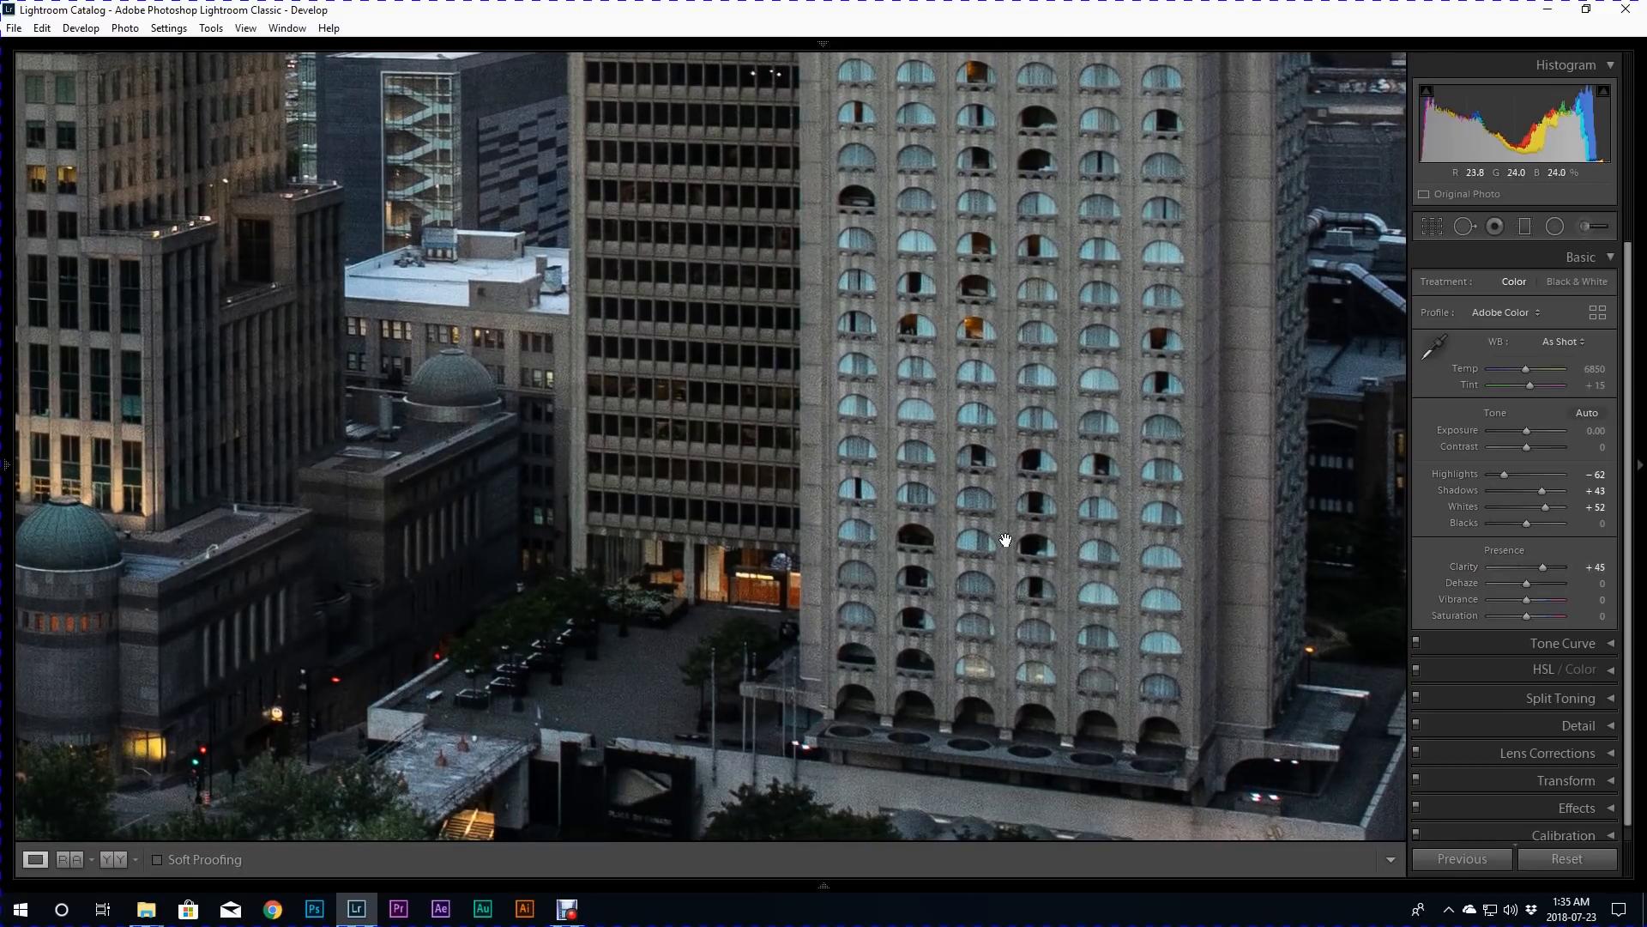
# Set Clarity to +36 and Dehaze to +12.
pyautogui.click(1368, 605)
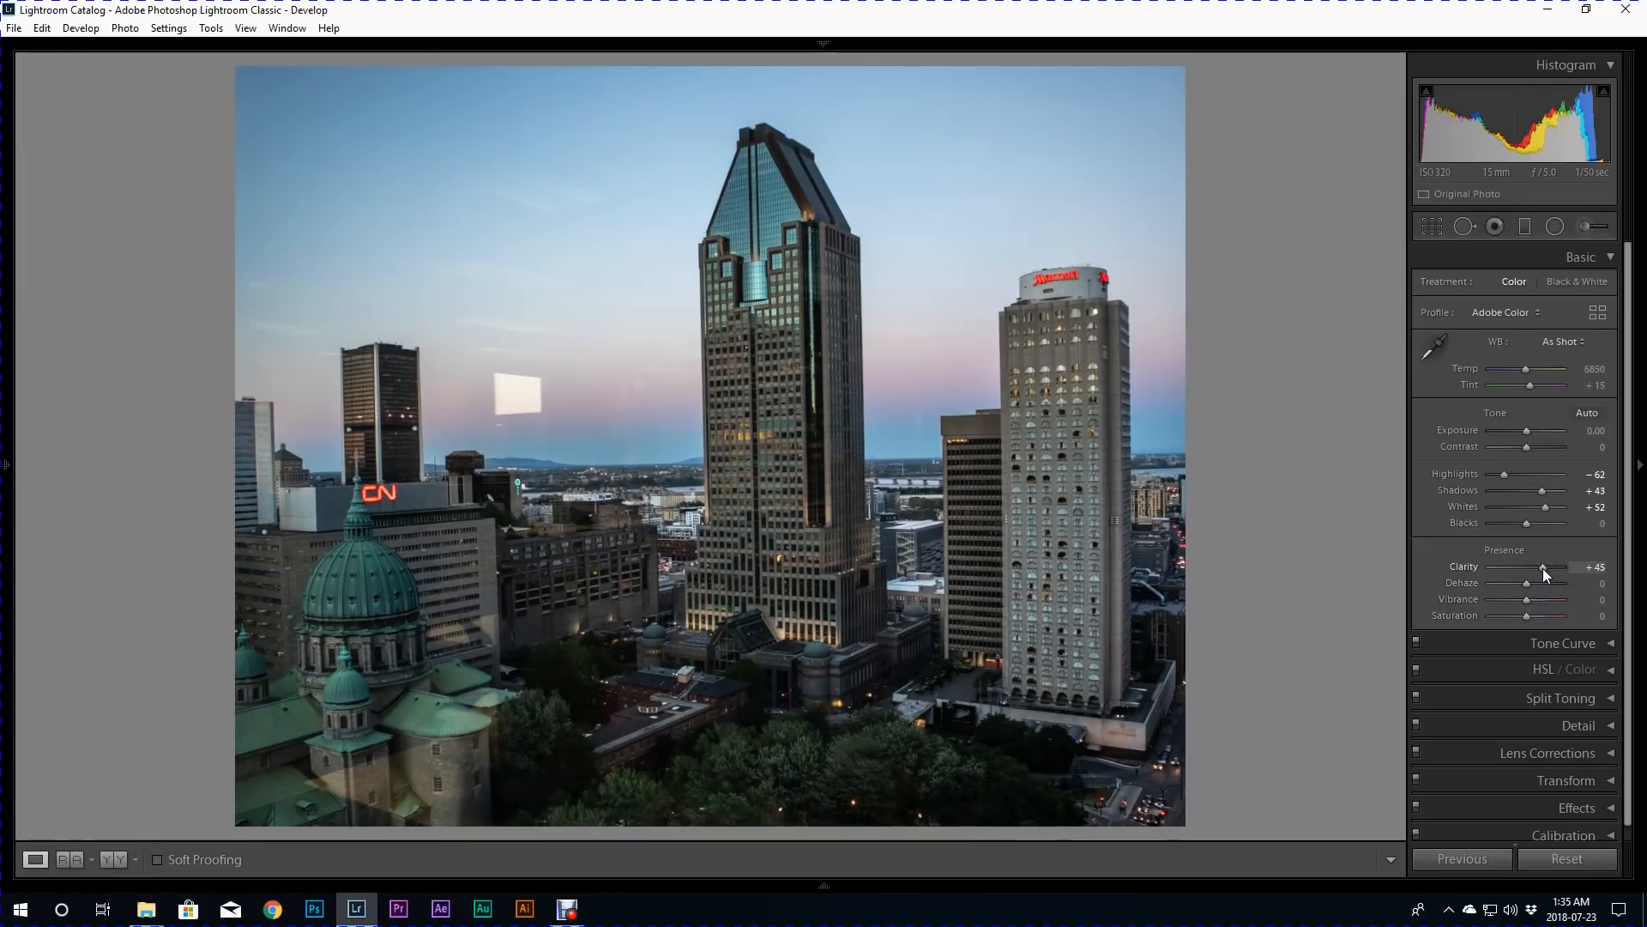
pyautogui.moveTo(1542, 568); pyautogui.dragTo(1539, 570)
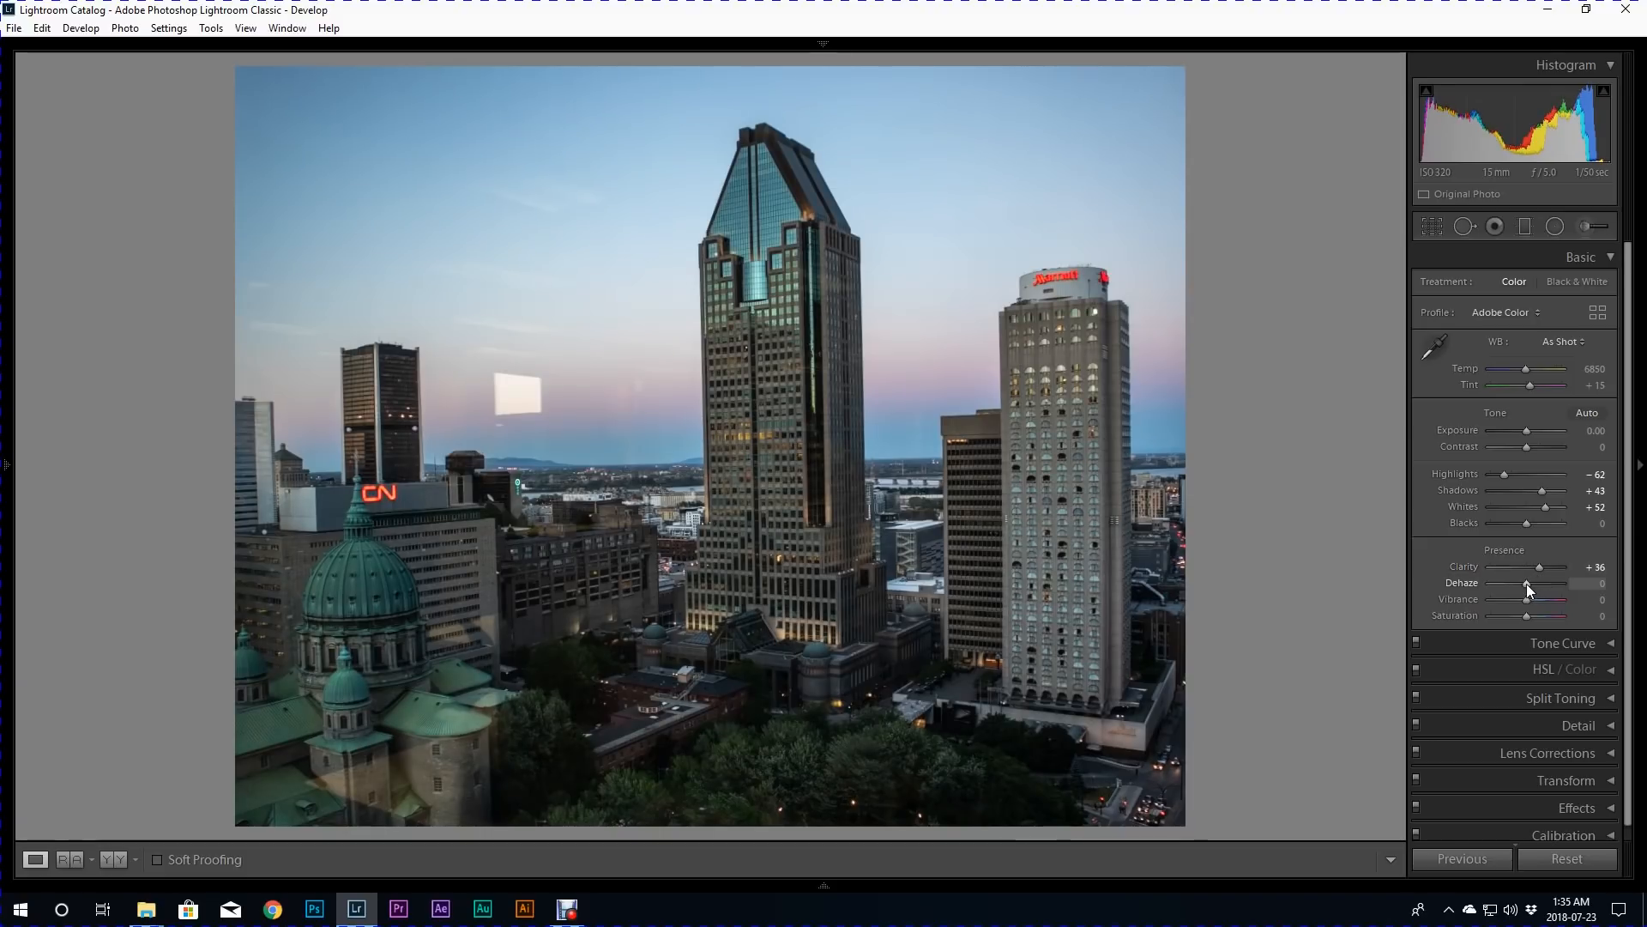
pyautogui.moveTo(1530, 583); pyautogui.dragTo(1531, 583)
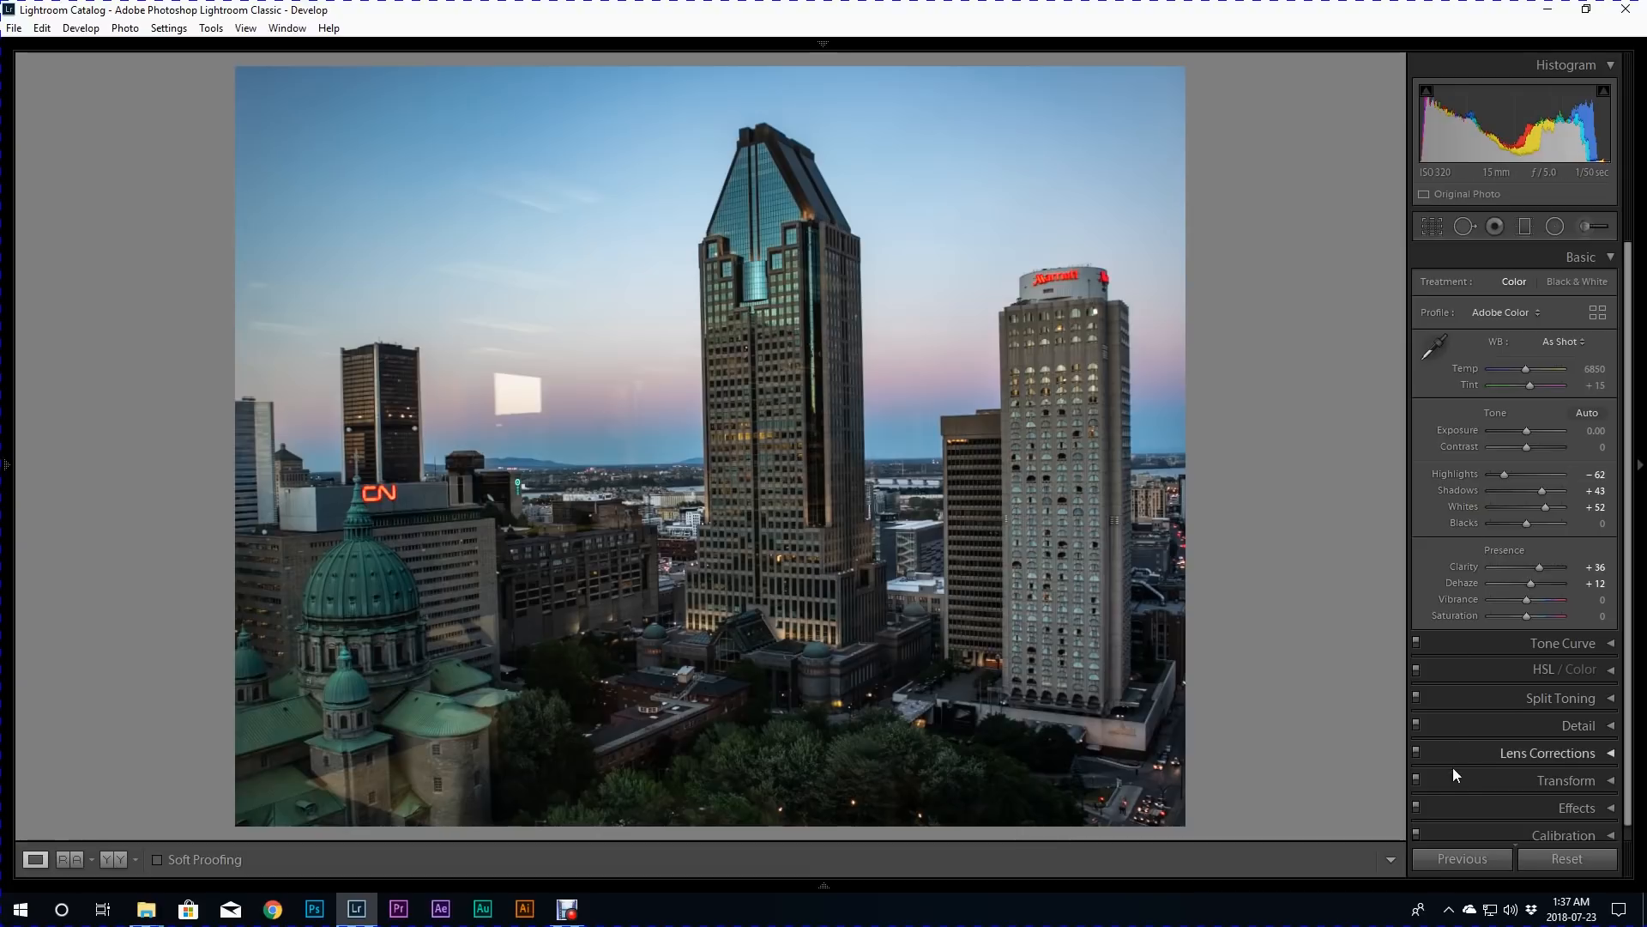
# Enable chromatic aberration removal and lens profile corrections, and check the trees and dark buildings up close.
pyautogui.click(1475, 755)
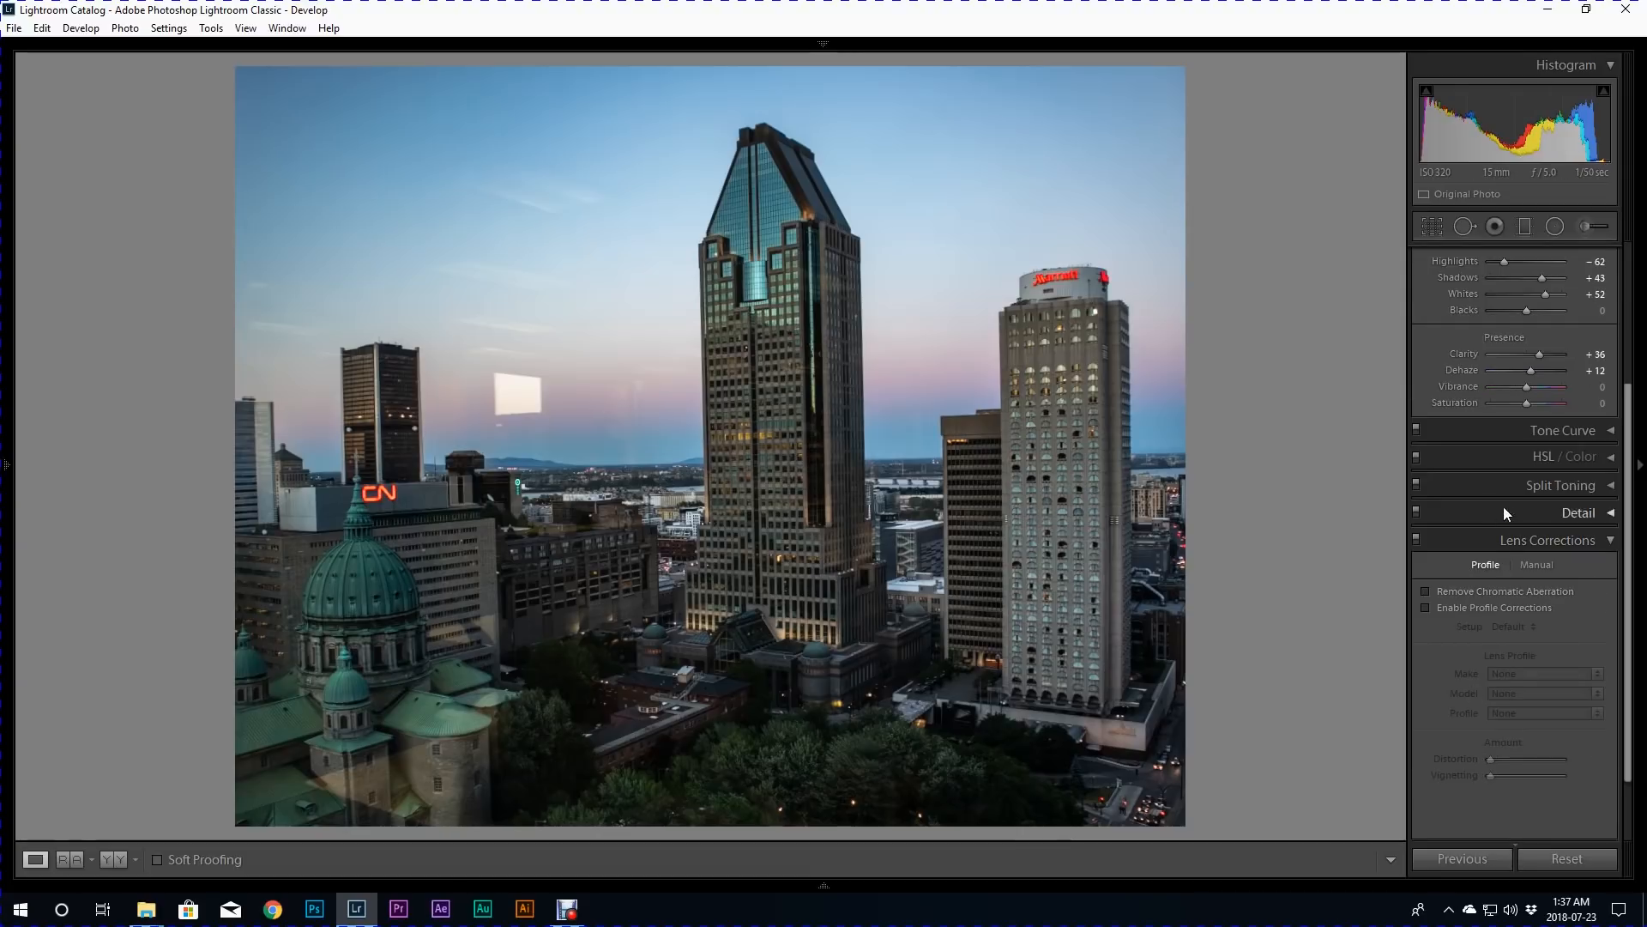
pyautogui.click(1427, 591)
pyautogui.click(1427, 606)
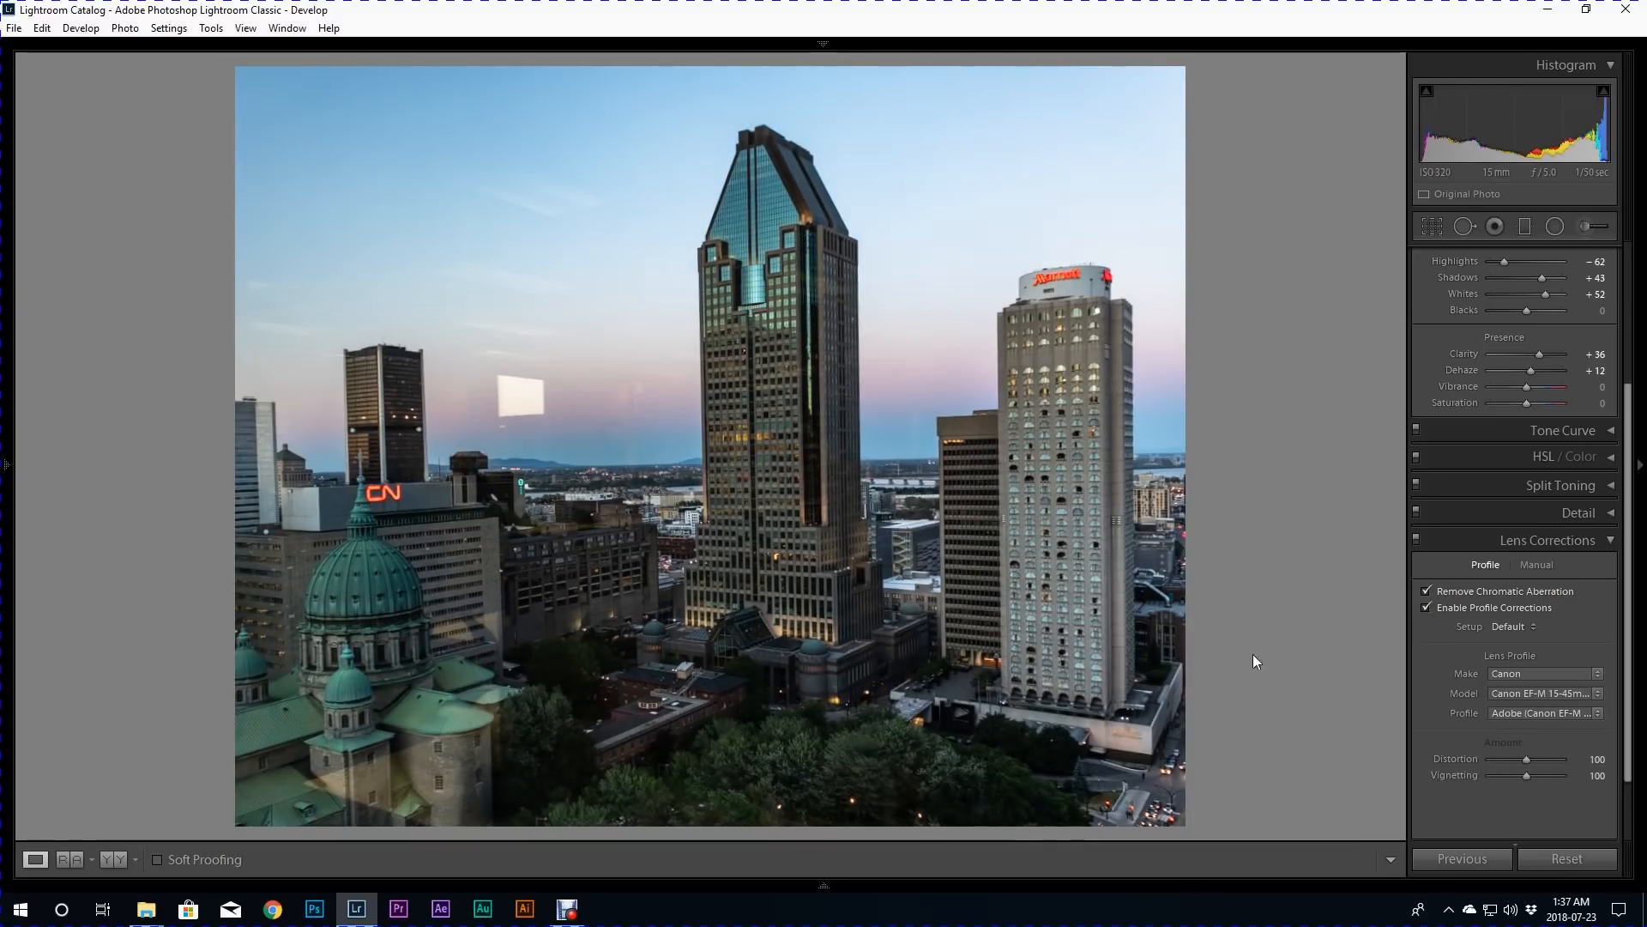
pyautogui.click(606, 731)
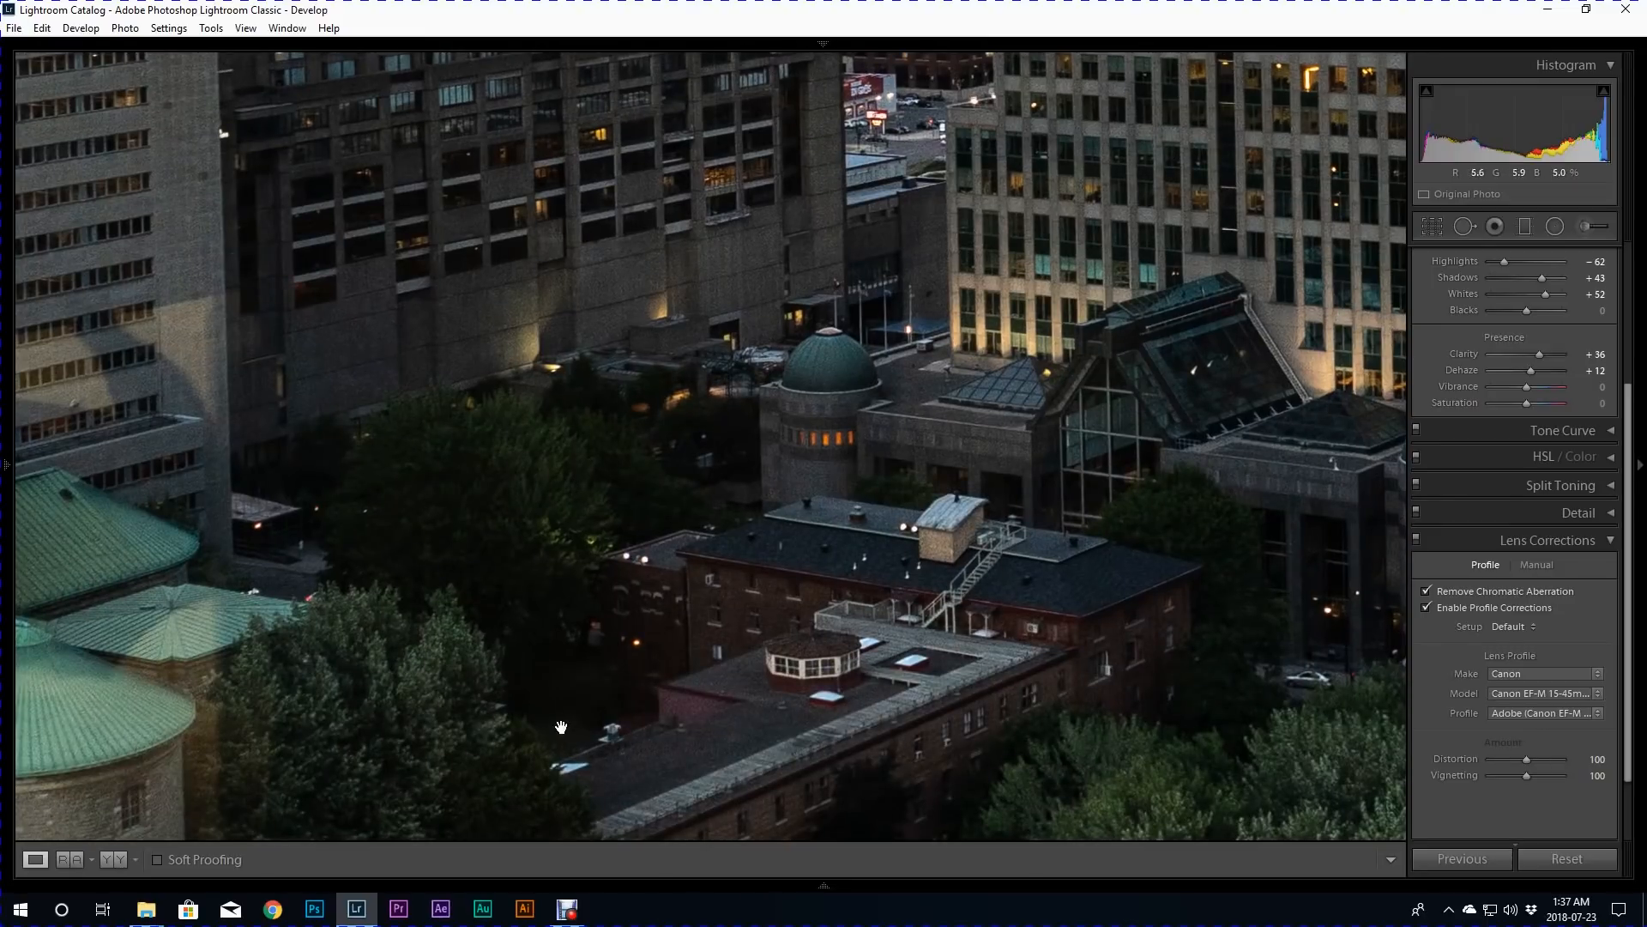
pyautogui.click(645, 710)
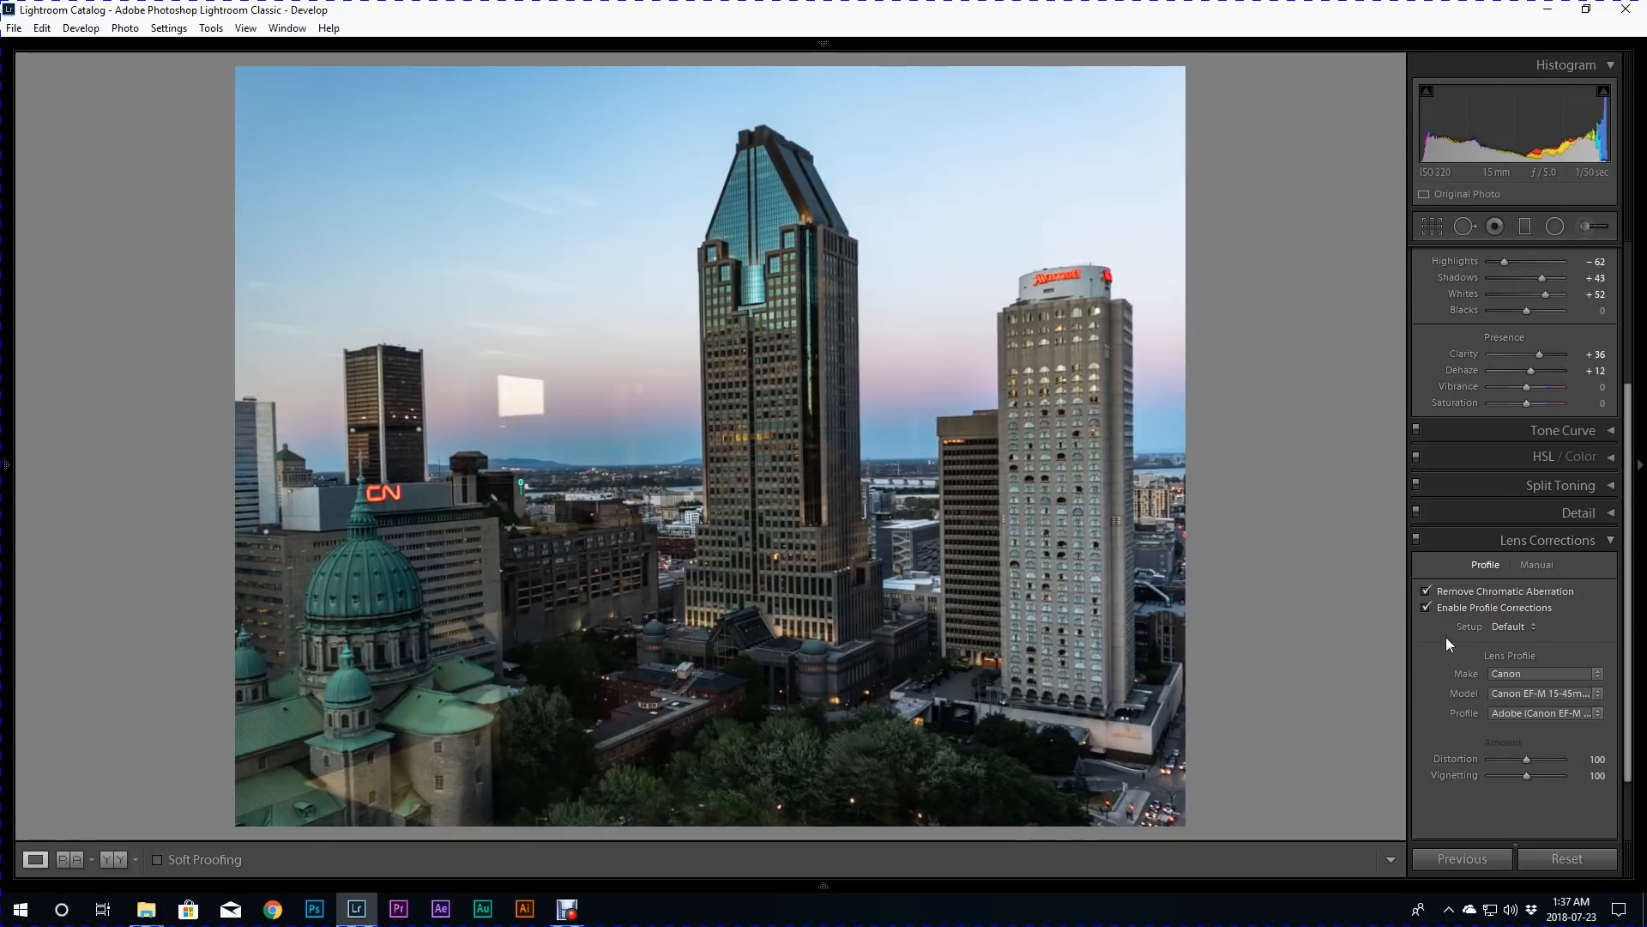
pyautogui.click(1609, 539)
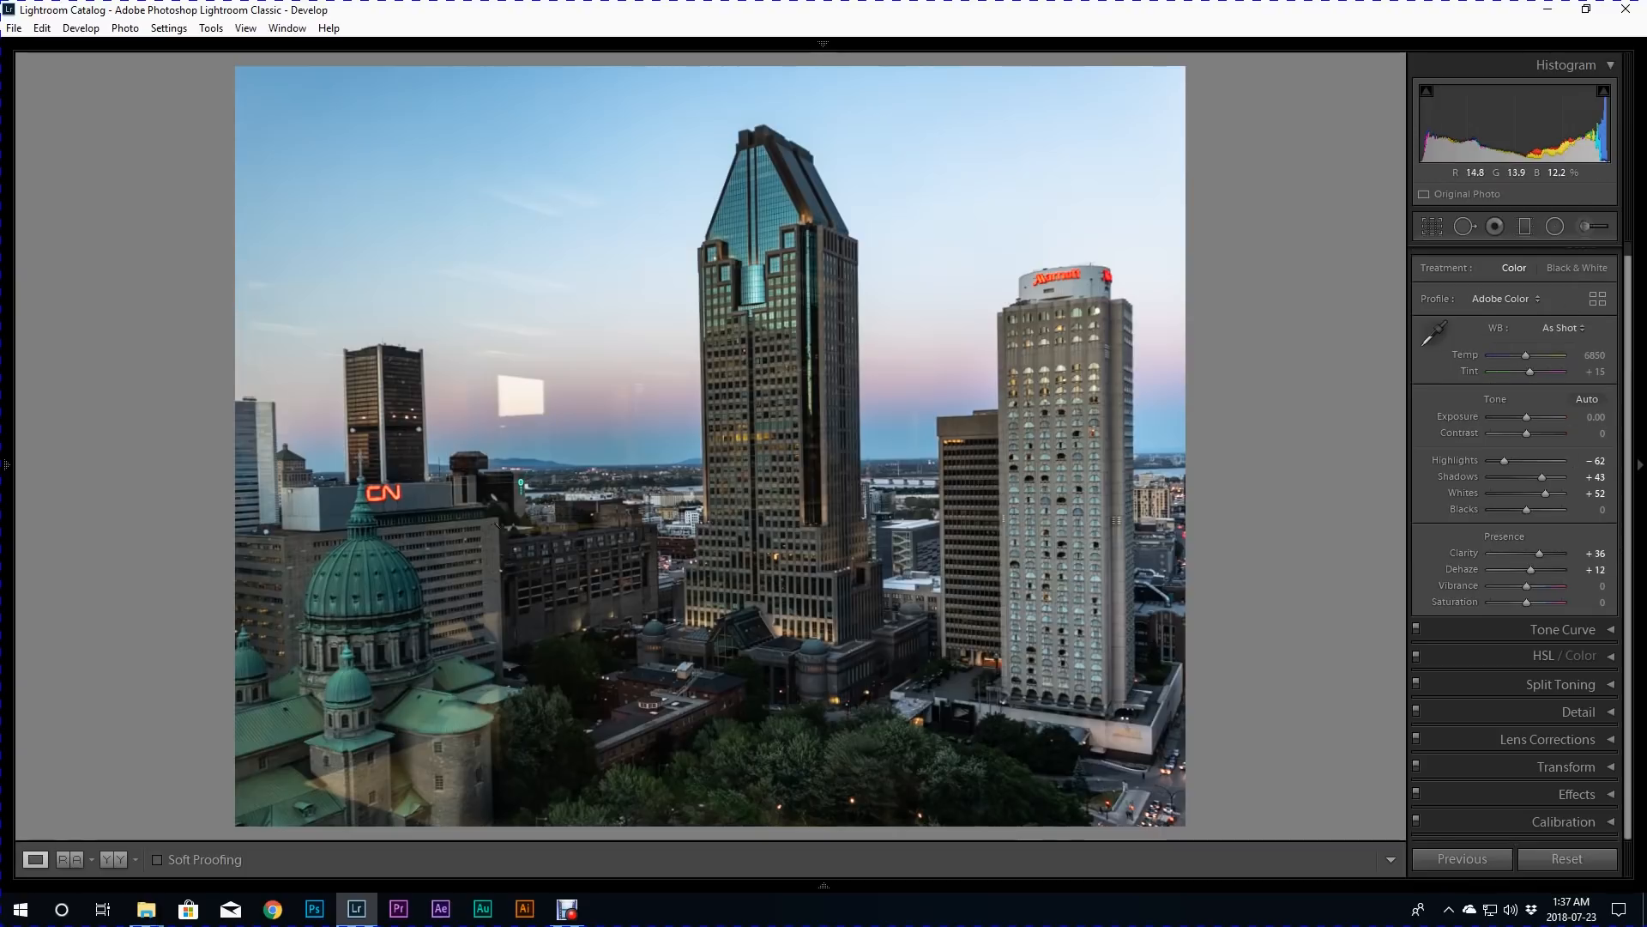
# Switch to the photo in Photoshop and set the Healing Brush size to 300.
pyautogui.click(532, 548)
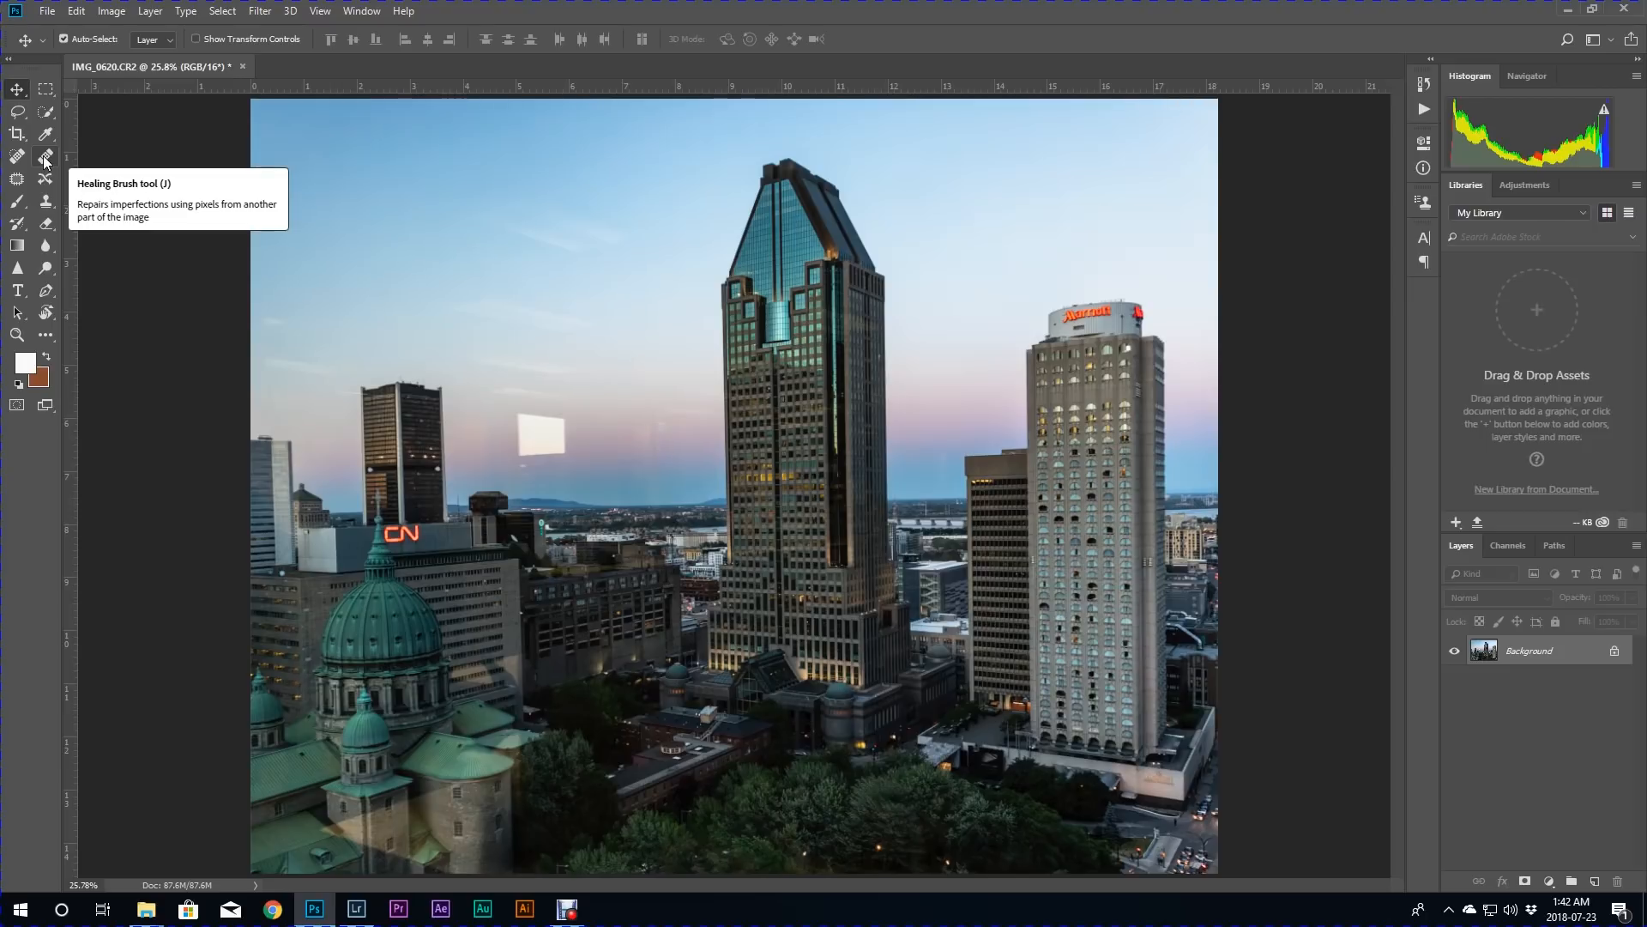
pyautogui.click(46, 157)
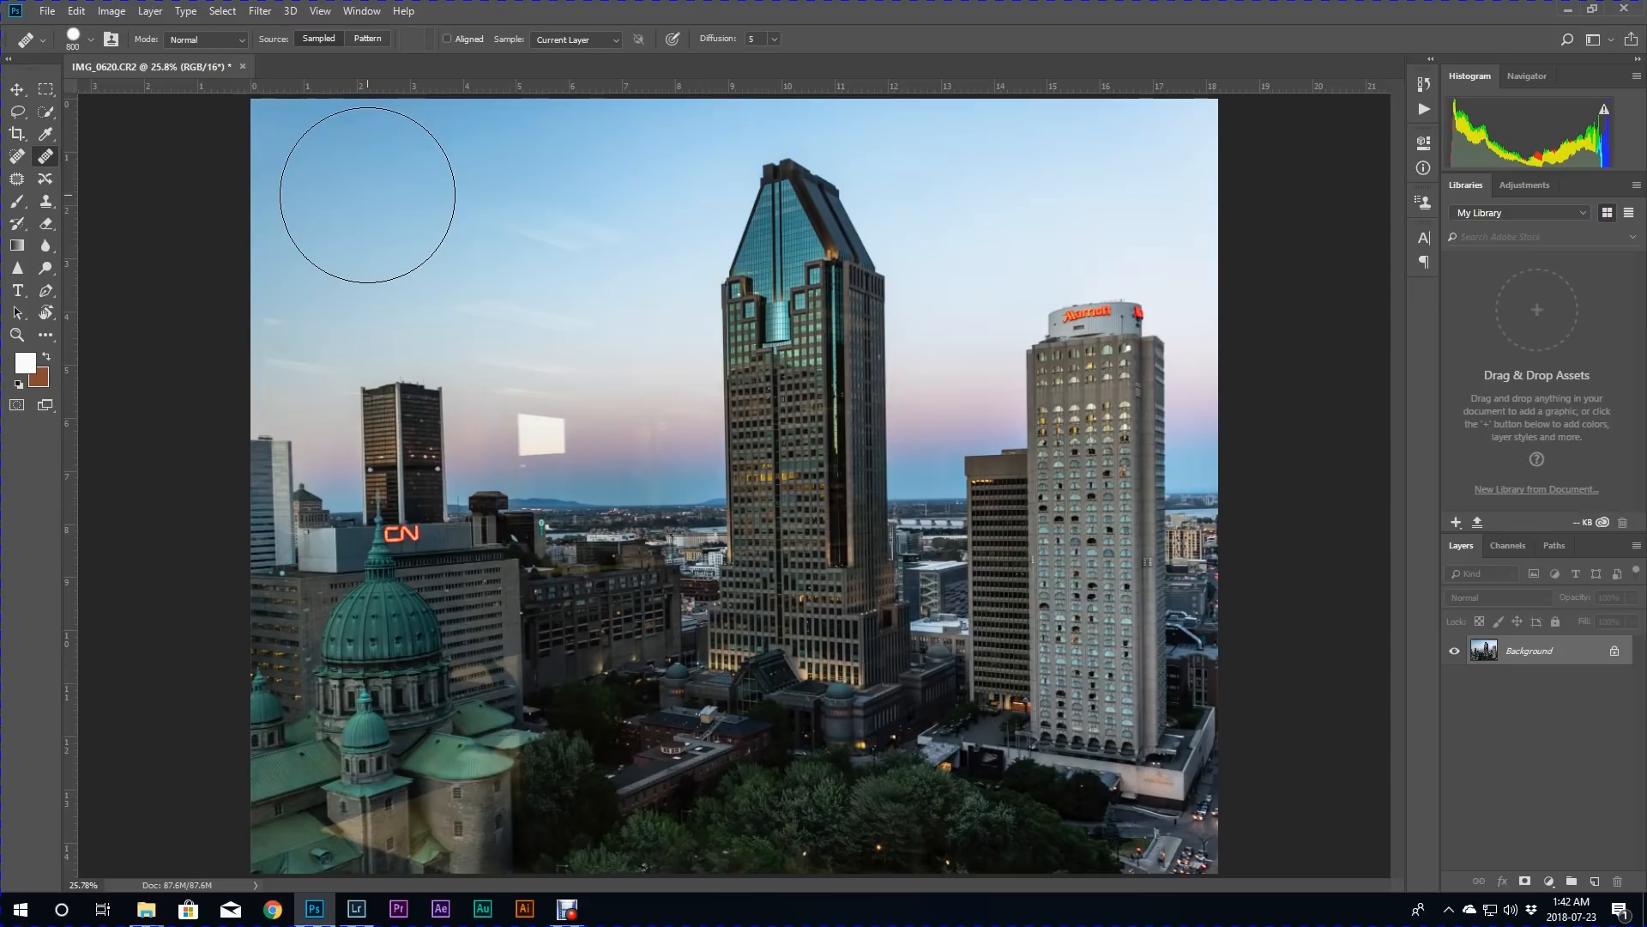
pyautogui.press('[')
pyautogui.press('[')
pyautogui.press('[')
pyautogui.press('[')
pyautogui.press('[')
pyautogui.press('[')
pyautogui.press('[')
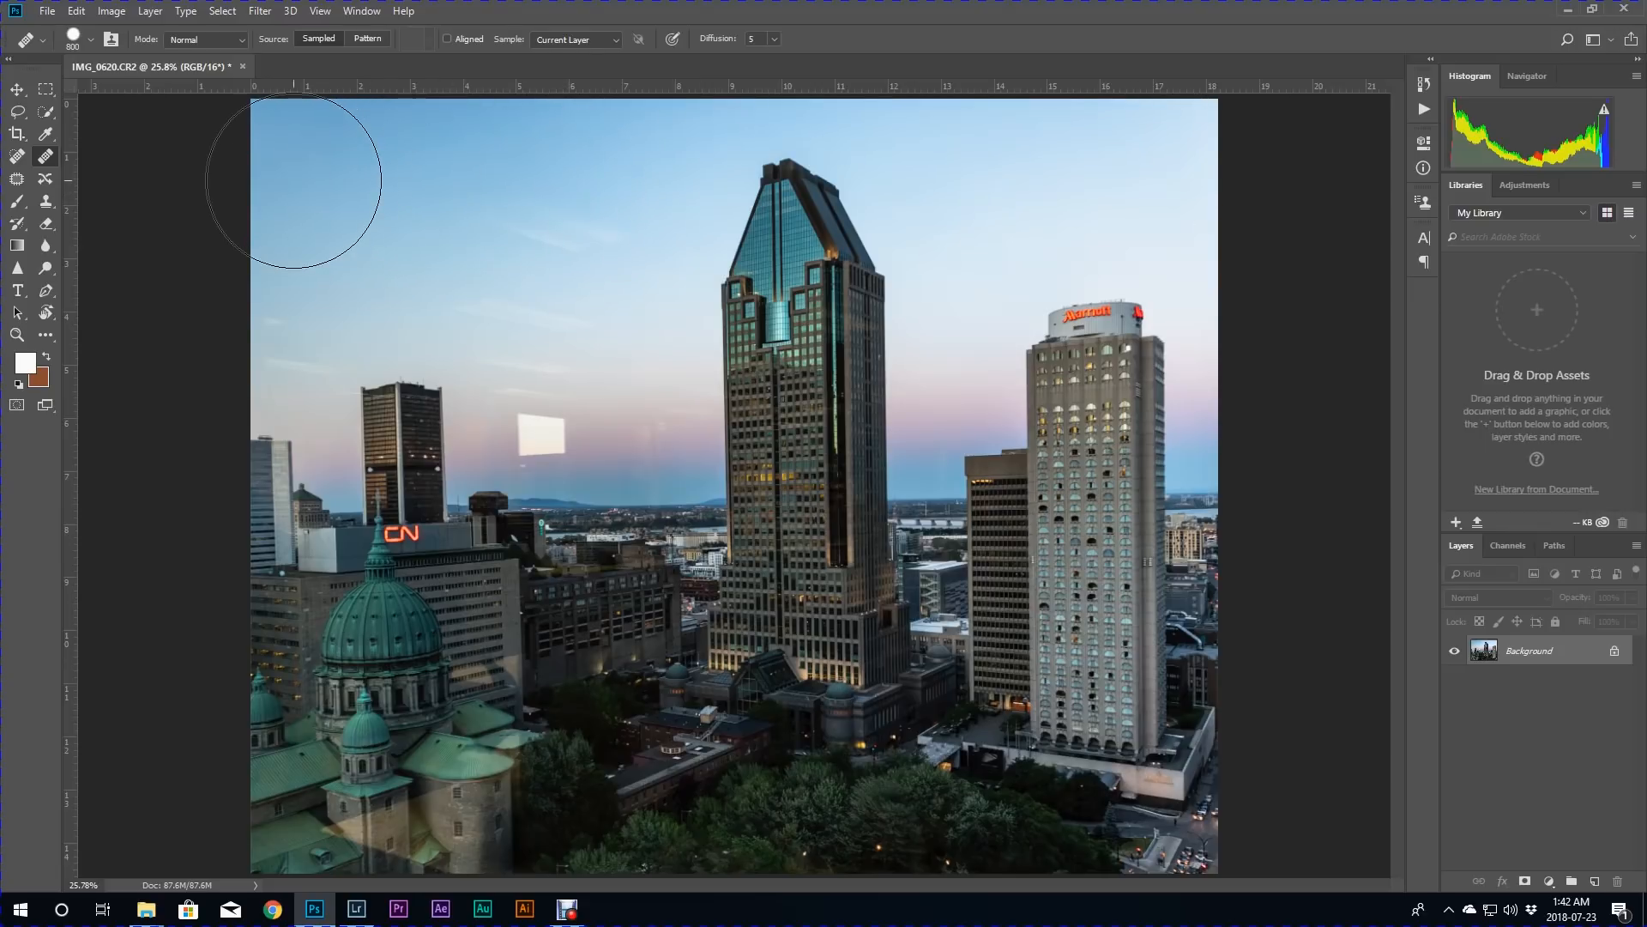
pyautogui.press(']')
pyautogui.press(']')
# Heal the faint pale streak in the upper sky beside the tallest tower's pointed top, sampling clean sky from both sides.
pyautogui.press('alt')
pyautogui.keyDown('alt'); pyautogui.click(428, 217); pyautogui.keyUp('alt')
pyautogui.click(504, 215)
pyautogui.press('alt')
pyautogui.keyDown('alt'); pyautogui.click(699, 220); pyautogui.keyUp('alt')
pyautogui.click(620, 224)
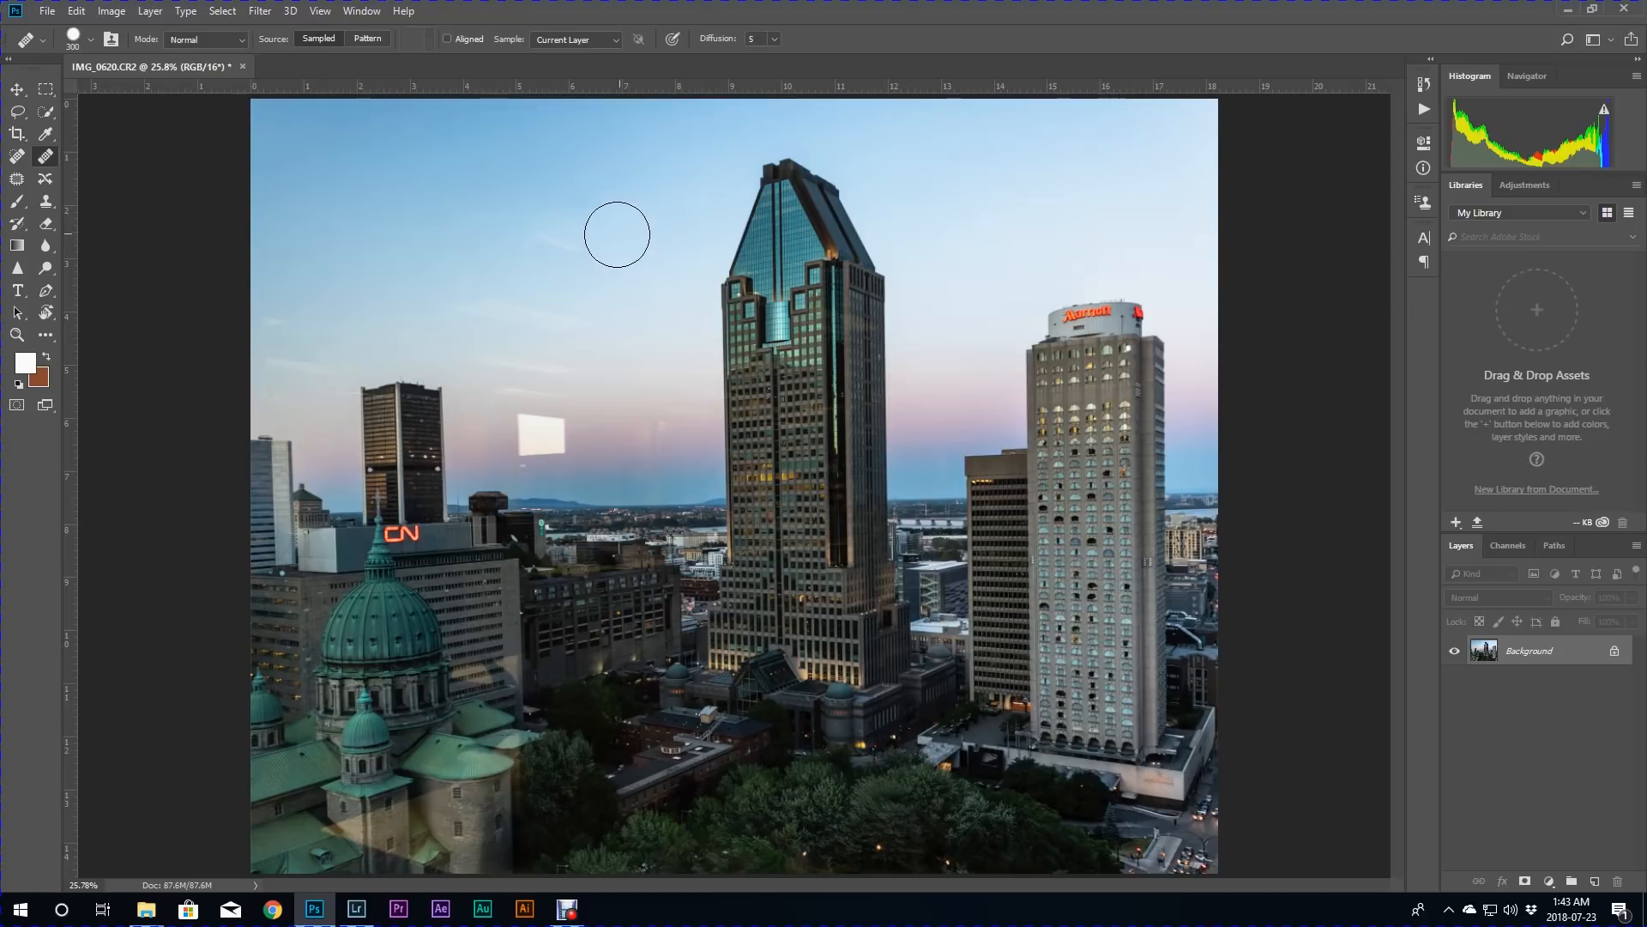
pyautogui.press('alt')
pyautogui.keyDown('alt'); pyautogui.click(427, 214); pyautogui.keyUp('alt')
pyautogui.click(659, 222)
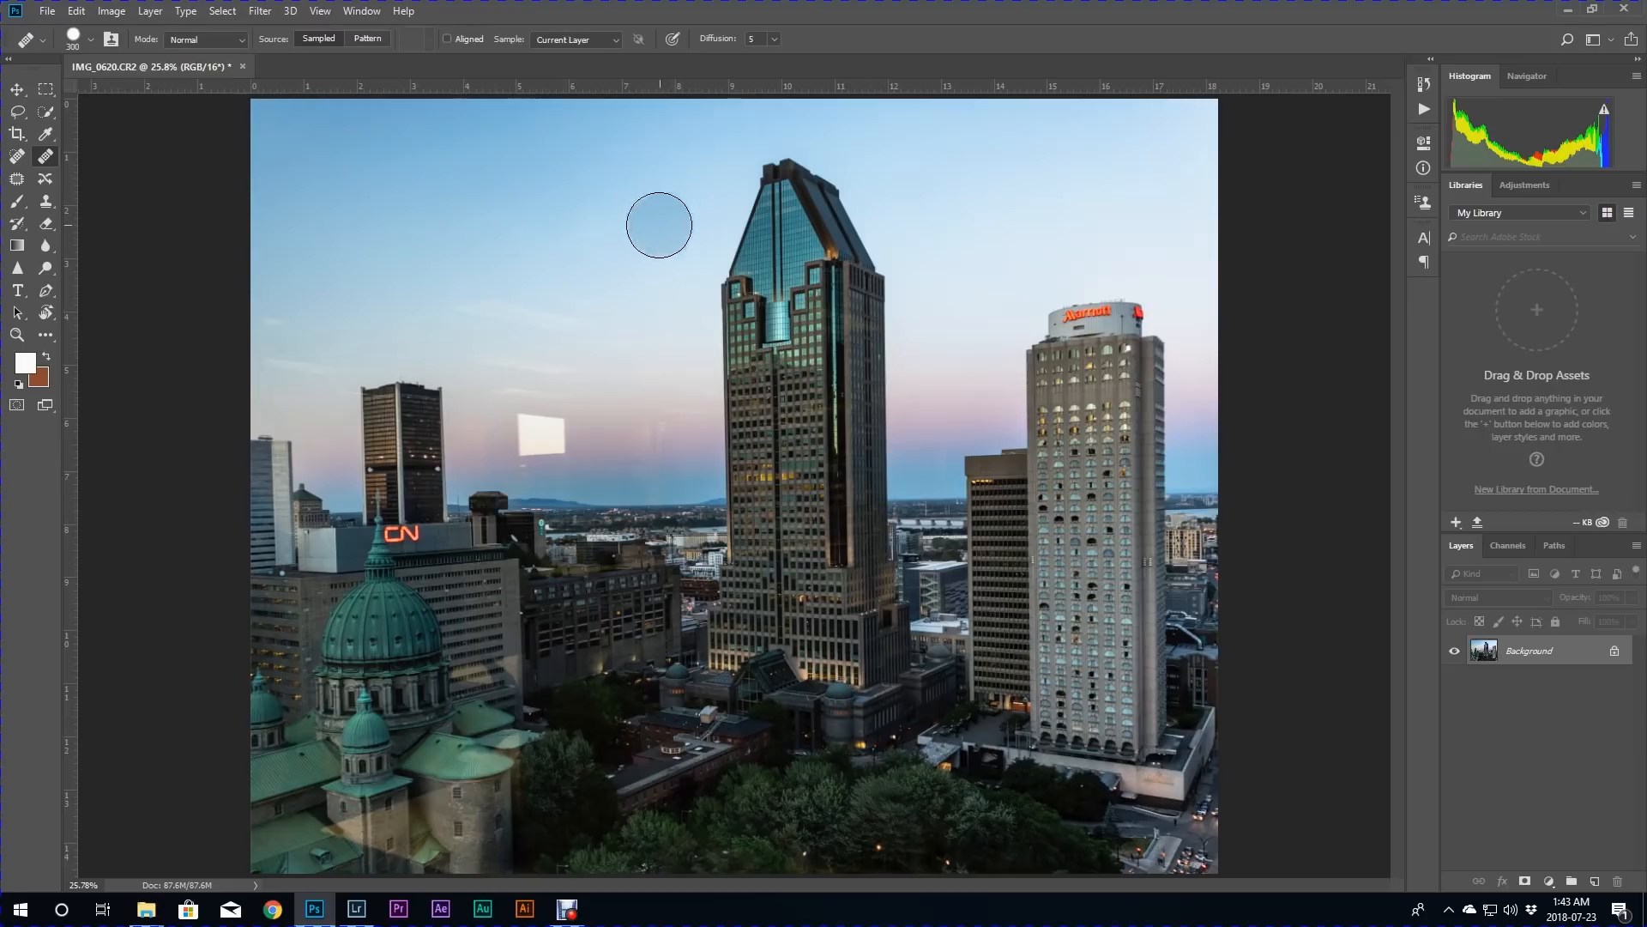
# Heal the broad pale streak in the middle of the sky between the dark tower and the tallest skyscraper.
pyautogui.hotkey('ctrl', 'space')
pyautogui.moveTo(534, 226)
pyautogui.mouseDown()
pyautogui.moveTo(719, 399)
pyautogui.moveTo(685, 429)
pyautogui.mouseUp()
pyautogui.press('space')
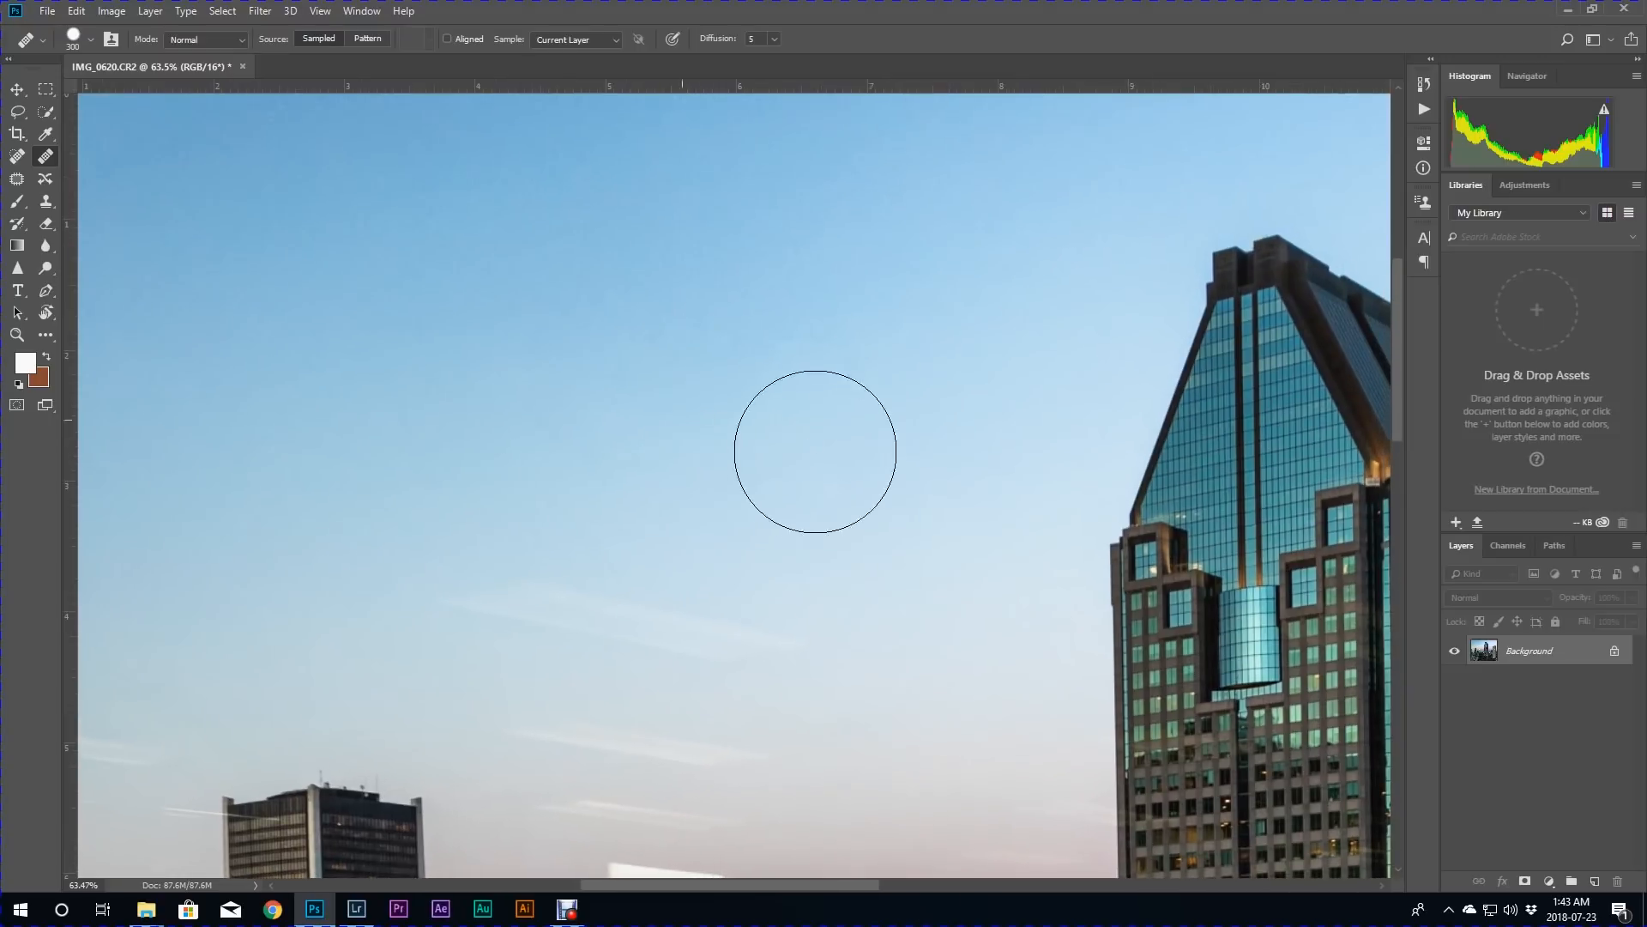
pyautogui.press('space')
pyautogui.moveTo(673, 496); pyautogui.dragTo(680, 318)
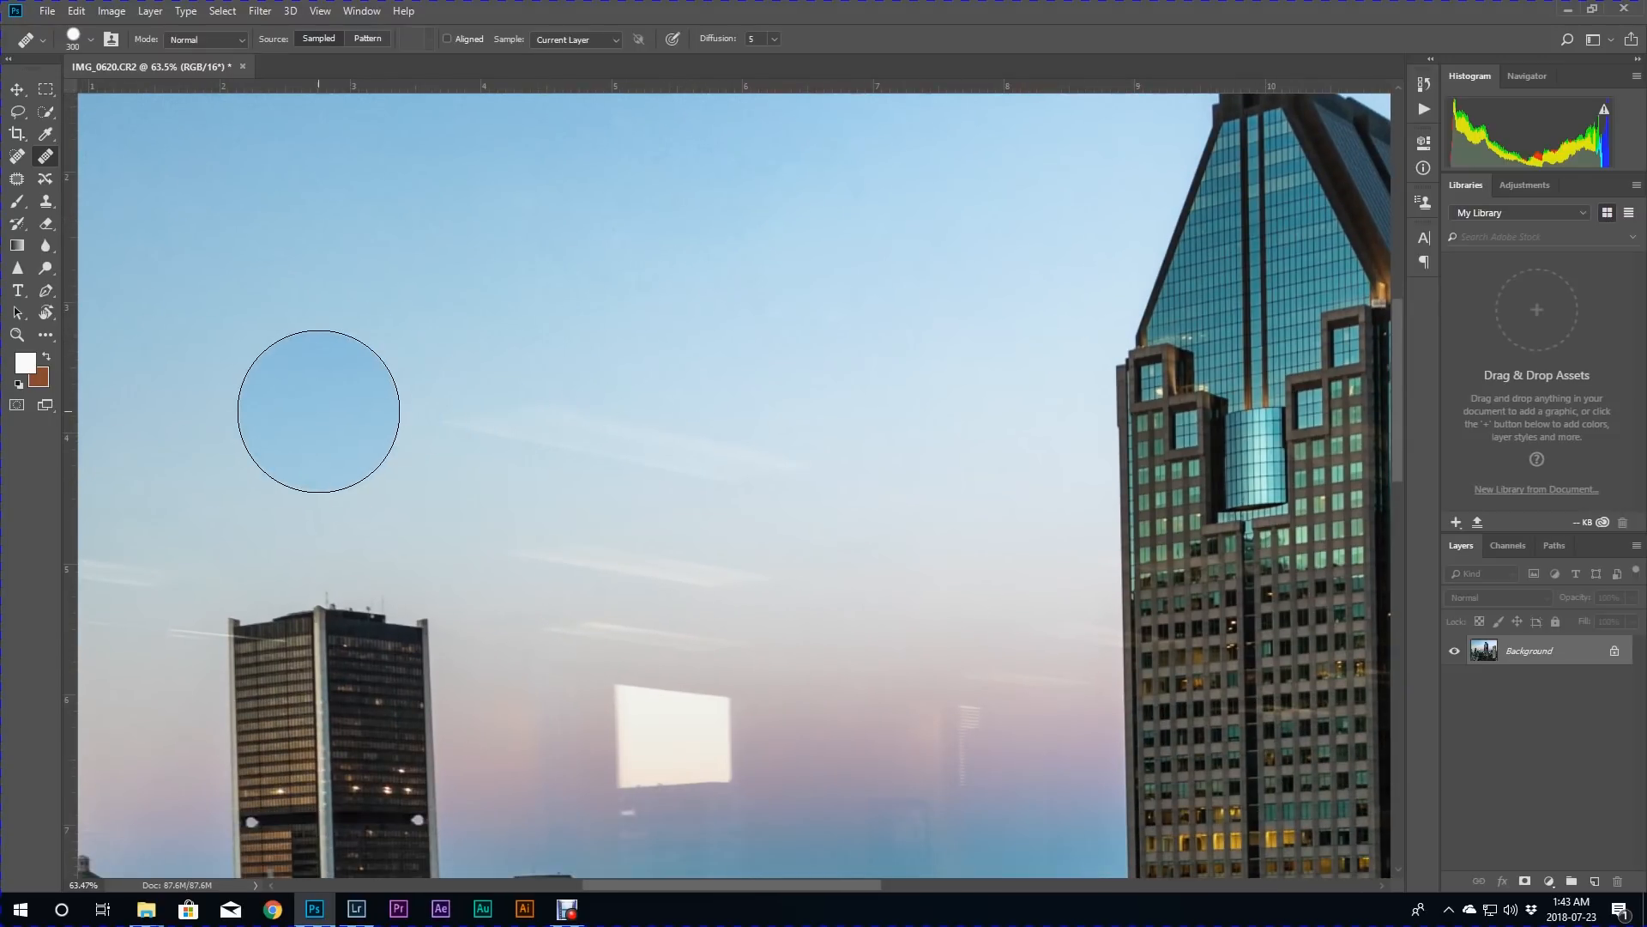
pyautogui.click(319, 411)
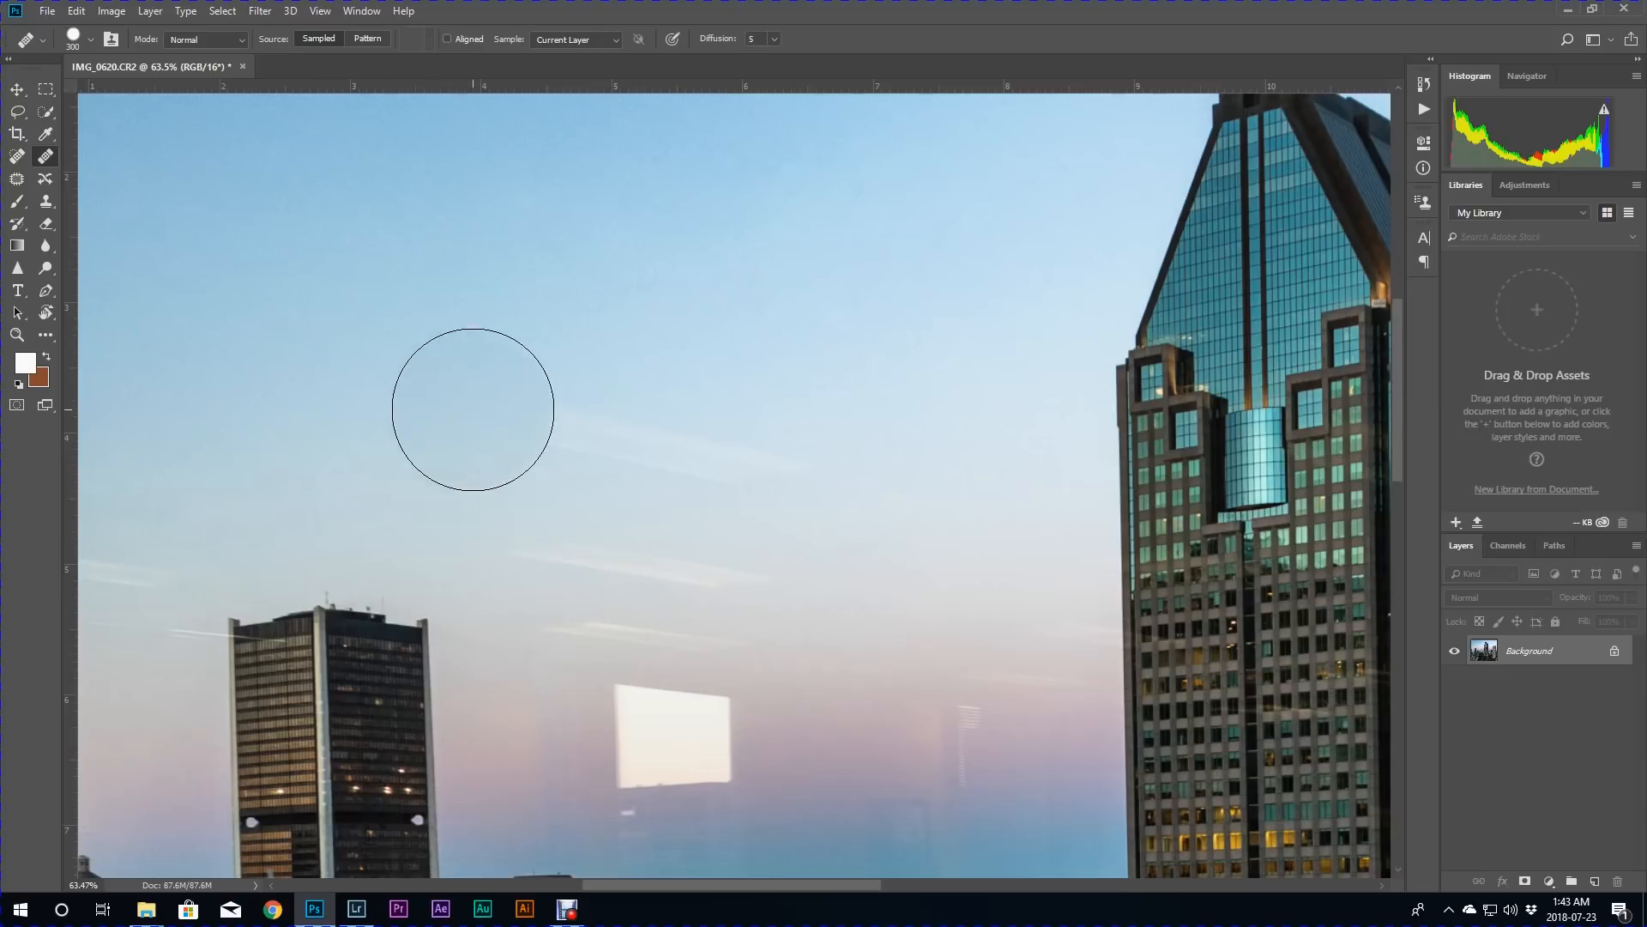
pyautogui.click(945, 431)
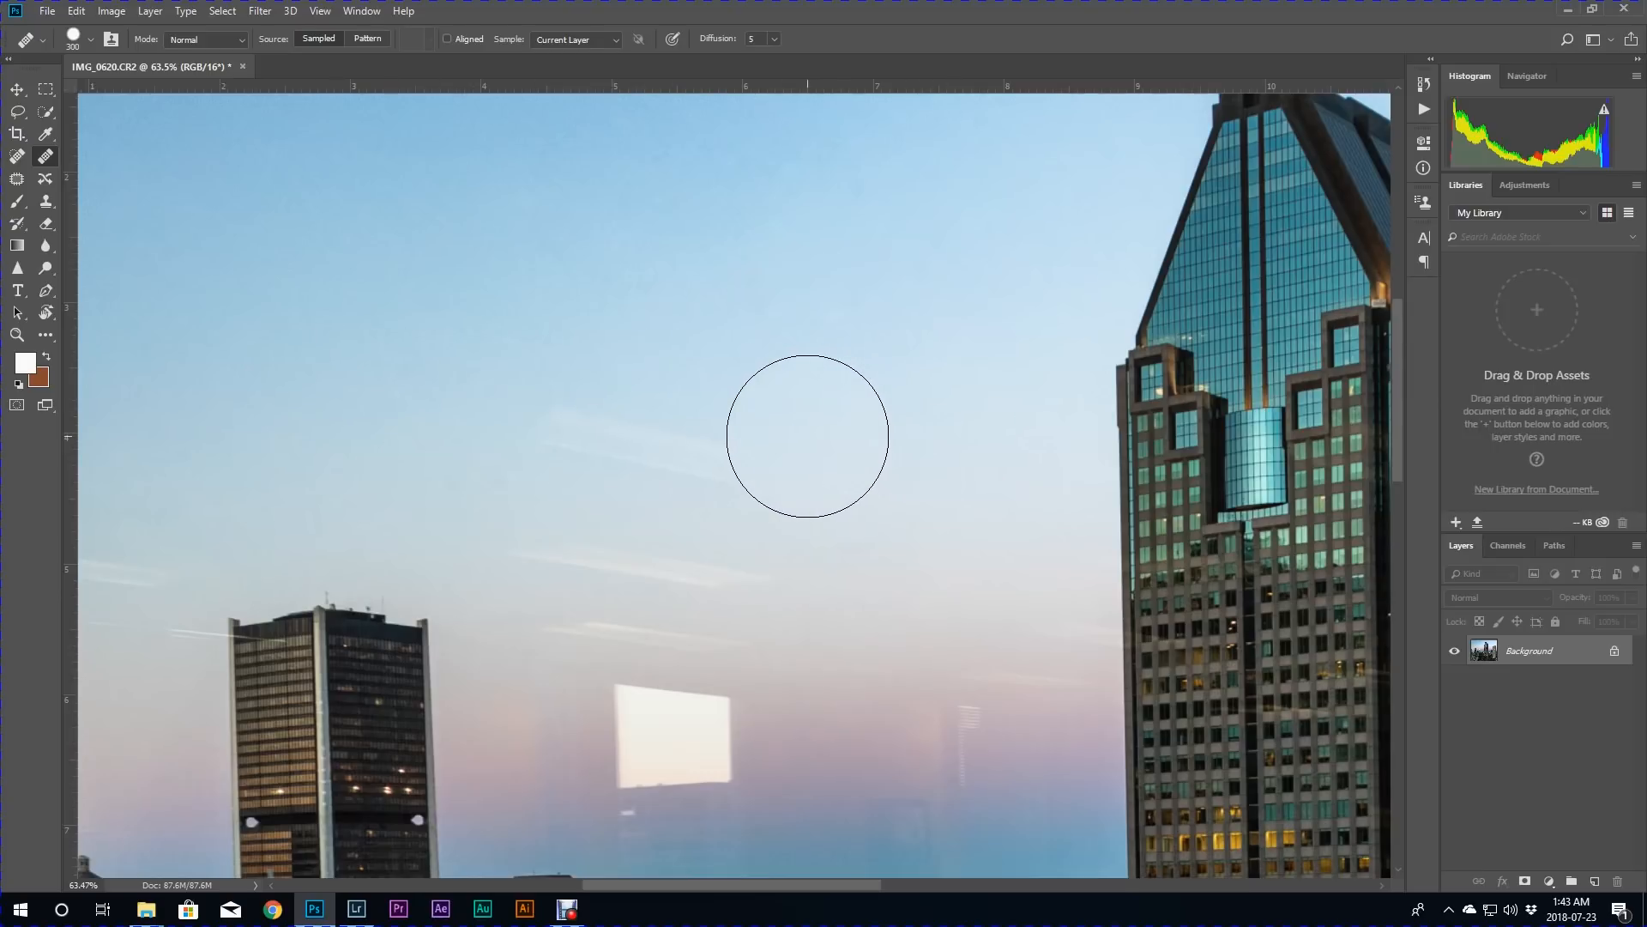
pyautogui.click(765, 435)
pyautogui.keyDown('alt'); pyautogui.click(400, 413); pyautogui.keyUp('alt')
pyautogui.click(571, 424)
pyautogui.click(680, 421)
pyautogui.click(890, 420)
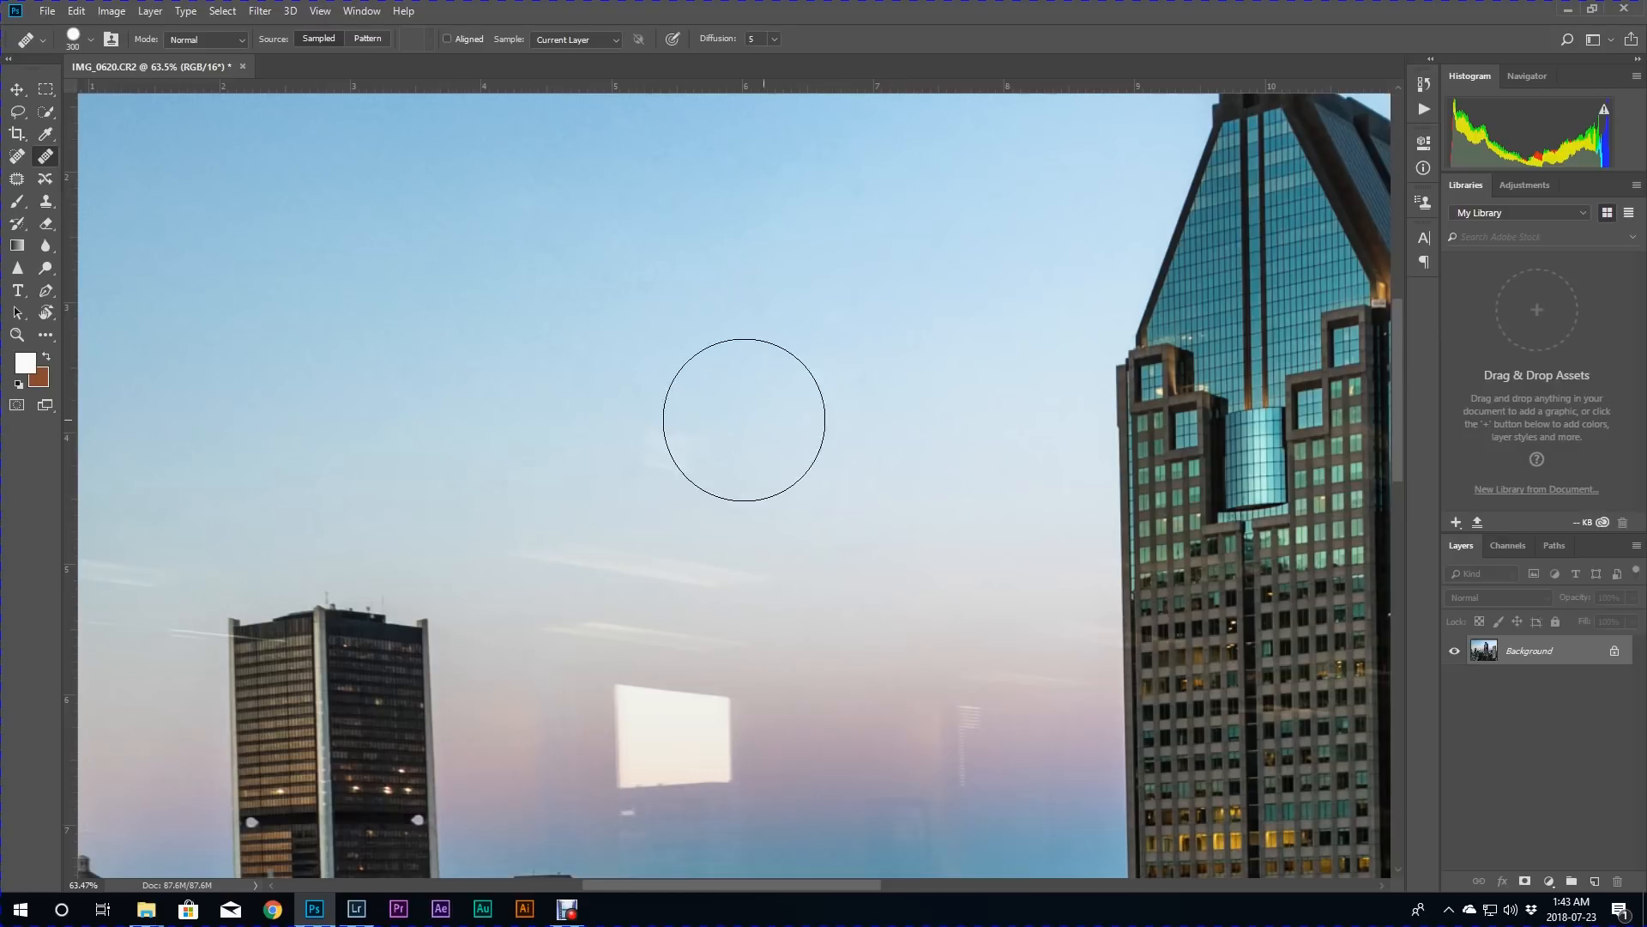
pyautogui.click(666, 427)
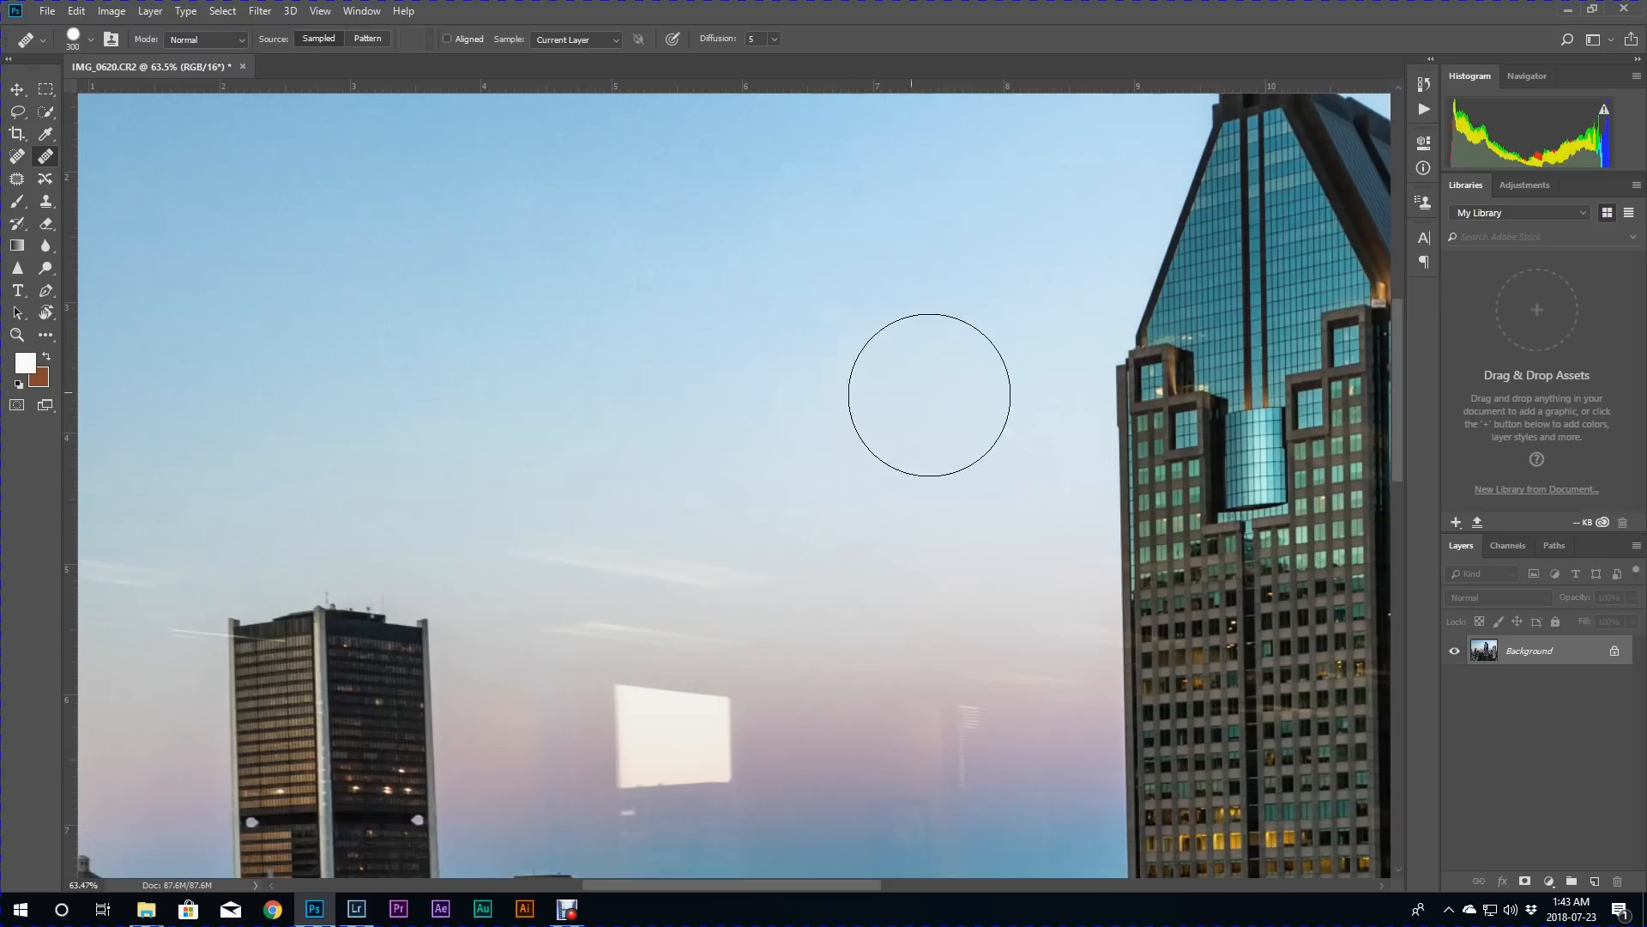
pyautogui.click(278, 424)
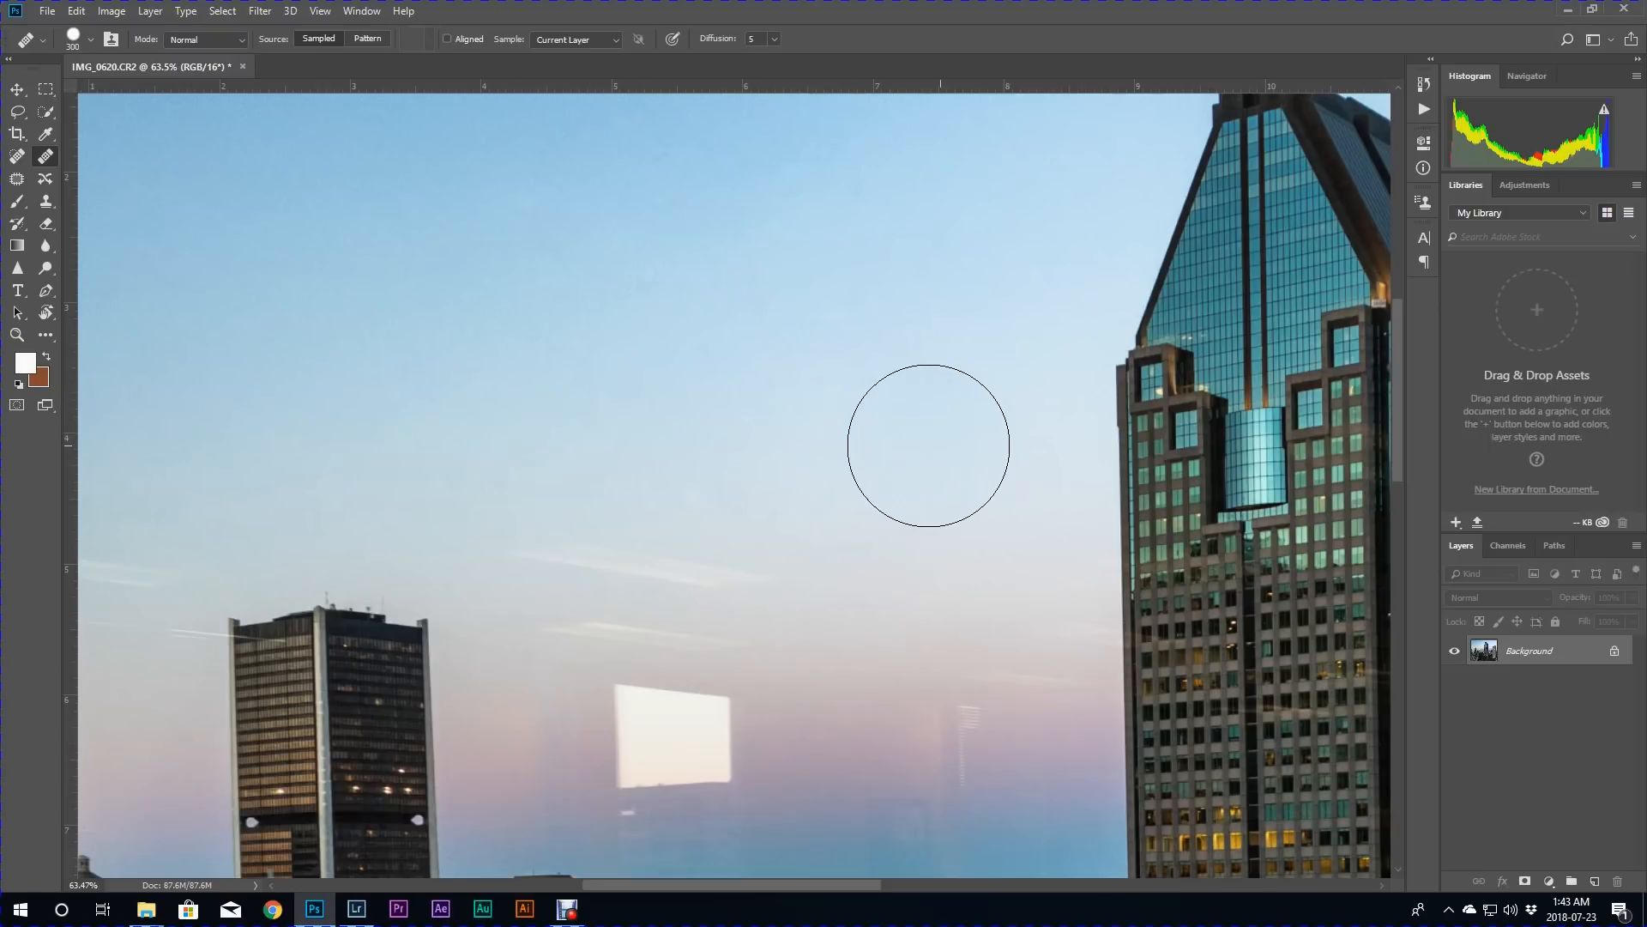
# Even out the upper sky left of the tallest tower with Healing Brush dabs sampled from clean blue sky.
pyautogui.moveTo(619, 412)
pyautogui.mouseDown()
pyautogui.moveTo(809, 516)
pyautogui.moveTo(785, 654)
pyautogui.mouseUp()
pyautogui.click(477, 398)
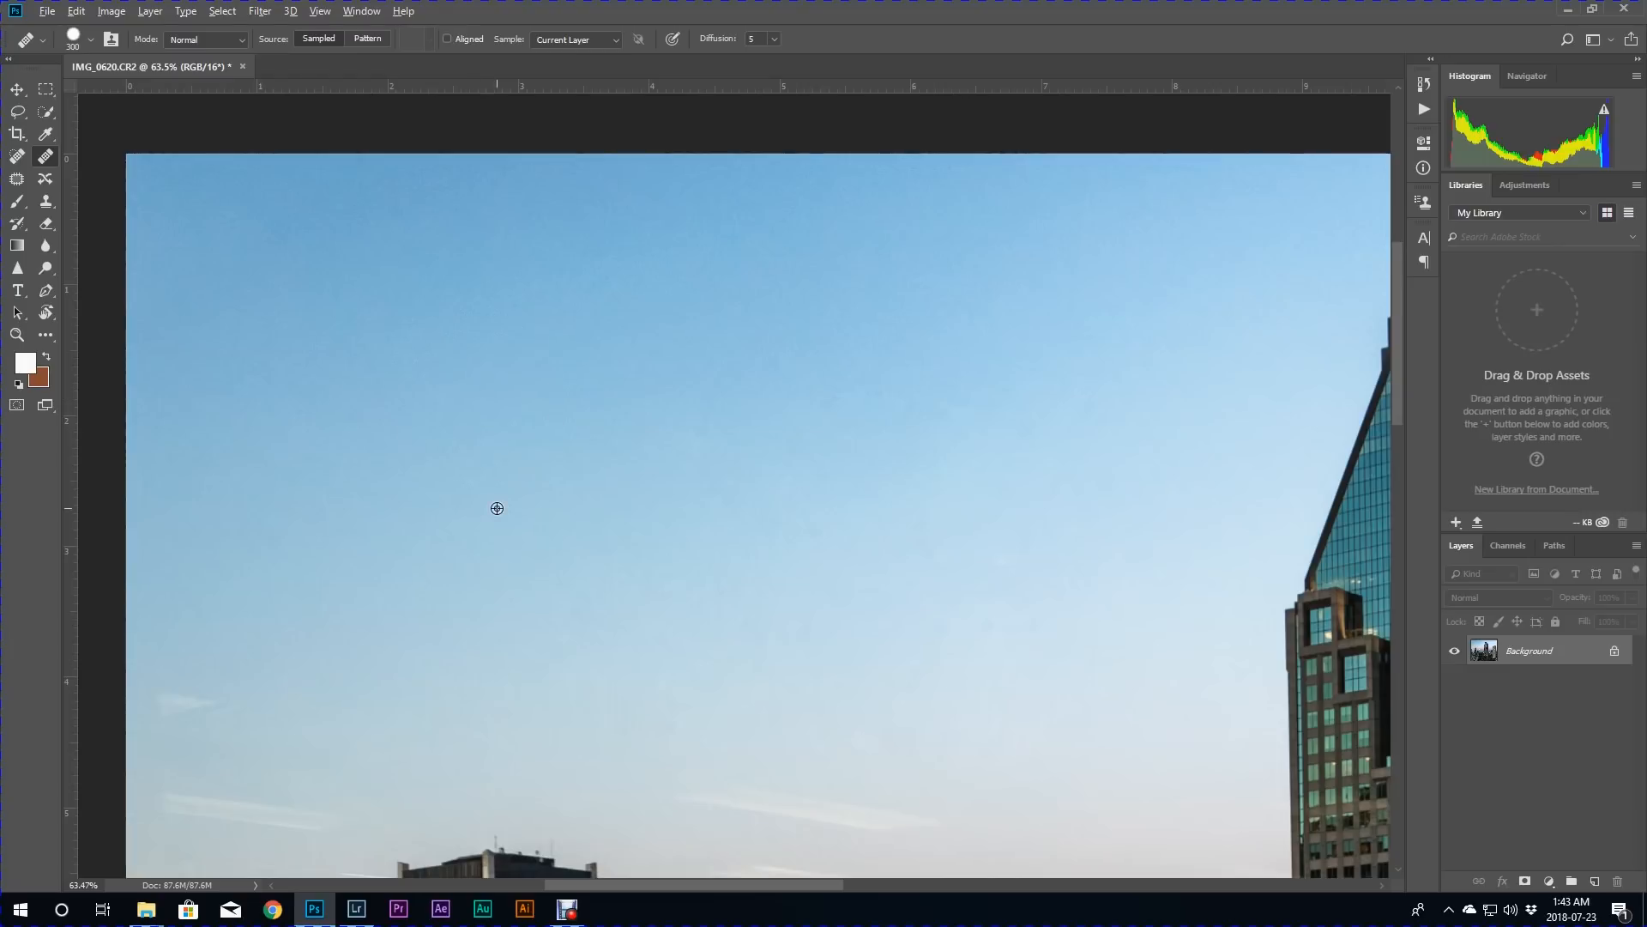
pyautogui.keyDown('alt'); pyautogui.click(497, 508); pyautogui.keyUp('alt')
pyautogui.click(684, 507)
pyautogui.click(941, 507)
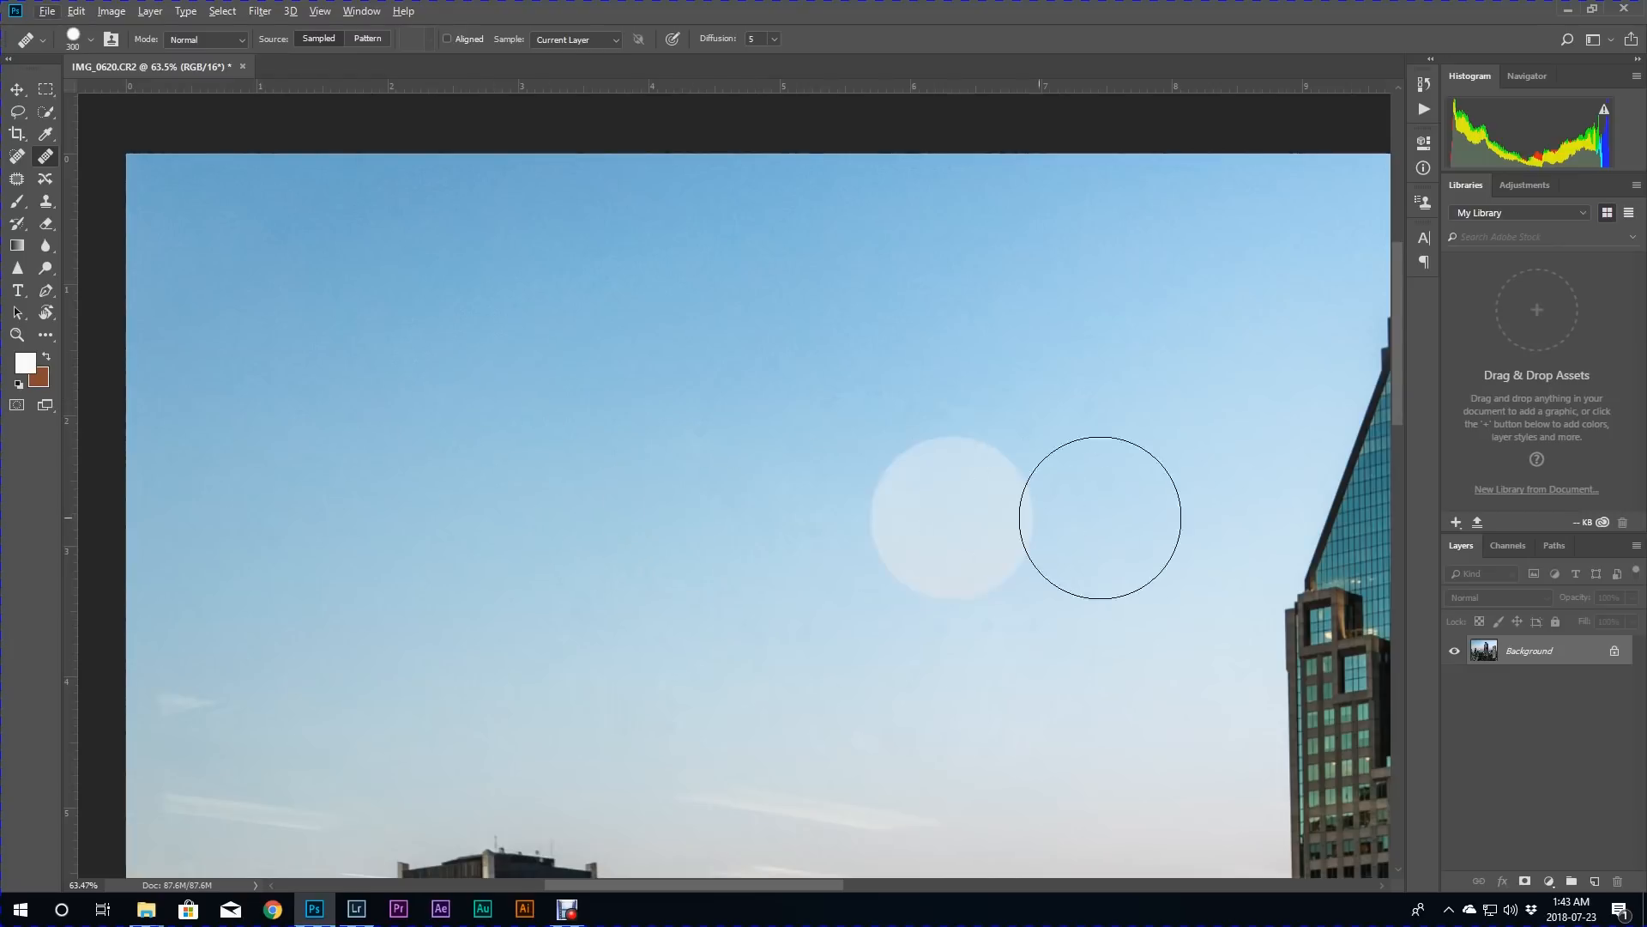
pyautogui.click(912, 506)
pyautogui.click(816, 506)
pyautogui.click(420, 478)
pyautogui.click(1055, 513)
pyautogui.click(1222, 504)
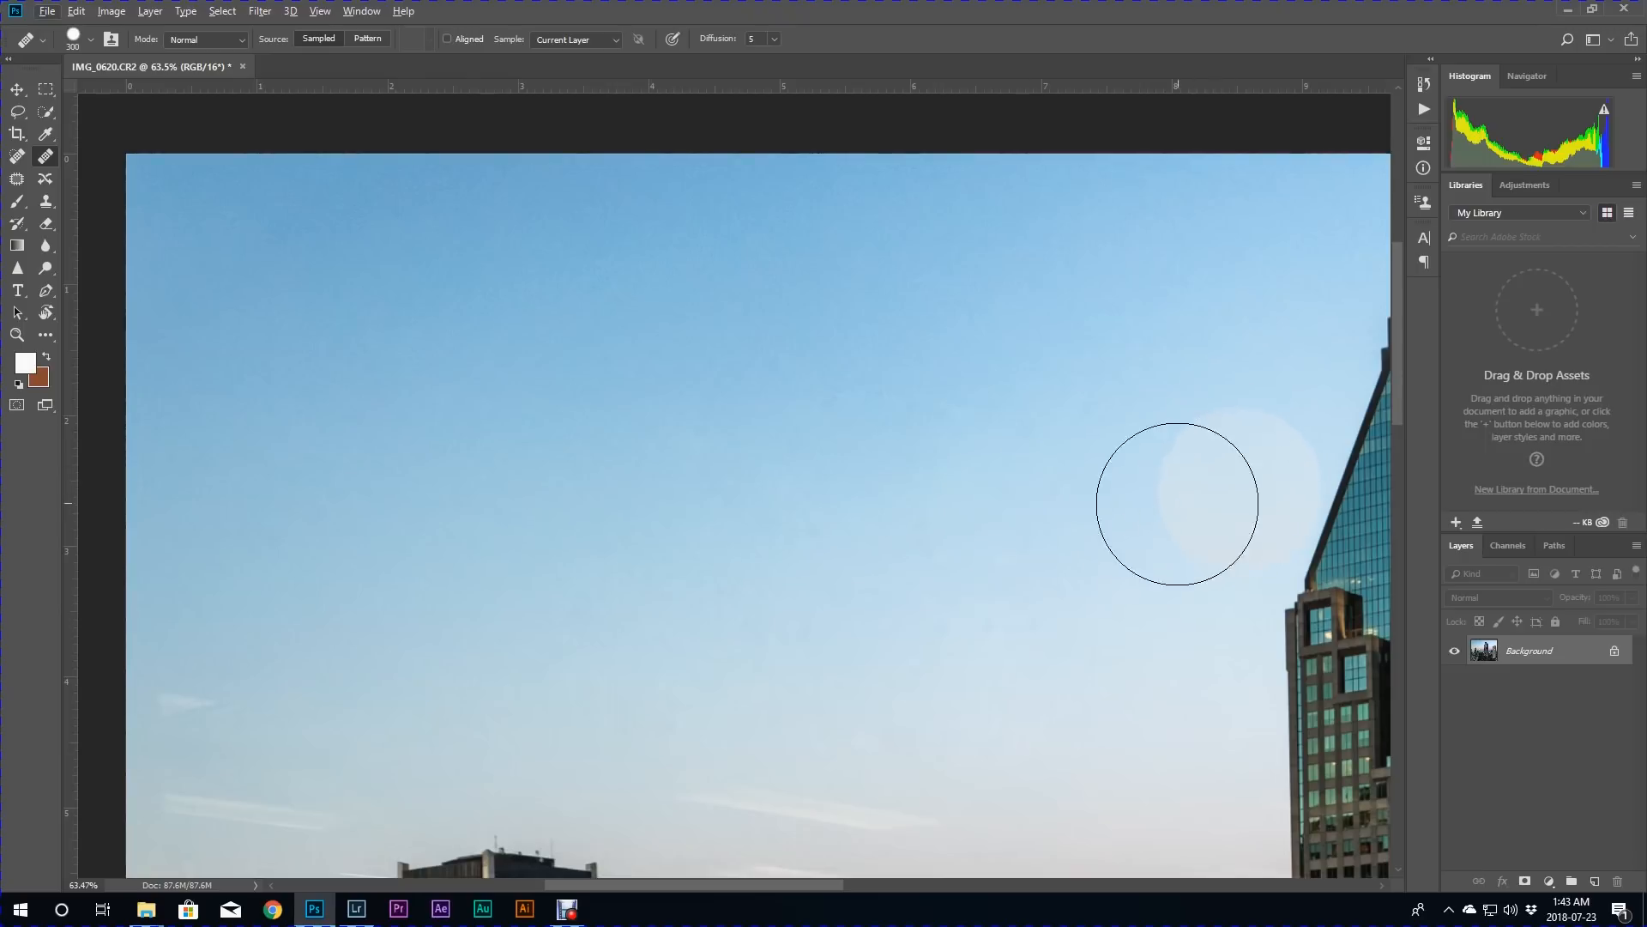
pyautogui.keyDown('alt'); pyautogui.click(1030, 631); pyautogui.keyUp('alt')
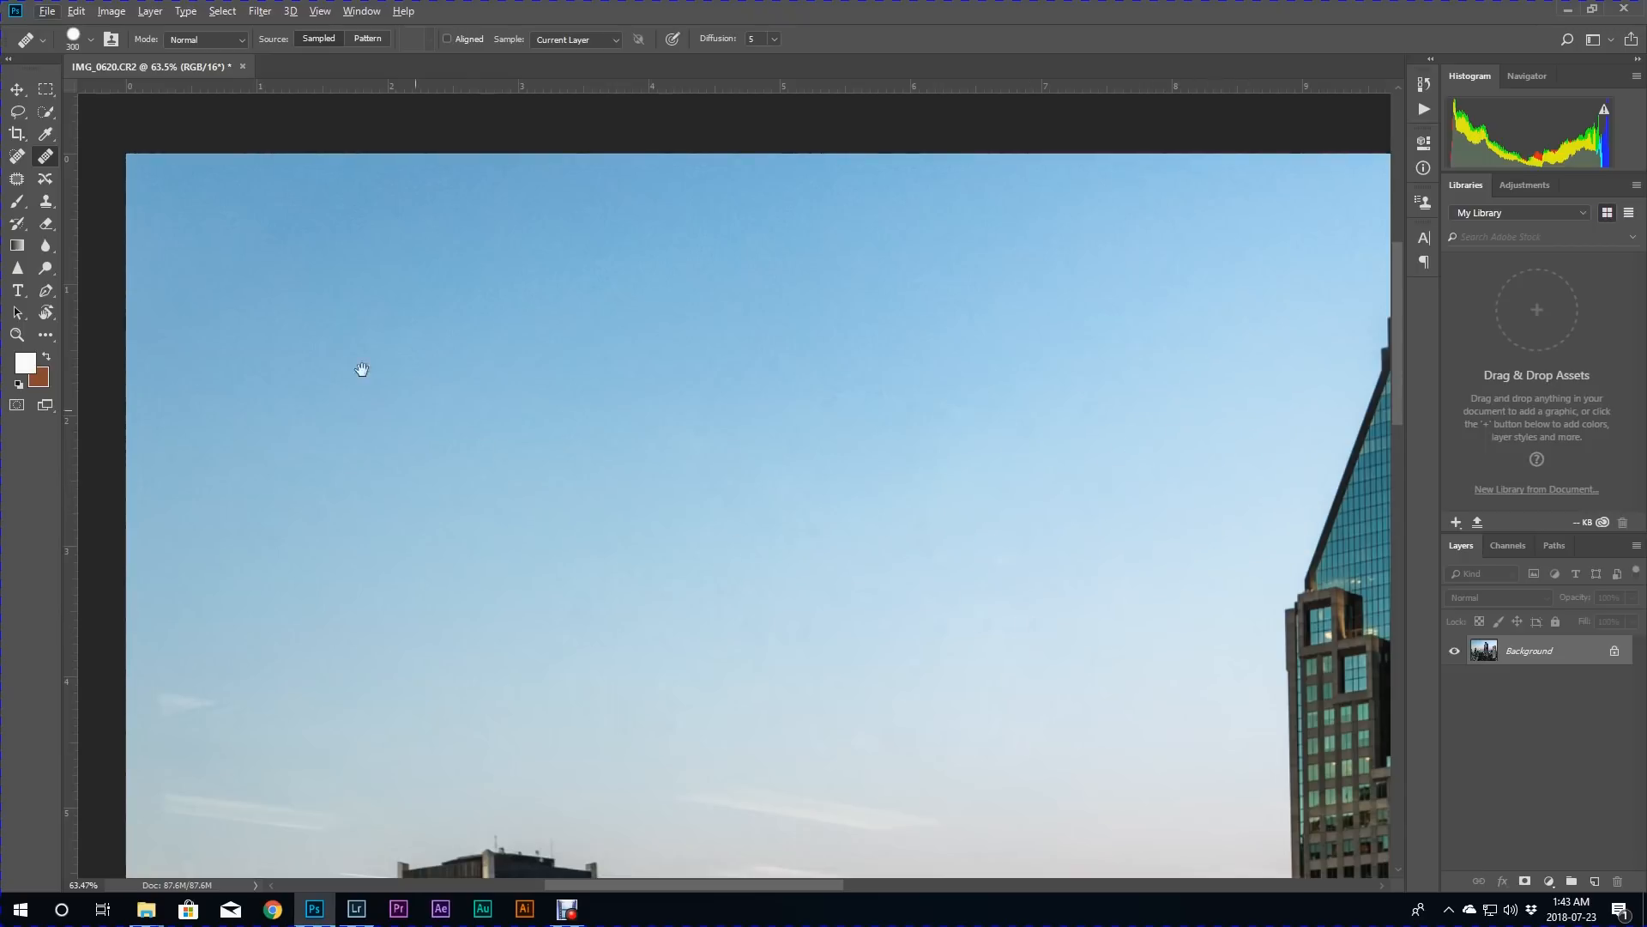
pyautogui.click(206, 318)
# Reduce the Healing Brush to size 150 and heal the two thin streaks above the bright rectangular reflection.
pyautogui.moveTo(1044, 632); pyautogui.dragTo(957, 271)
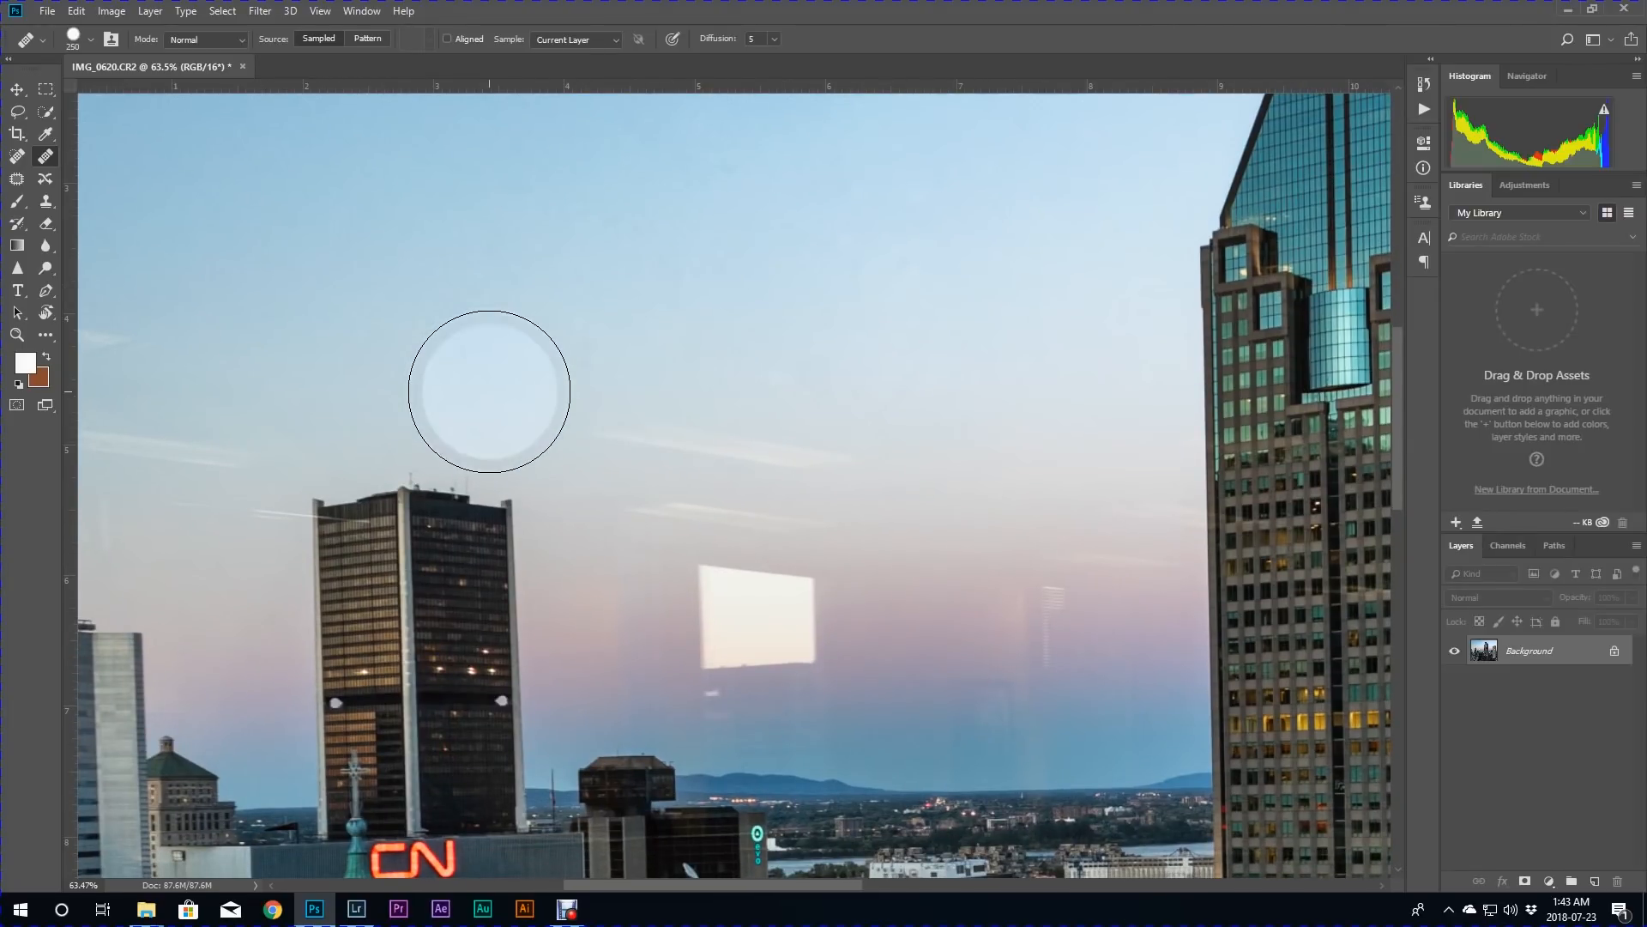
pyautogui.press('[')
pyautogui.press('[')
pyautogui.press('[')
pyautogui.press('[')
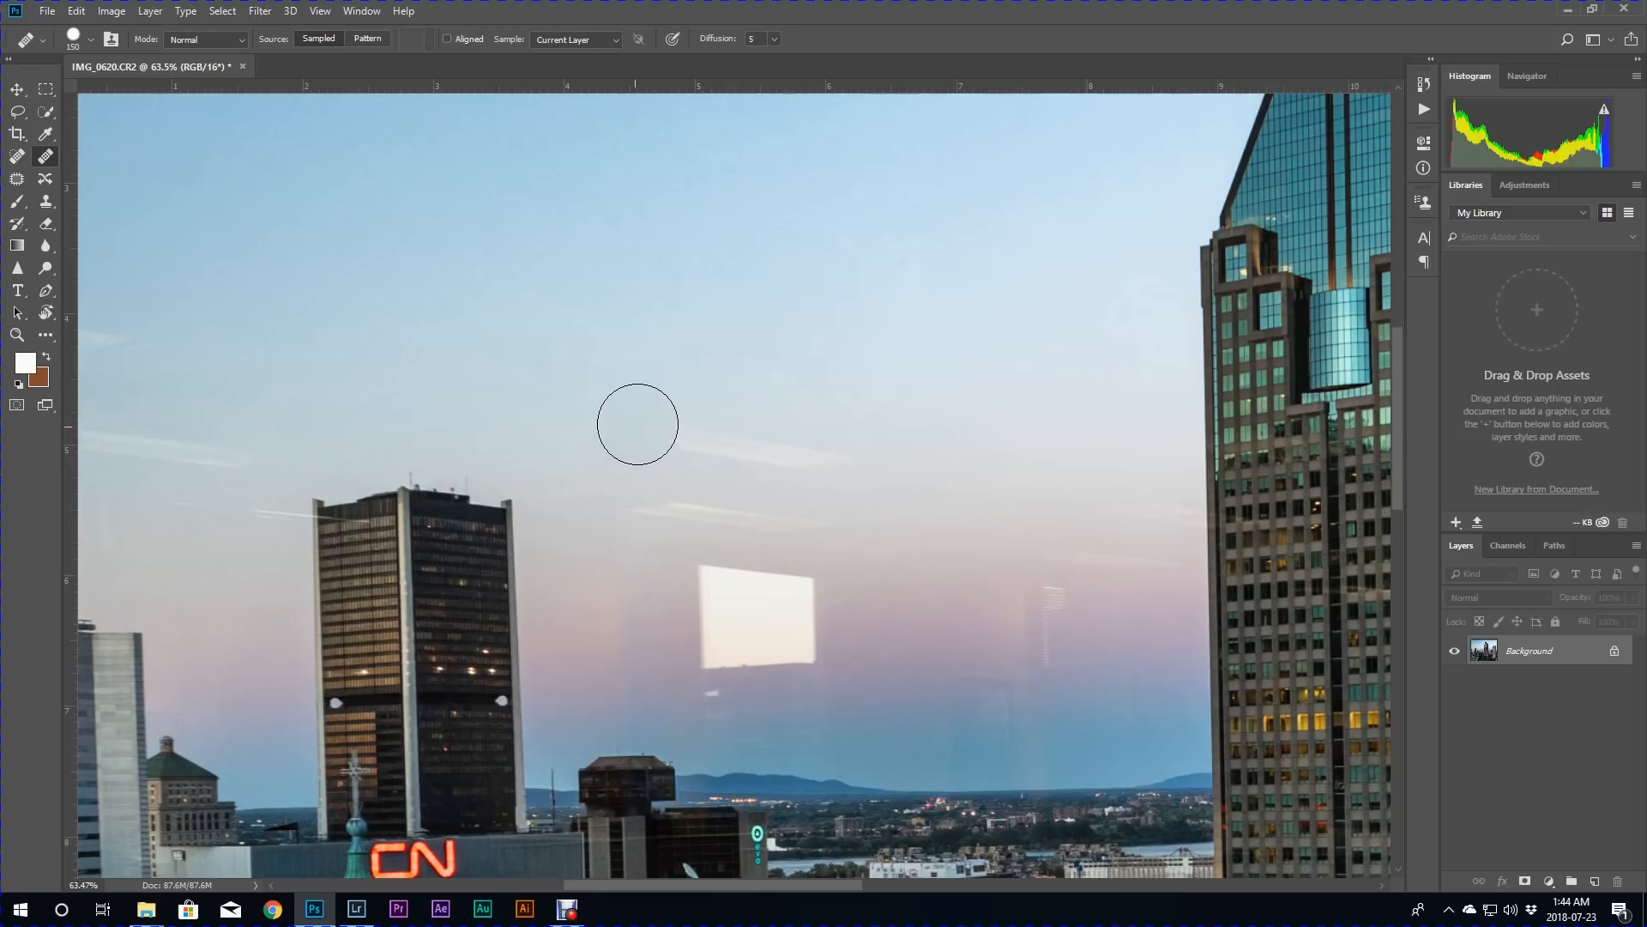
pyautogui.keyDown('alt'); pyautogui.click(941, 450); pyautogui.keyUp('alt')
pyautogui.moveTo(829, 446)
pyautogui.mouseDown()
pyautogui.moveTo(772, 445)
pyautogui.moveTo(803, 446)
pyautogui.mouseUp()
pyautogui.keyDown('alt'); pyautogui.click(571, 424); pyautogui.keyUp('alt')
pyautogui.moveTo(648, 434); pyautogui.dragTo(733, 436)
pyautogui.keyDown('alt'); pyautogui.click(786, 367); pyautogui.keyUp('alt')
pyautogui.moveTo(575, 488); pyautogui.dragTo(688, 490)
pyautogui.keyDown('alt'); pyautogui.click(914, 505); pyautogui.keyUp('alt')
pyautogui.click(796, 510)
# Heal the faint vertical reflection in the pink sky between the bright rectangle and the tallest tower.
pyautogui.moveTo(1053, 583); pyautogui.dragTo(1062, 654)
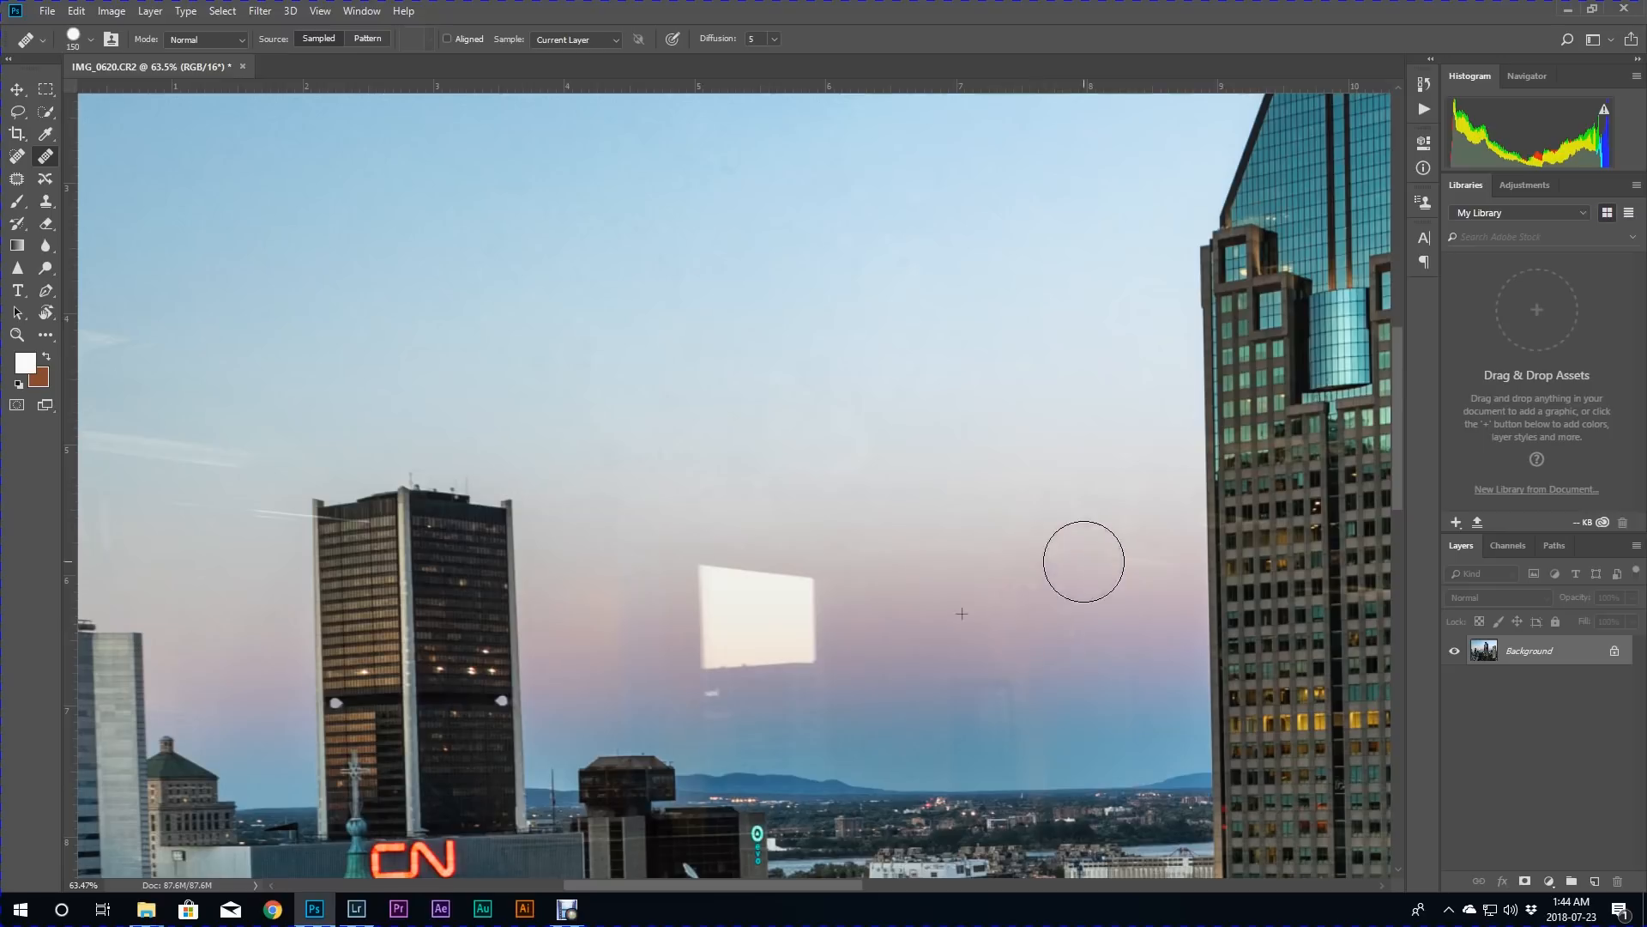
pyautogui.moveTo(1064, 597); pyautogui.dragTo(1047, 596)
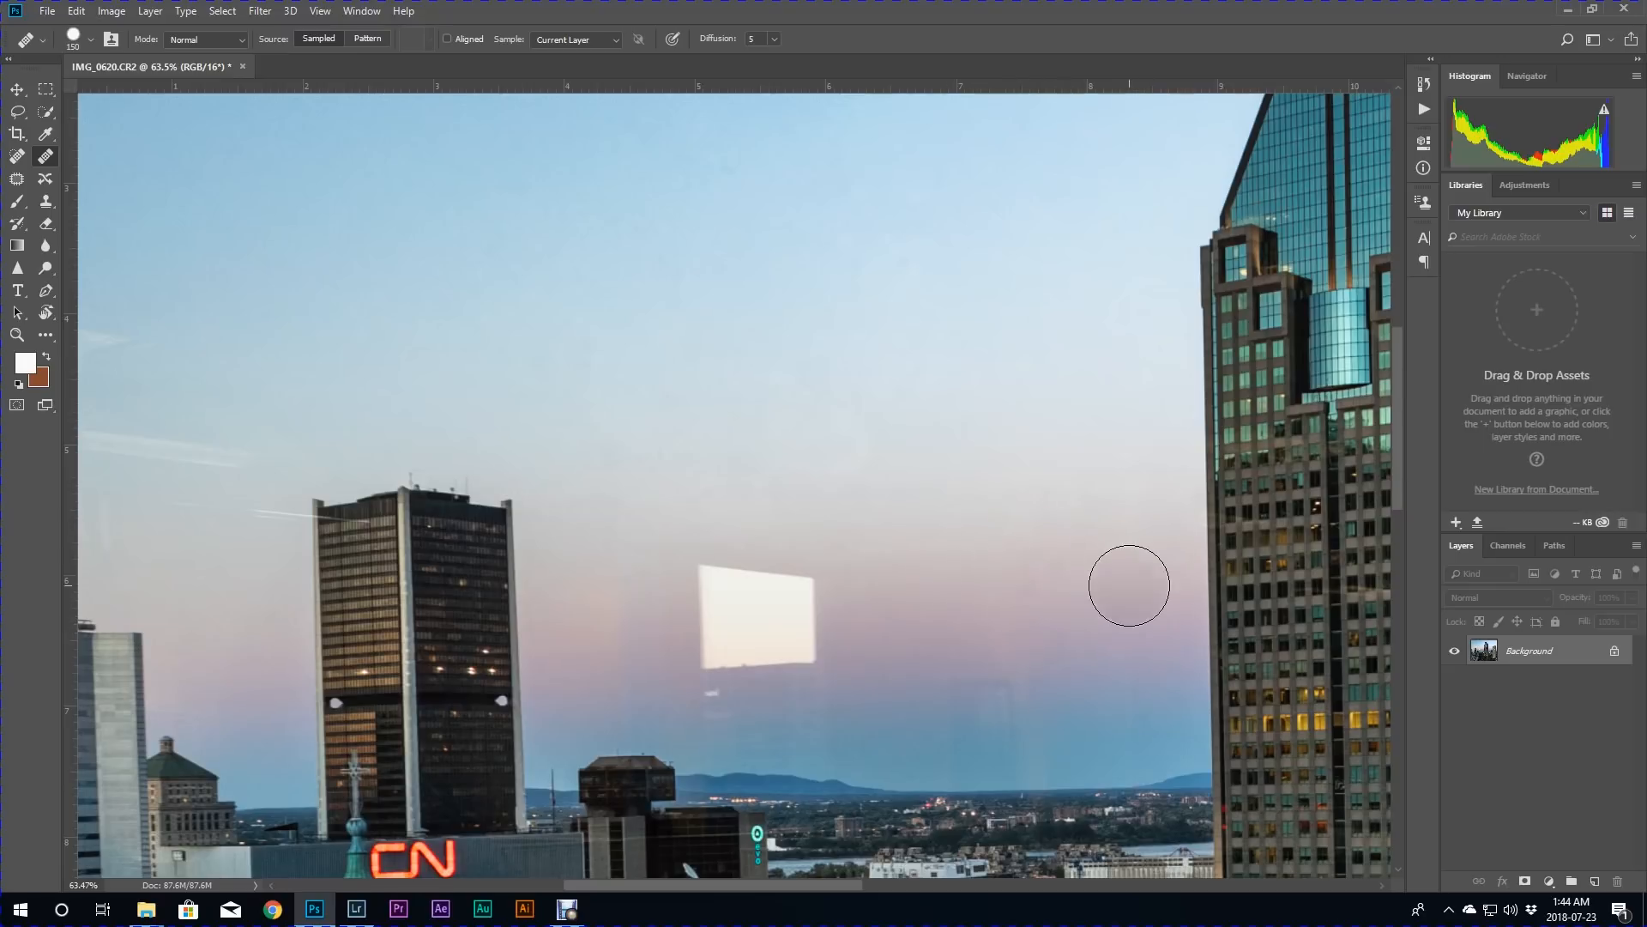
pyautogui.click(964, 616)
# Remove the bright rectangular window reflection from the pink sky by healing over it with nearby sky samples.
pyautogui.moveTo(809, 577); pyautogui.dragTo(815, 611)
pyautogui.keyDown('alt'); pyautogui.click(625, 621); pyautogui.keyUp('alt')
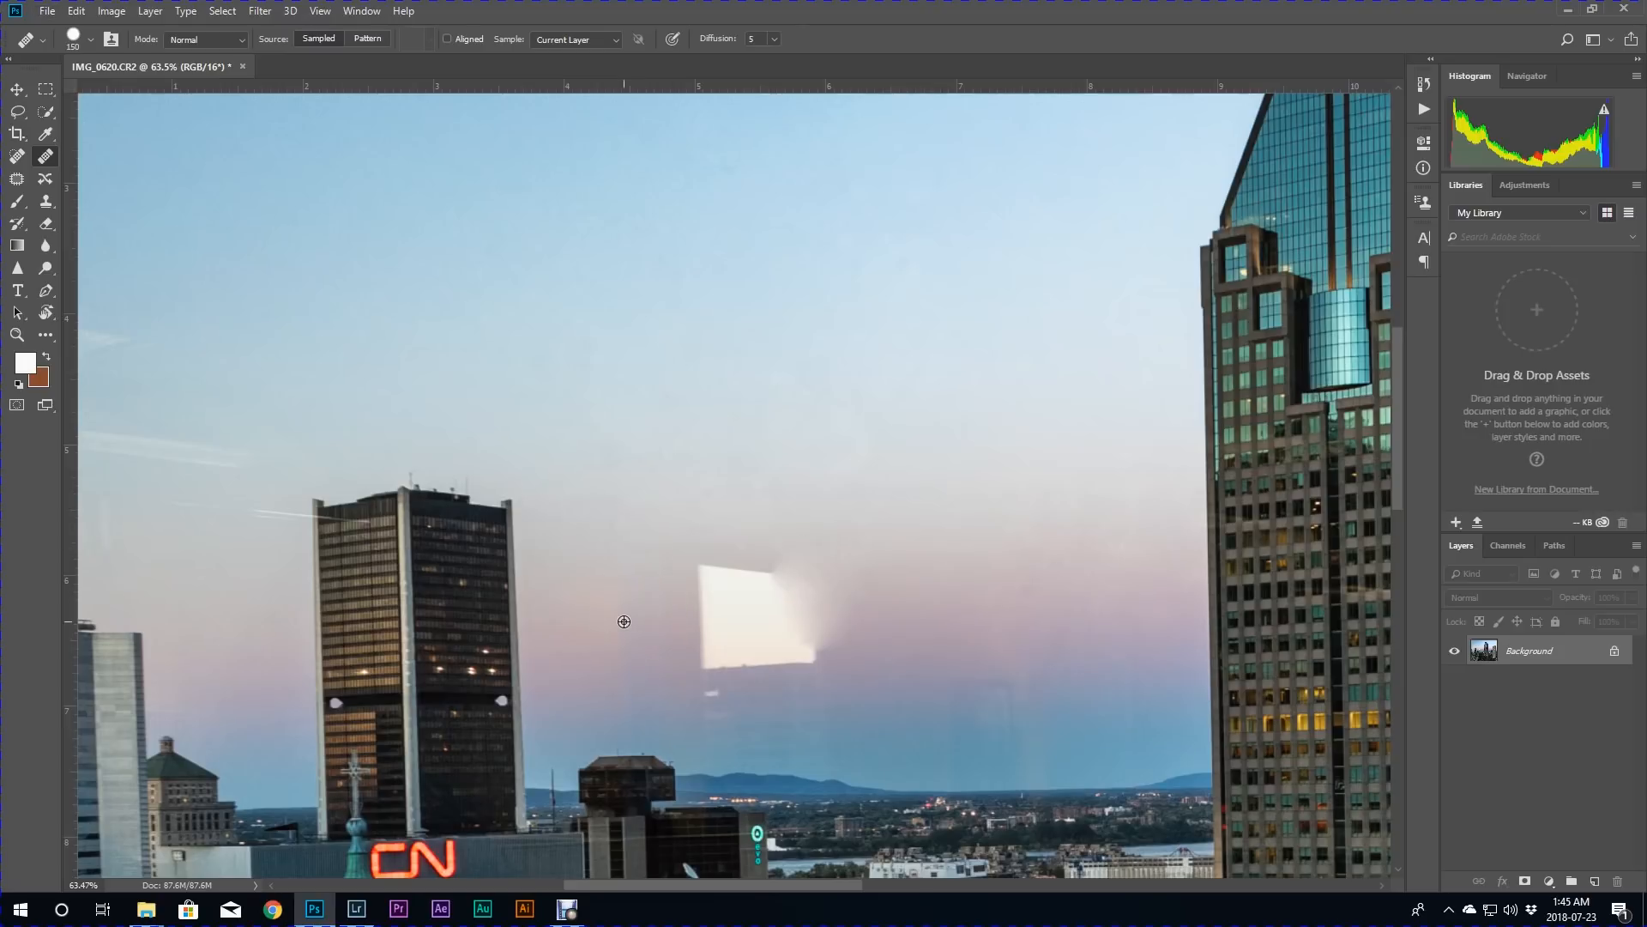
pyautogui.moveTo(711, 585)
pyautogui.mouseDown()
pyautogui.moveTo(709, 629)
pyautogui.moveTo(824, 632)
pyautogui.moveTo(864, 600)
pyautogui.moveTo(754, 615)
pyautogui.moveTo(816, 588)
pyautogui.mouseUp()
pyautogui.keyDown('alt'); pyautogui.click(662, 605); pyautogui.keyUp('alt')
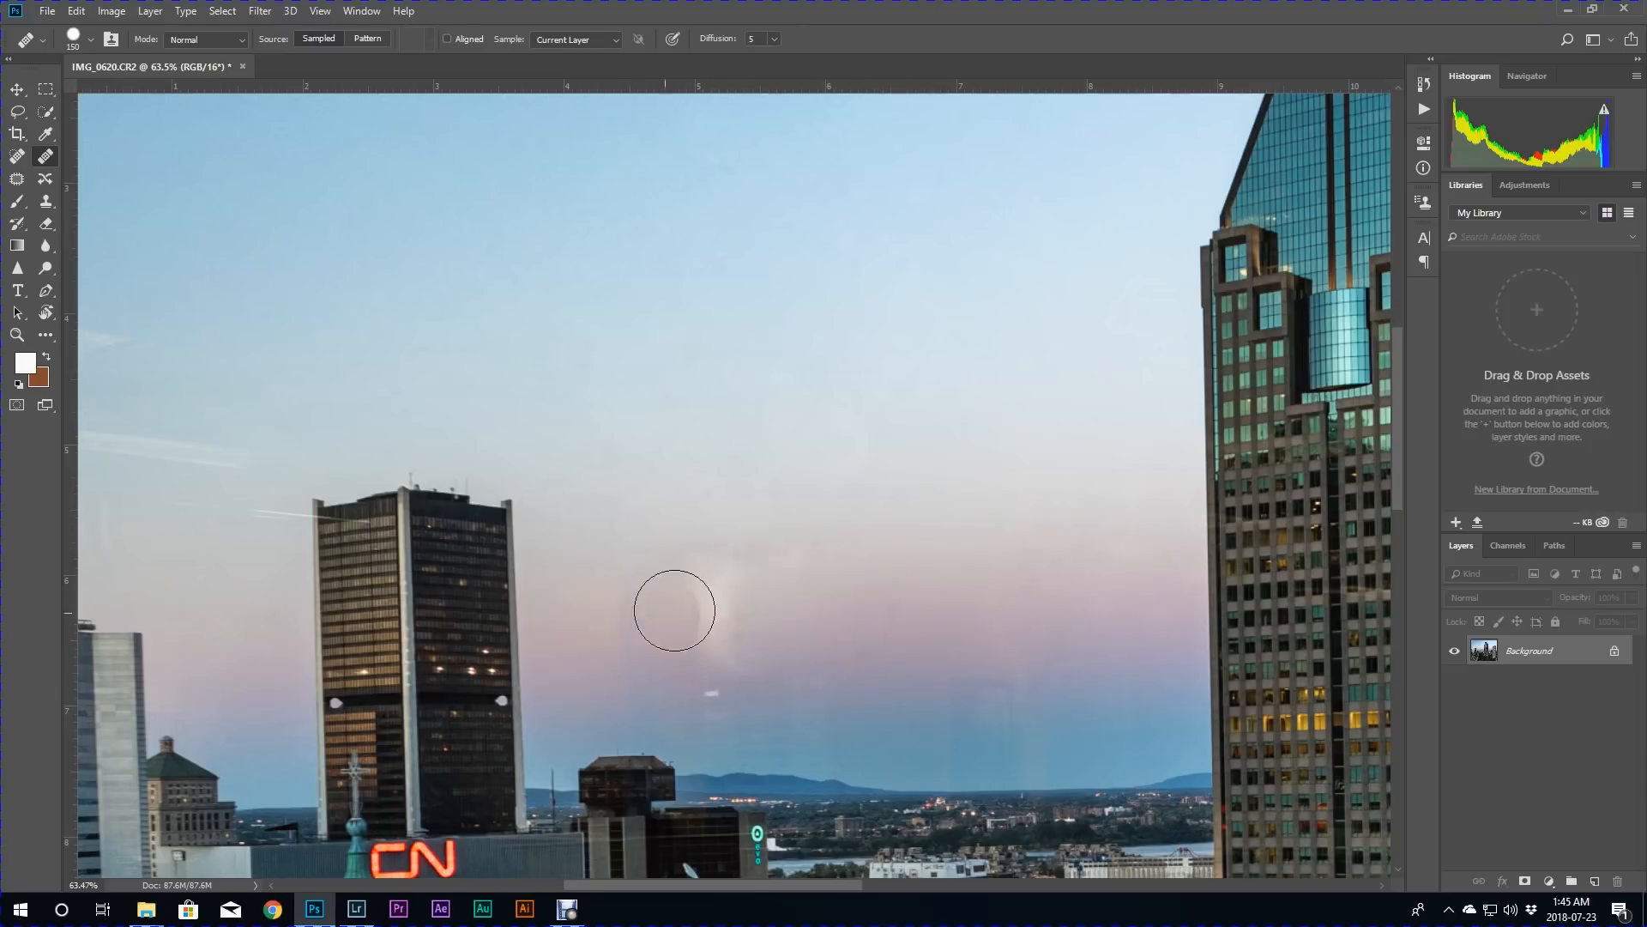
pyautogui.moveTo(710, 605); pyautogui.dragTo(716, 637)
pyautogui.click(761, 529)
pyautogui.click(951, 636)
pyautogui.click(678, 658)
pyautogui.click(982, 693)
# Heal the small bright spot in the blue sky band just above the horizon.
pyautogui.moveTo(885, 692); pyautogui.dragTo(821, 477)
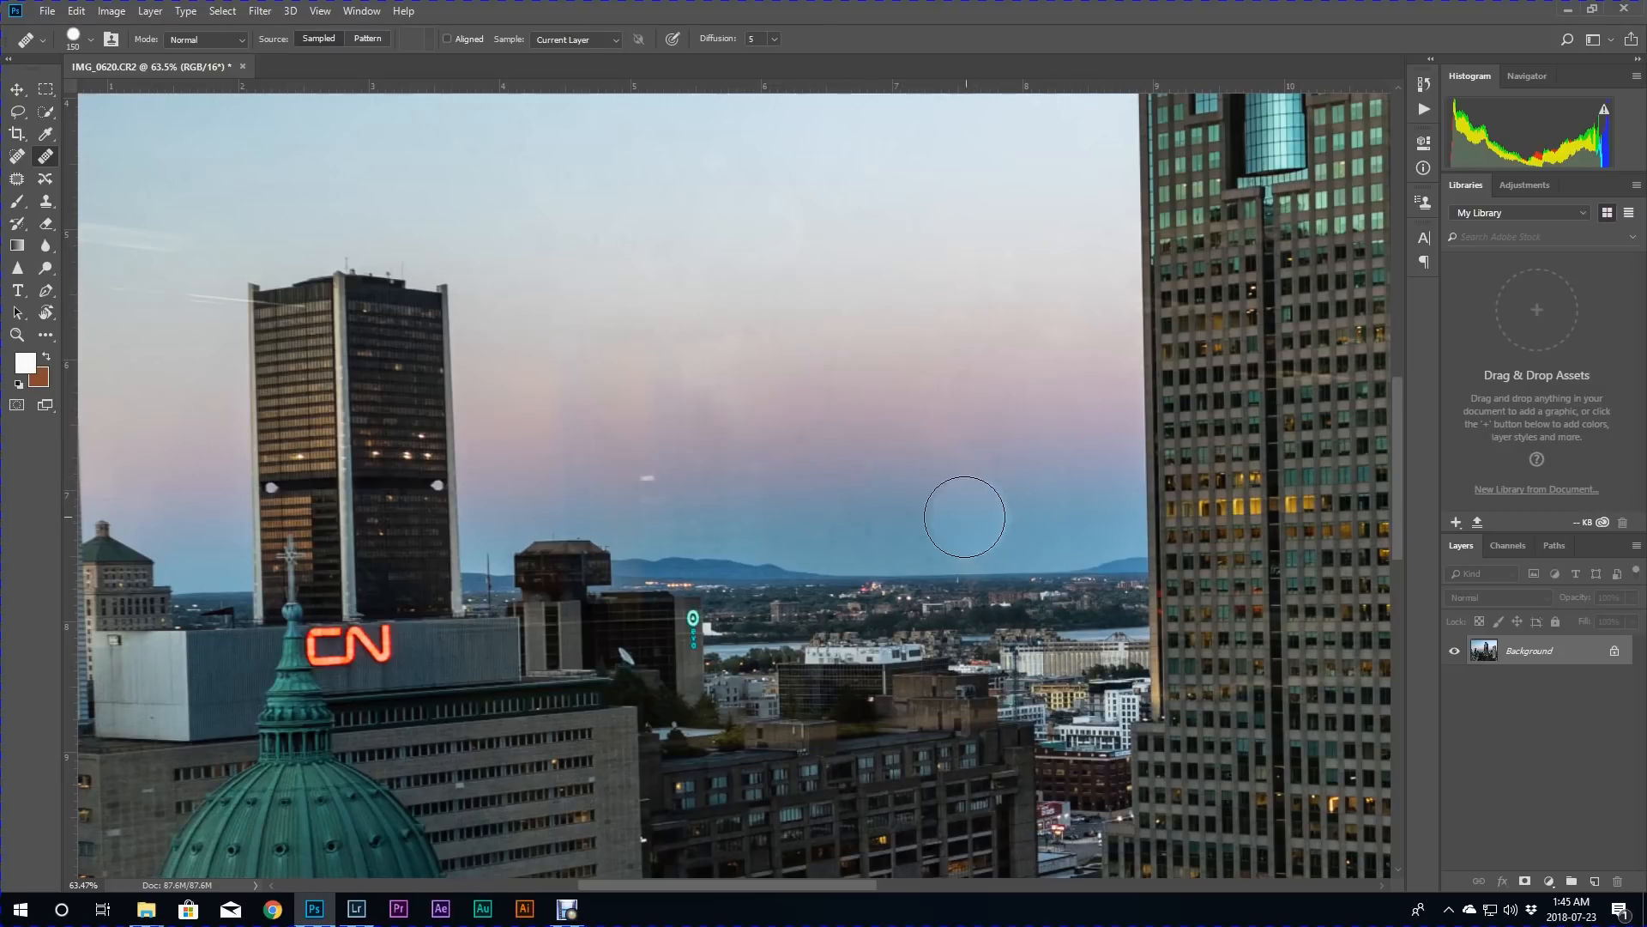
pyautogui.keyDown('alt'); pyautogui.click(818, 514); pyautogui.keyUp('alt')
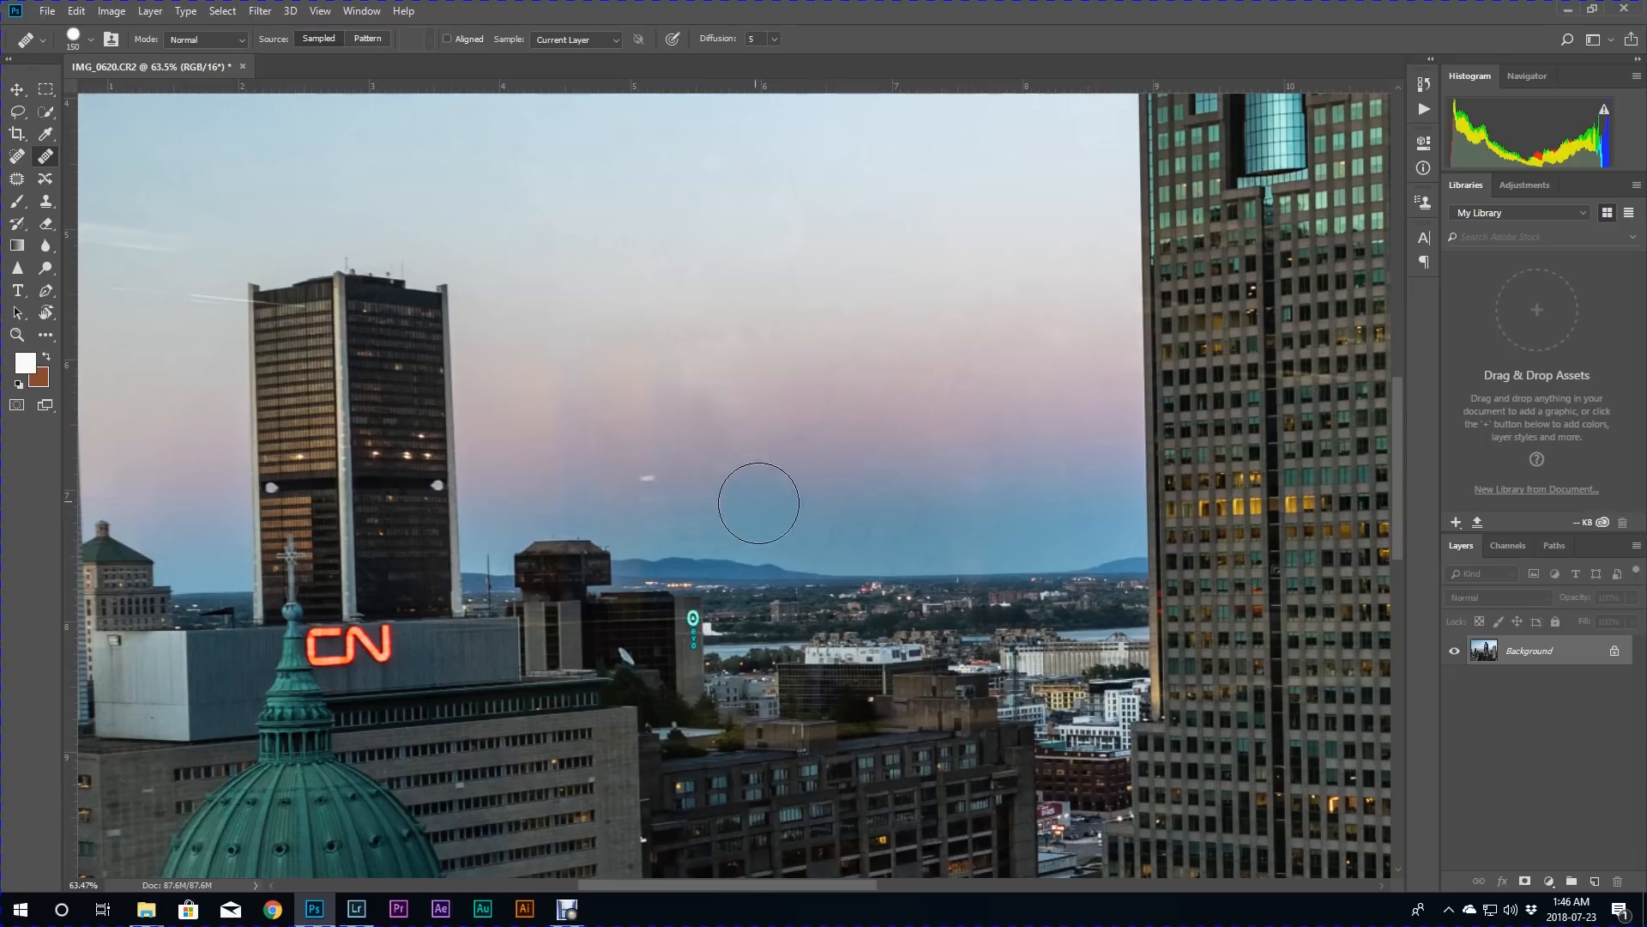
pyautogui.click(648, 478)
# Heal the light streaks near the sky's left edge and the thin line reaching the dark tower's roof.
pyautogui.moveTo(775, 504); pyautogui.dragTo(860, 373)
pyautogui.moveTo(638, 351); pyautogui.dragTo(1095, 405)
pyautogui.moveTo(794, 107); pyautogui.dragTo(1056, 480)
pyautogui.click(836, 509)
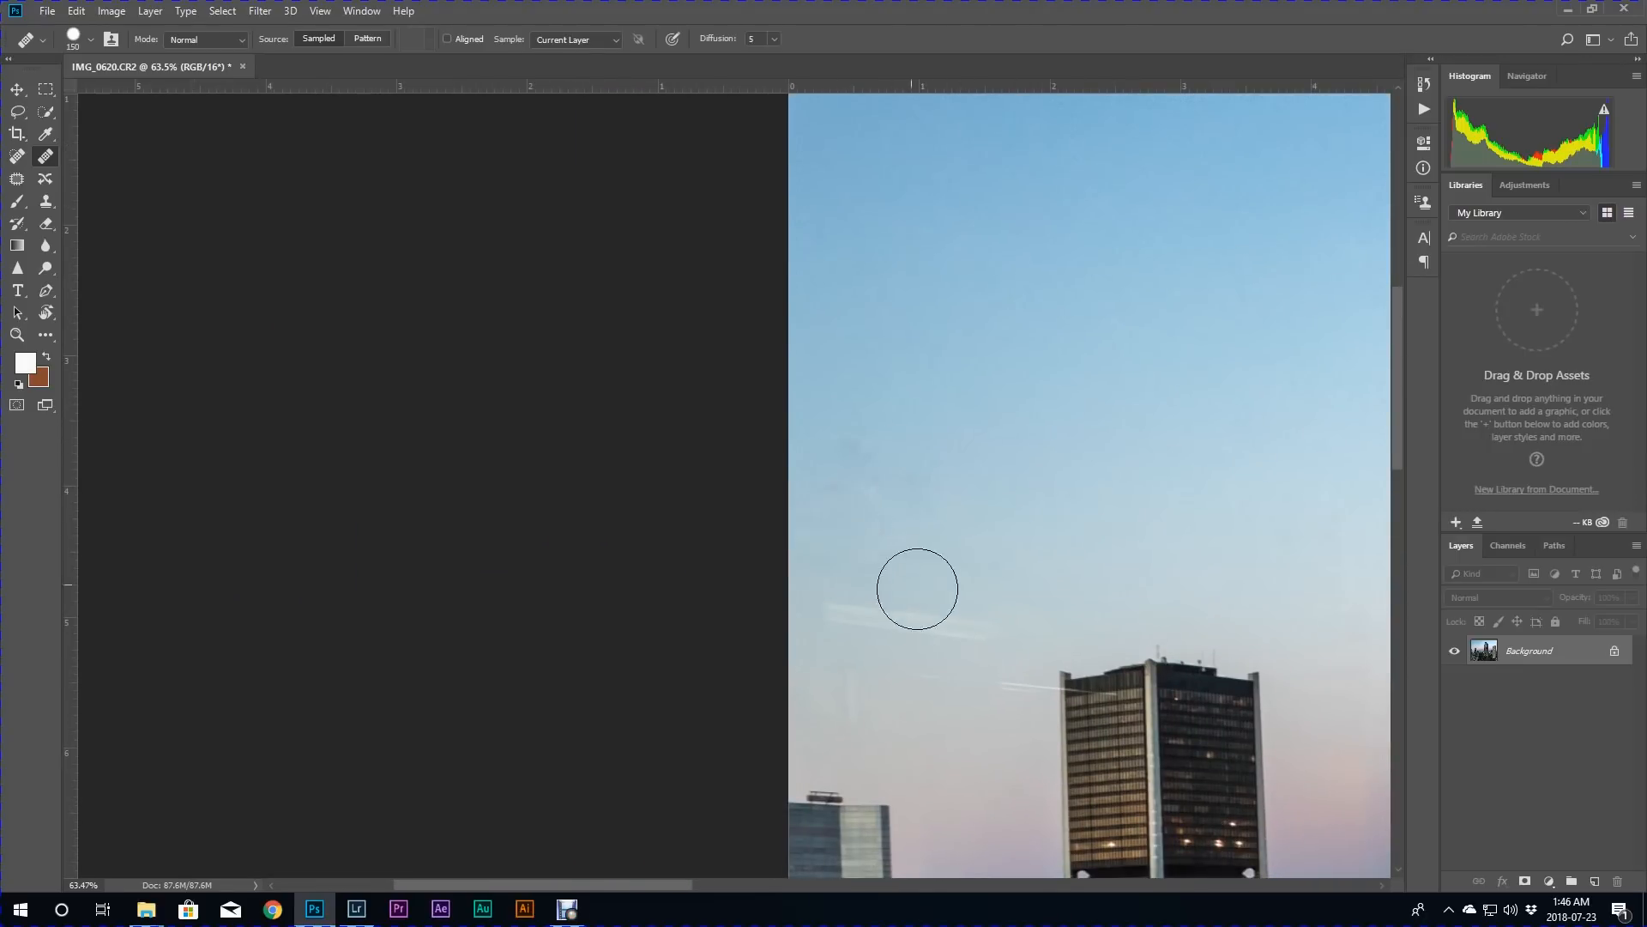
pyautogui.click(849, 611)
pyautogui.click(1001, 689)
pyautogui.click(1016, 687)
# Heal the remaining faint marks in the sky around the top of the dark tower.
pyautogui.moveTo(1205, 575)
pyautogui.mouseDown()
pyautogui.moveTo(959, 493)
pyautogui.moveTo(710, 374)
pyautogui.mouseUp()
pyautogui.keyDown('alt'); pyautogui.click(694, 375); pyautogui.keyUp('alt')
pyautogui.click(576, 411)
pyautogui.keyDown('alt'); pyautogui.click(371, 373); pyautogui.keyUp('alt')
pyautogui.moveTo(808, 429); pyautogui.dragTo(412, 528)
pyautogui.moveTo(1111, 420)
pyautogui.mouseDown()
pyautogui.moveTo(769, 647)
pyautogui.moveTo(761, 372)
pyautogui.moveTo(755, 546)
pyautogui.mouseUp()
pyautogui.keyDown('alt'); pyautogui.click(689, 520); pyautogui.keyUp('alt')
pyautogui.hotkey('alt', 'space')
pyautogui.press('Escape')
pyautogui.moveTo(832, 499); pyautogui.dragTo(773, 784)
pyautogui.moveTo(283, 600); pyautogui.dragTo(905, 596)
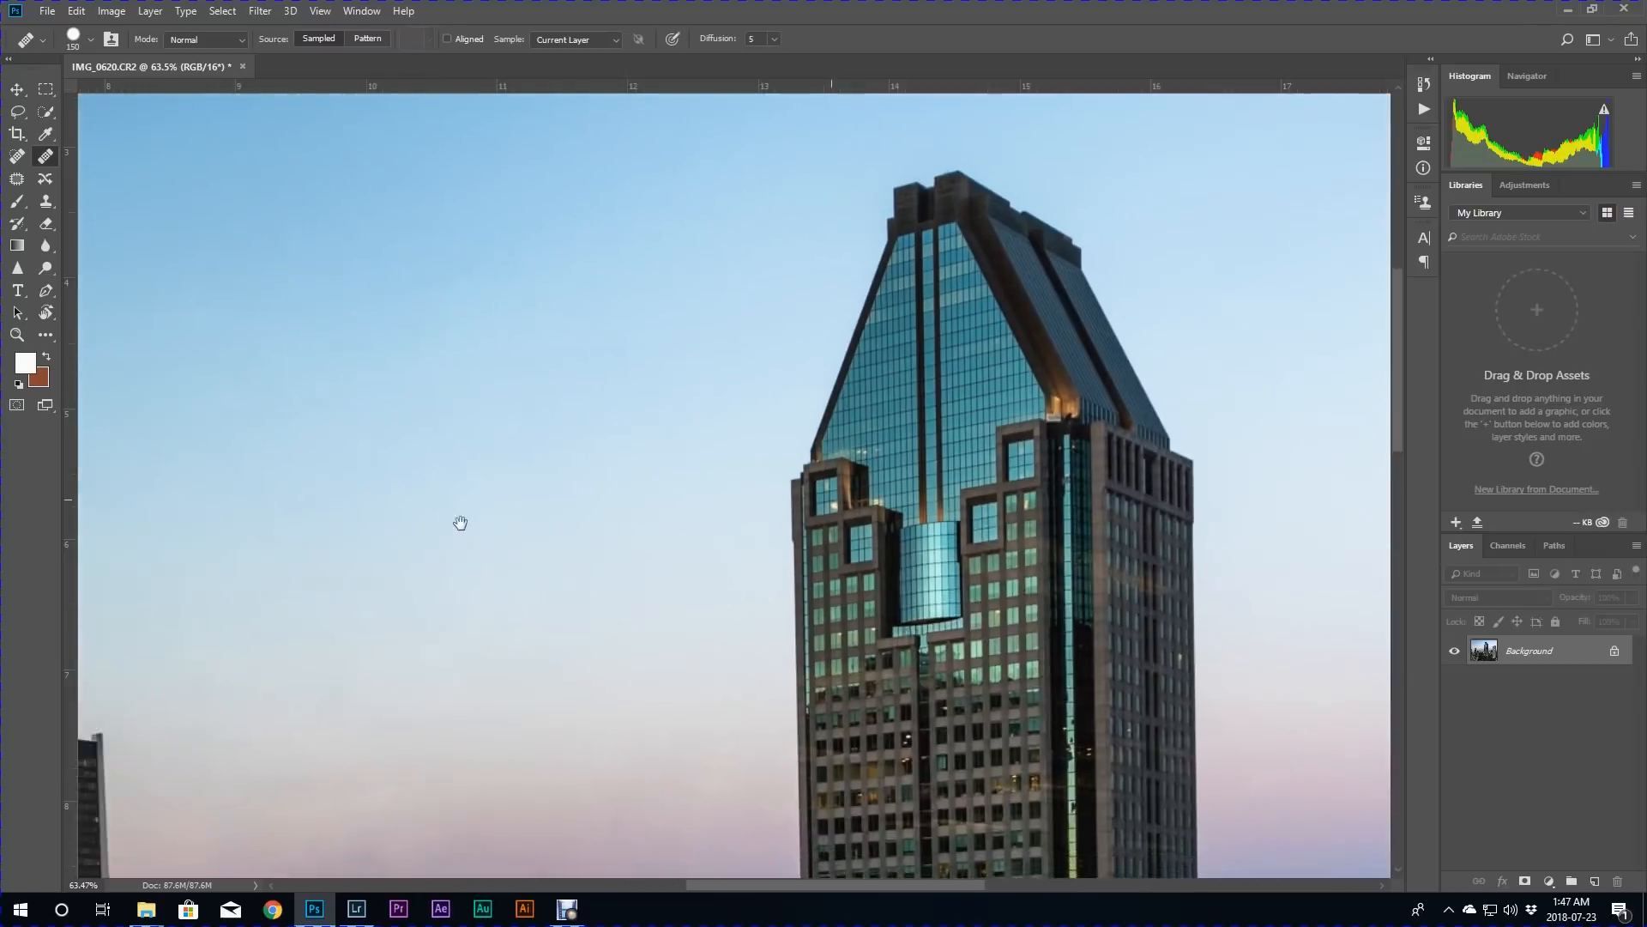
# Heal the leftover mark near the sky's left edge, above the grey high-rise, and review the whole photo.
pyautogui.moveTo(460, 523); pyautogui.dragTo(574, 700)
pyautogui.moveTo(448, 612)
pyautogui.mouseDown()
pyautogui.moveTo(814, 460)
pyautogui.moveTo(1012, 246)
pyautogui.moveTo(471, 294)
pyautogui.mouseUp()
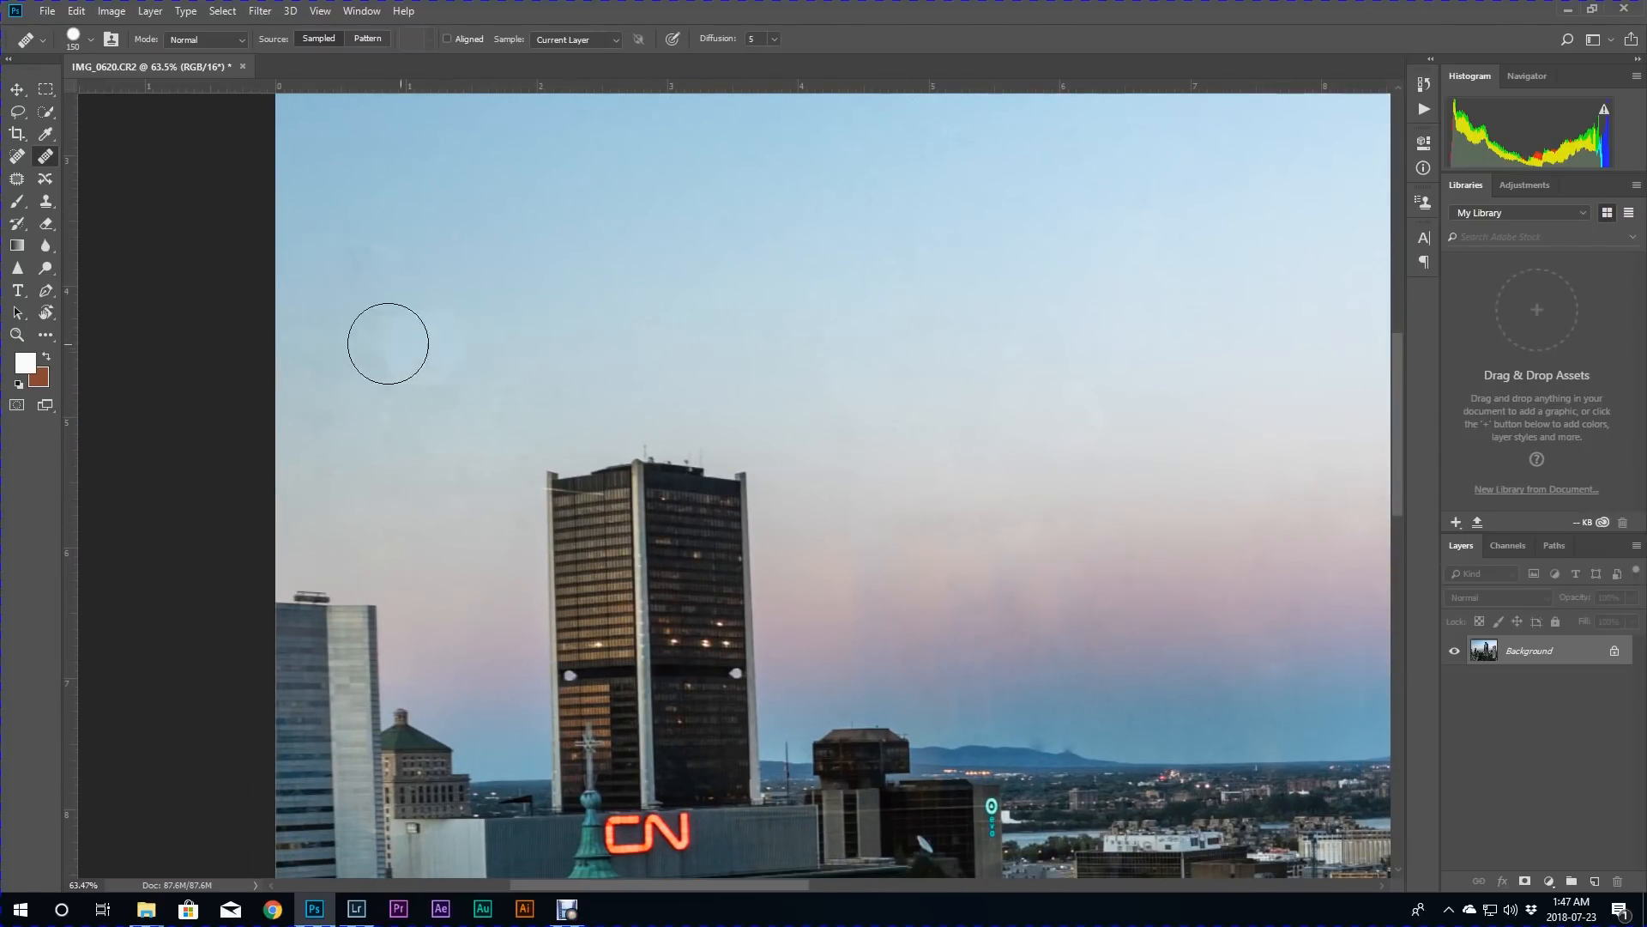
pyautogui.click(350, 343)
pyautogui.moveTo(964, 403); pyautogui.dragTo(813, 428)
pyautogui.hotkey('ctrl', '0')
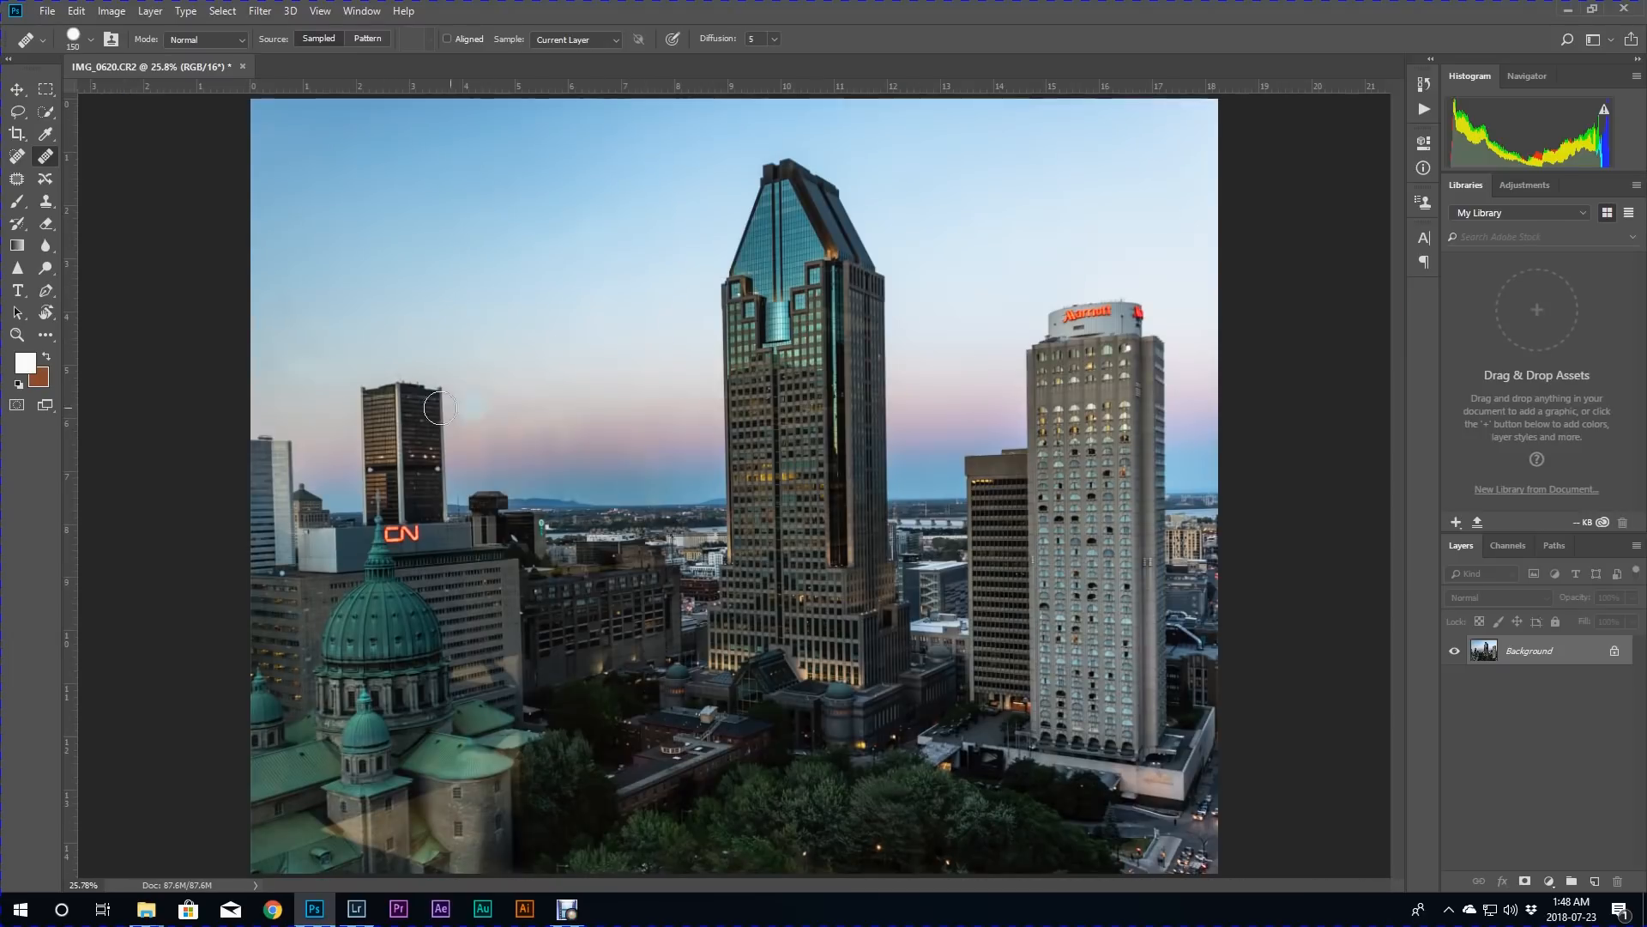
# Trace the lower edge of the church's light reflection with the Magnetic Lasso, from its pointed tip on the green roof to the round tower's base.
pyautogui.keyDown('ctrl'); pyautogui.click(536, 414); pyautogui.keyUp('ctrl')
pyautogui.keyDown('ctrl'); pyautogui.click(504, 411); pyautogui.keyUp('ctrl')
pyautogui.keyDown('ctrl'); pyautogui.click(502, 409); pyautogui.keyUp('ctrl')
pyautogui.keyDown('ctrl'); pyautogui.click(502, 409); pyautogui.keyUp('ctrl')
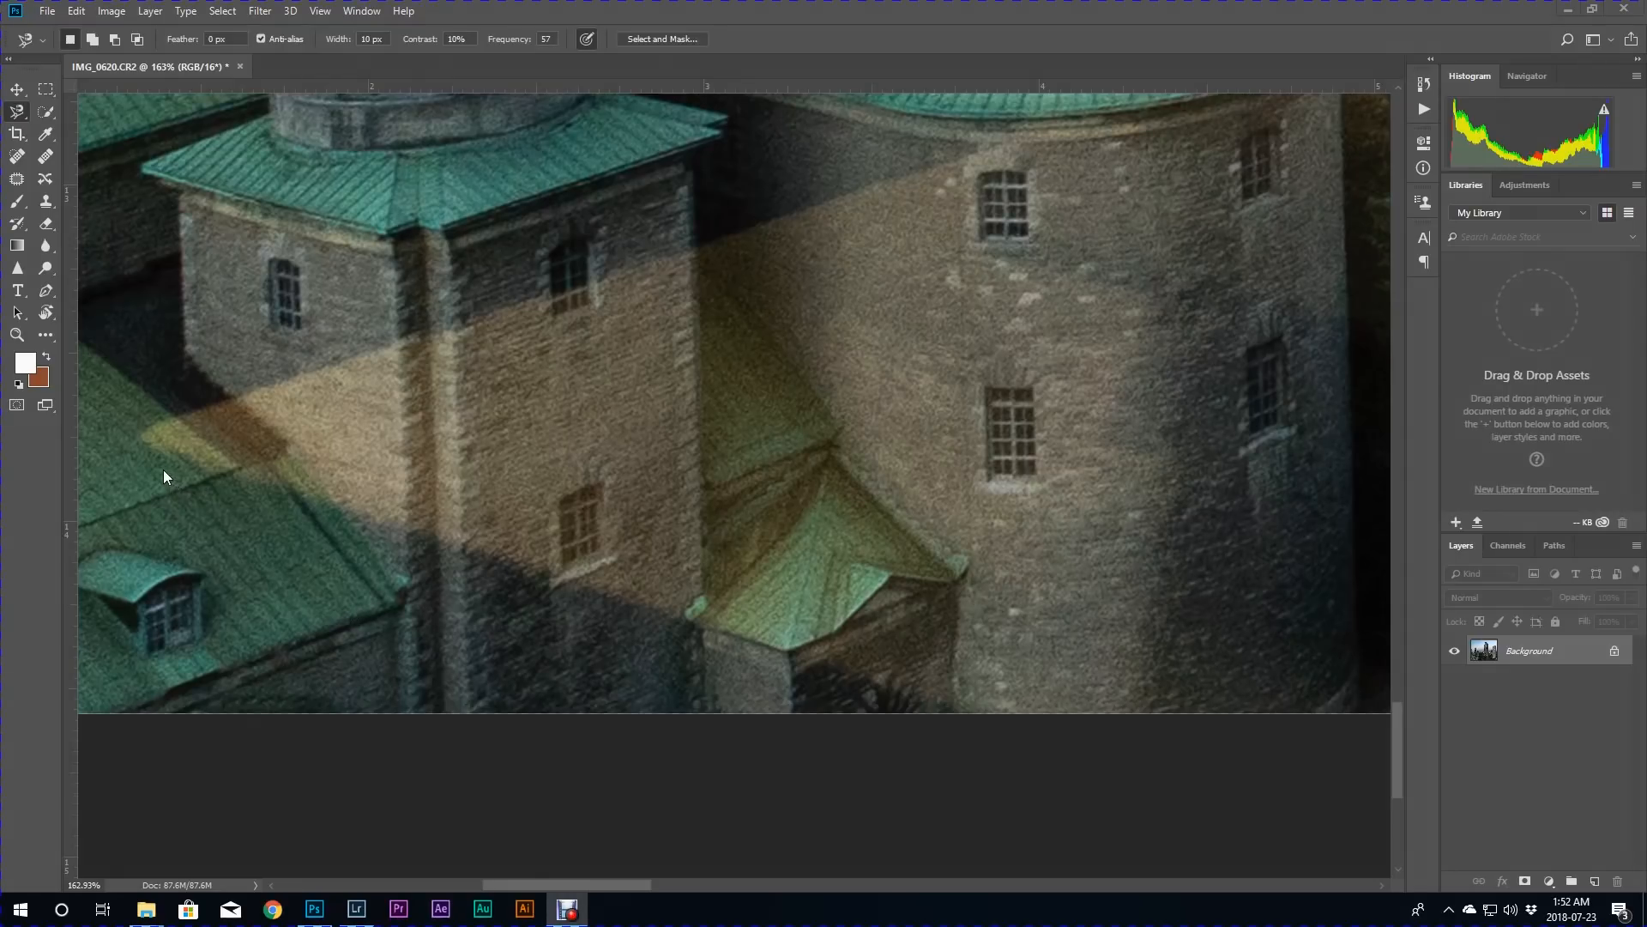
pyautogui.click(17, 113)
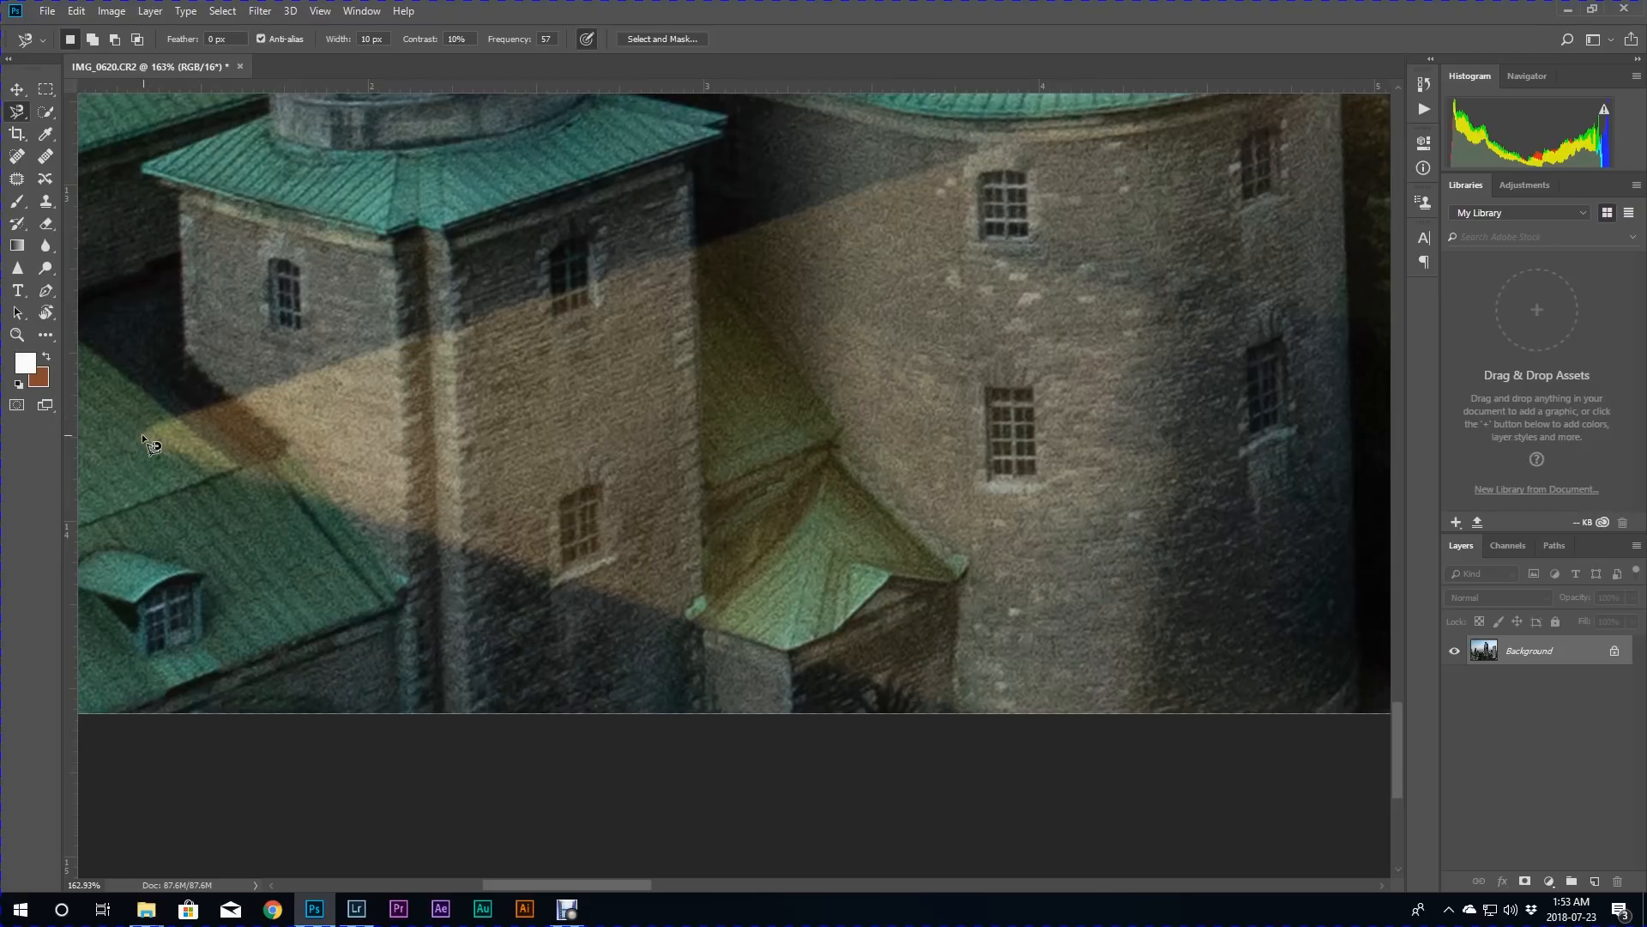
pyautogui.rightClick(18, 112)
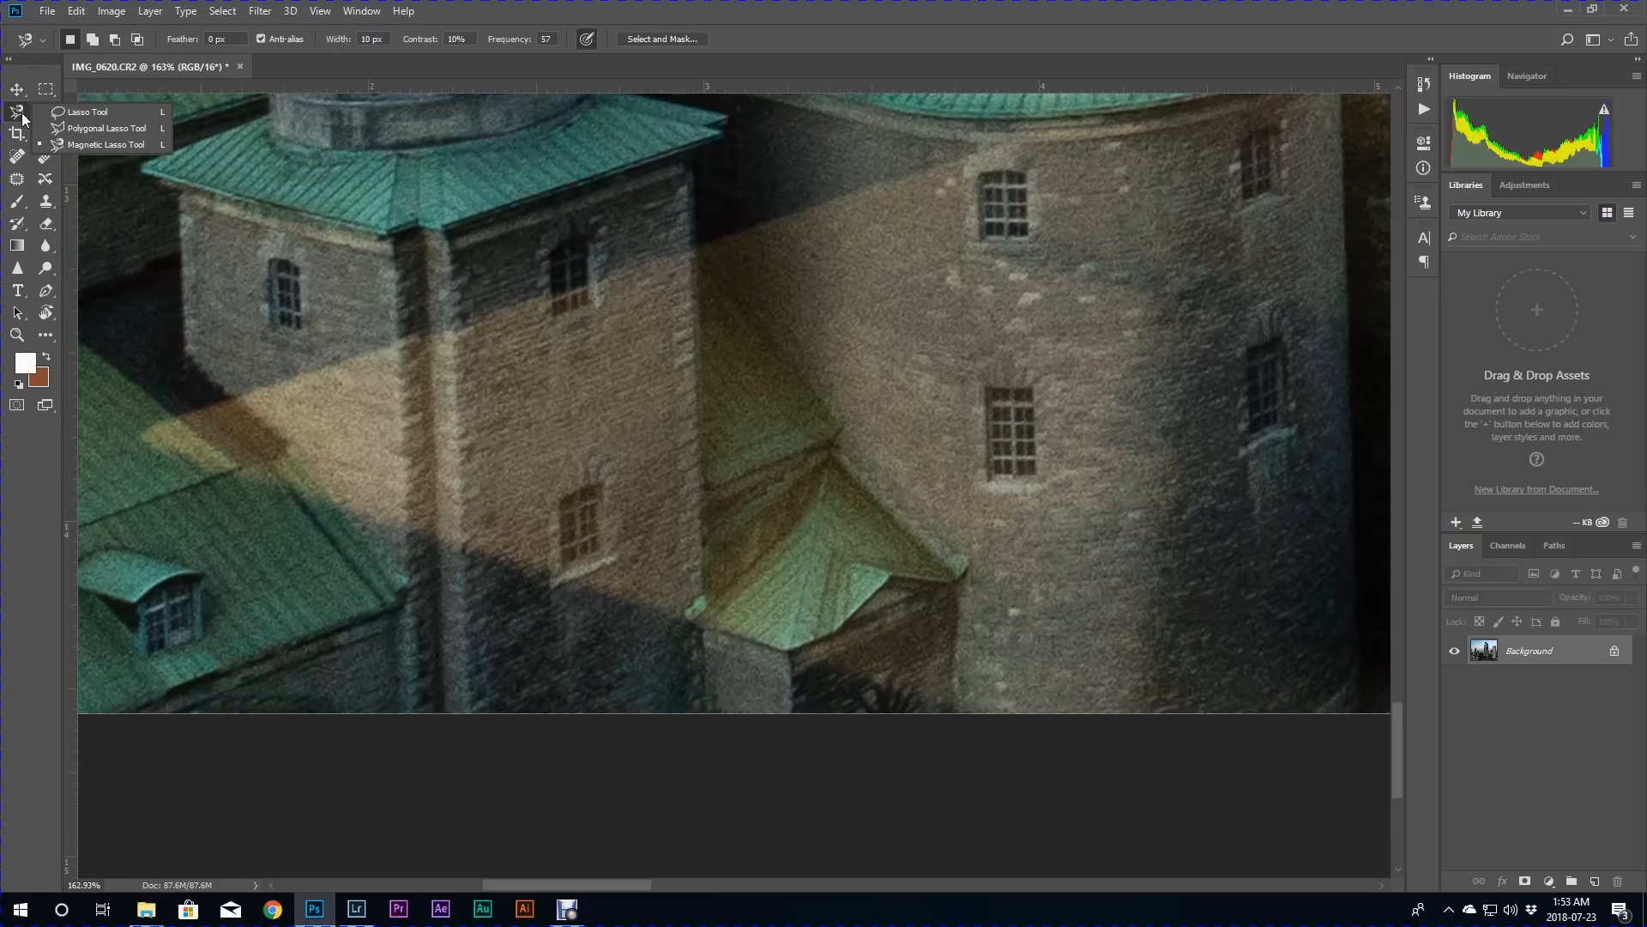
pyautogui.click(76, 142)
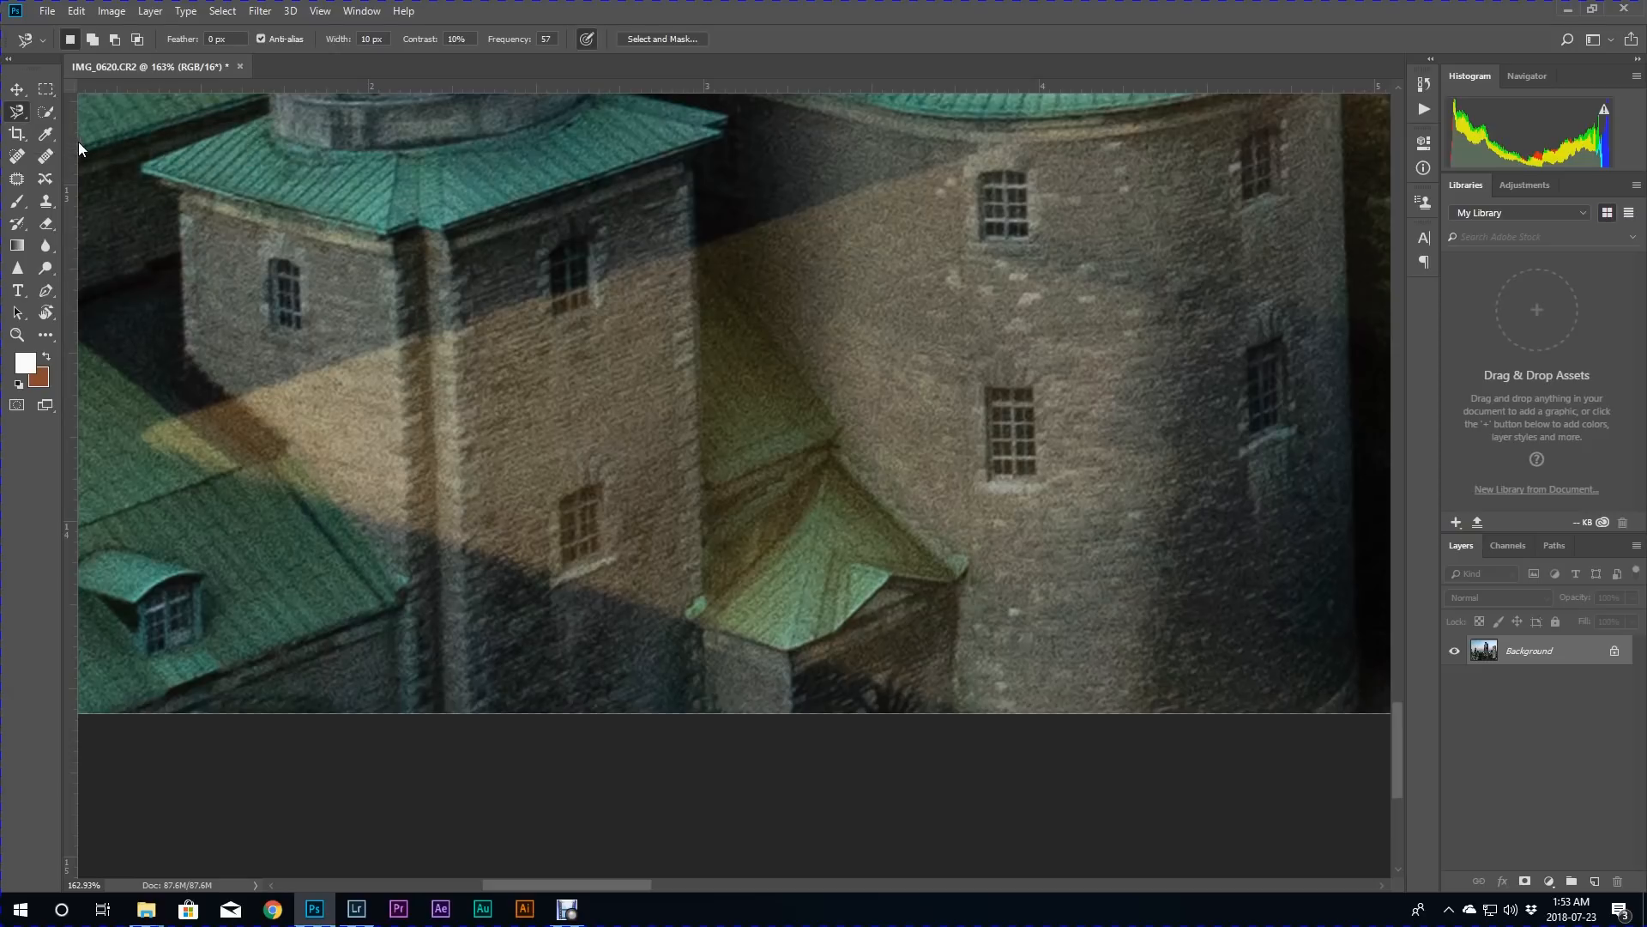
pyautogui.click(170, 452)
pyautogui.click(172, 449)
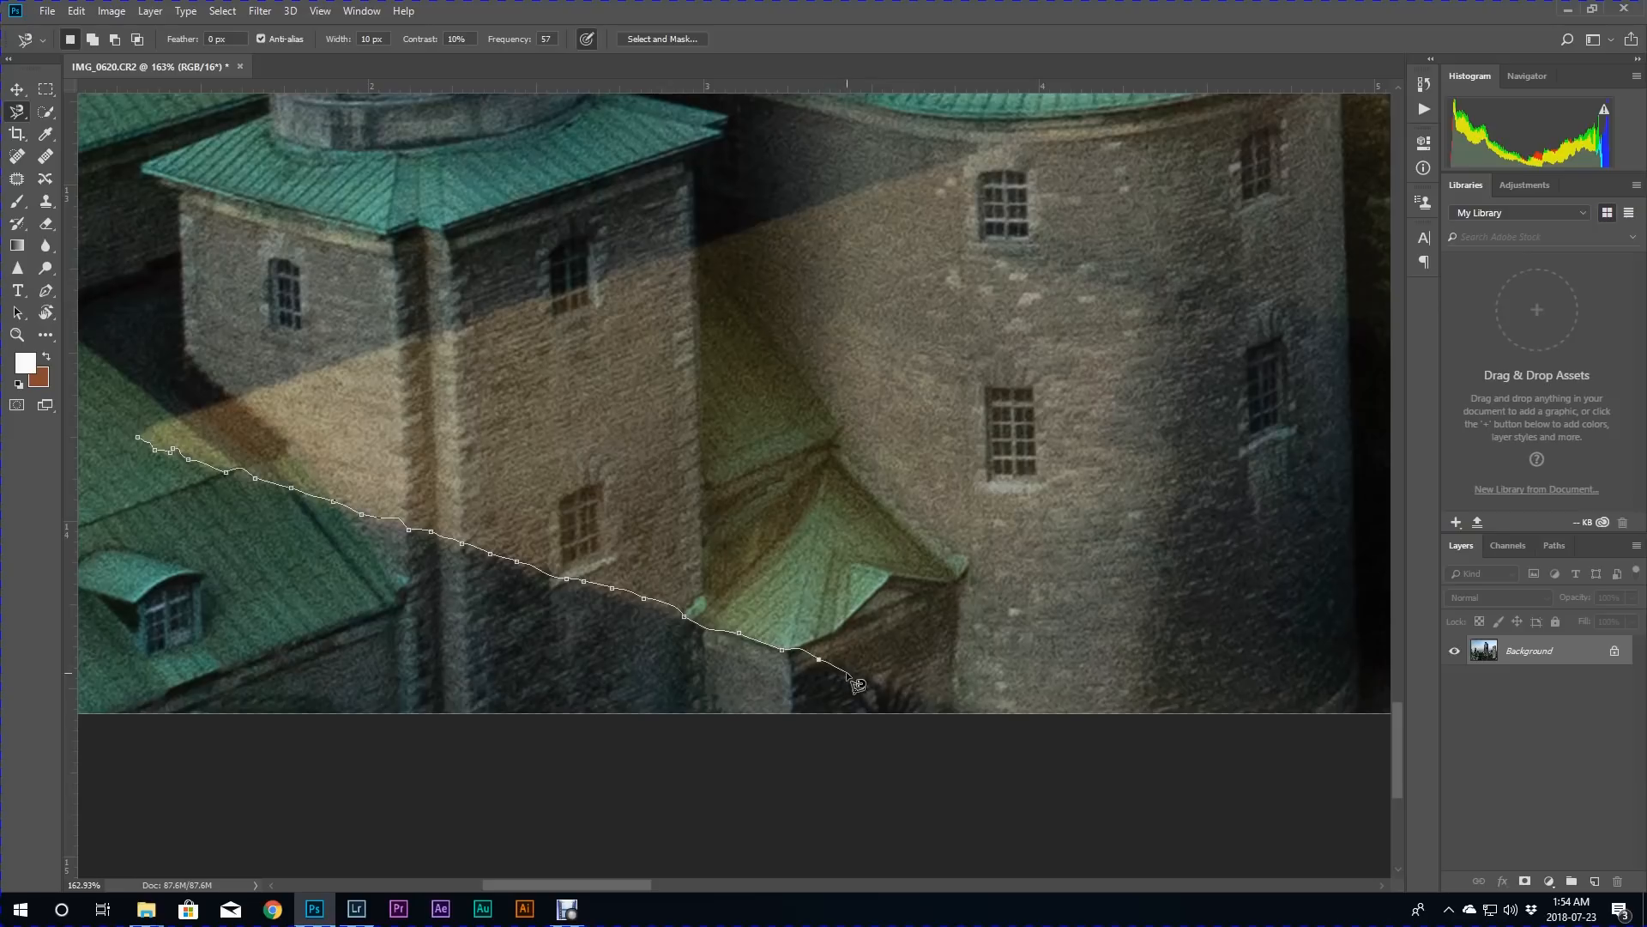
pyautogui.moveTo(990, 591); pyautogui.dragTo(334, 567)
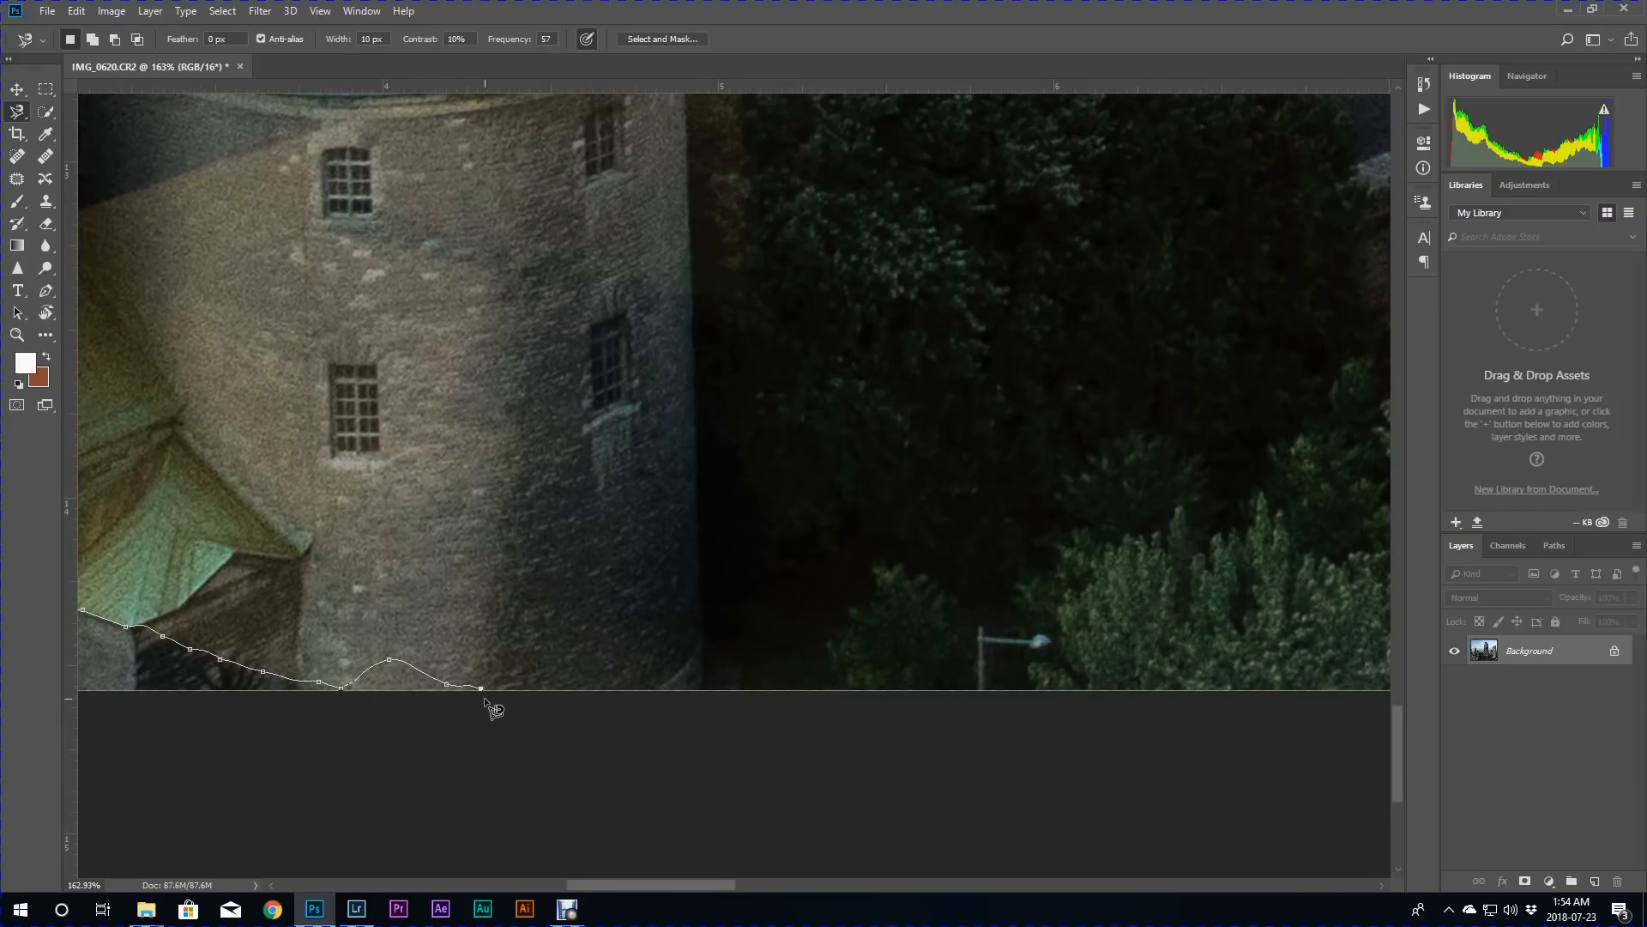
# Continue the Magnetic Lasso outline around the round tower and its roof, back along the reflection's upper edge, and close it at the starting tip.
pyautogui.moveTo(569, 283); pyautogui.dragTo(512, 458)
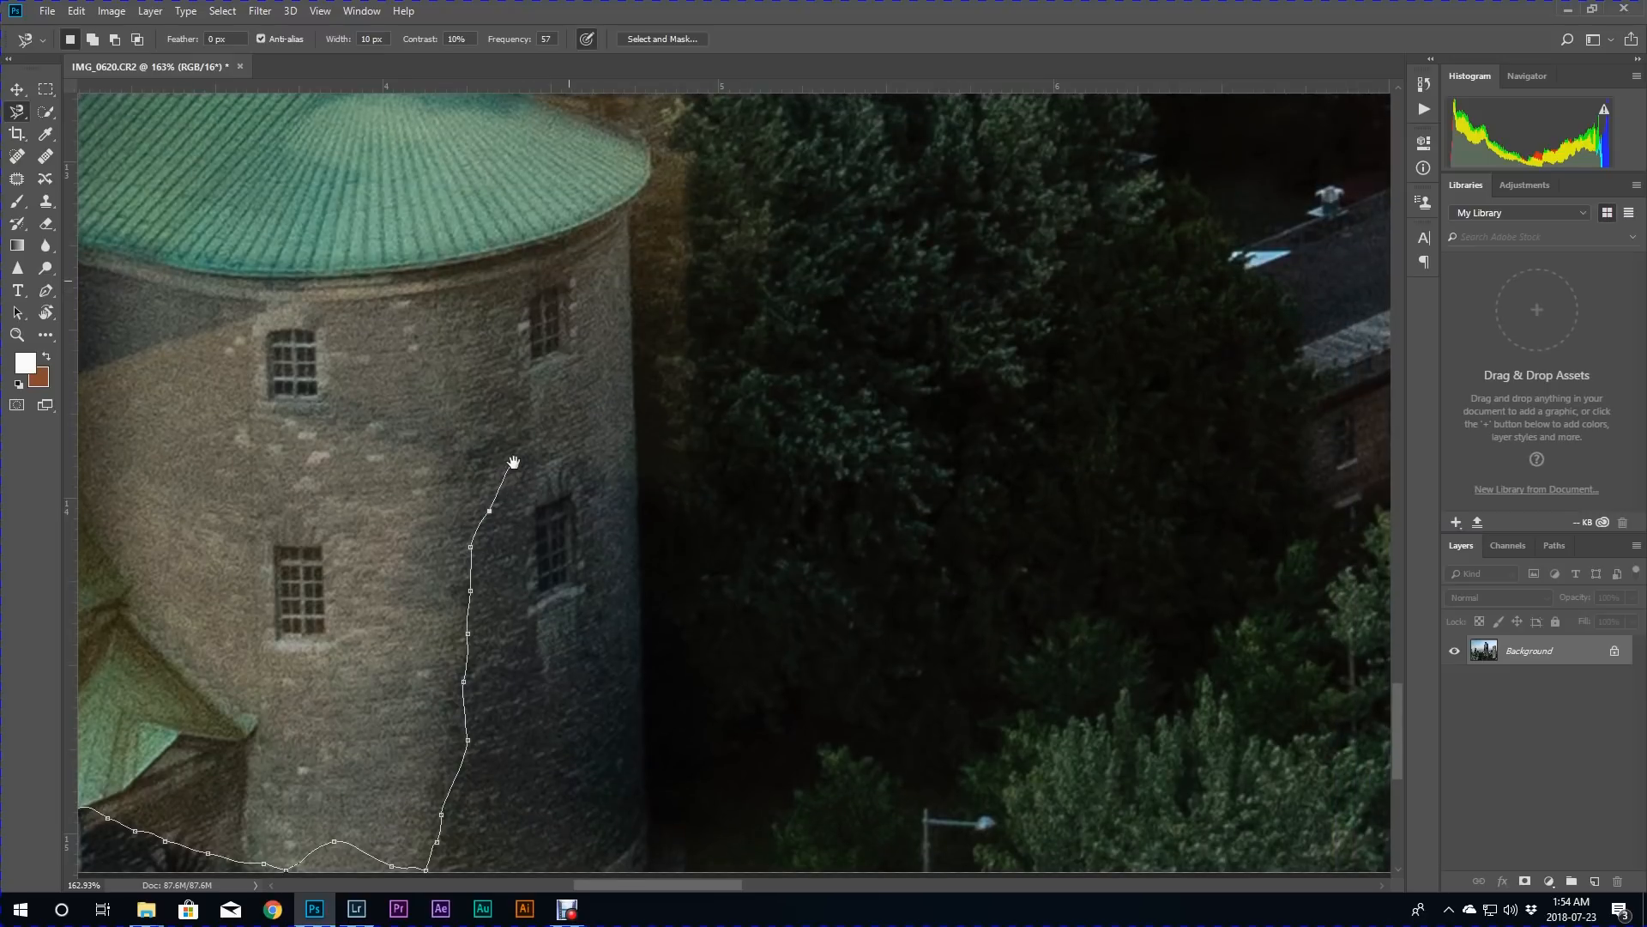
pyautogui.moveTo(666, 156); pyautogui.dragTo(725, 332)
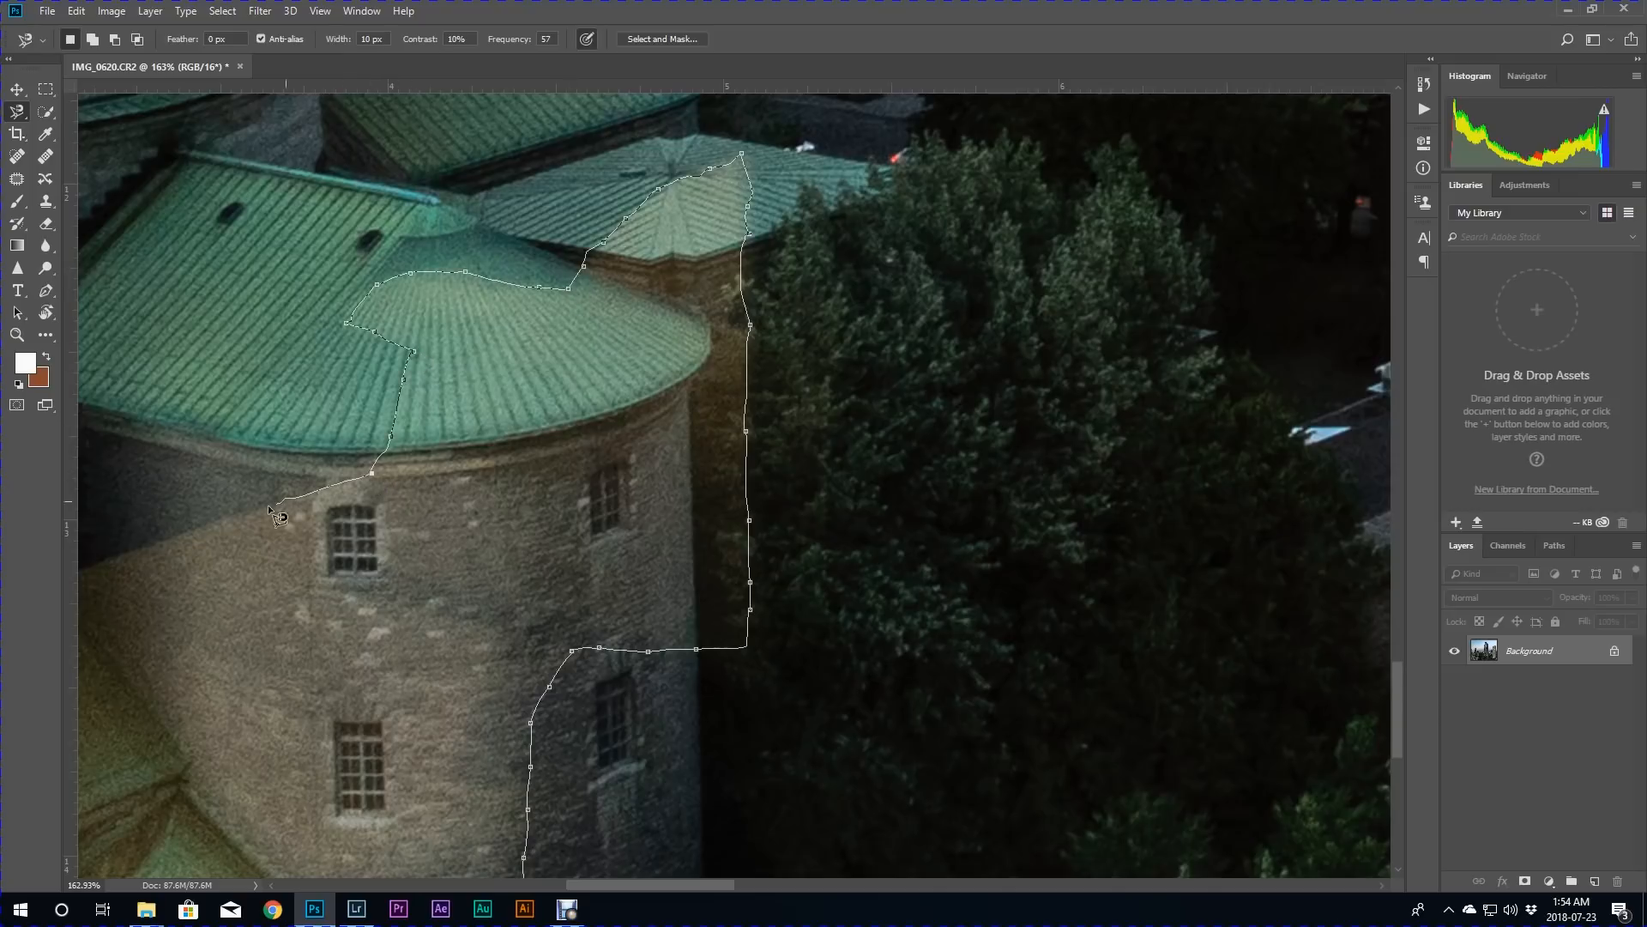
pyautogui.moveTo(191, 534); pyautogui.dragTo(780, 366)
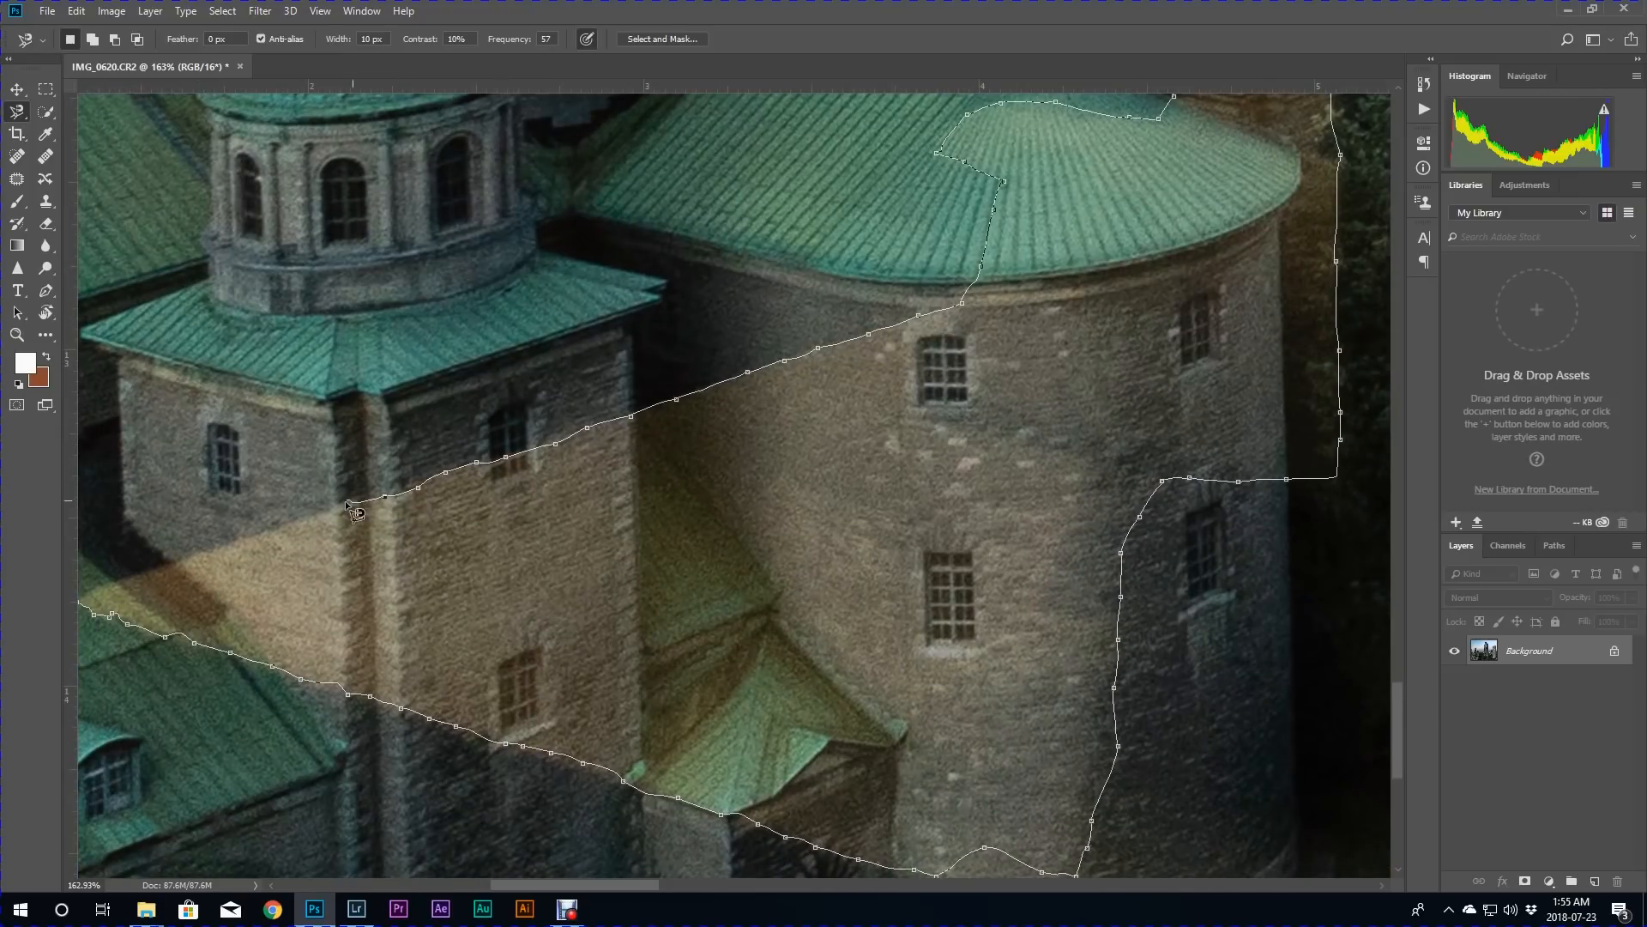
pyautogui.moveTo(191, 558); pyautogui.dragTo(654, 395)
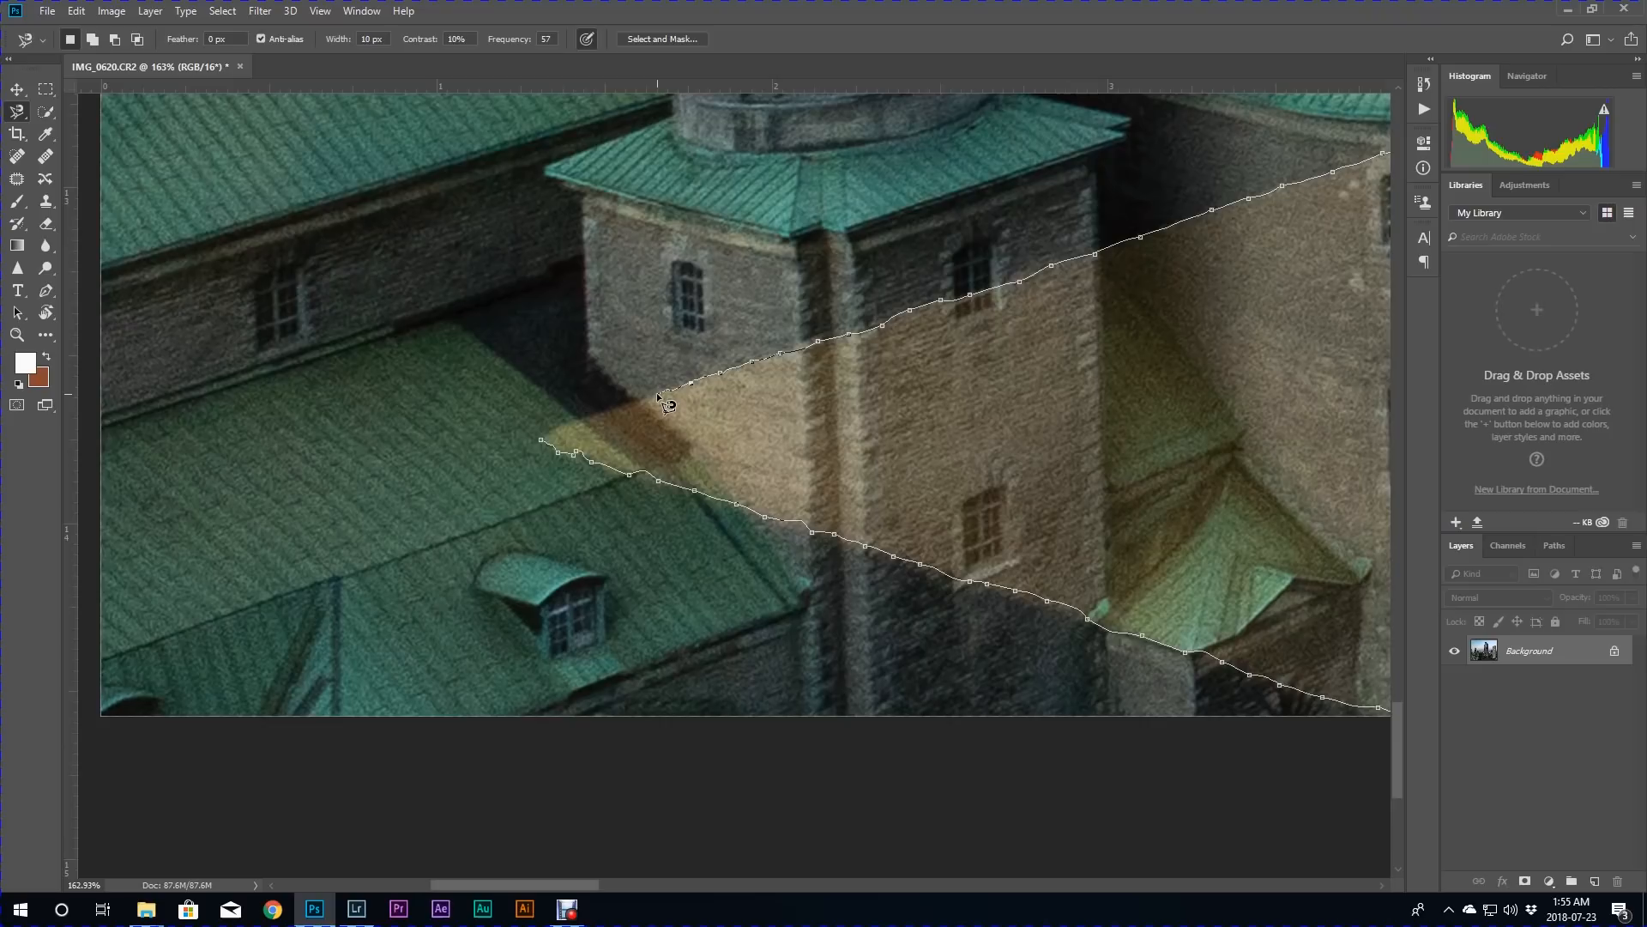
pyautogui.click(544, 441)
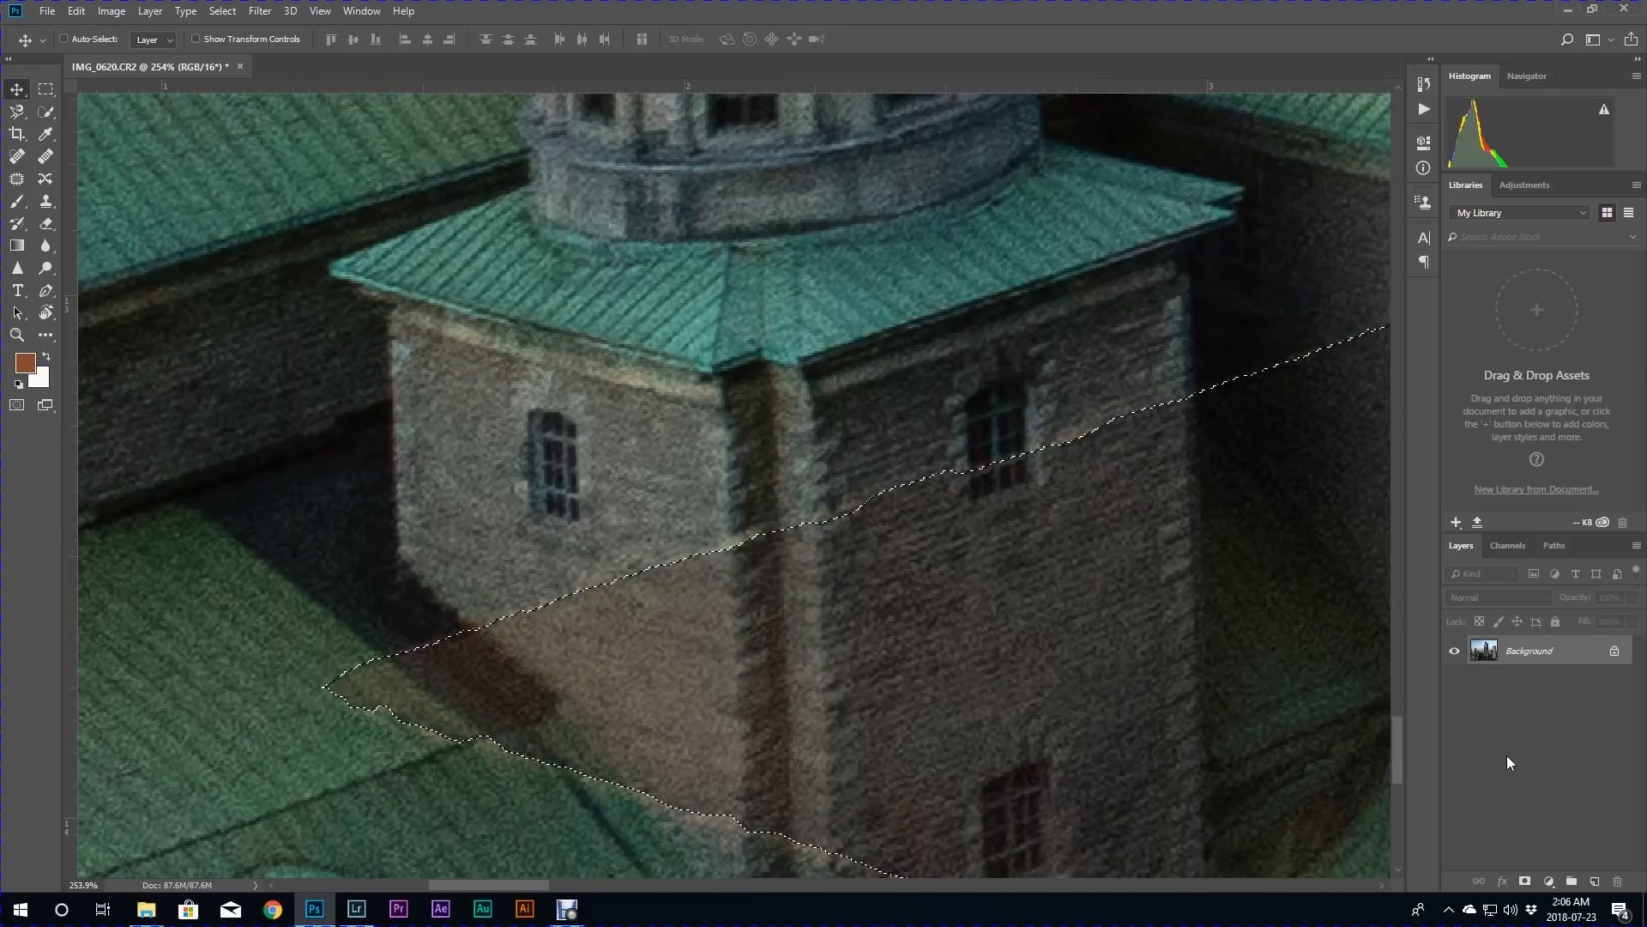
# Cut the selected reflection area onto a new layer named "discolored".
pyautogui.hotkey('ctrl', 'shift', 'n')
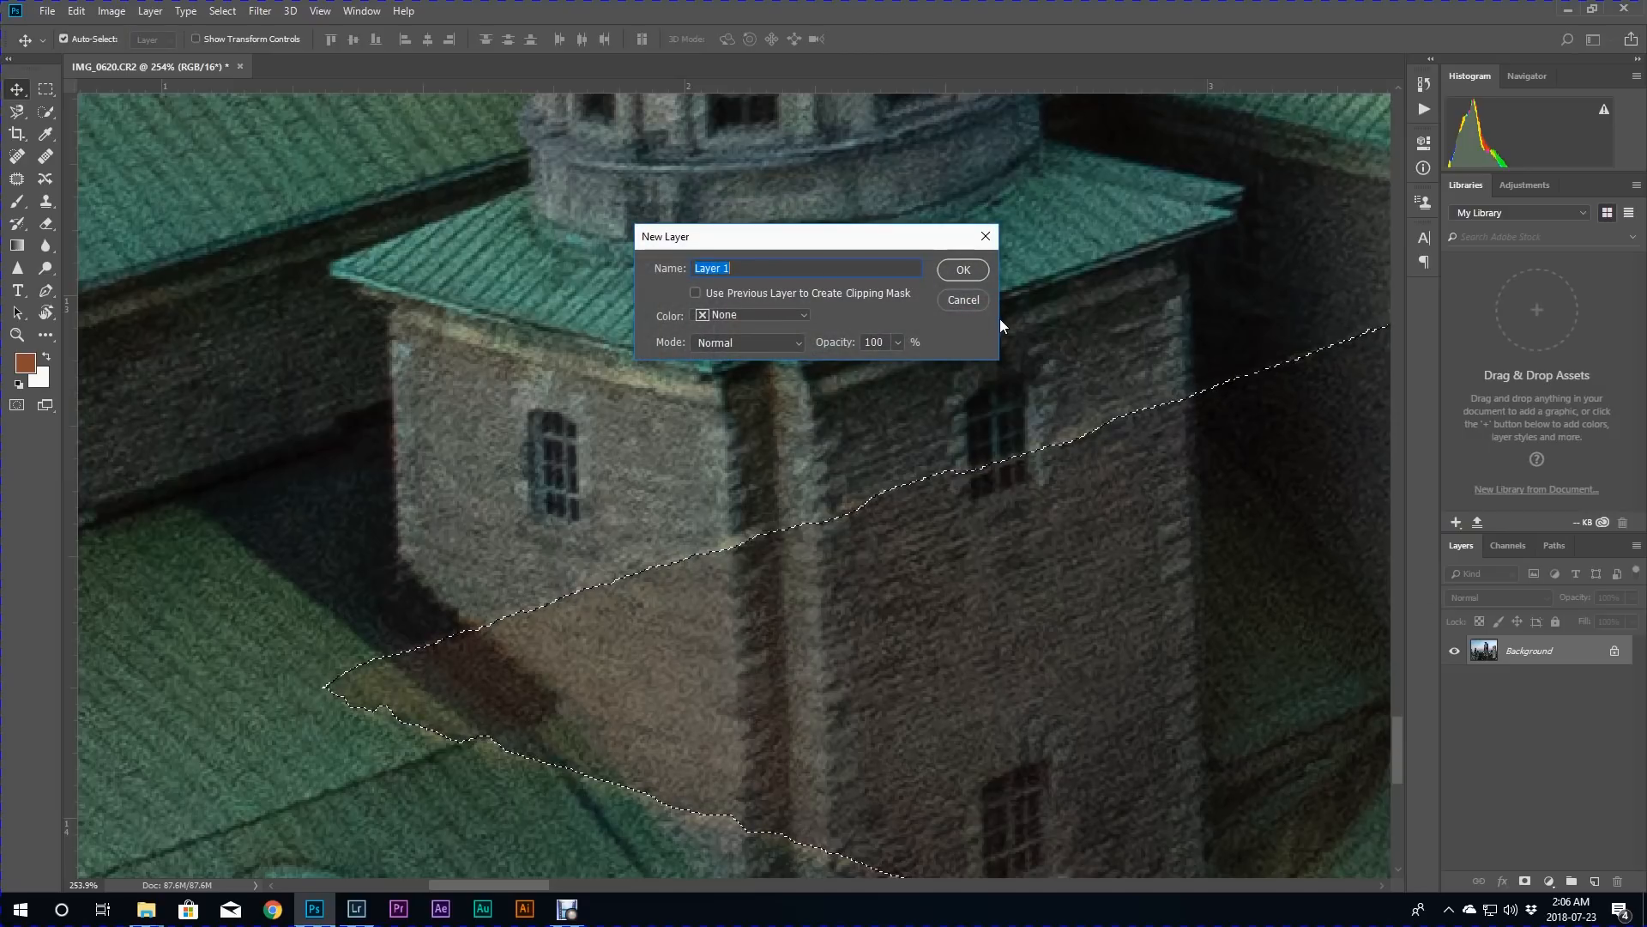
pyautogui.write('d')
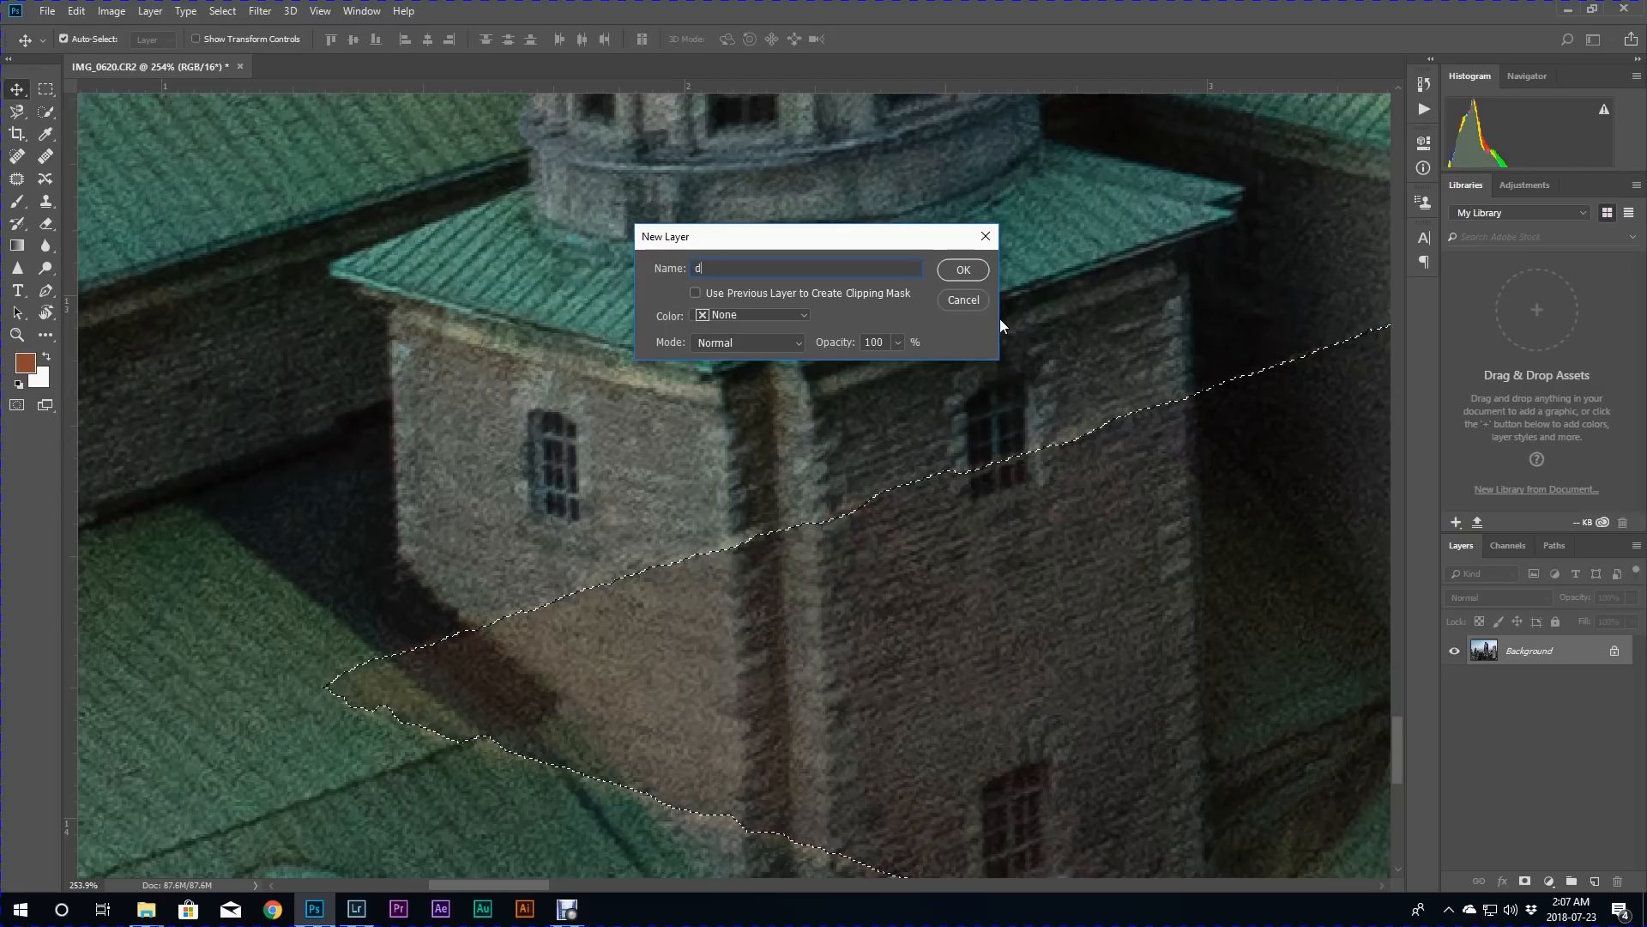
pyautogui.write('iscol')
pyautogui.write('ored')
pyautogui.click(964, 271)
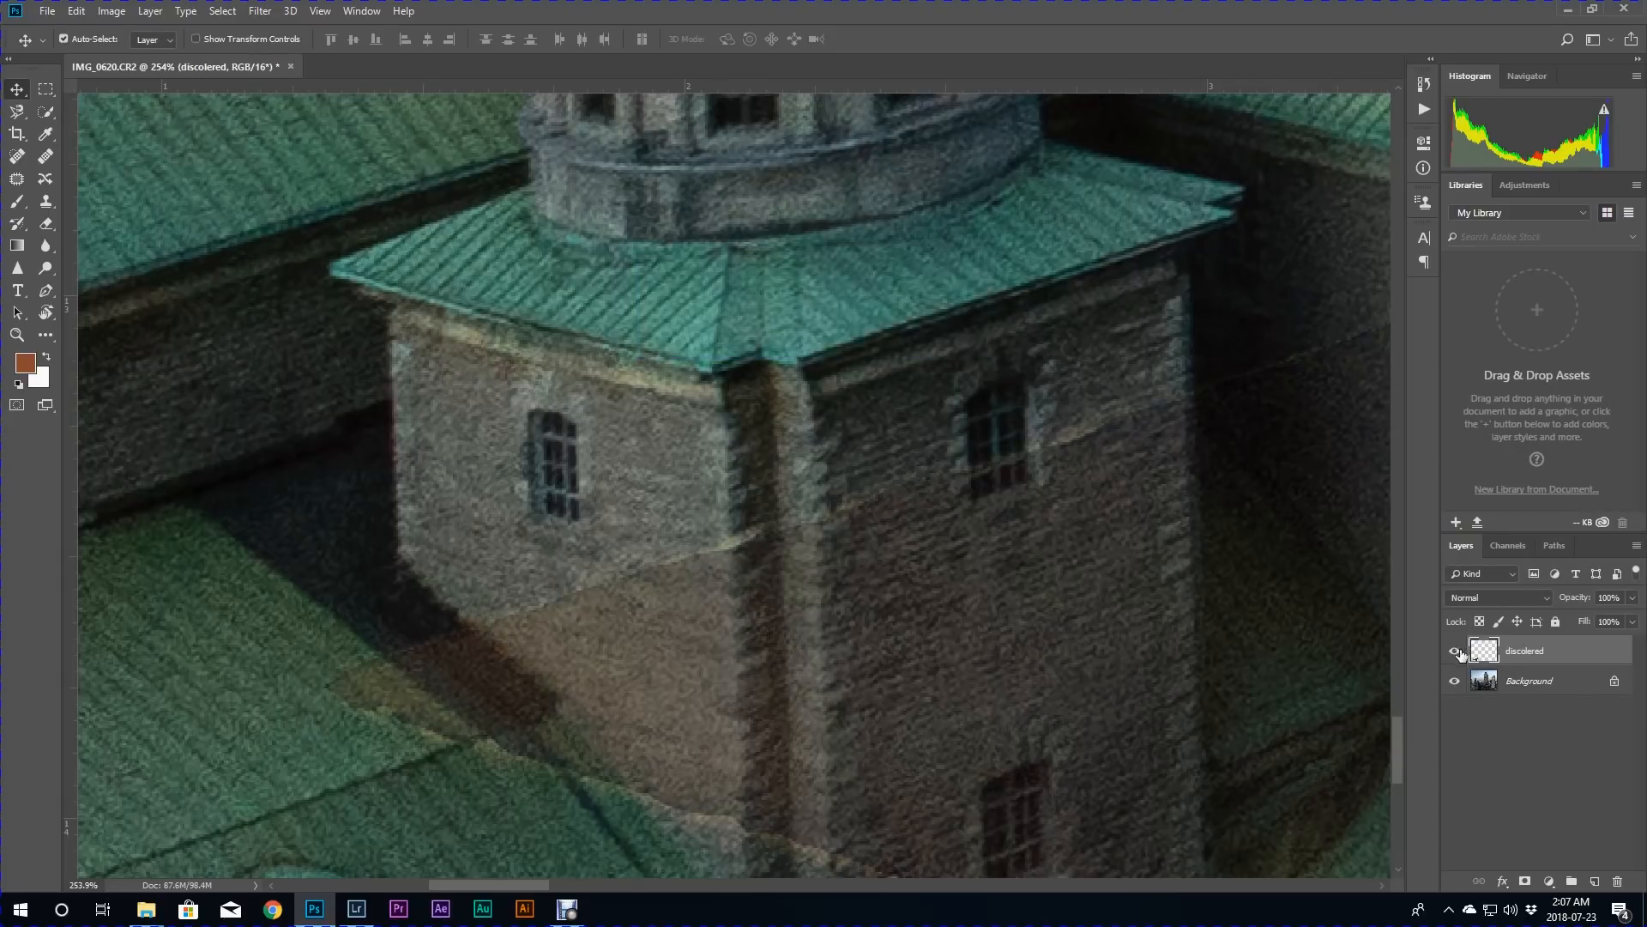
# Hide and show the Background and discolored layers in turn to check the separated piece.
pyautogui.click(1455, 681)
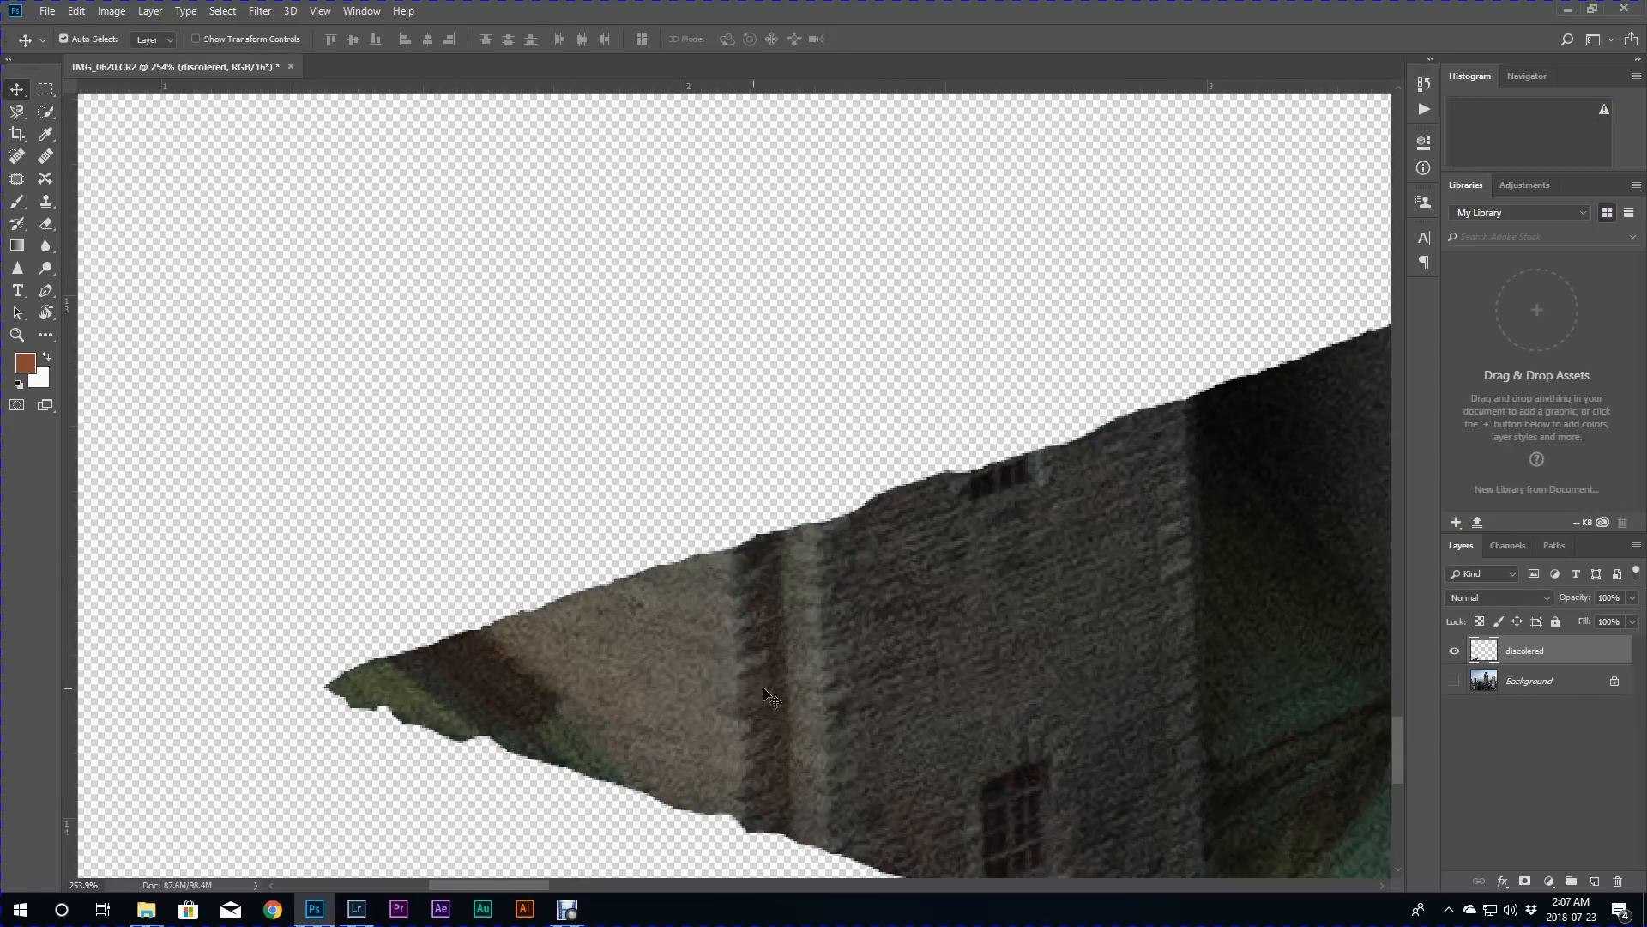
pyautogui.click(1455, 681)
pyautogui.click(1454, 651)
pyautogui.click(1454, 652)
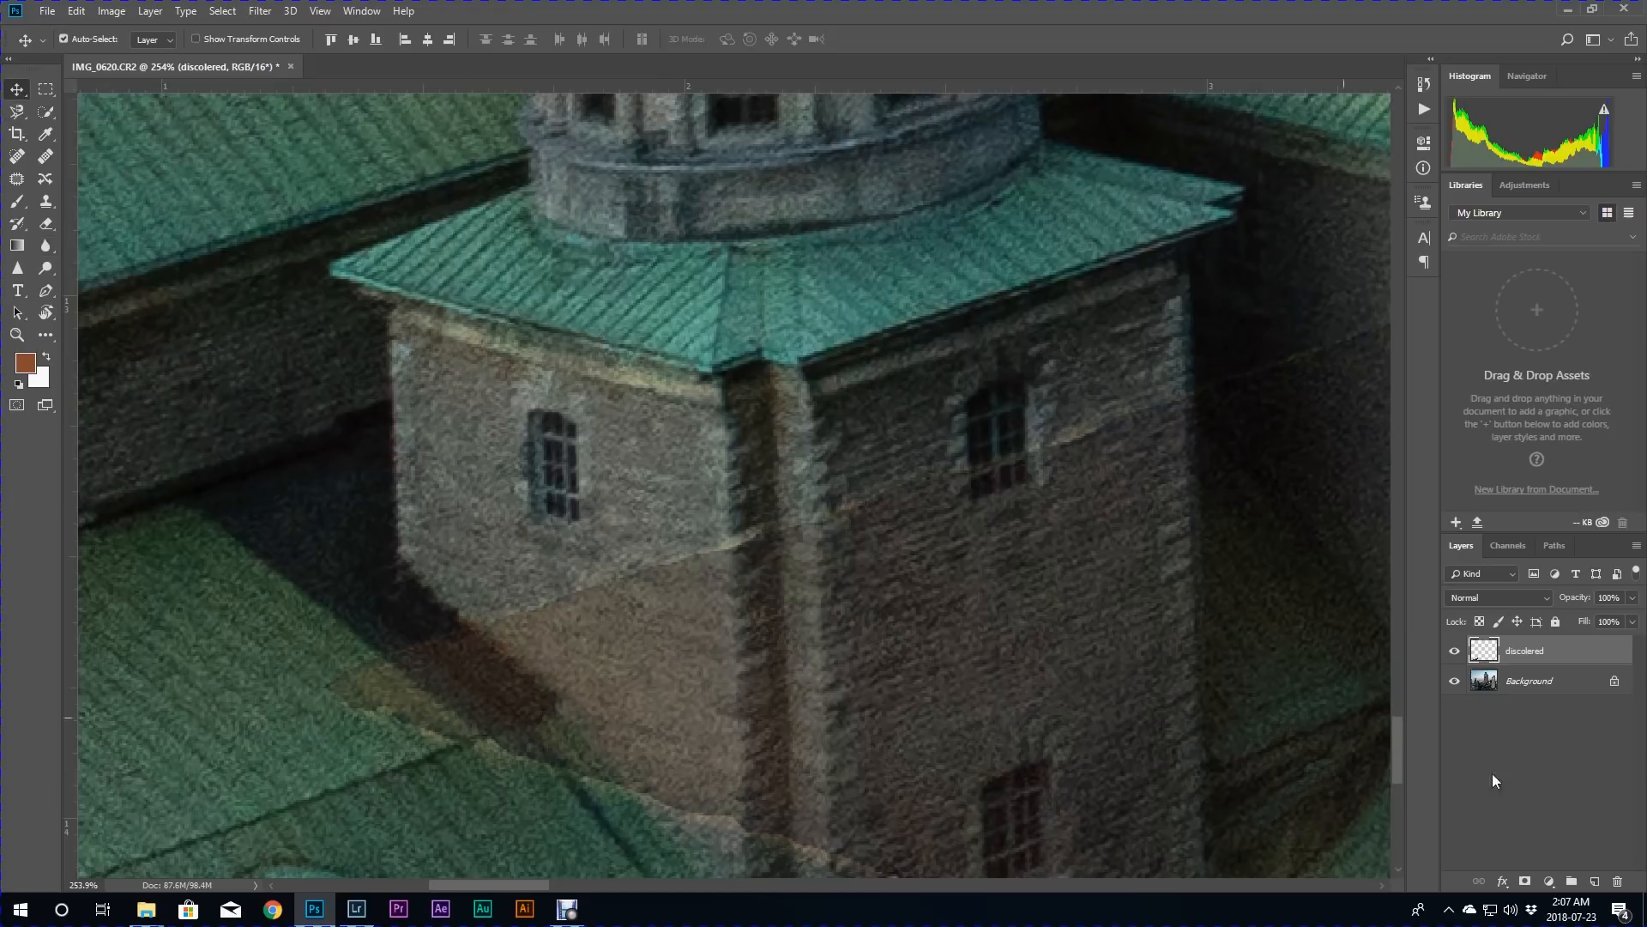
# Bring back the reflection selection and fill it on the Background layer with white in Lighten mode at 100% opacity, checking it beneath the discolored layer.
pyautogui.hotkey('ctrl', 'z')
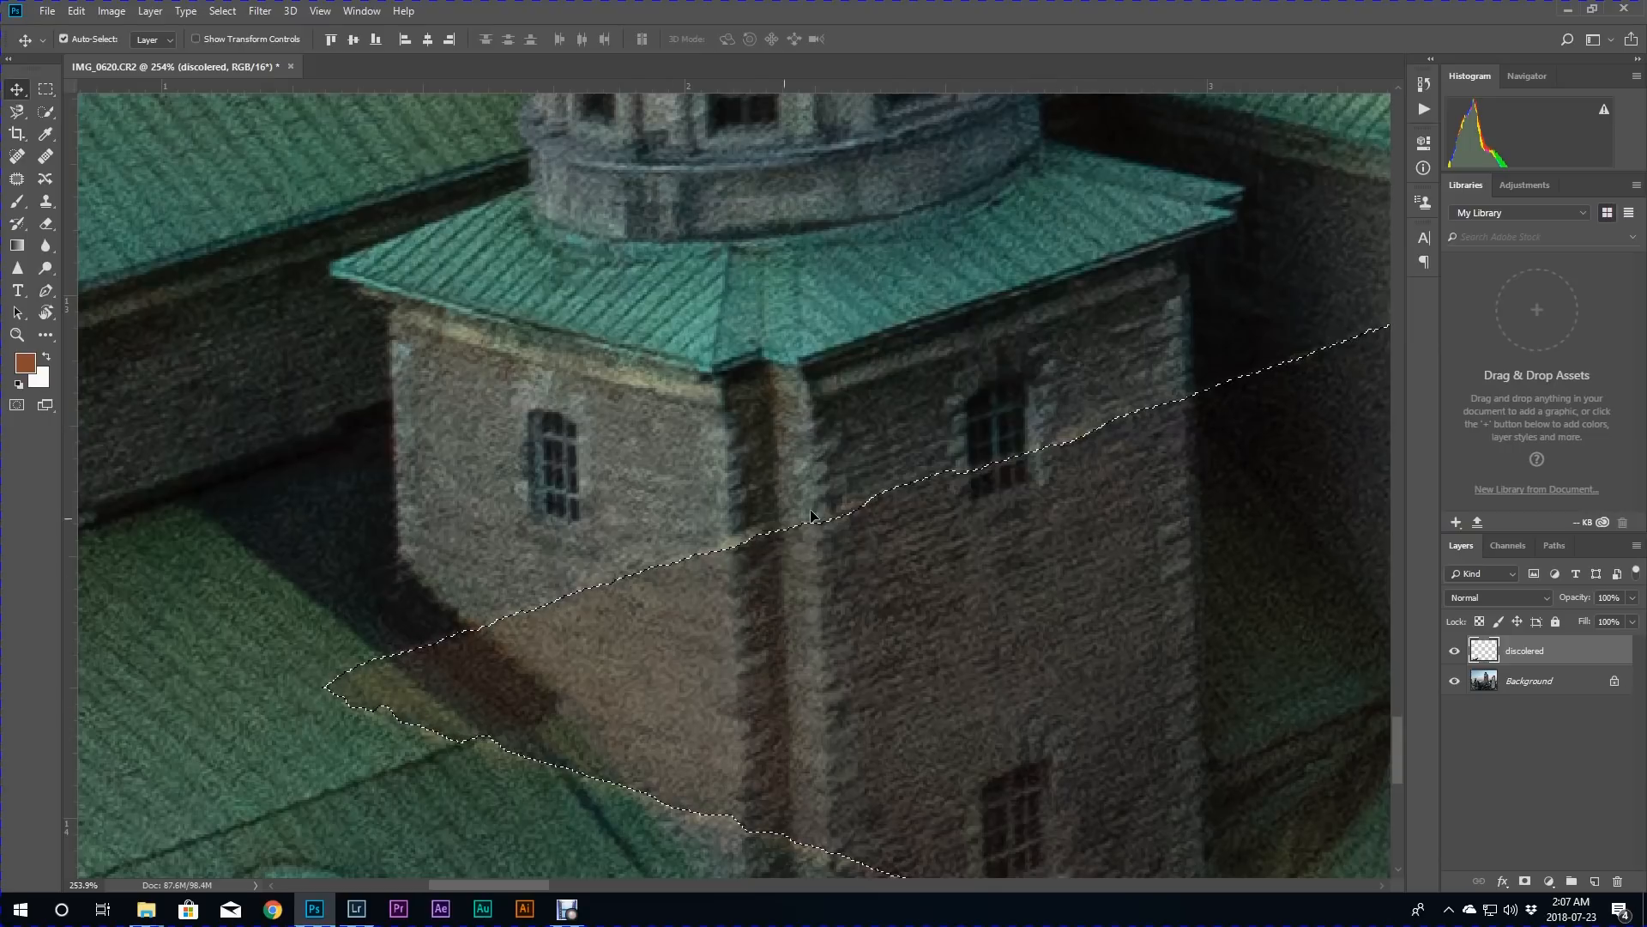
pyautogui.click(1537, 681)
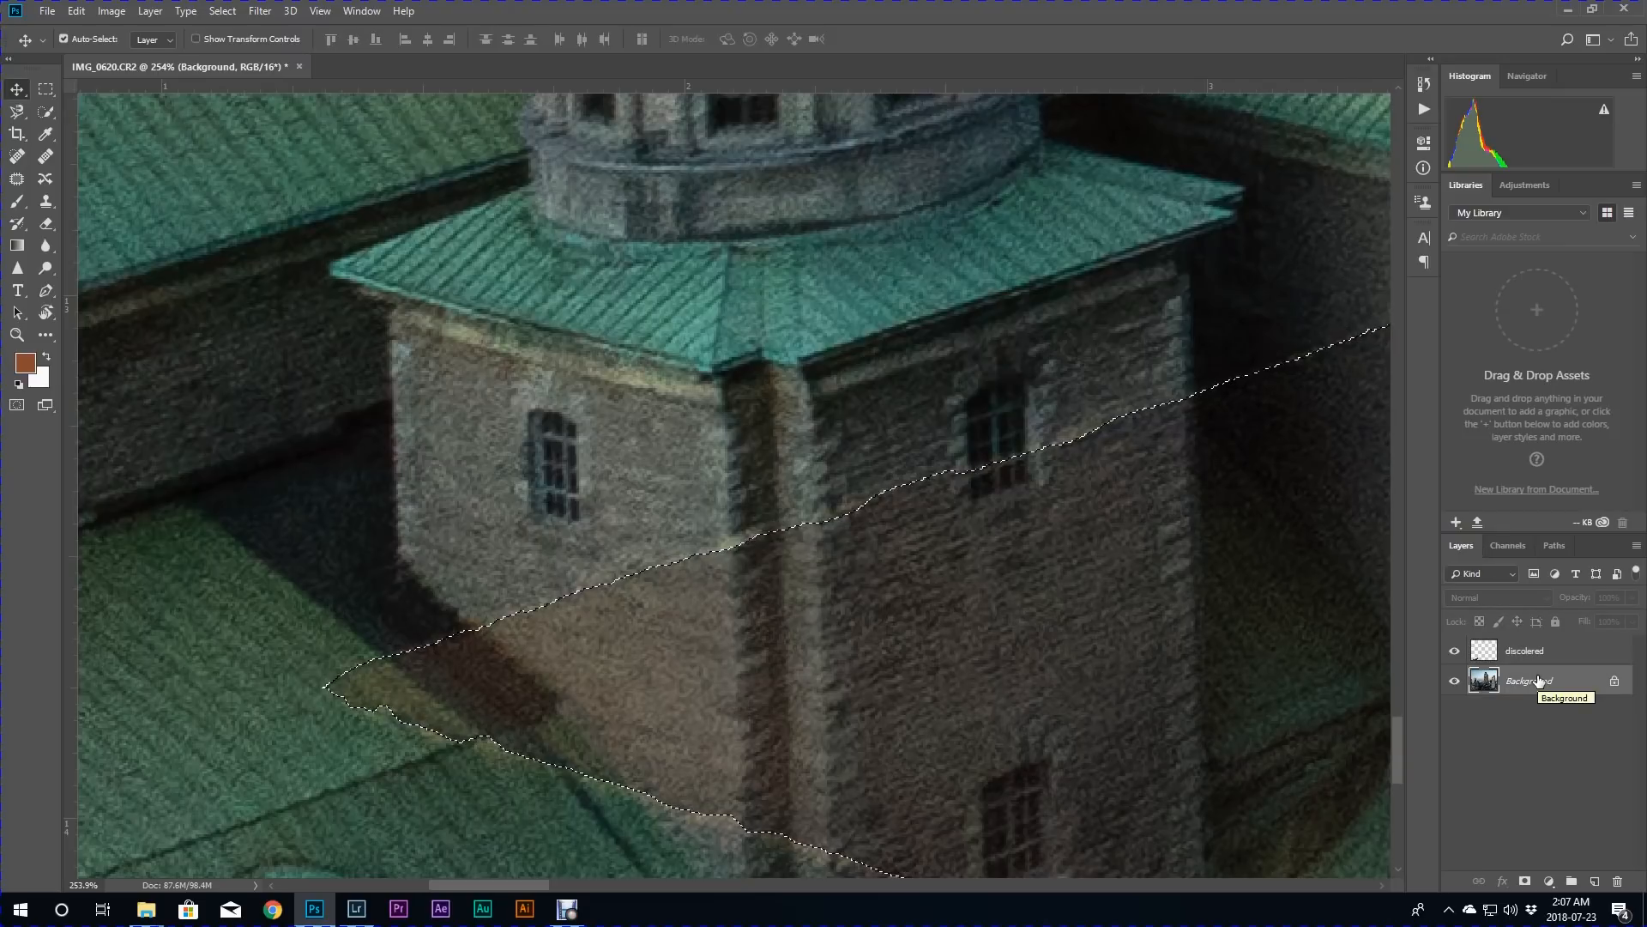
pyautogui.hotkey('shift', 'F5')
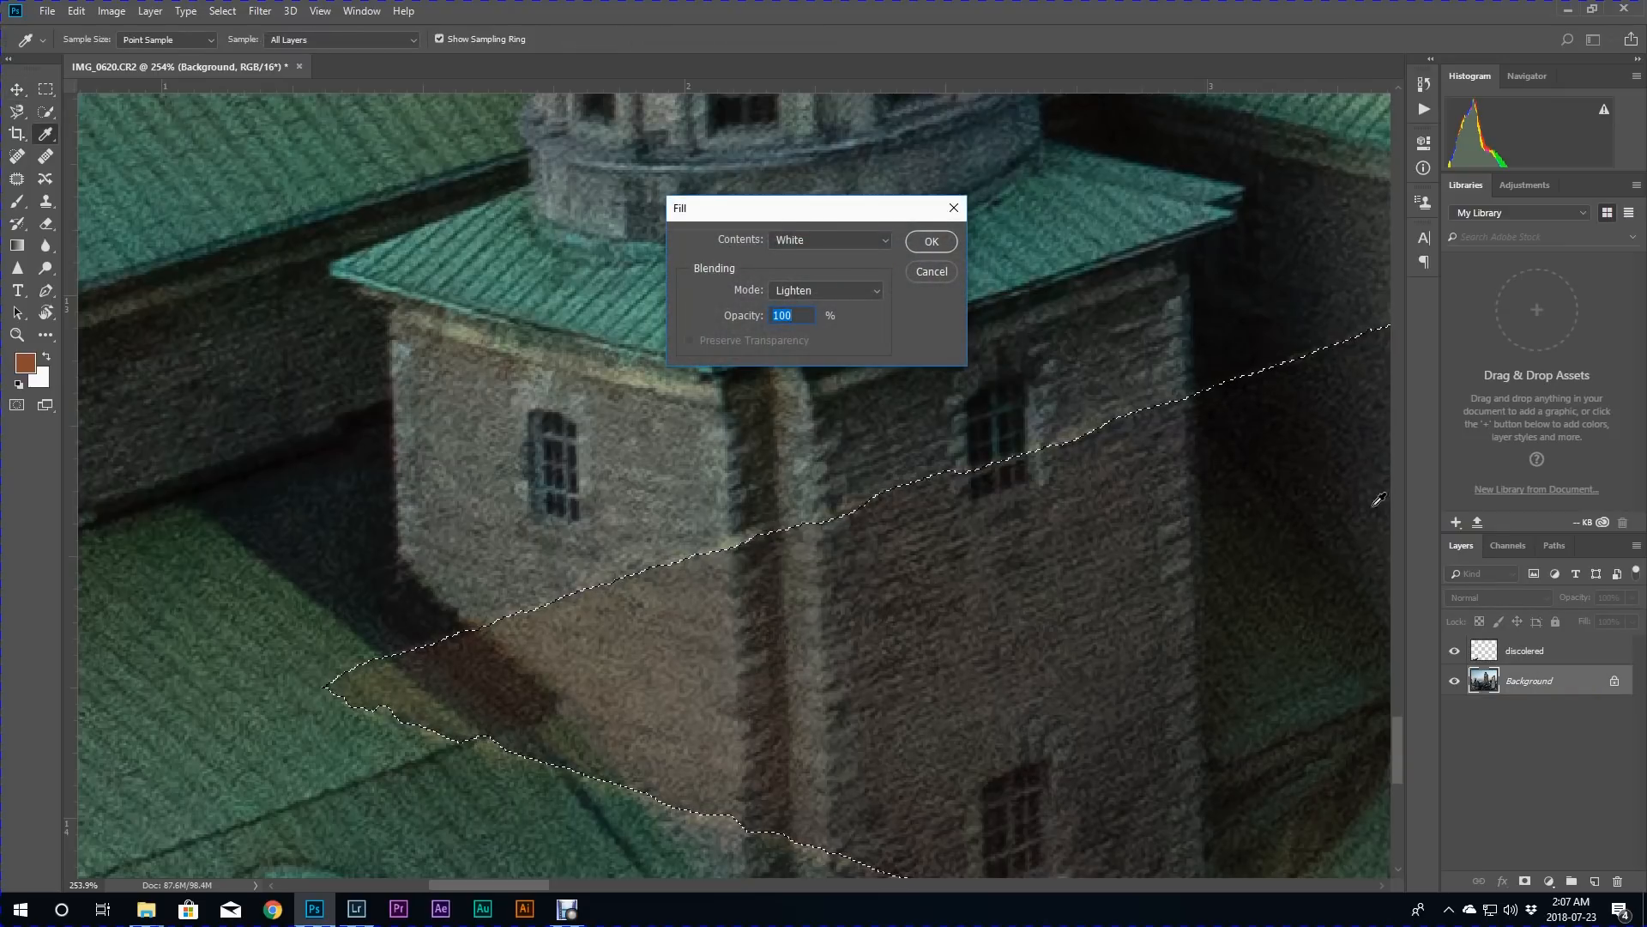
pyautogui.click(929, 243)
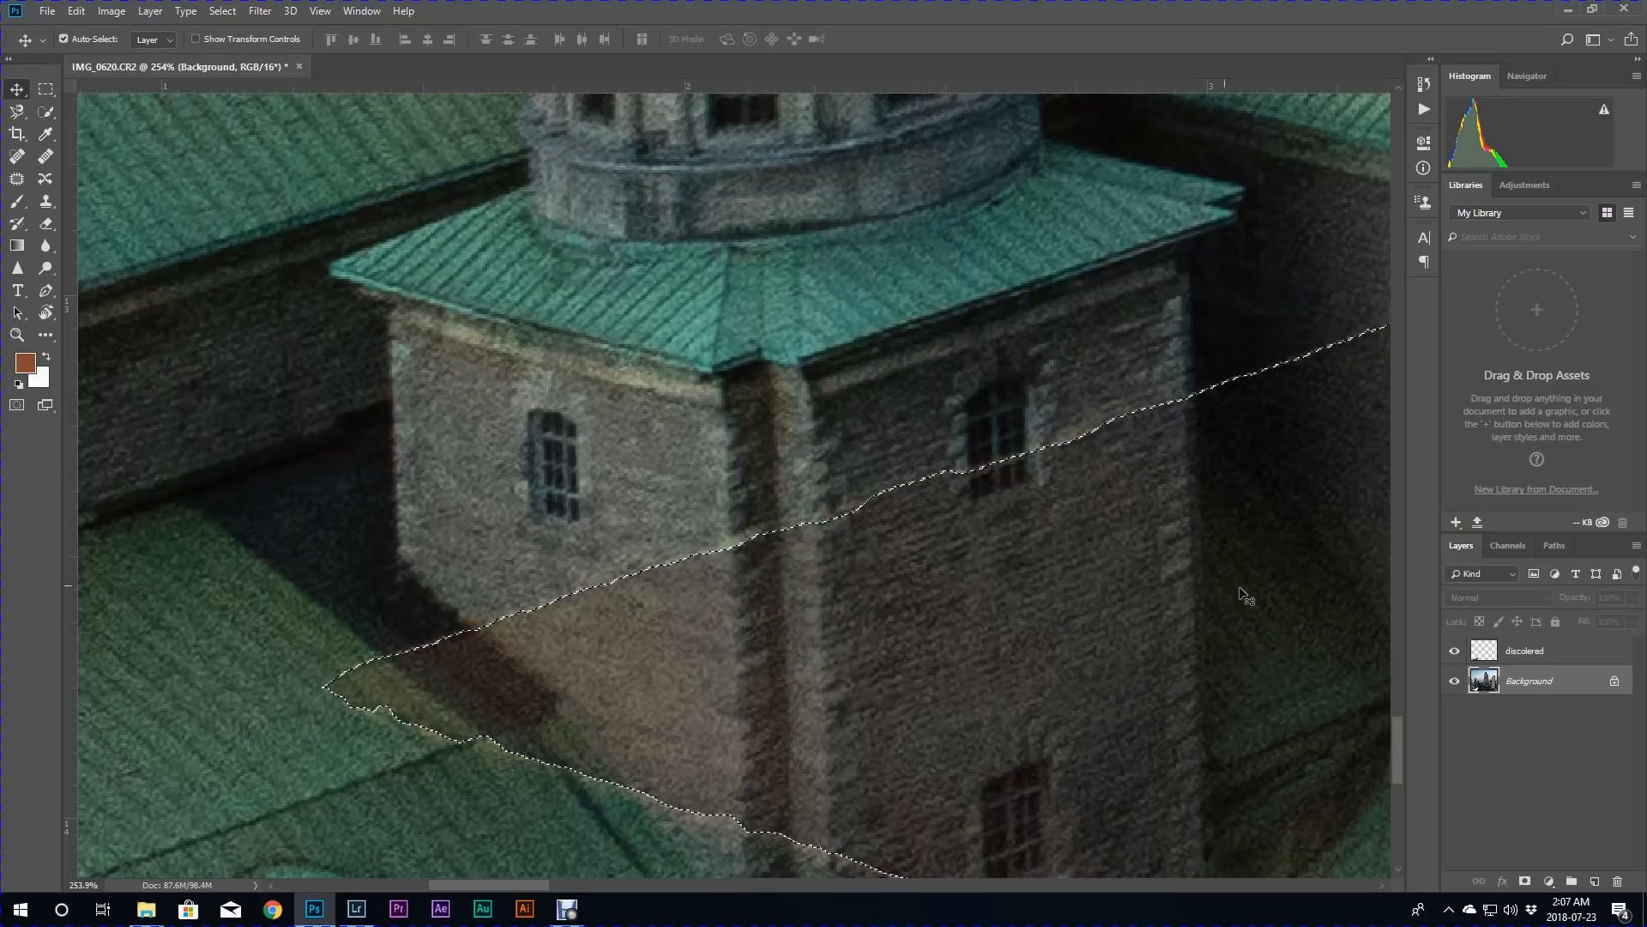
pyautogui.click(1453, 653)
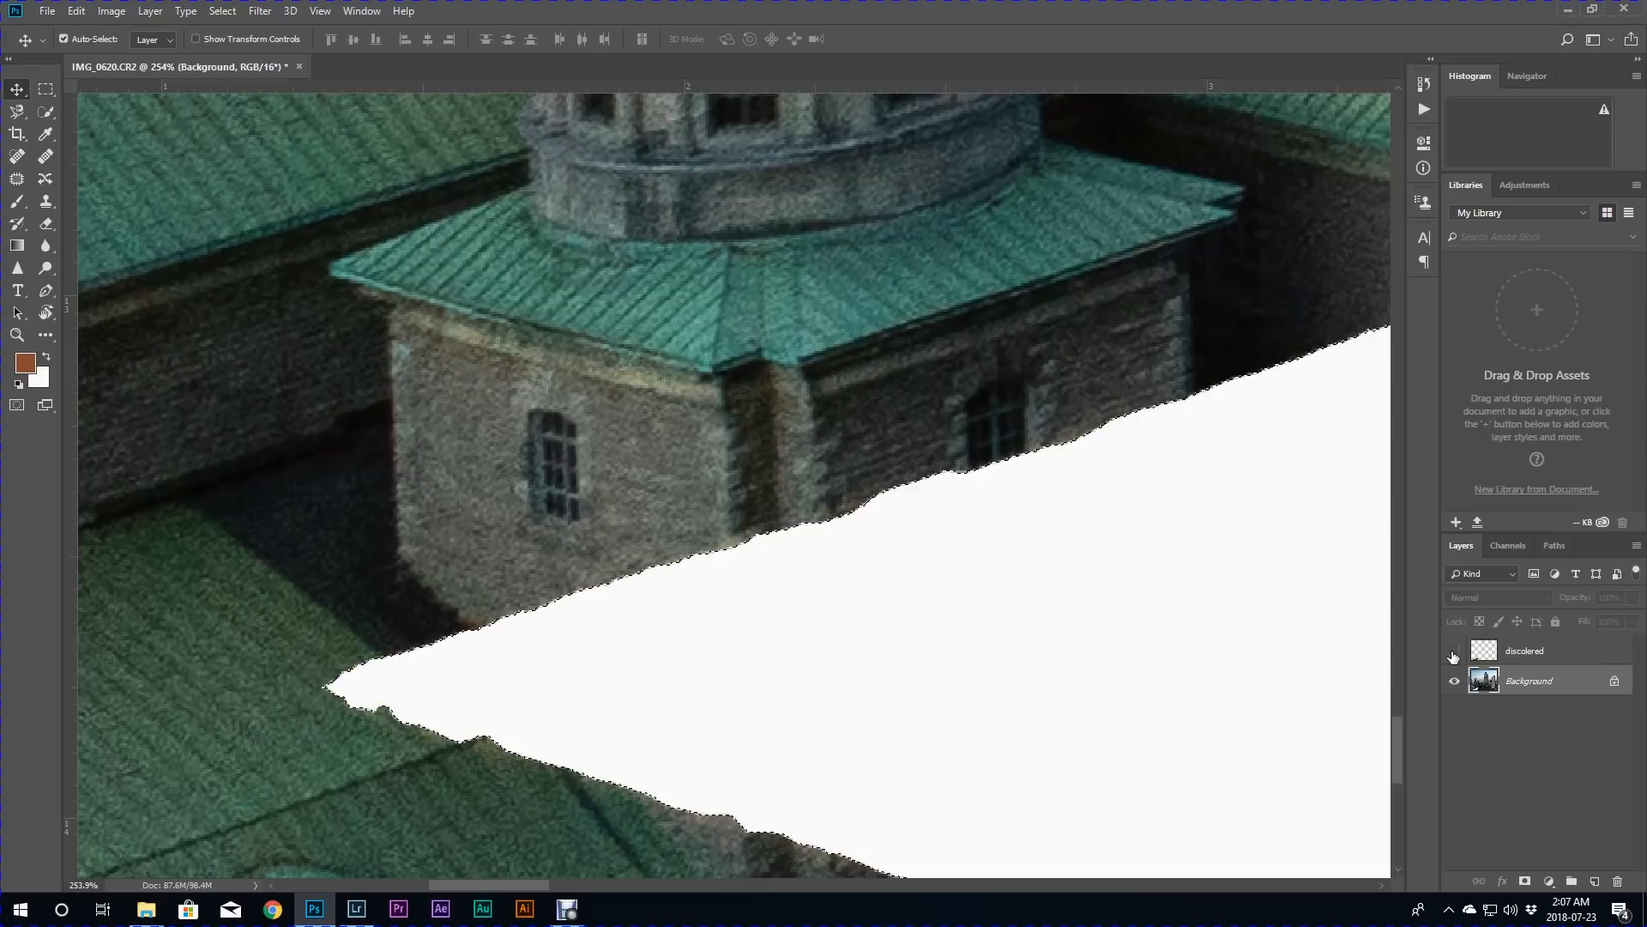
pyautogui.click(1453, 653)
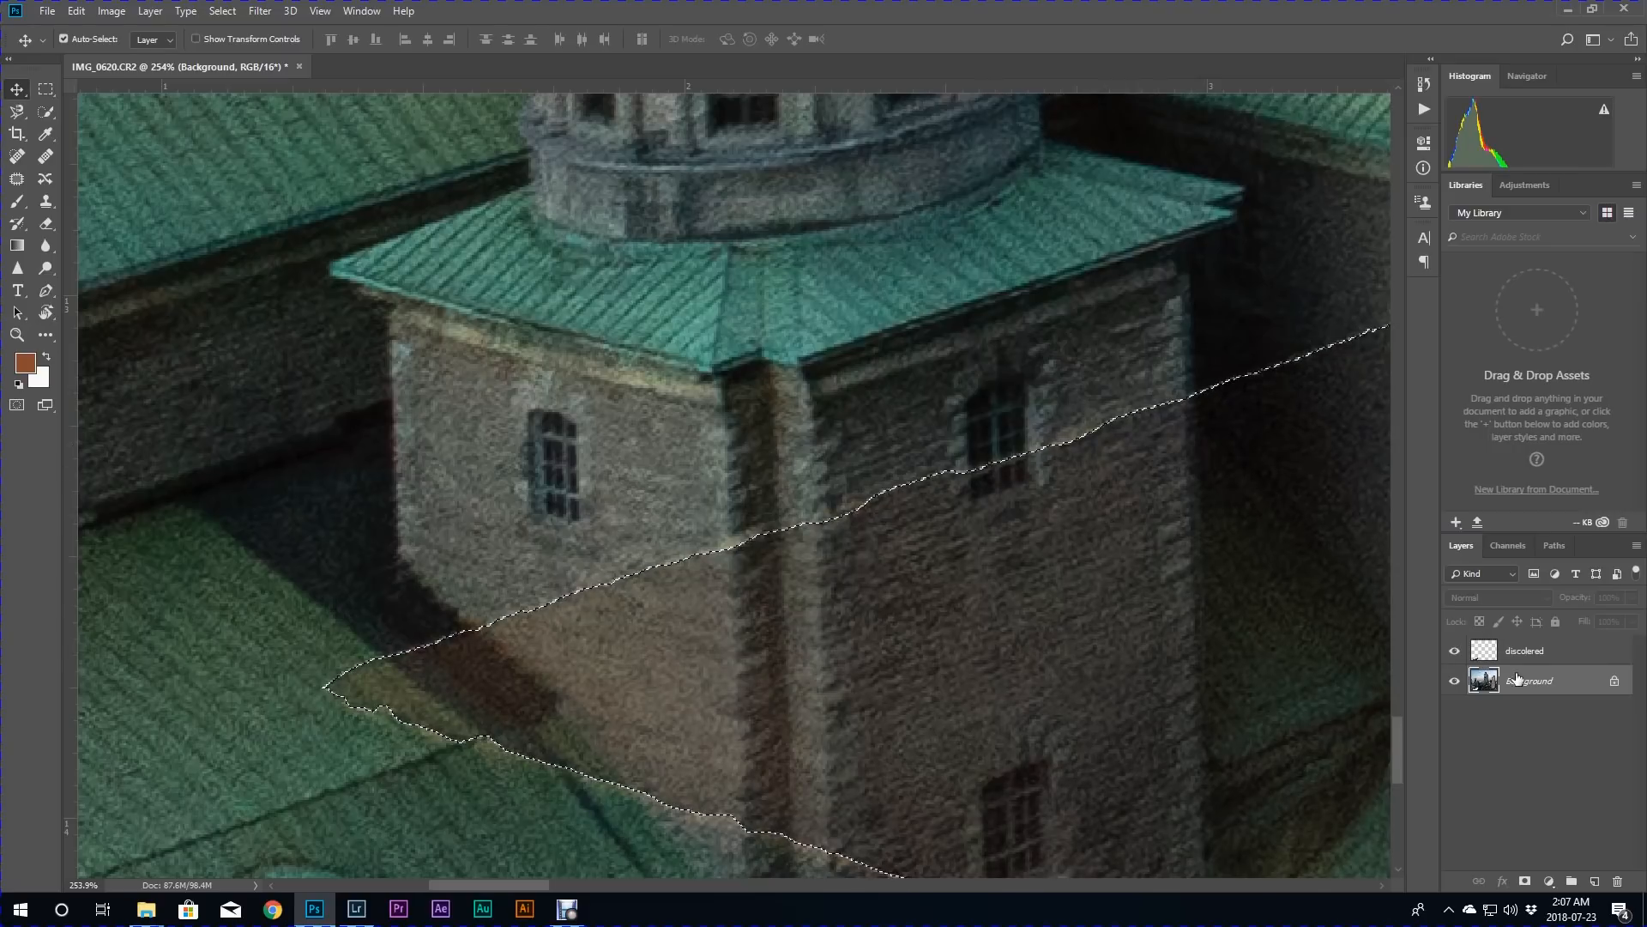
# Open the discolored layer in the Camera Raw Filter, try an Exposure of -5.00 and revert it.
pyautogui.click(1534, 654)
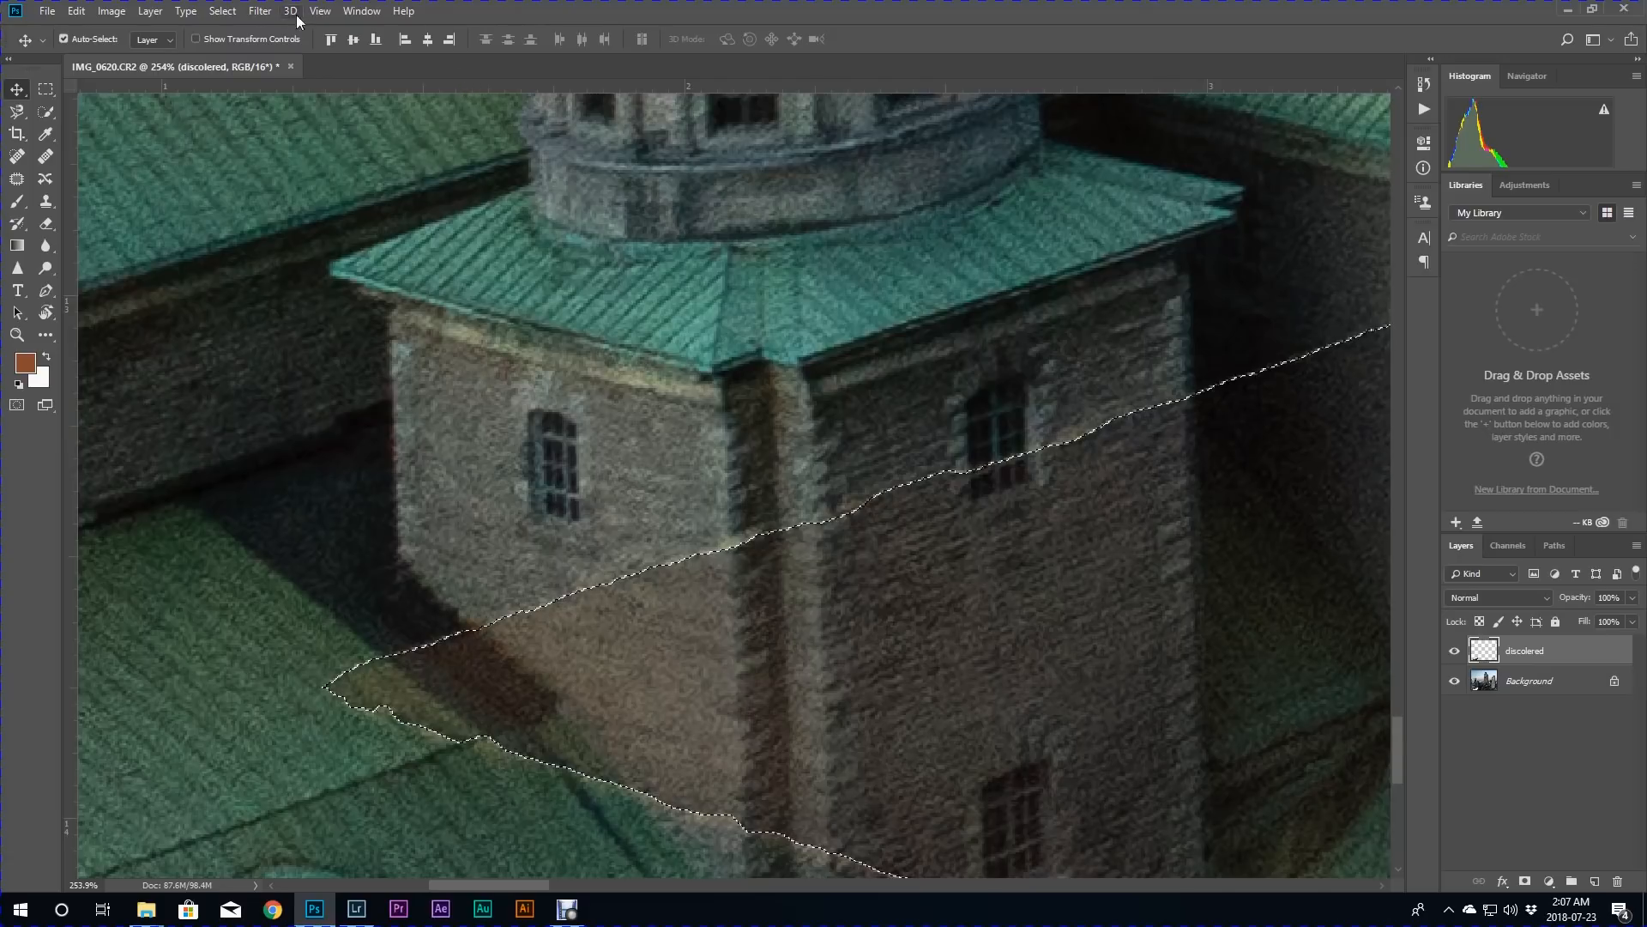
pyautogui.click(261, 11)
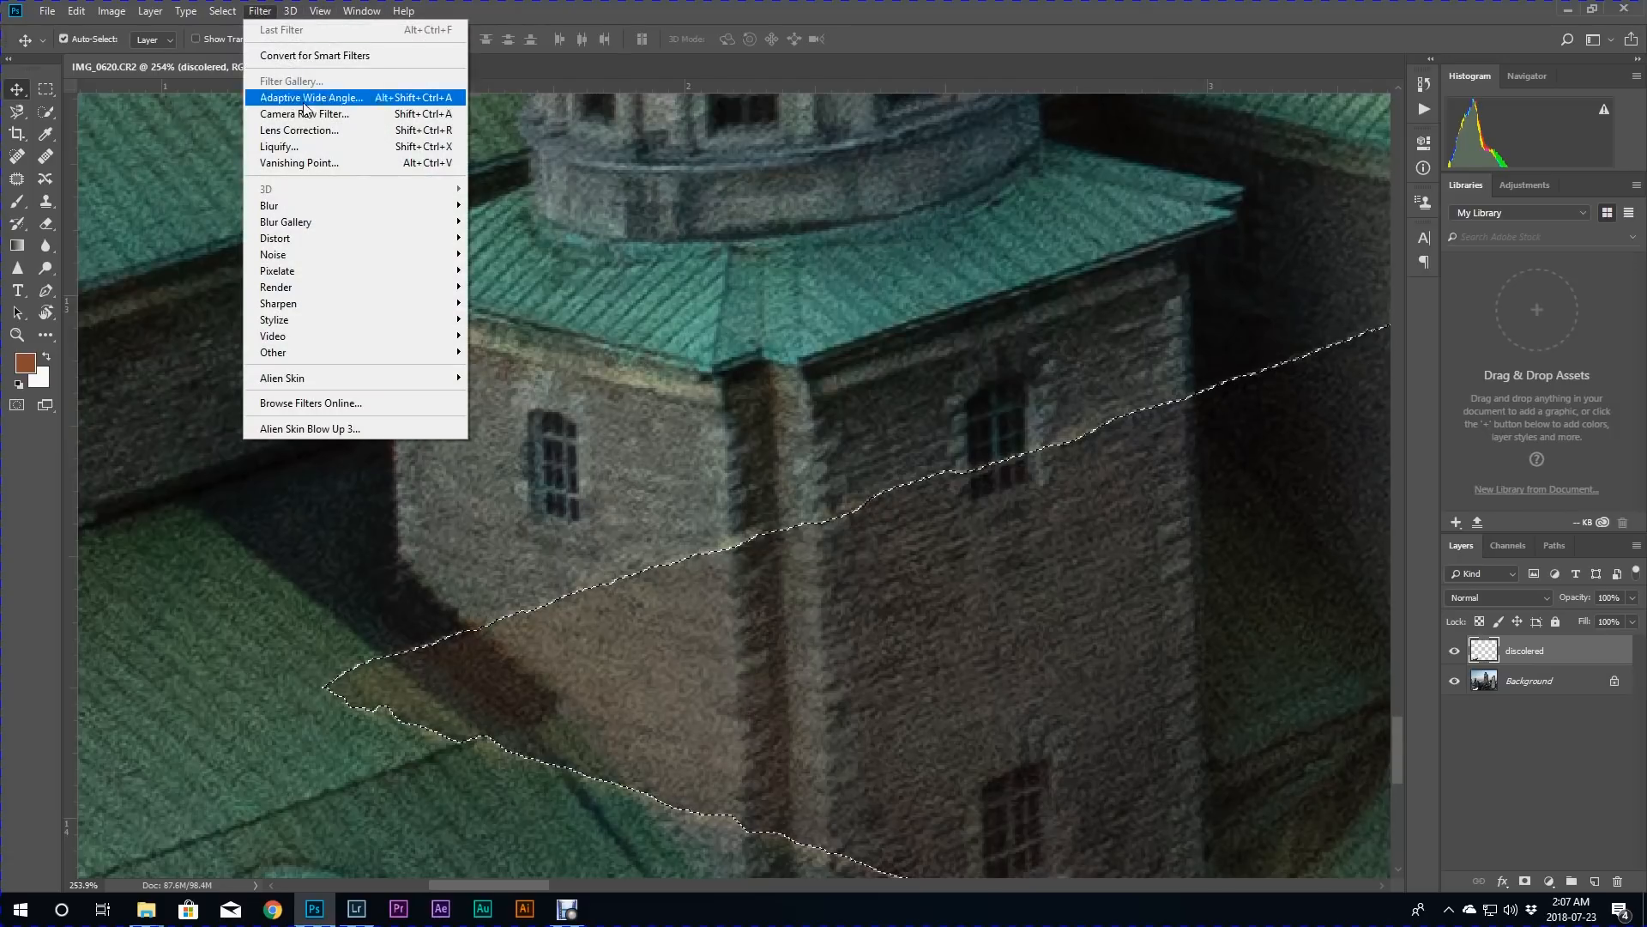
pyautogui.click(352, 117)
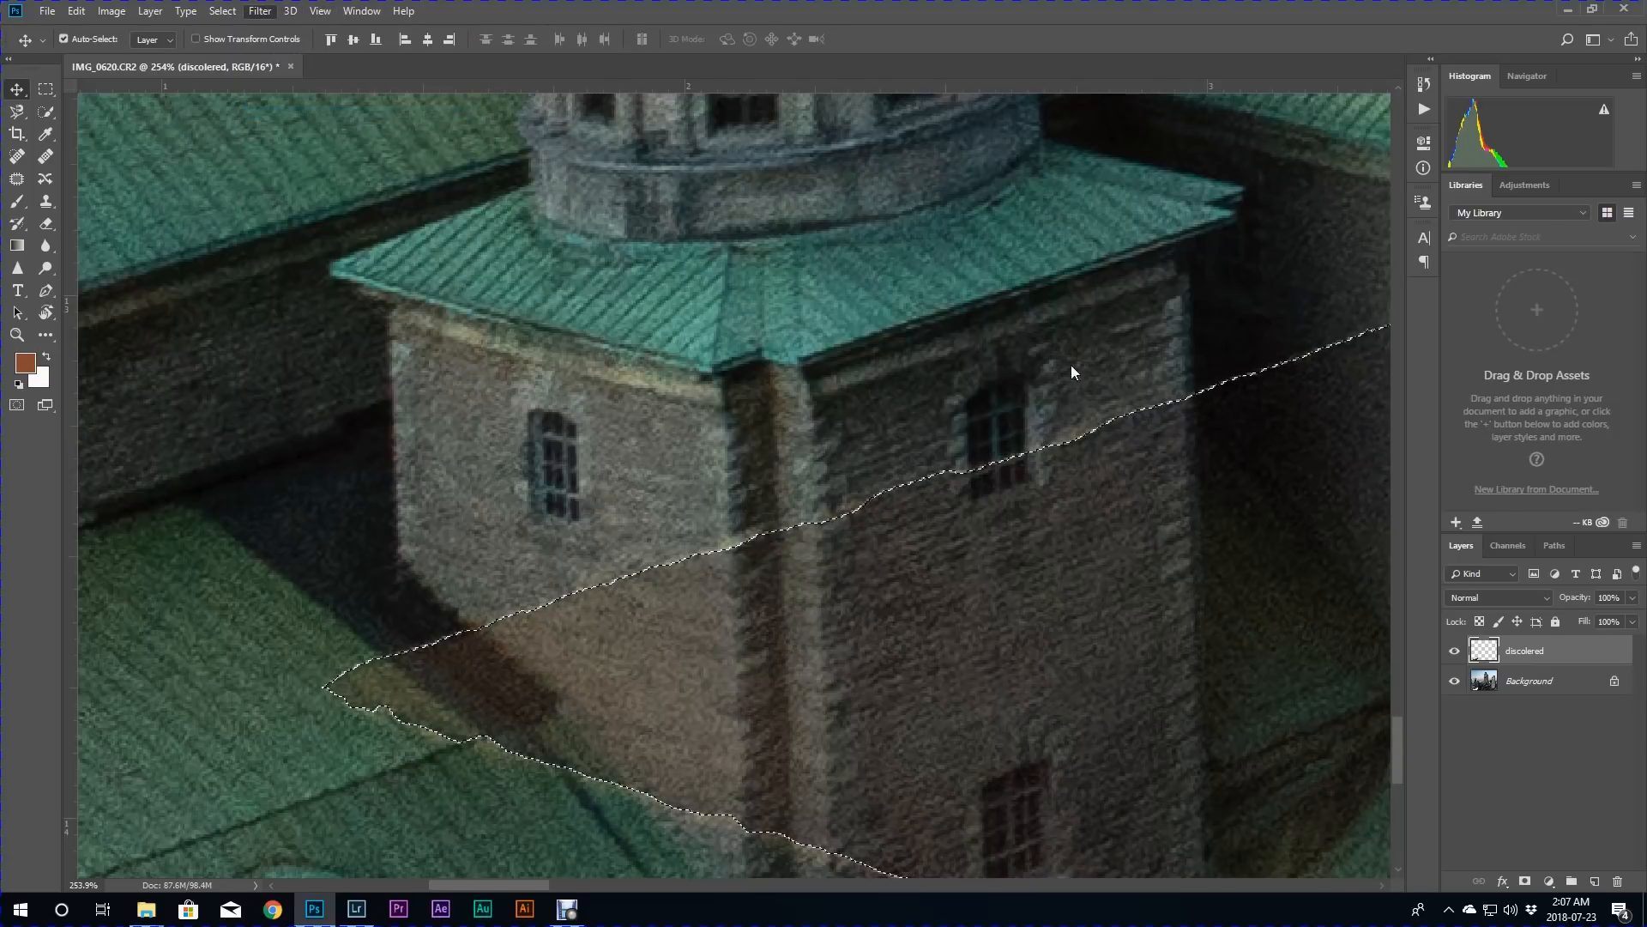
pyautogui.moveTo(1414, 522); pyautogui.dragTo(1290, 527)
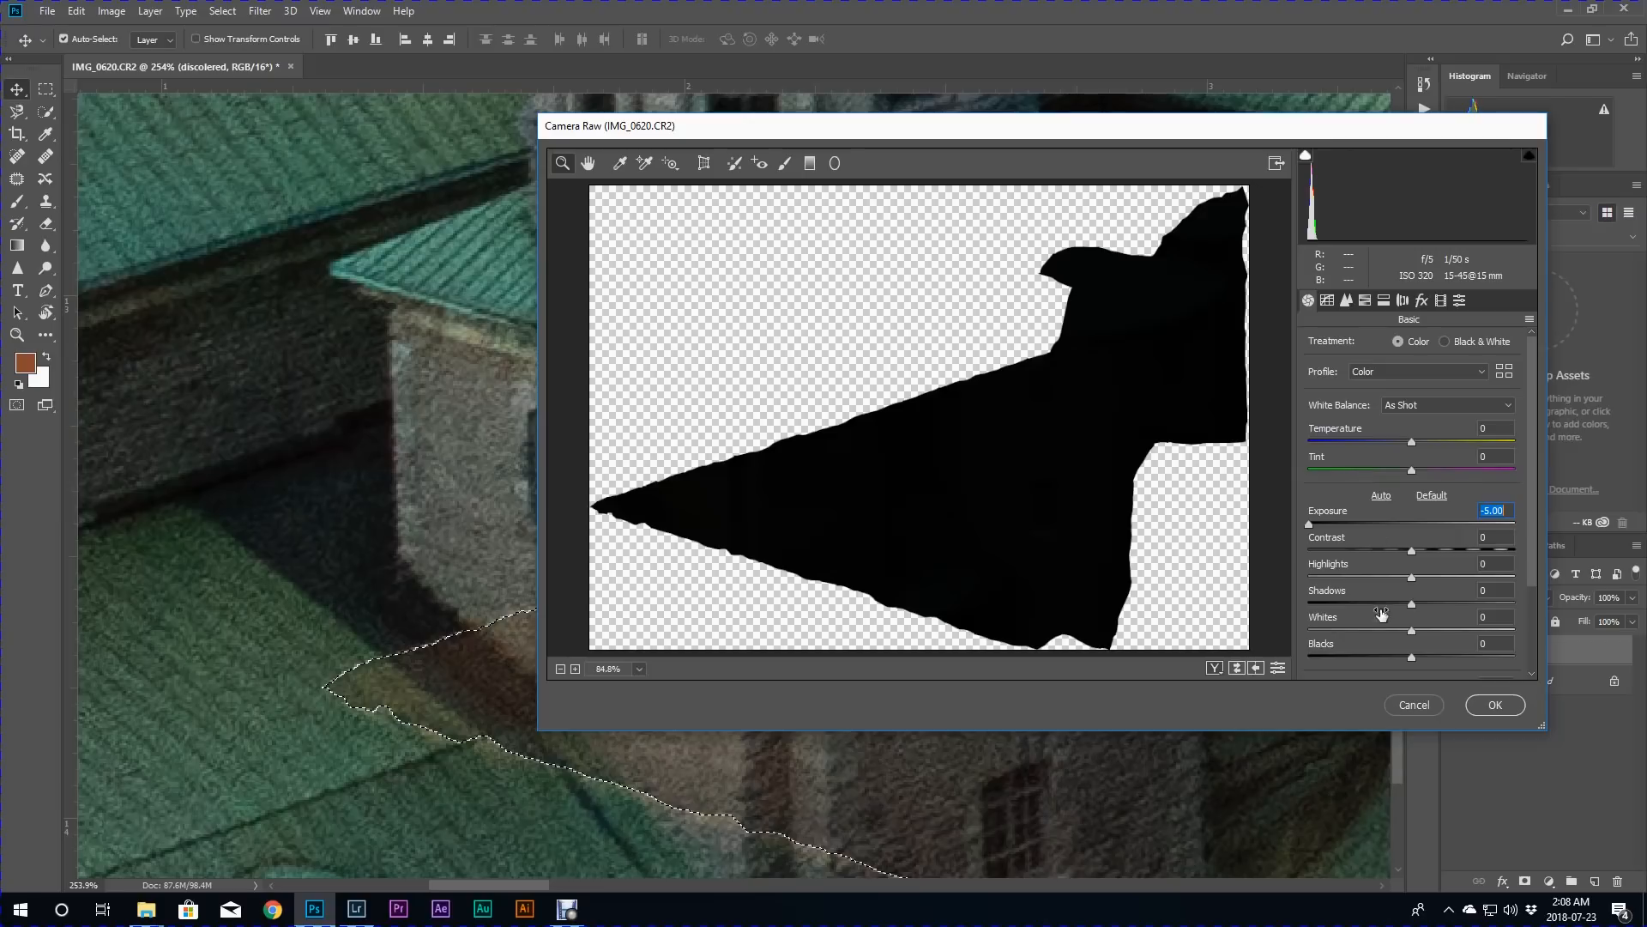
pyautogui.hotkey('ctrl', 'z')
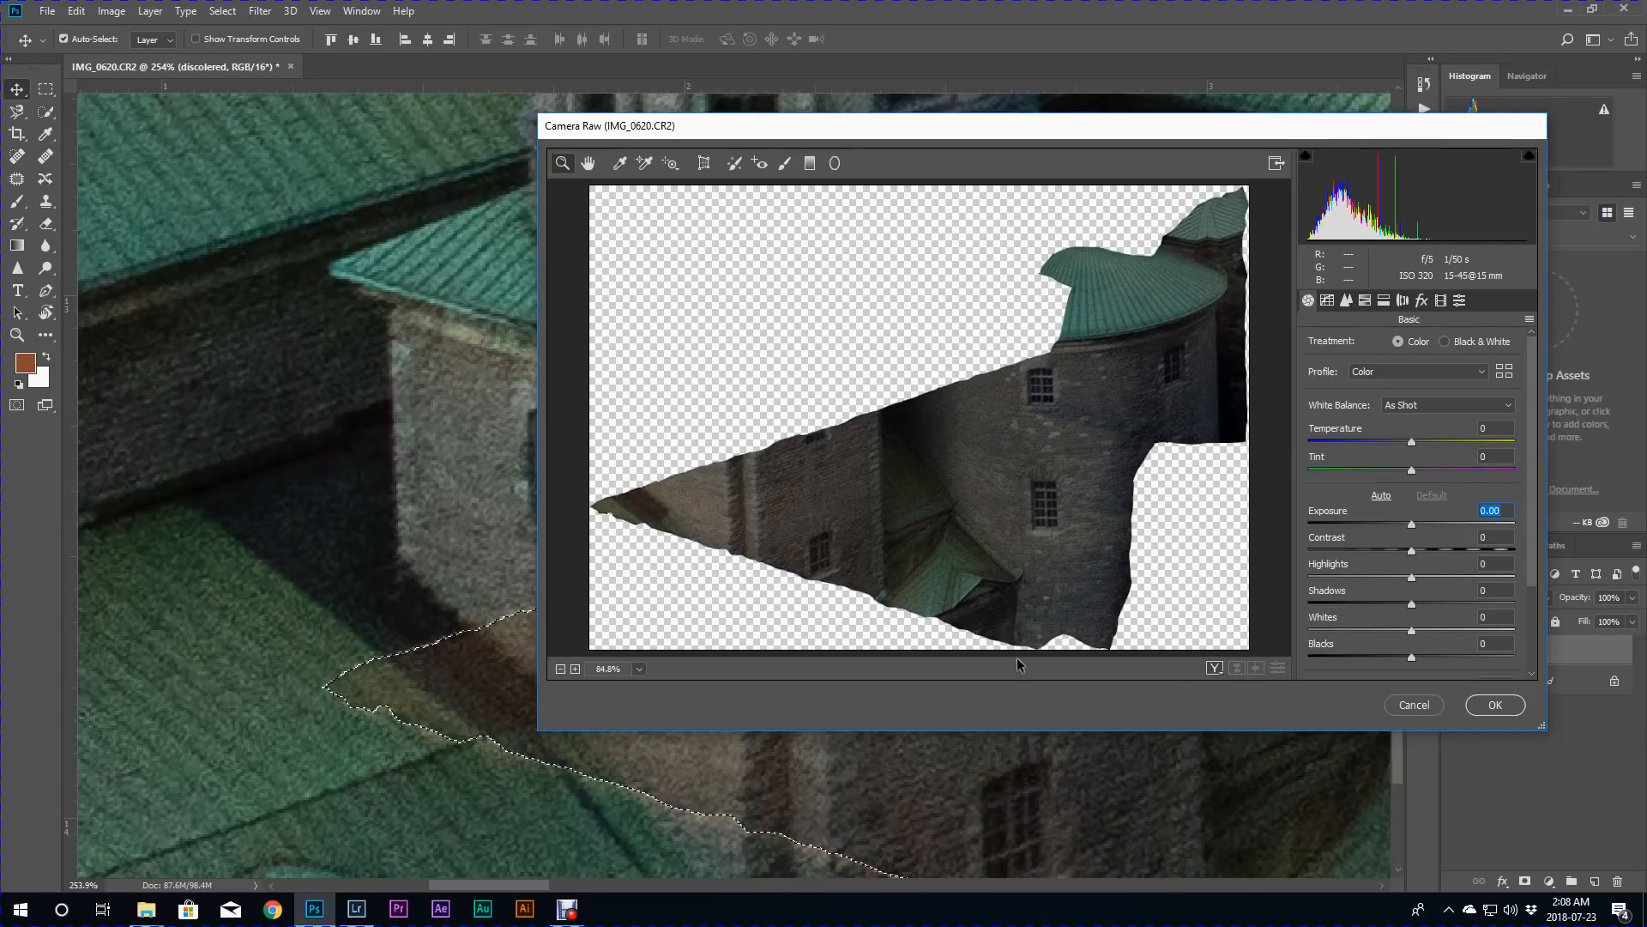
# Lower the piece's HSL saturation to -36 for Oranges and -26 for Yellows, comparing it with the surrounding church.
pyautogui.moveTo(844, 148); pyautogui.dragTo(729, 146)
pyautogui.click(1106, 317)
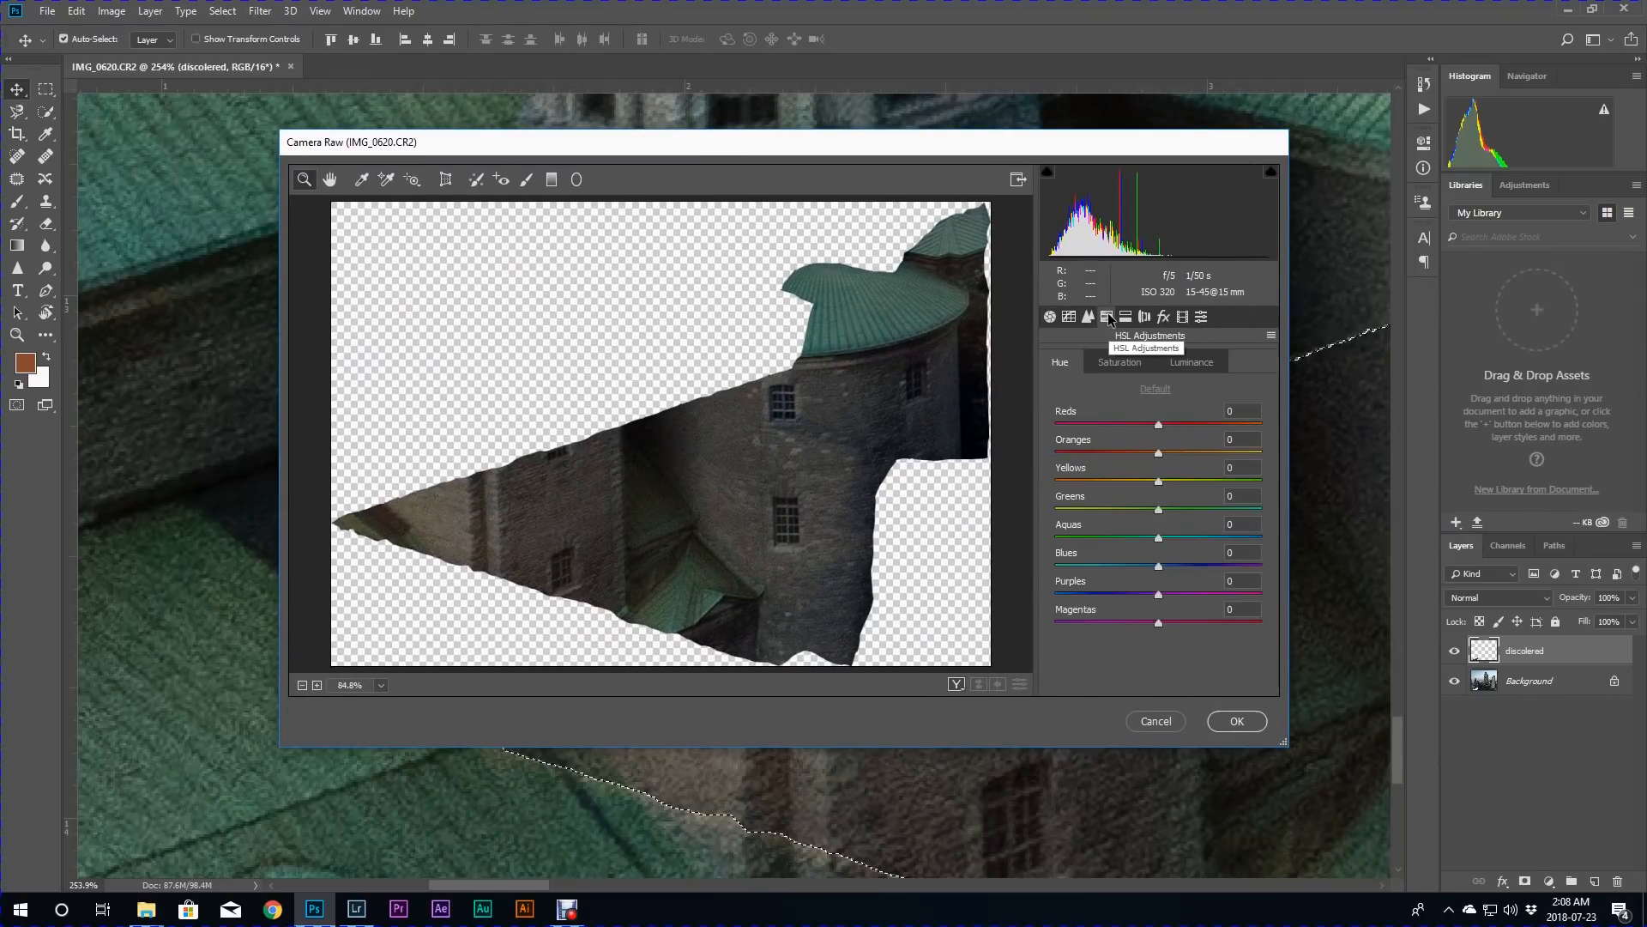
pyautogui.click(1121, 362)
pyautogui.moveTo(869, 152); pyautogui.dragTo(1176, 283)
pyautogui.moveTo(1465, 584); pyautogui.dragTo(1440, 616)
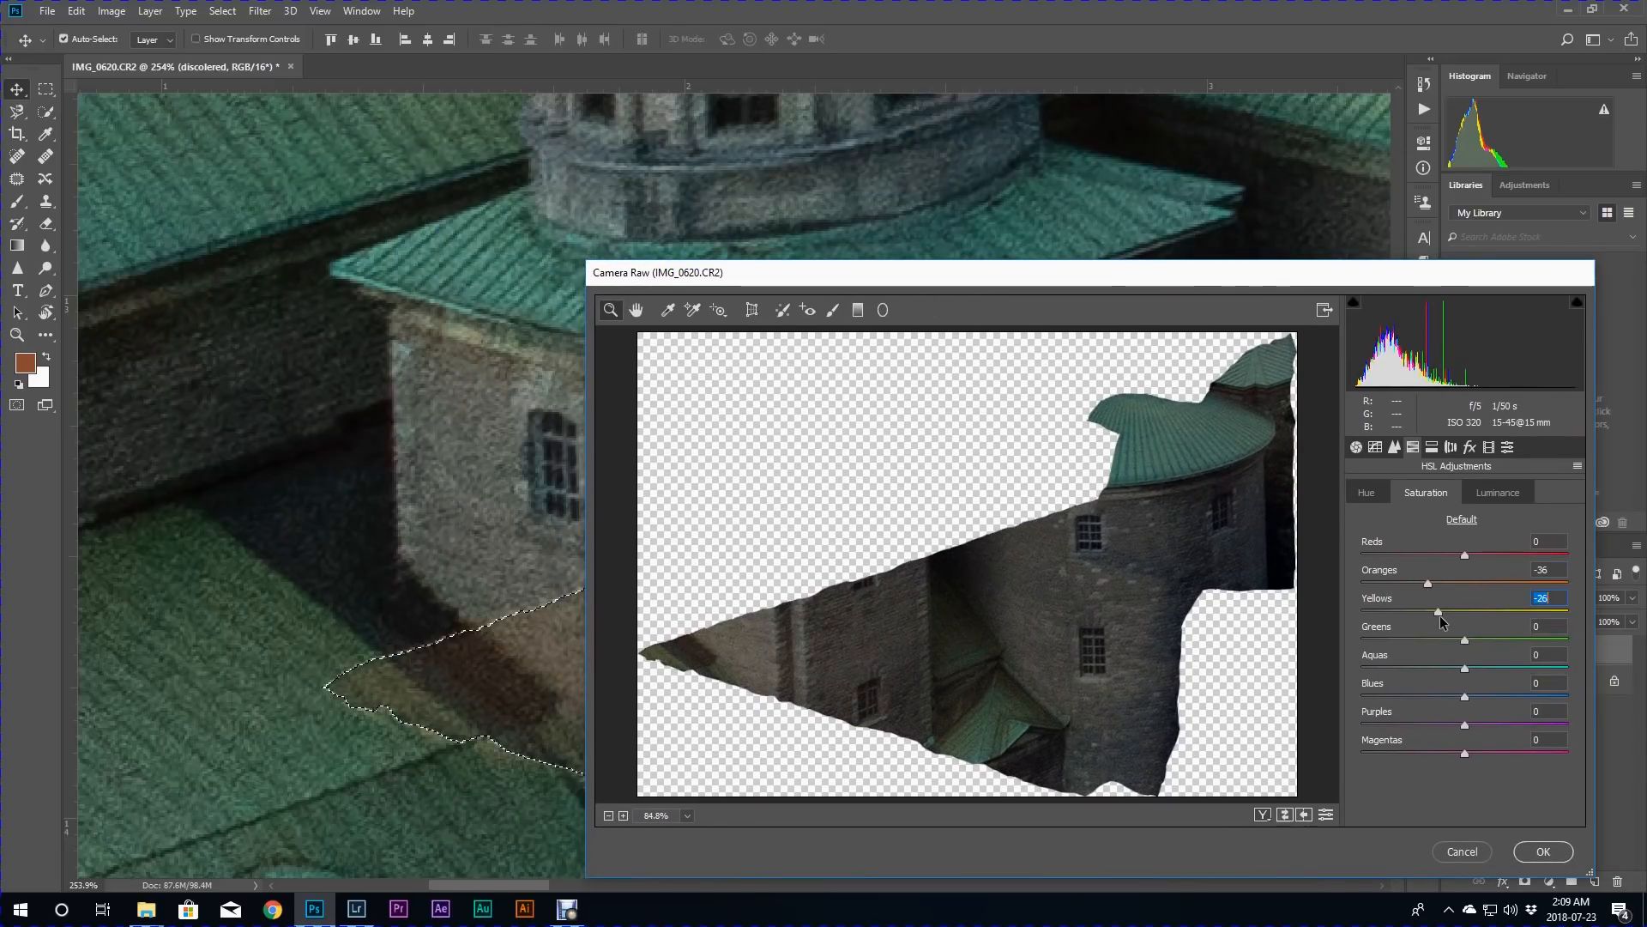
pyautogui.moveTo(1036, 282); pyautogui.dragTo(1156, 260)
pyautogui.doubleClick(740, 795)
pyautogui.moveTo(973, 256); pyautogui.dragTo(1129, 135)
pyautogui.moveTo(1321, 143); pyautogui.dragTo(820, 194)
# Inspect the corrected round tower, small roofs and square tower up close, and compare them with the whole photo.
pyautogui.moveTo(889, 461); pyautogui.dragTo(944, 611)
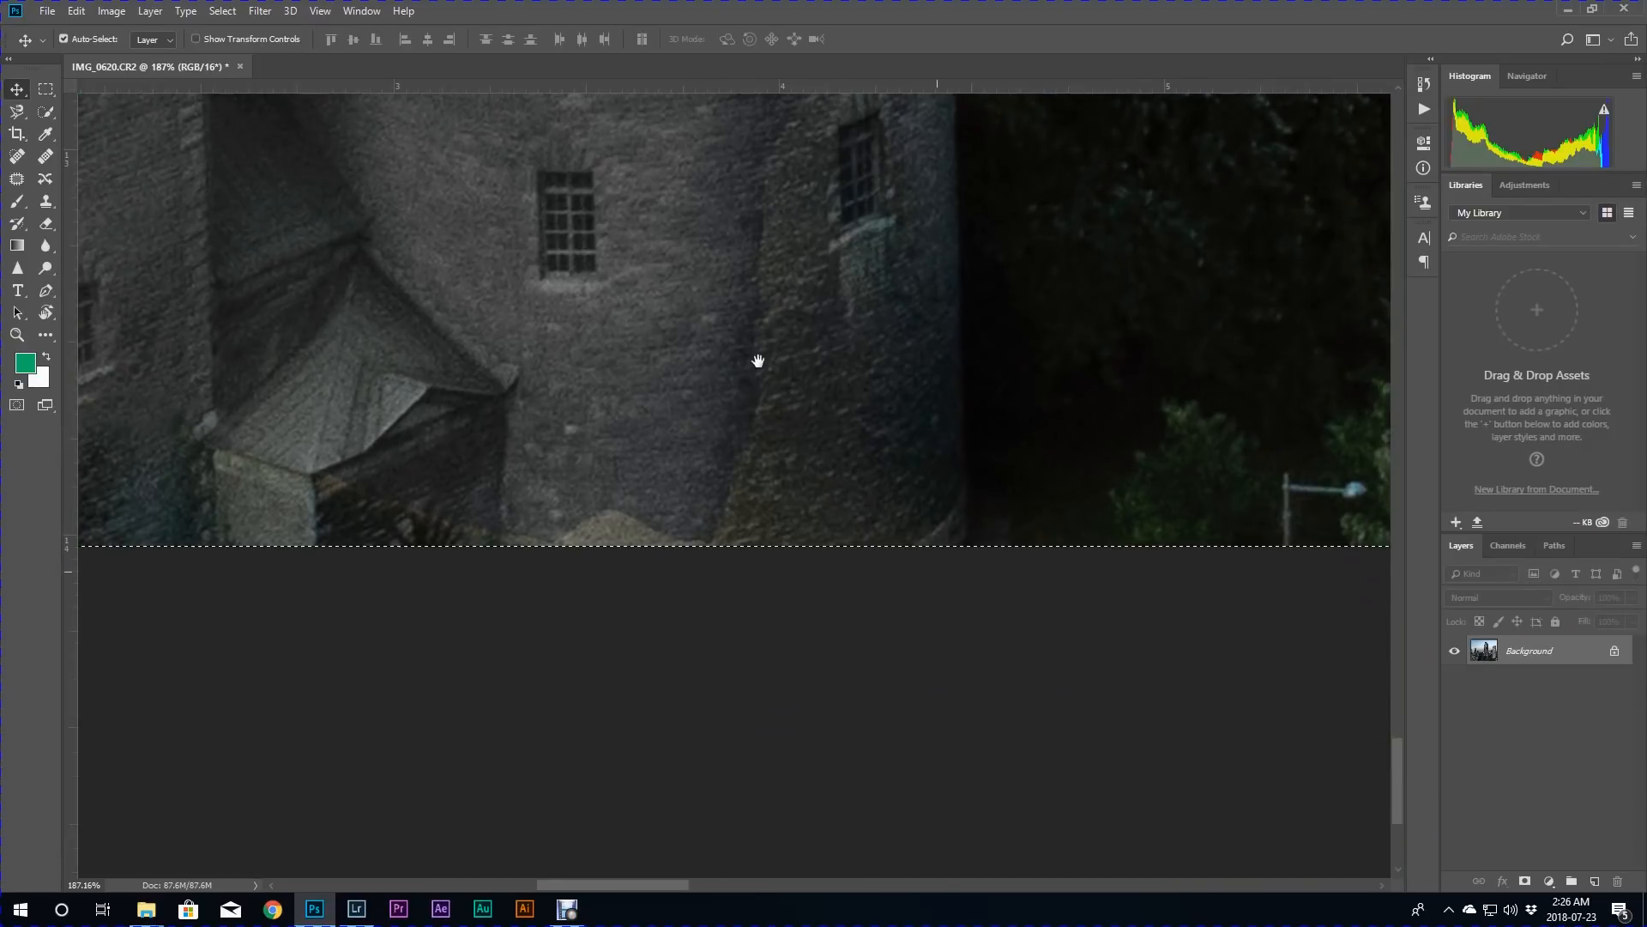
pyautogui.moveTo(758, 360); pyautogui.dragTo(761, 549)
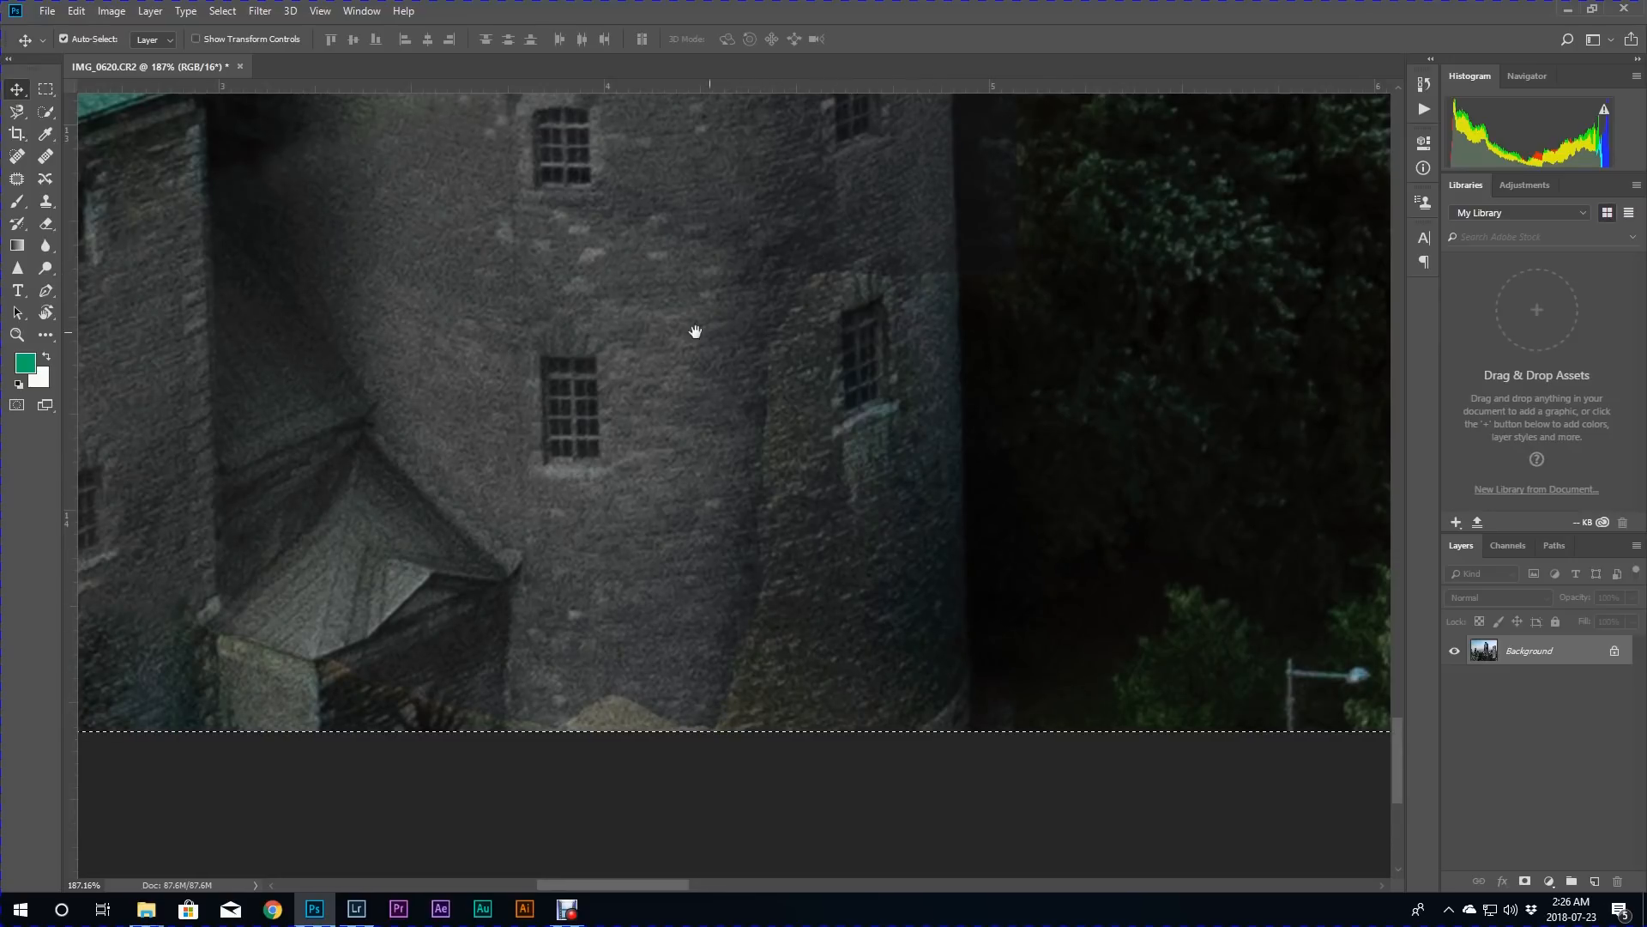
pyautogui.moveTo(737, 427); pyautogui.dragTo(1163, 309)
pyautogui.moveTo(602, 308); pyautogui.dragTo(840, 510)
pyautogui.moveTo(624, 607); pyautogui.dragTo(511, 625)
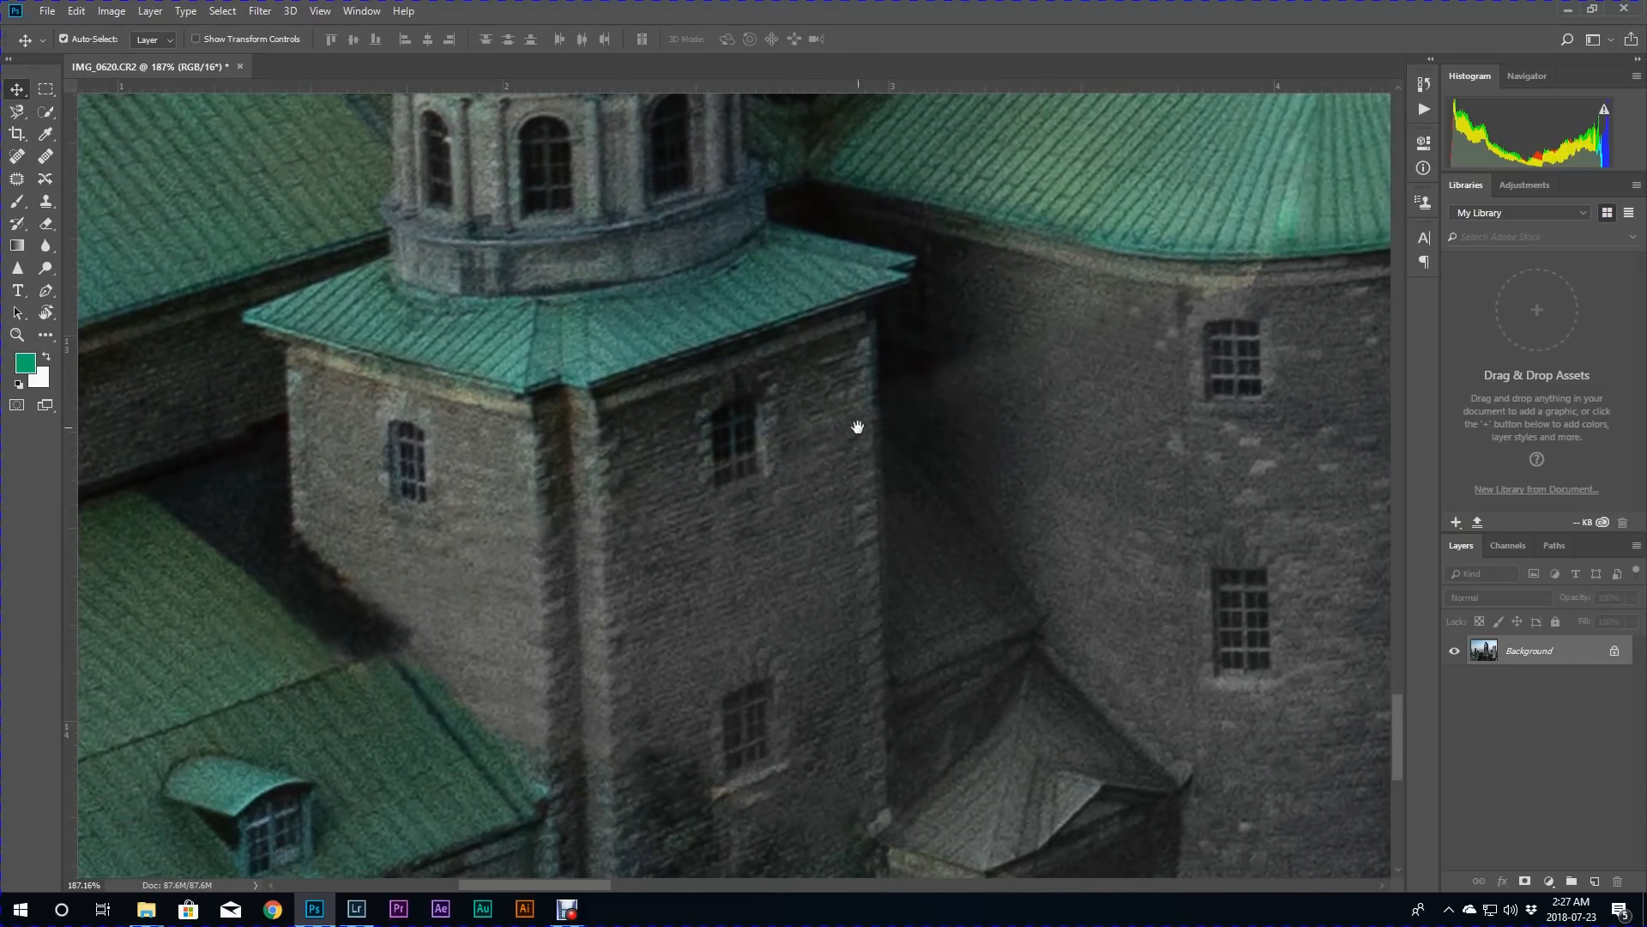
pyautogui.hotkey('ctrl', '0')
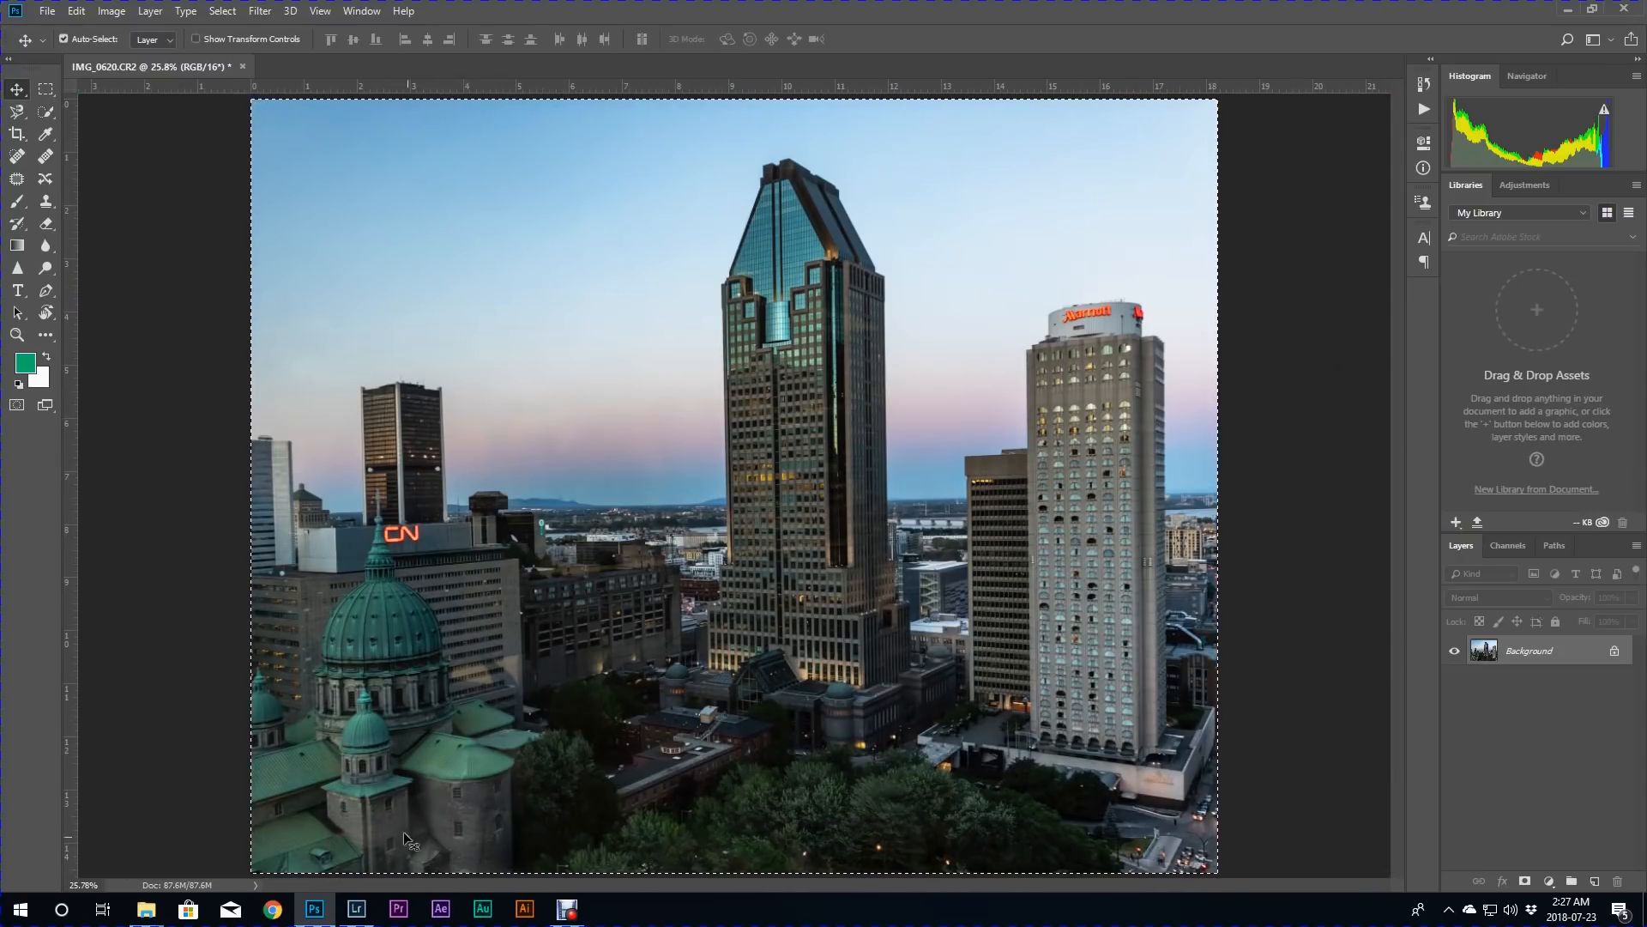
pyautogui.hotkey('ctrl', '1')
pyautogui.hotkey('ctrl', '0')
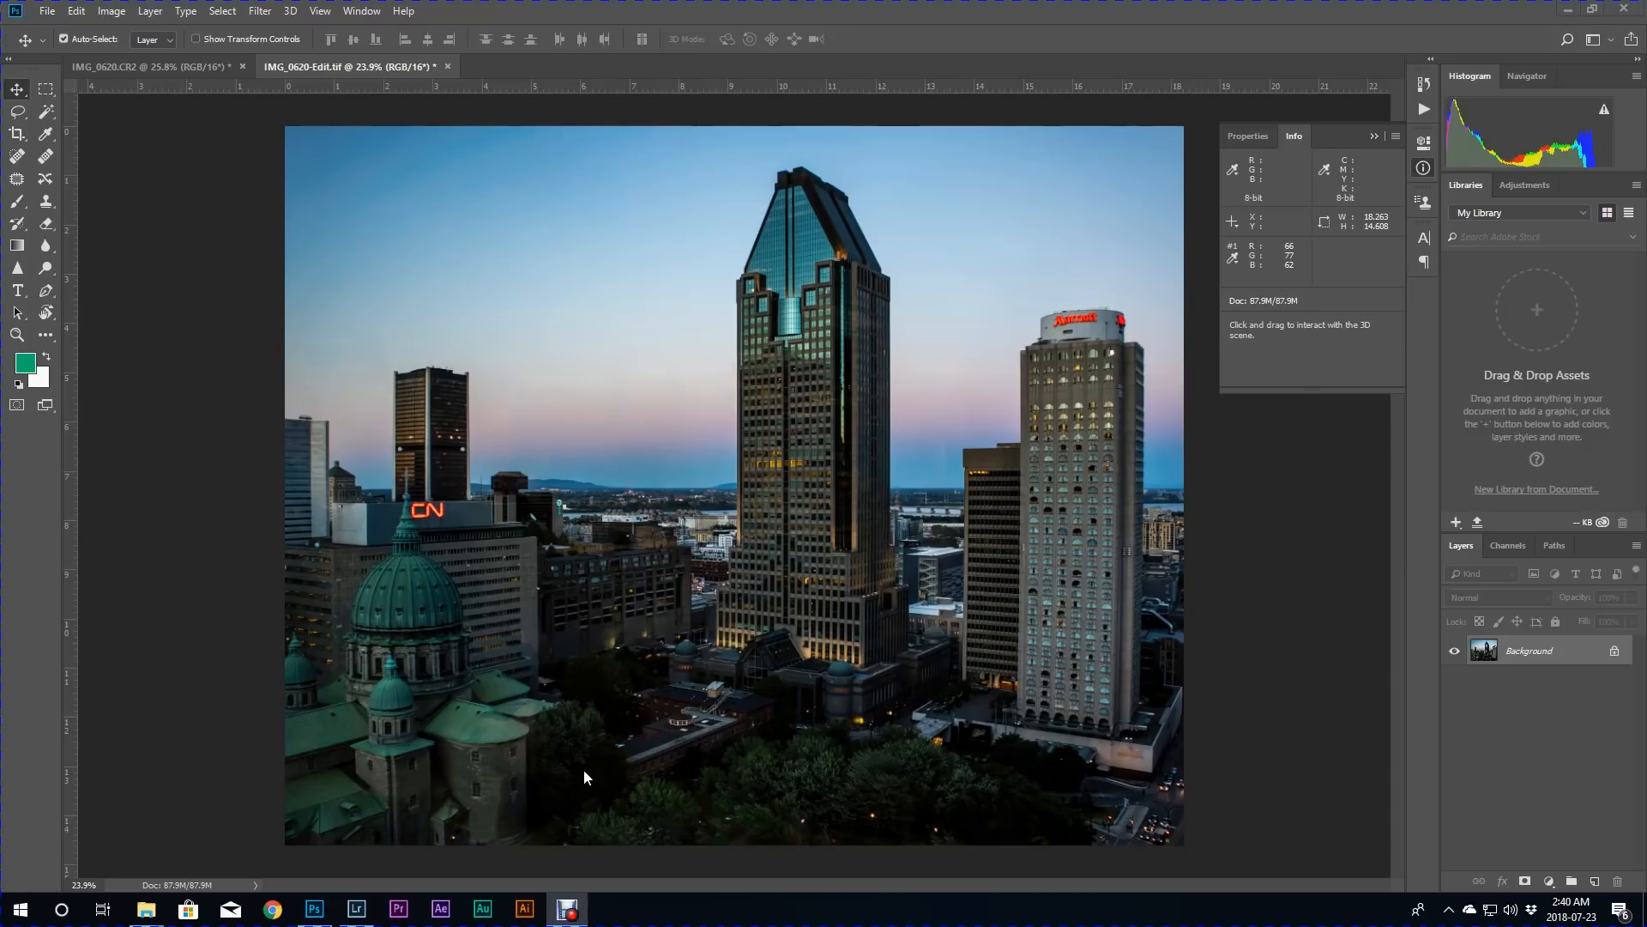
# Select the entire image in IMG_0620-Edit.tif.
pyautogui.hotkey('ctrl', 'a')
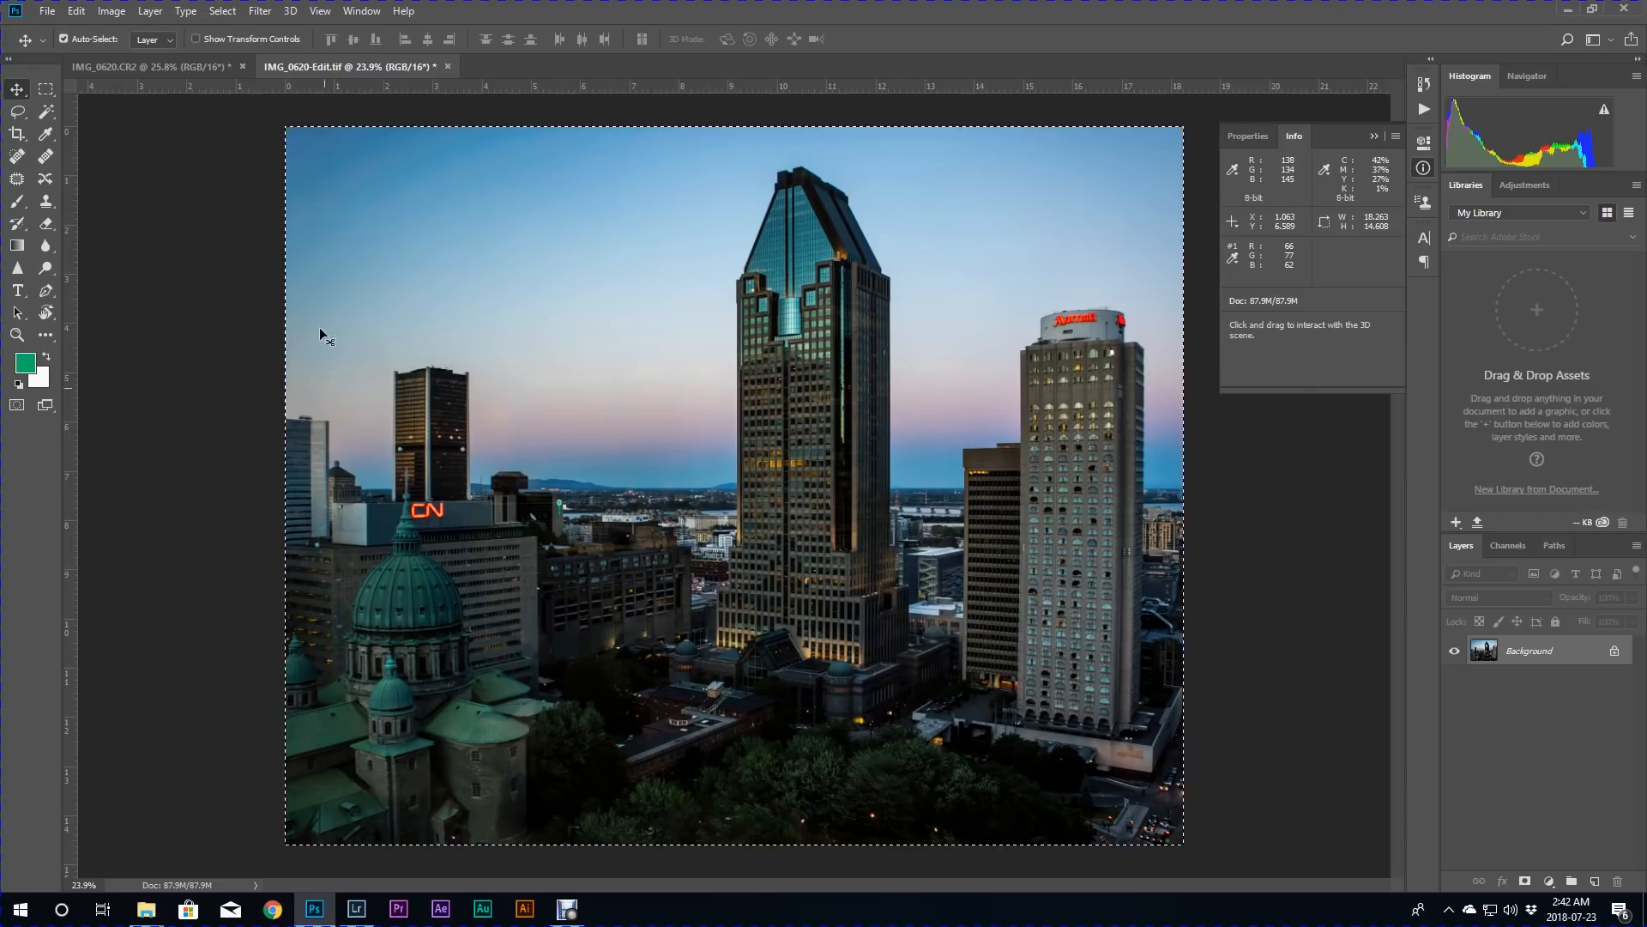
# Save the edited photo and switch to Lightroom Classic.
pyautogui.click(47, 12)
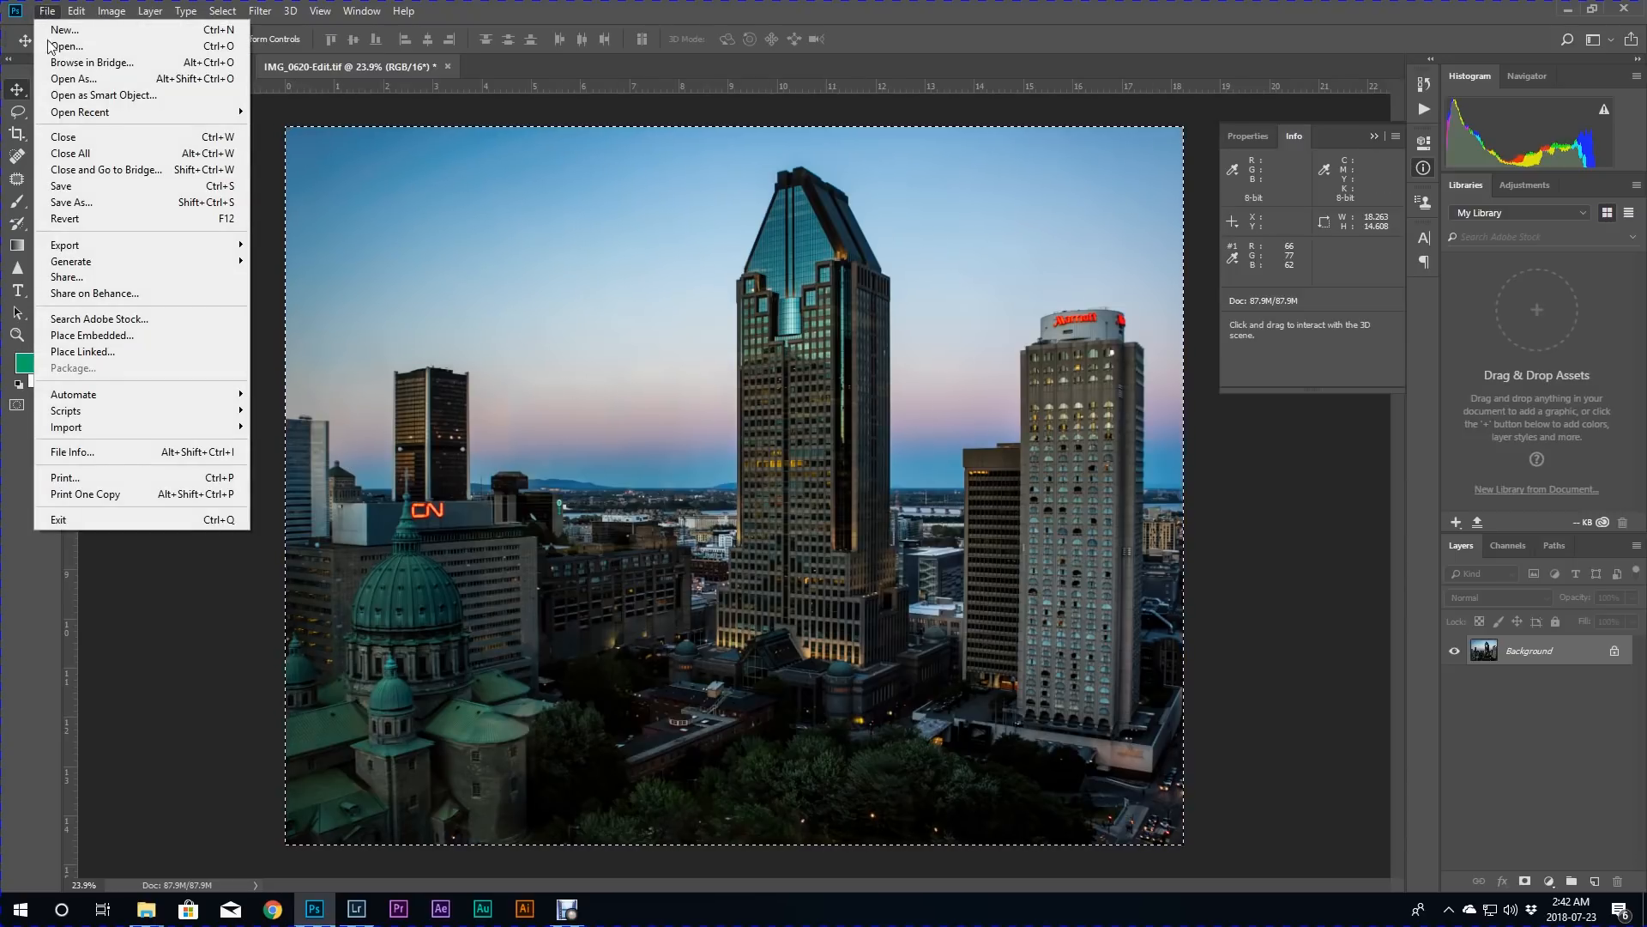
pyautogui.click(67, 192)
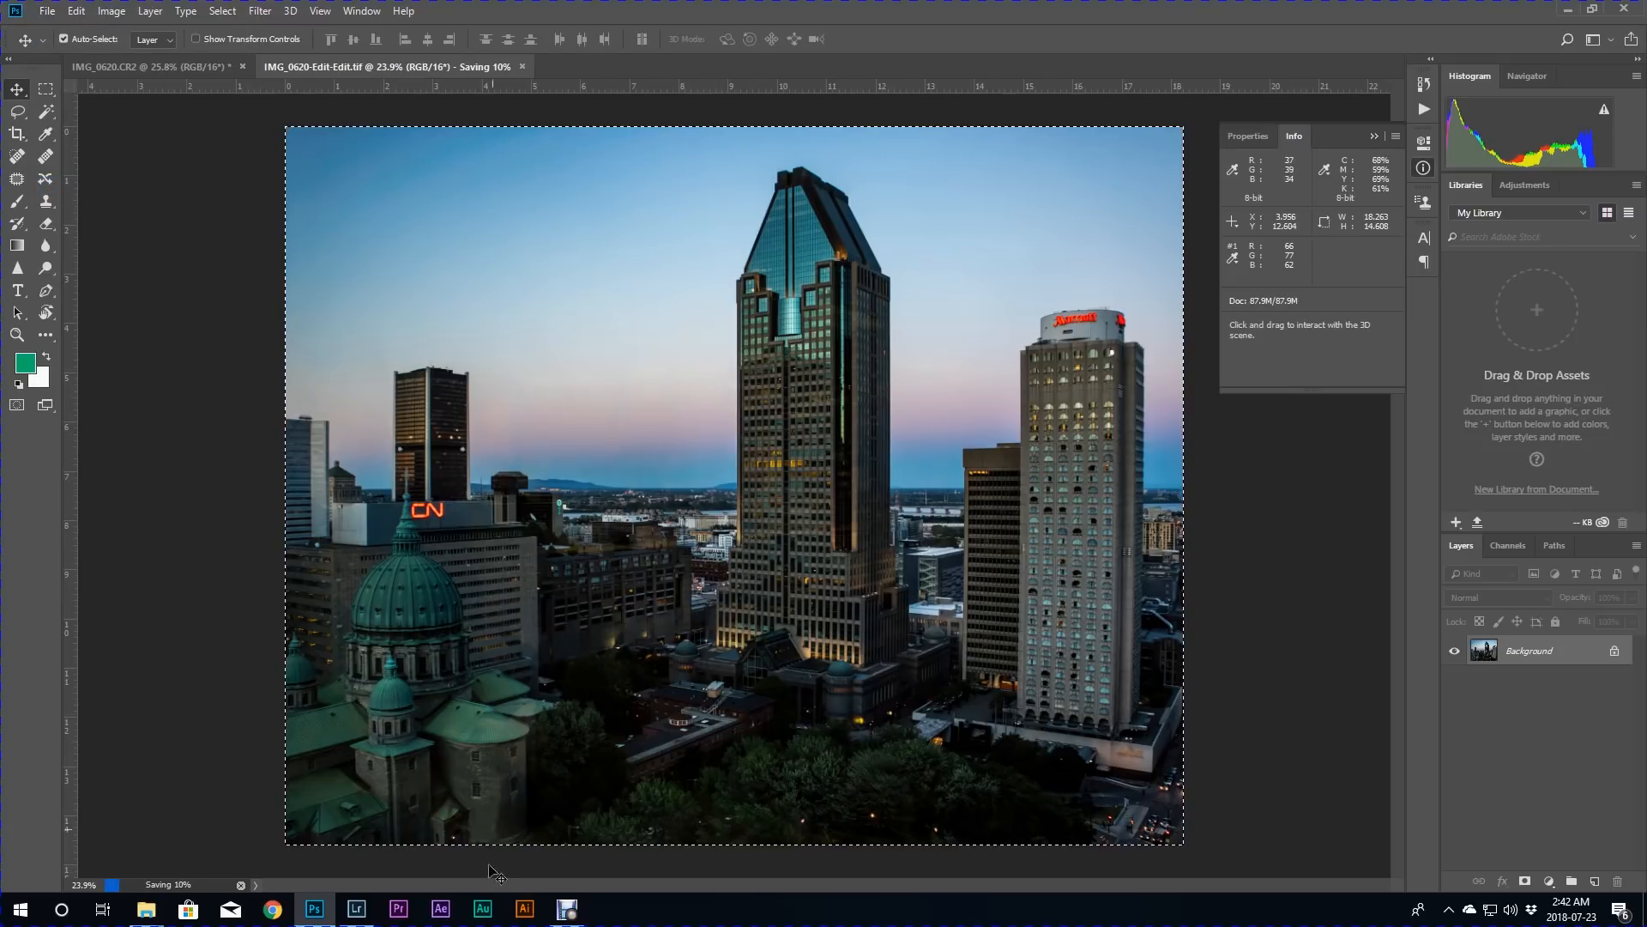
pyautogui.click(369, 915)
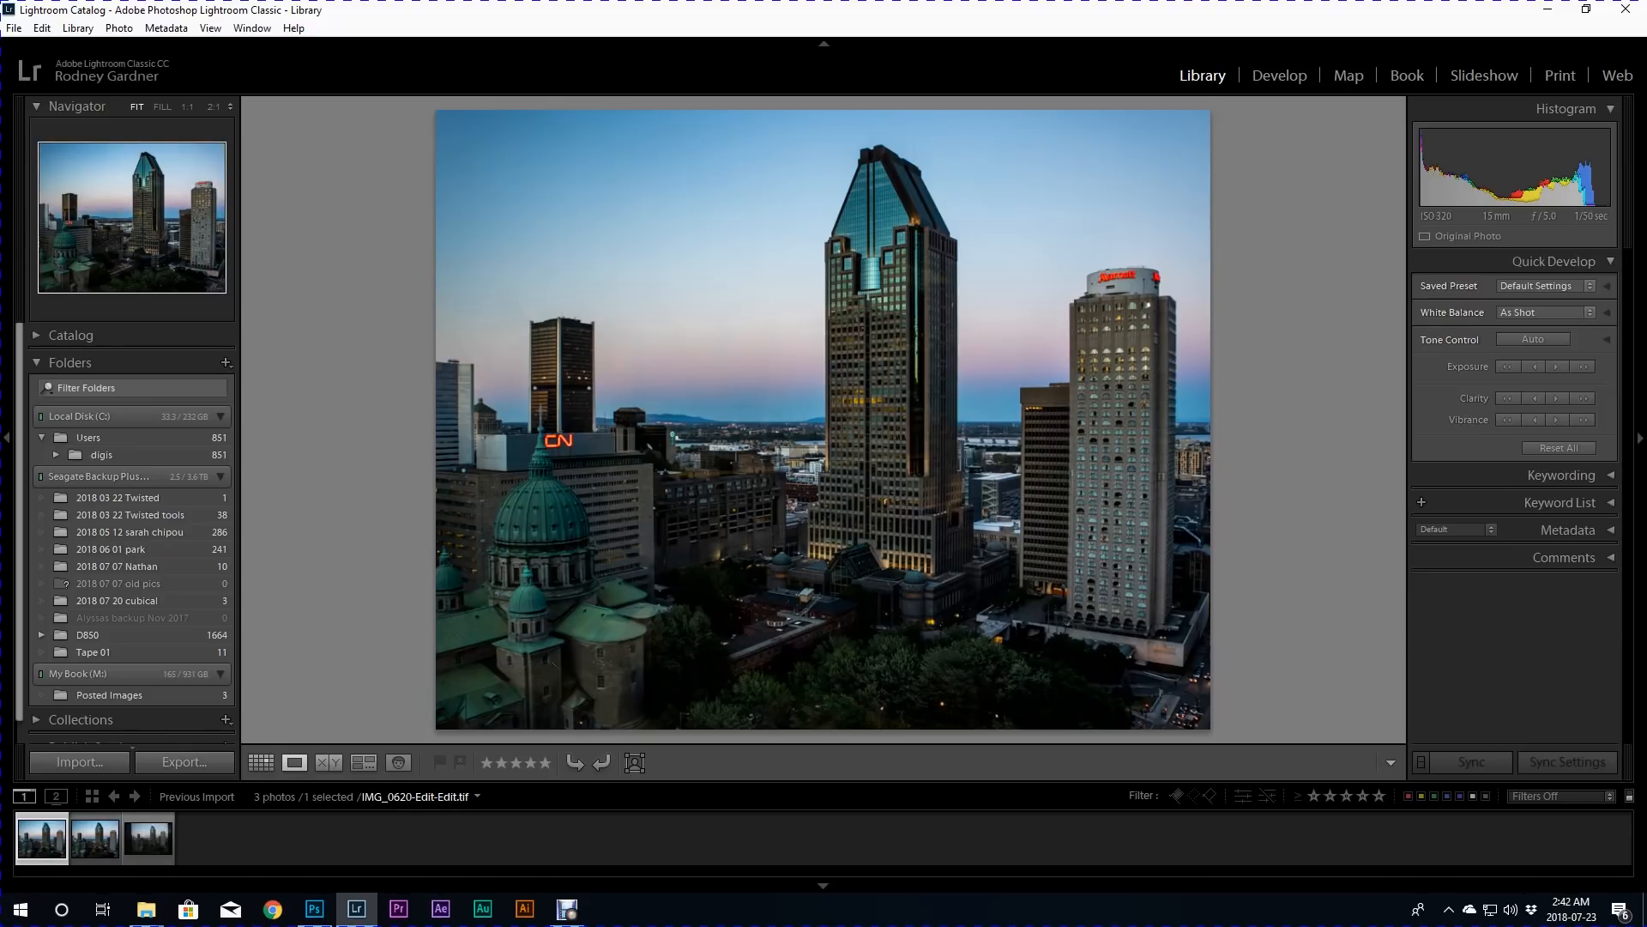
# Compare the original IMG_0620.CR2 with the edited IMG_0620-Edit-Edit.tif, and open the edited version in the Develop module.
pyautogui.click(147, 845)
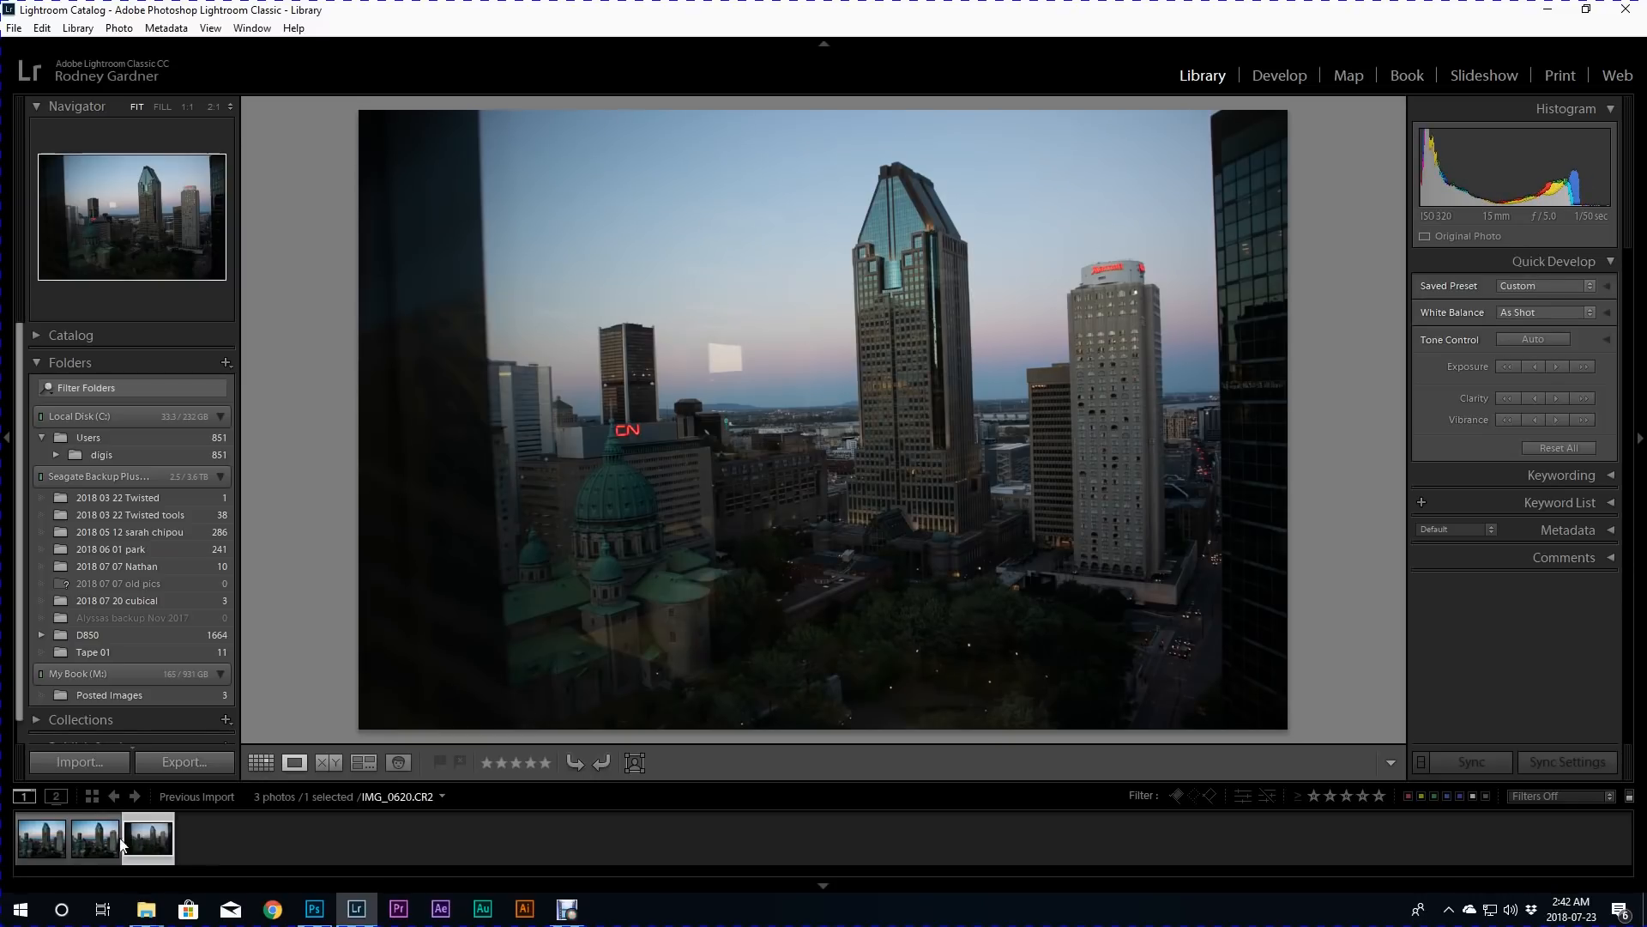
pyautogui.click(41, 845)
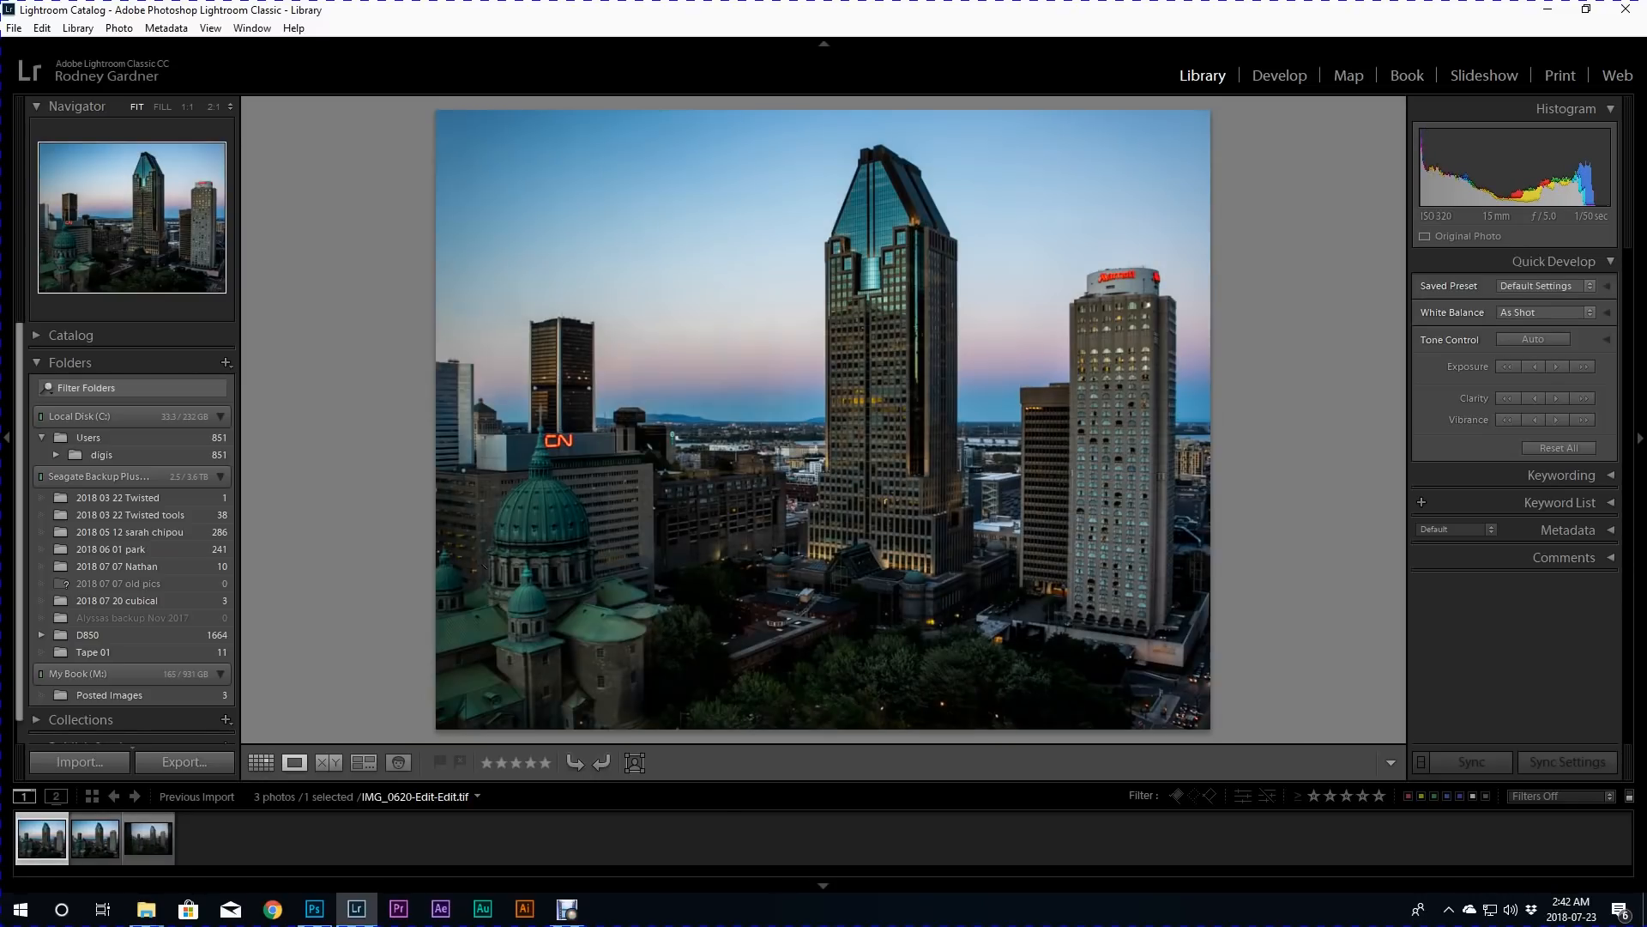
pyautogui.press('d')
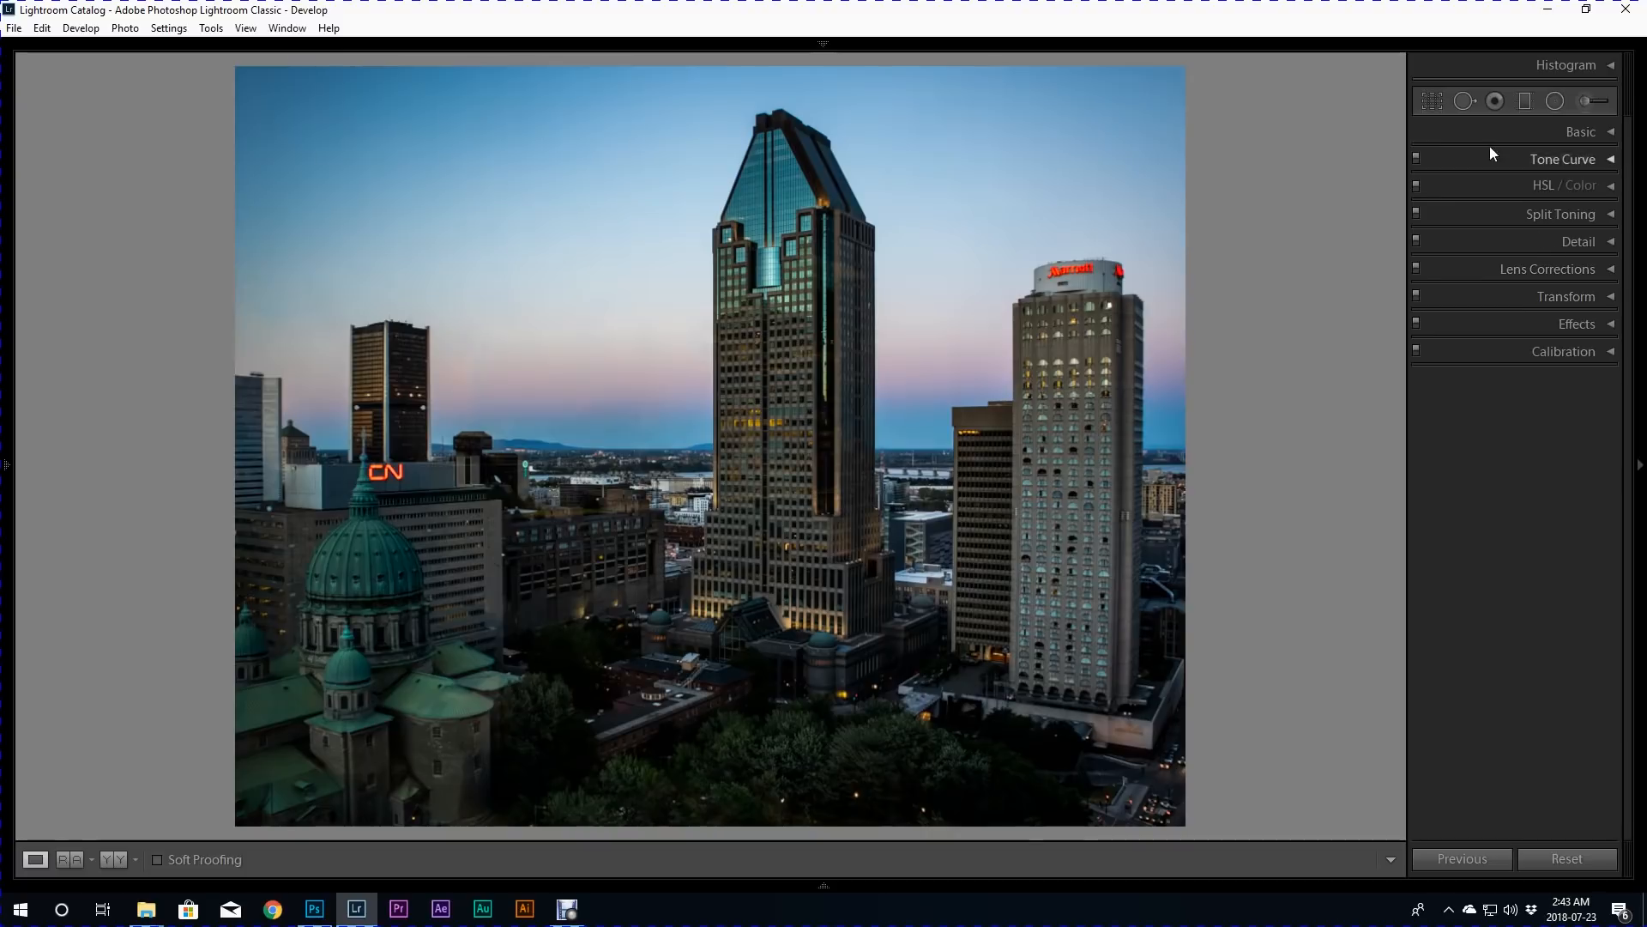
# Try the Medium and Strong Contrast point curves on the photo's tone curve and settle on Medium Contrast.
pyautogui.click(1431, 101)
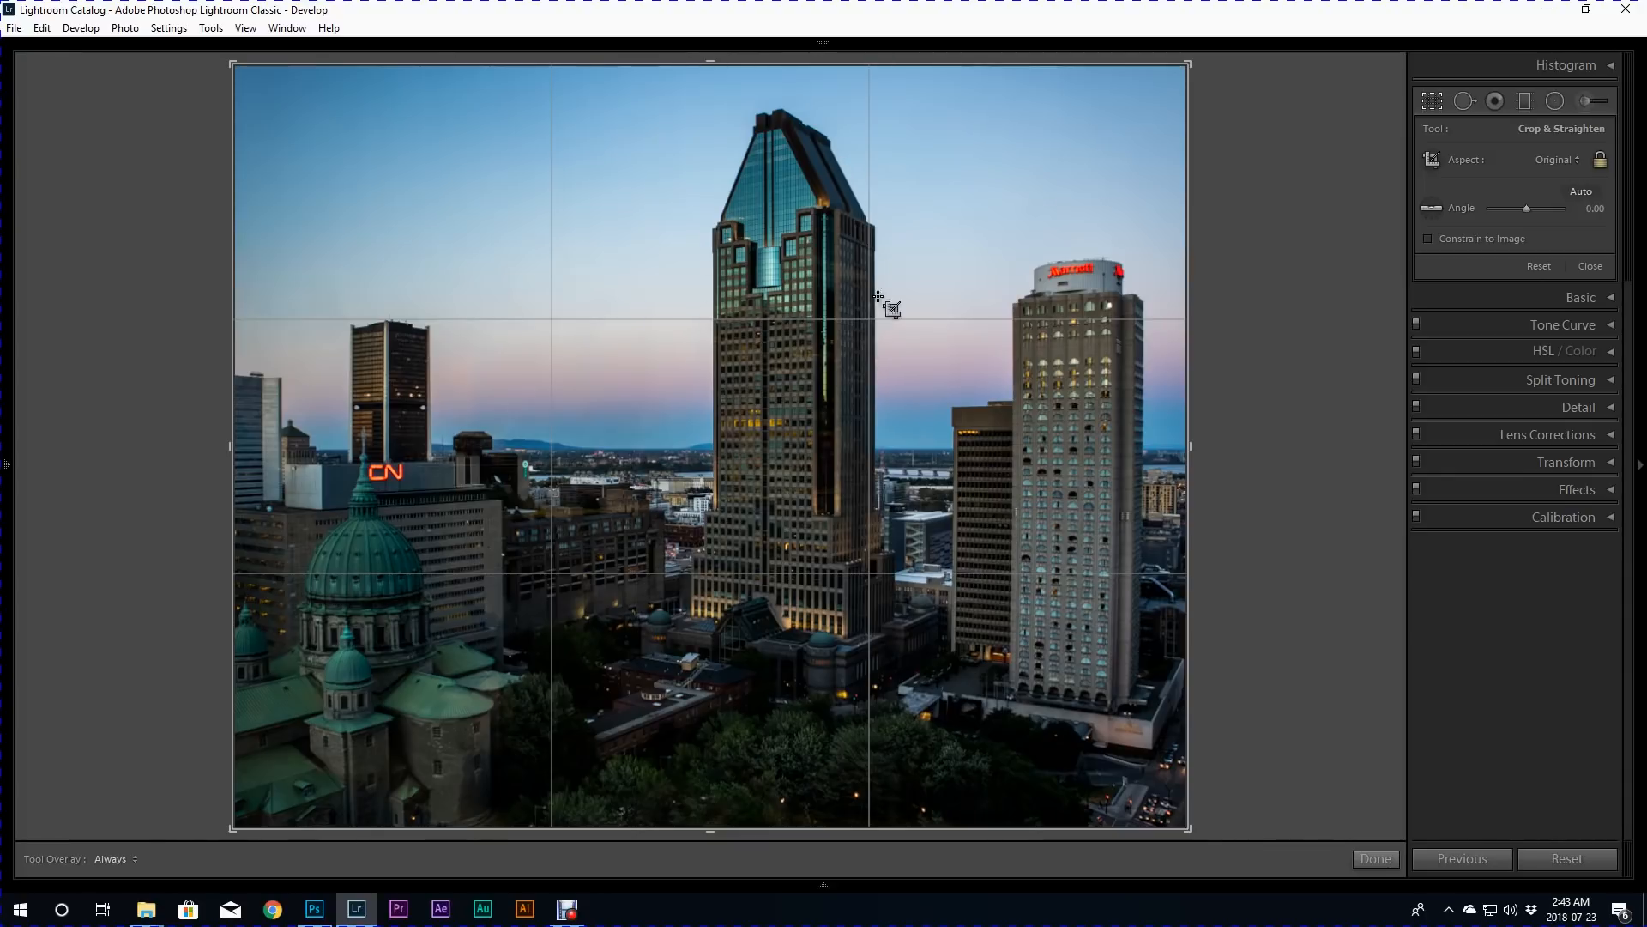
pyautogui.click(1570, 297)
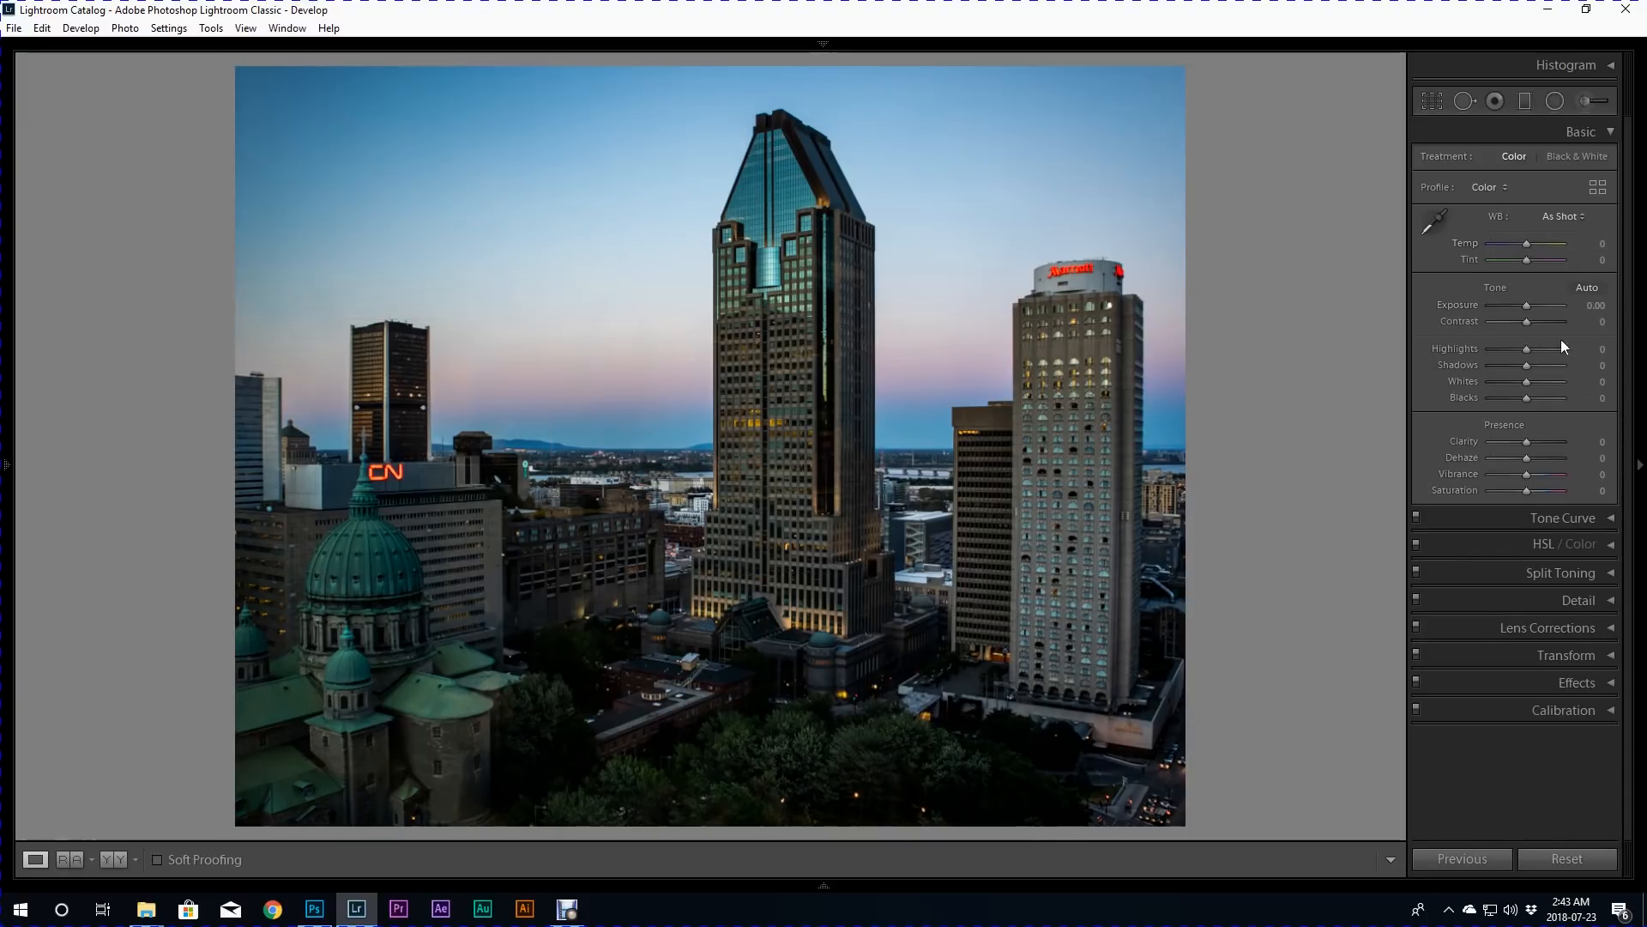
pyautogui.click(1575, 522)
pyautogui.click(1513, 823)
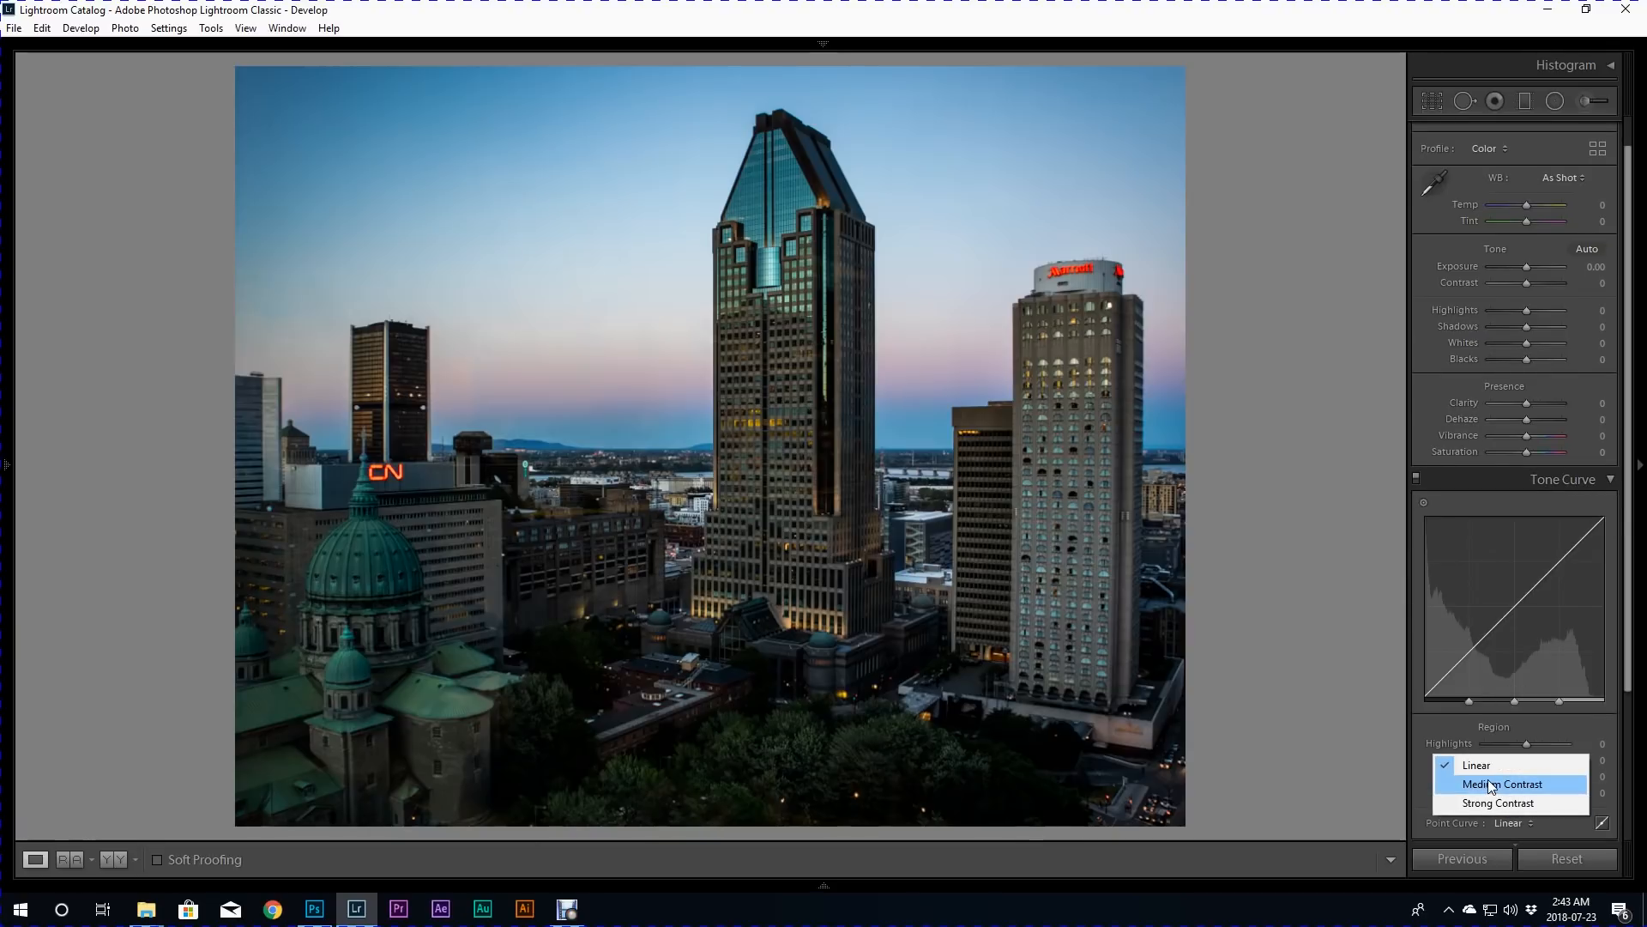
pyautogui.click(1484, 785)
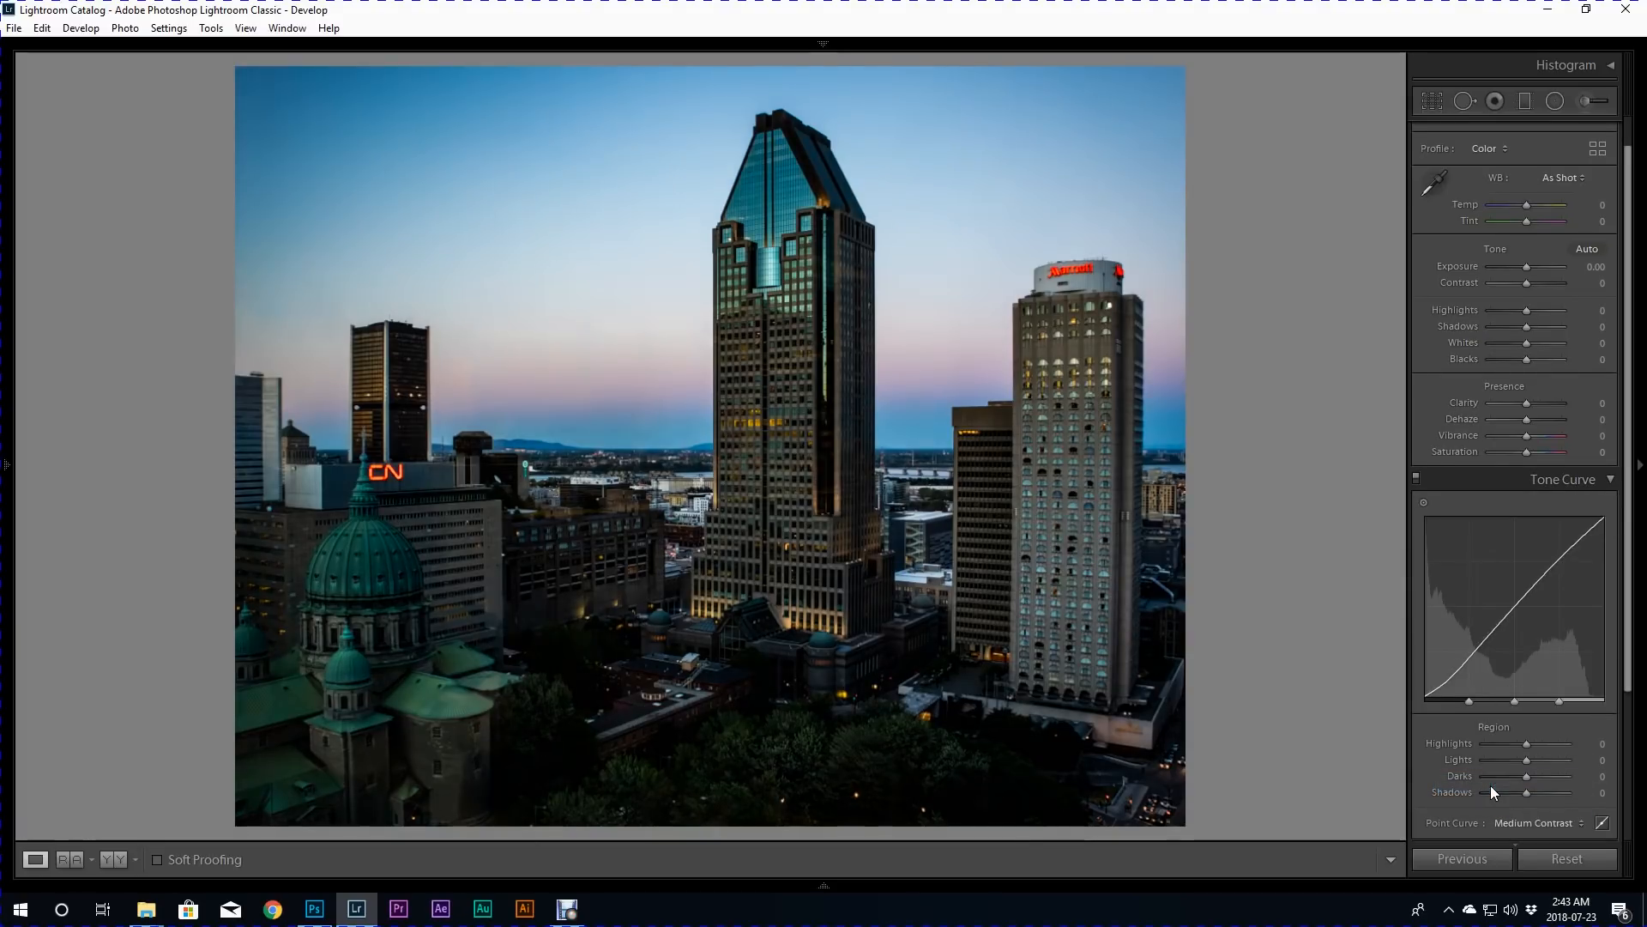
pyautogui.click(1513, 826)
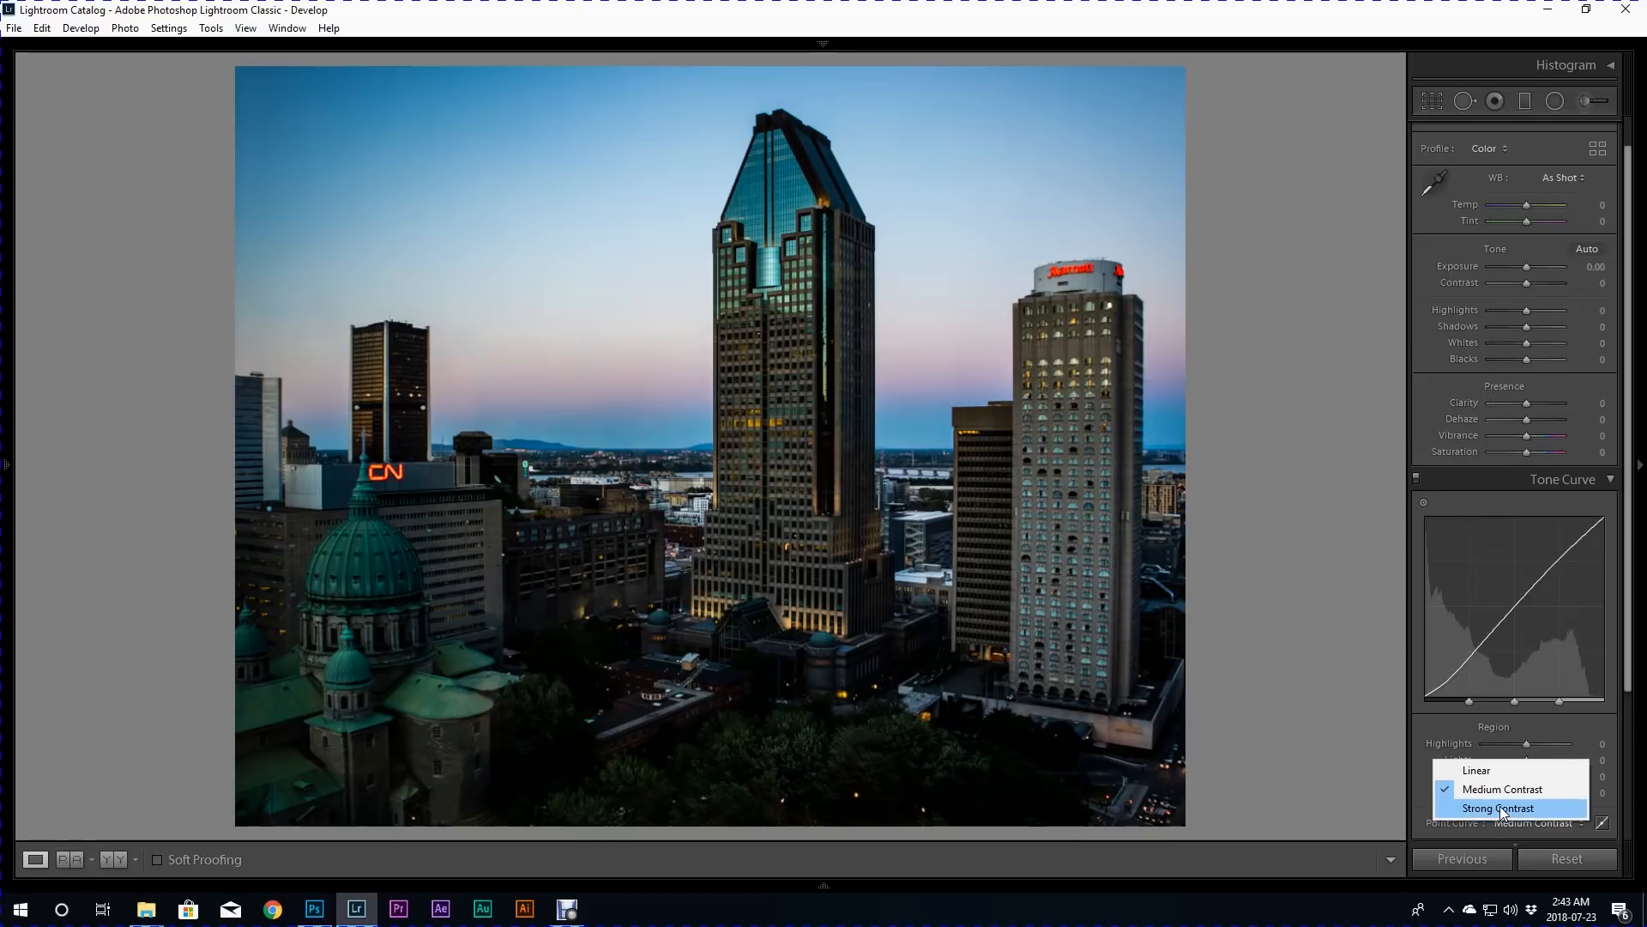
pyautogui.click(1500, 806)
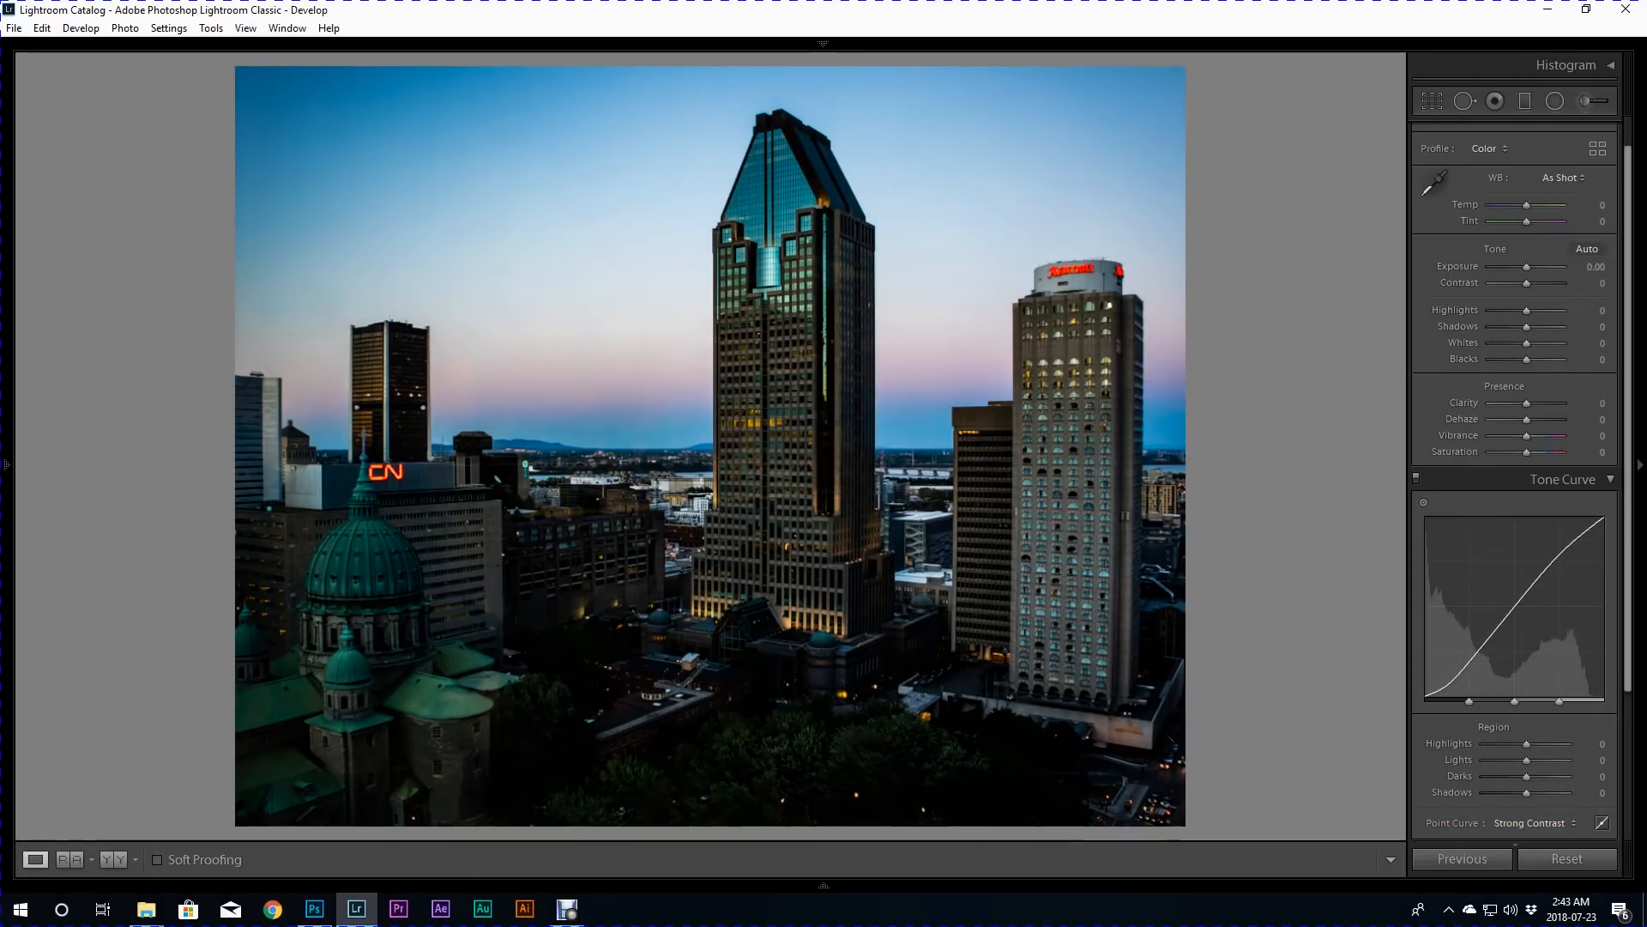
pyautogui.click(1524, 824)
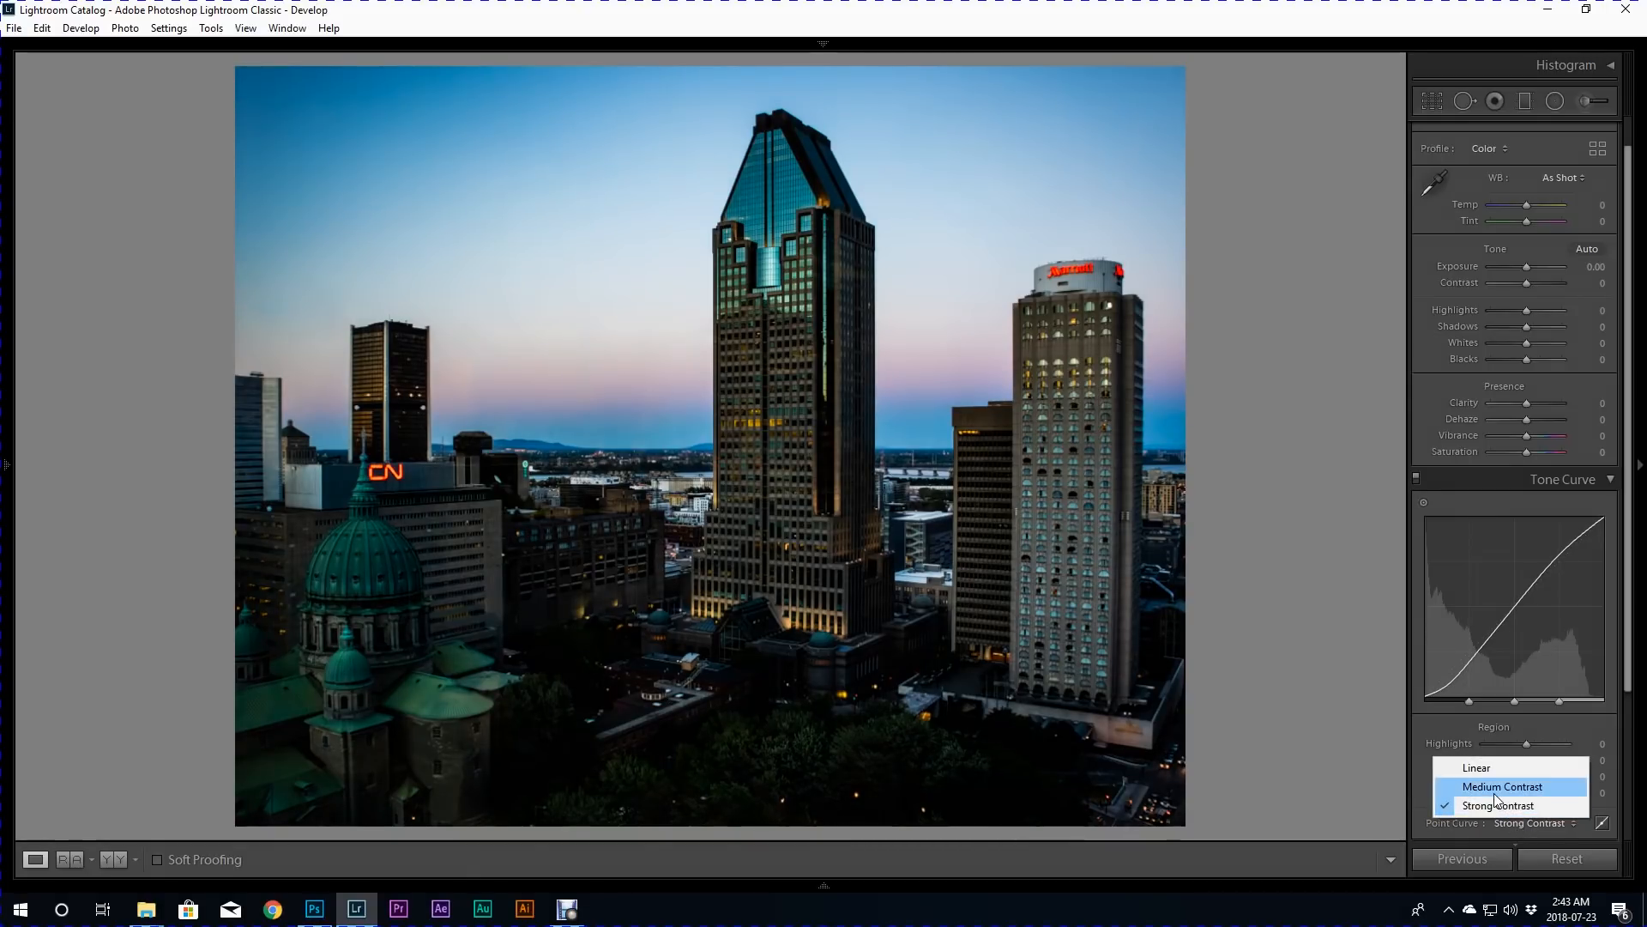
pyautogui.click(1493, 786)
# Check the dark trees and low rooftops up close and raise the photo's Shadows to +24.
pyautogui.click(621, 704)
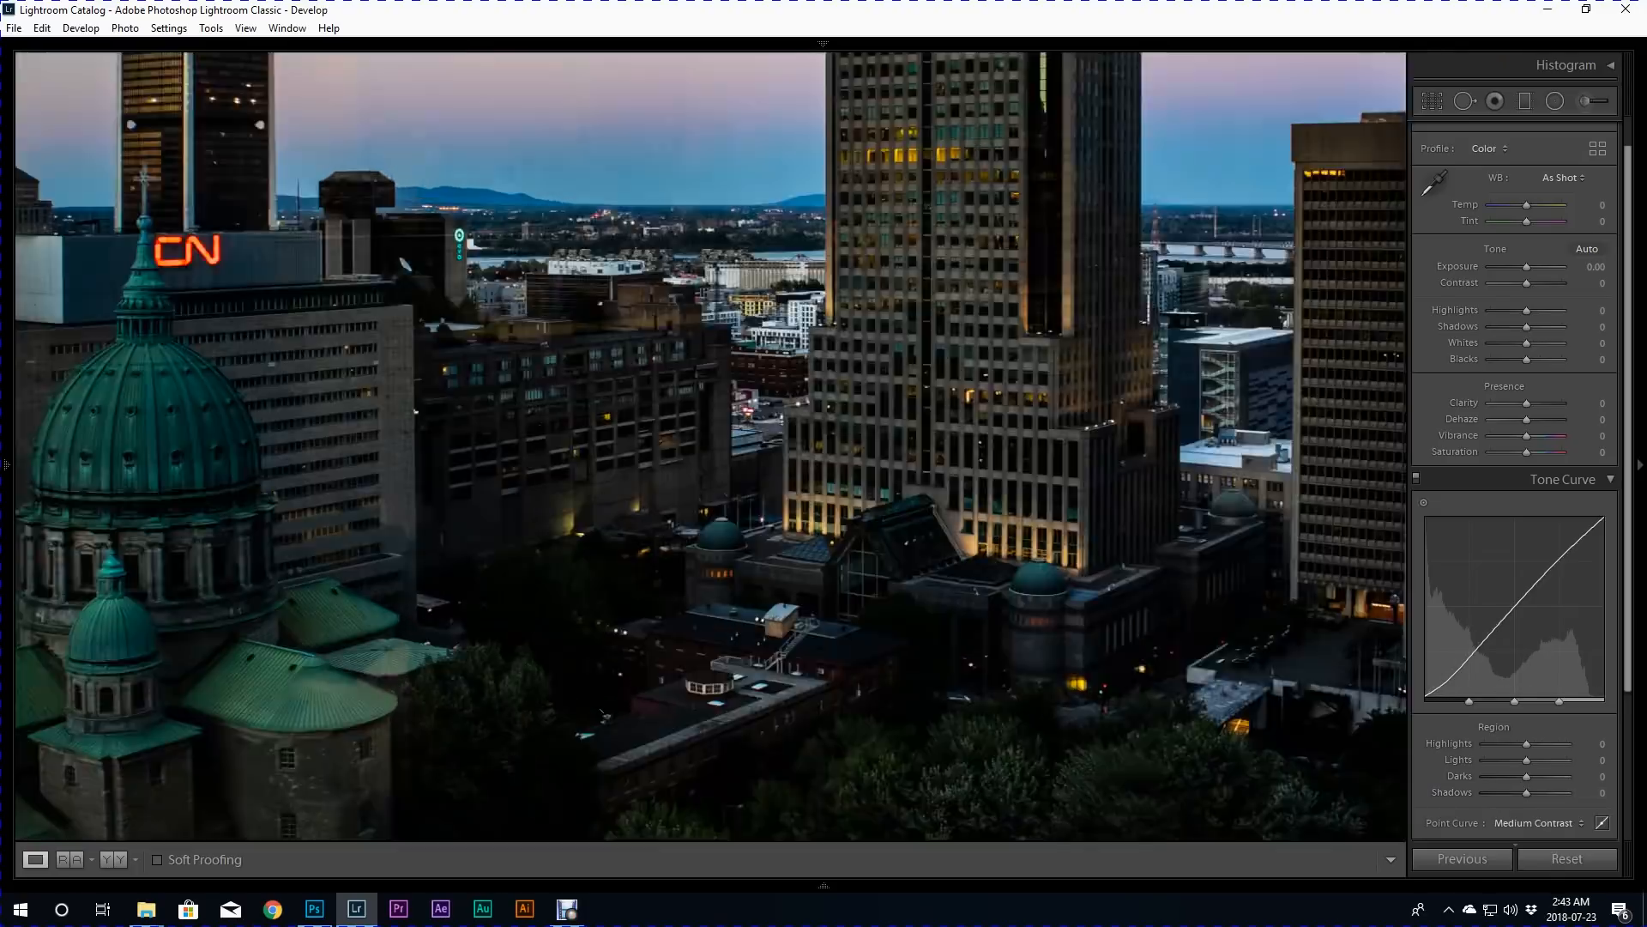
pyautogui.moveTo(665, 676); pyautogui.dragTo(721, 513)
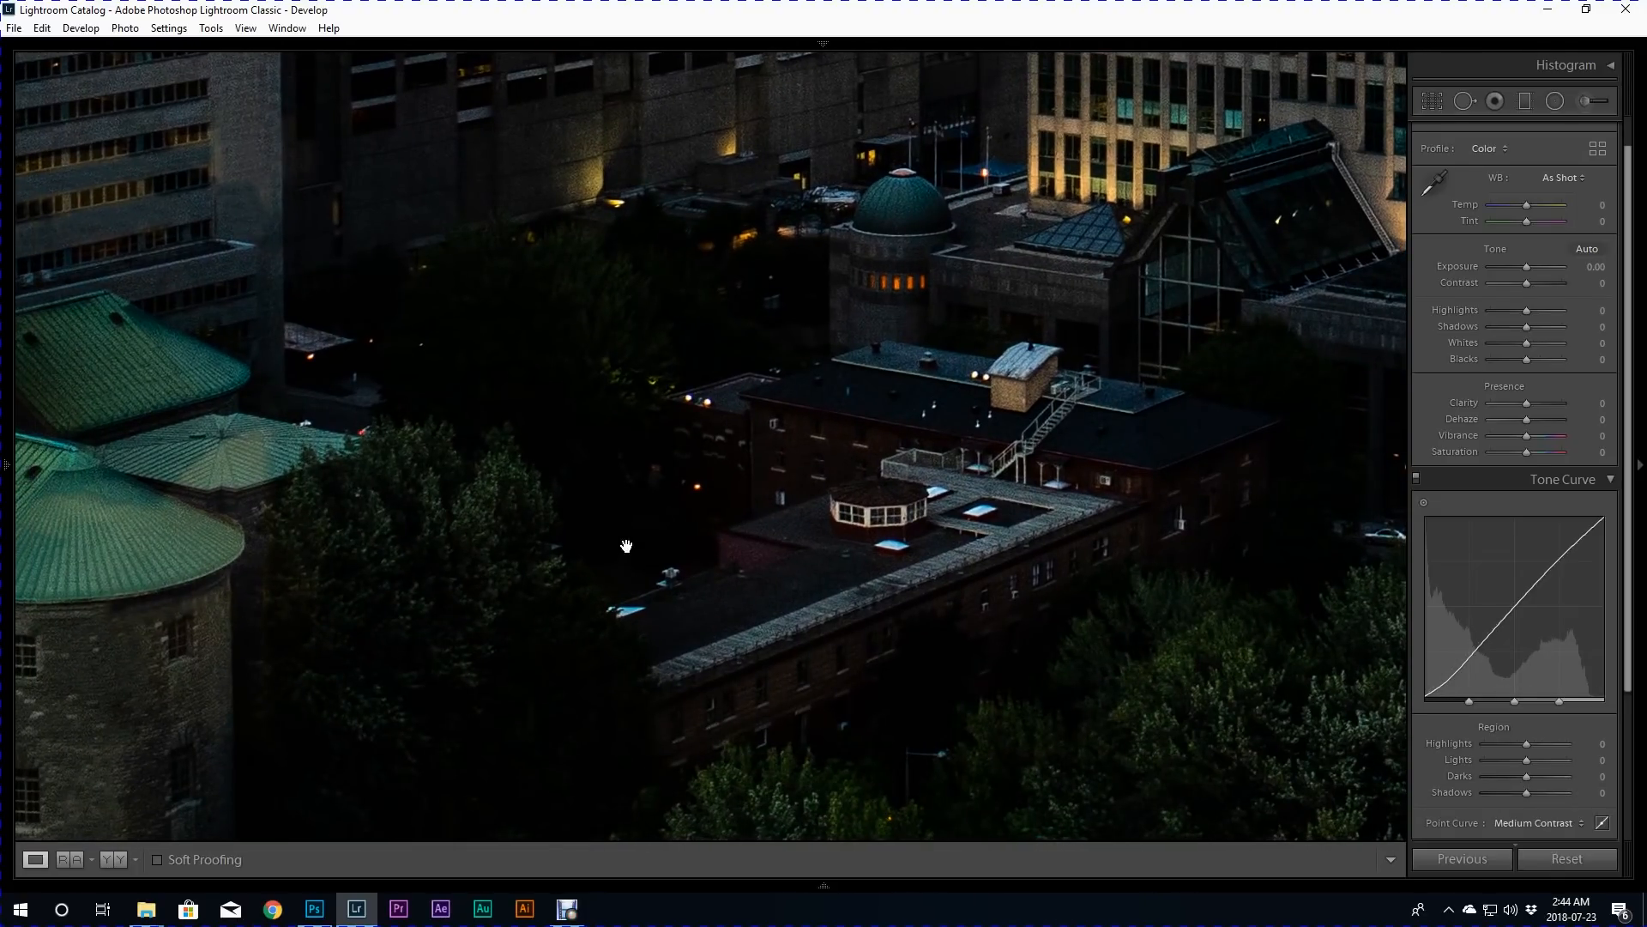
pyautogui.click(654, 563)
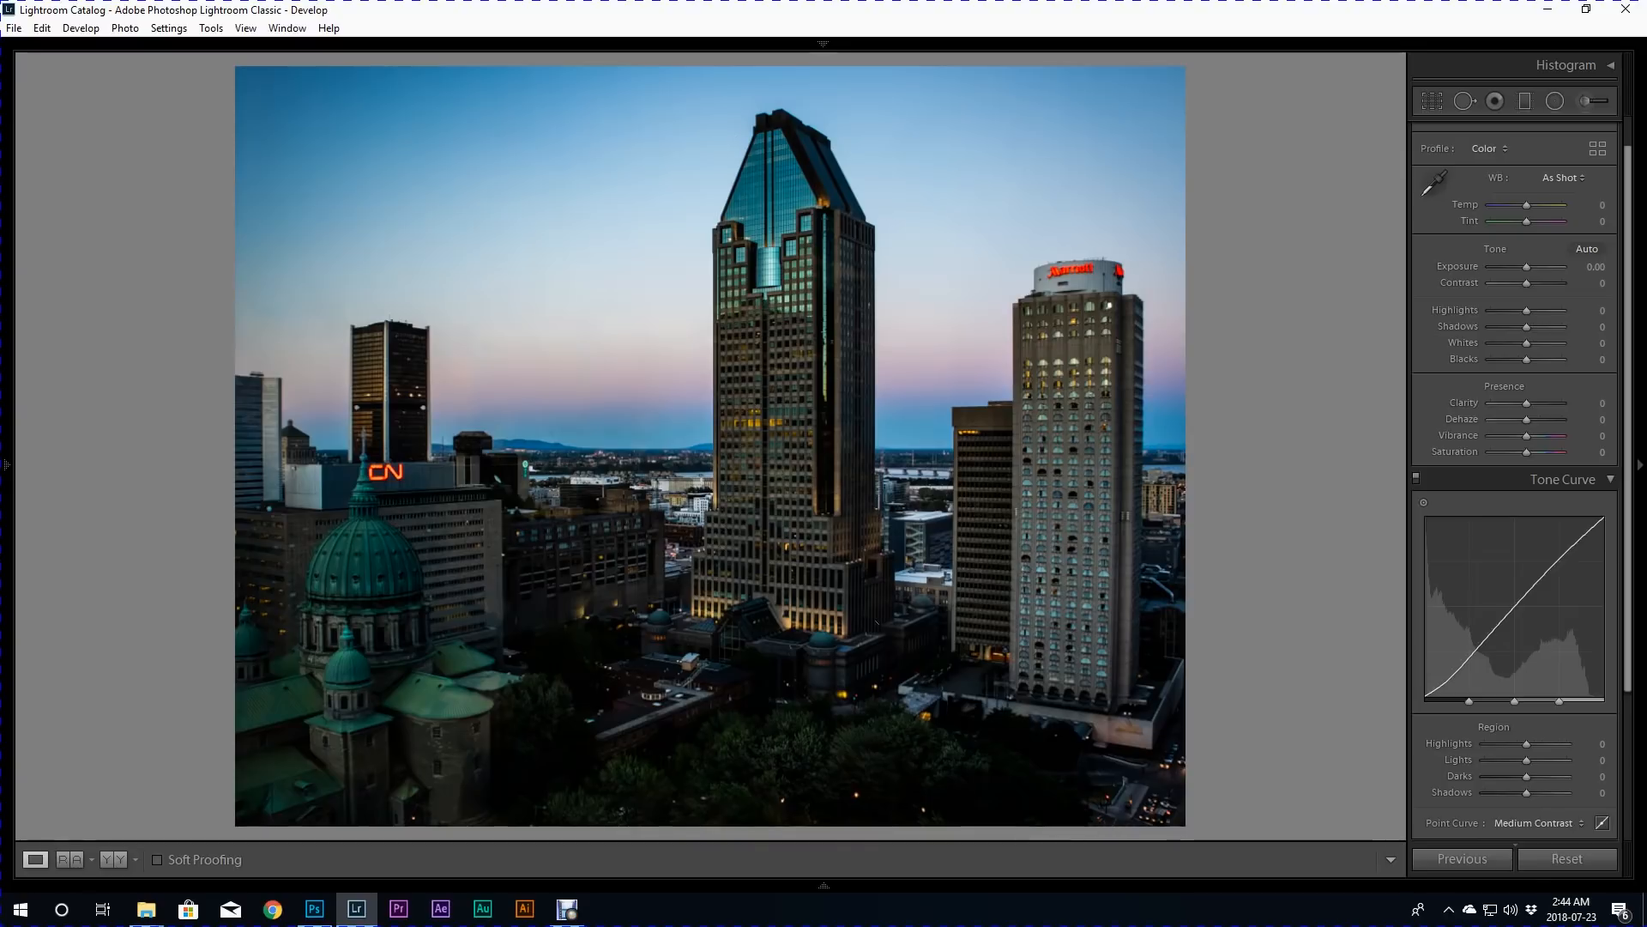
pyautogui.click(1509, 517)
# Set the HSL saturation to Red +7, Orange +29, Blue +13, Purple +16 and Magenta +11, checking the skyline up close.
pyautogui.click(1536, 543)
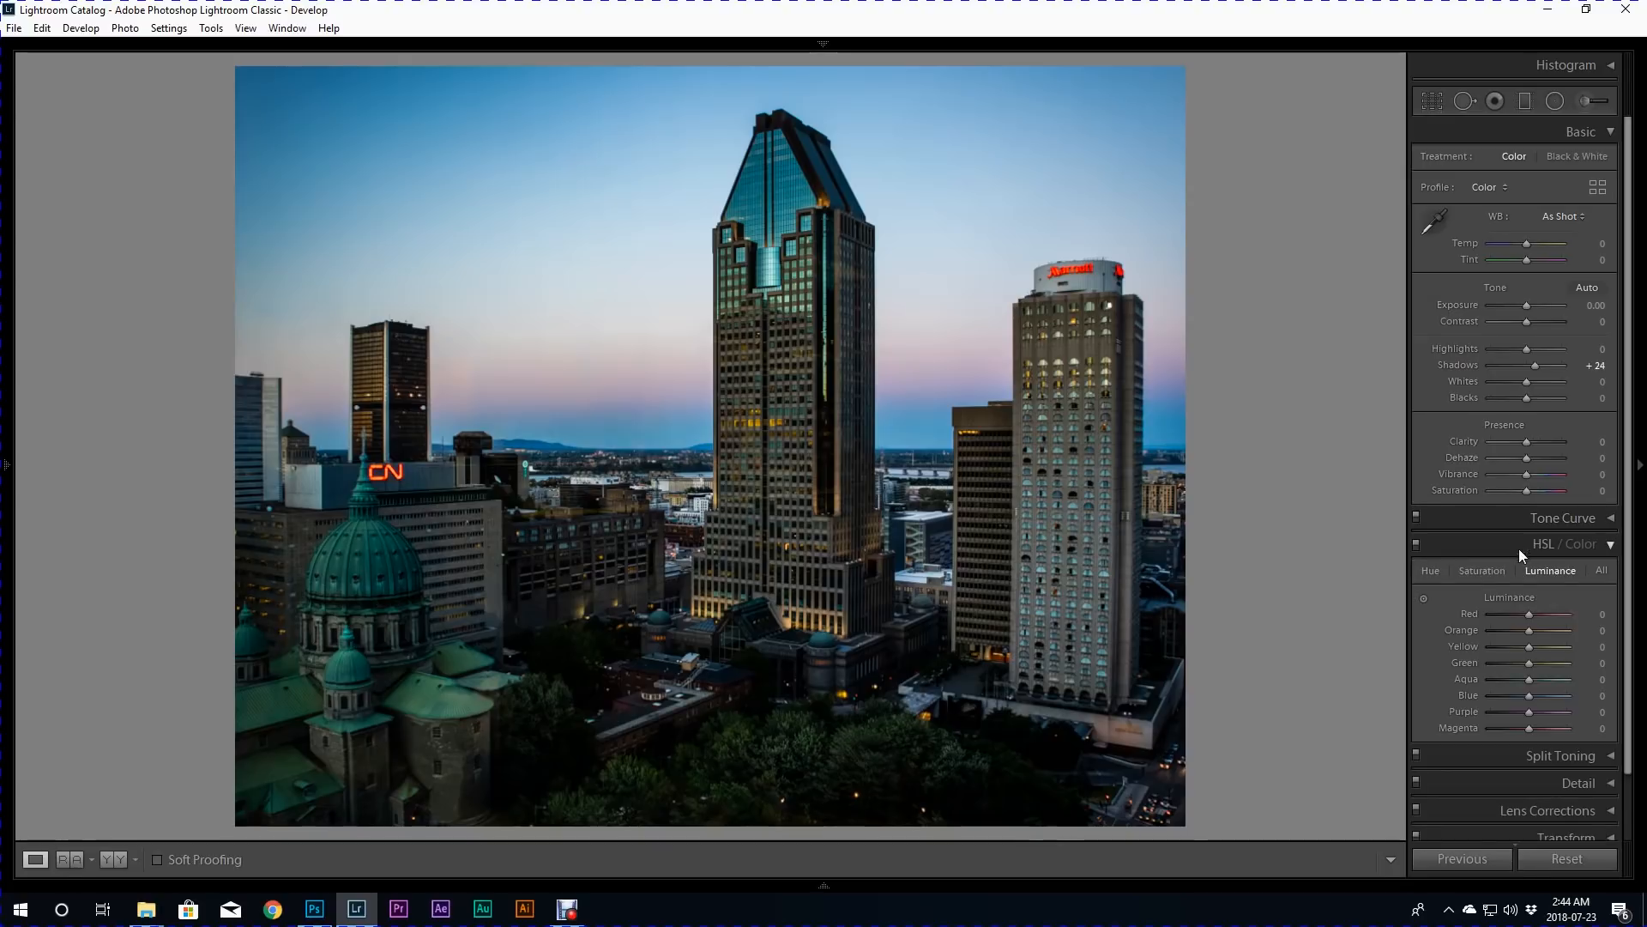
pyautogui.click(1480, 570)
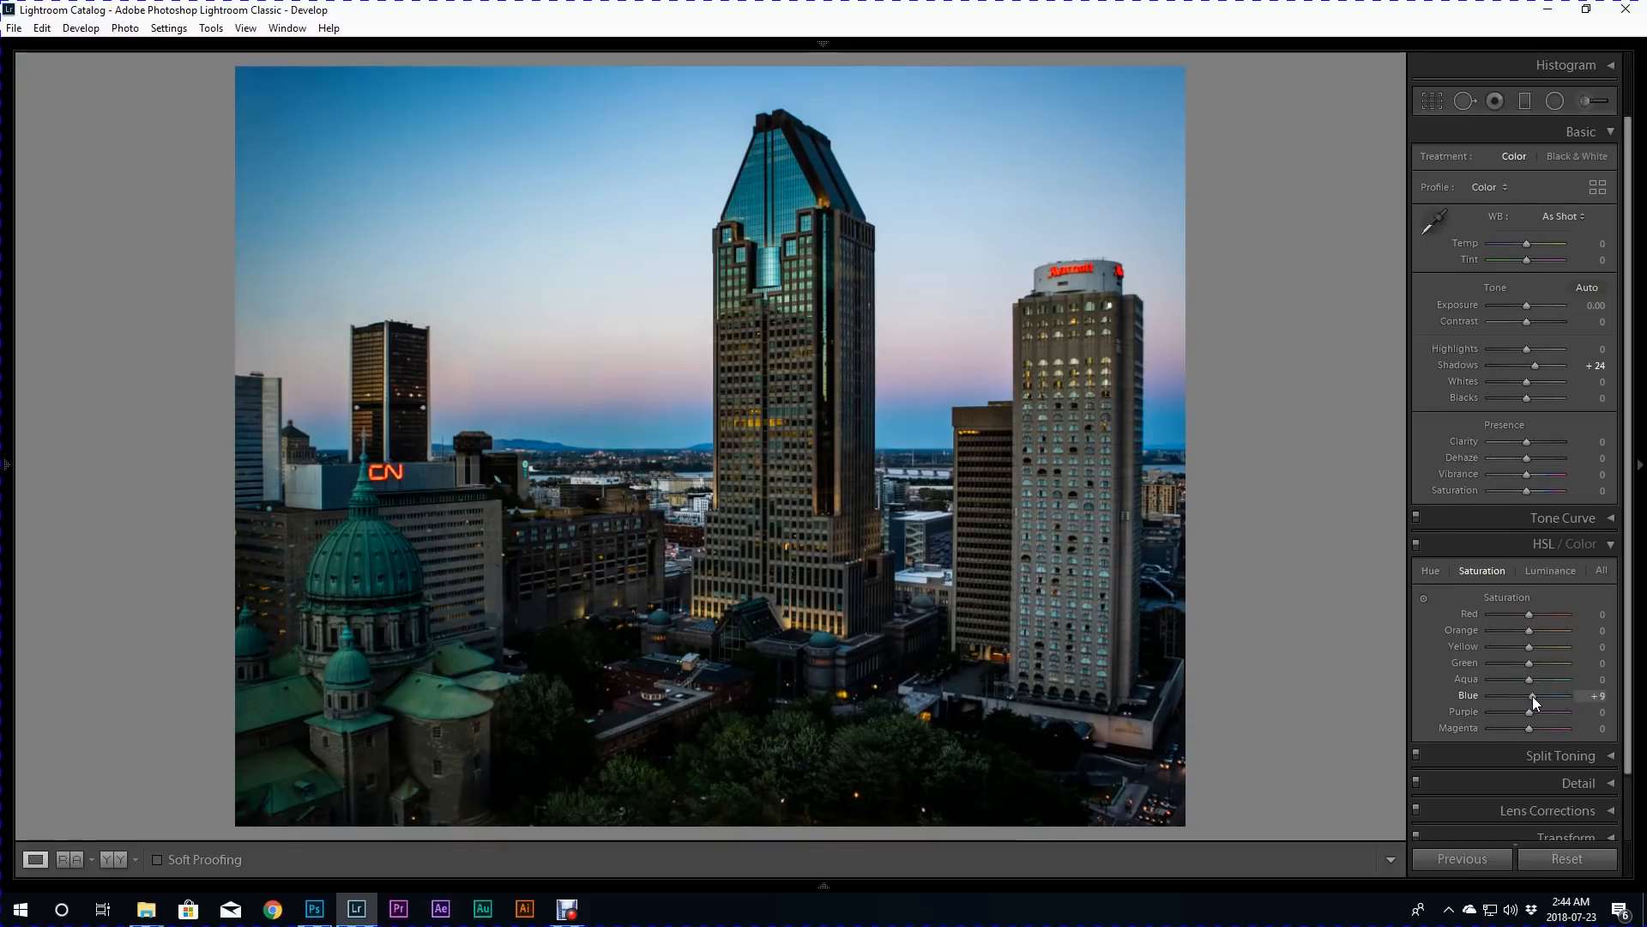
pyautogui.moveTo(1535, 698); pyautogui.dragTo(1533, 698)
pyautogui.moveTo(1529, 631)
pyautogui.mouseDown()
pyautogui.moveTo(1611, 636)
pyautogui.moveTo(1464, 641)
pyautogui.moveTo(1532, 647)
pyautogui.moveTo(1534, 615)
pyautogui.mouseUp()
pyautogui.moveTo(1530, 730); pyautogui.dragTo(1581, 748)
pyautogui.moveTo(516, 386); pyautogui.dragTo(364, 426)
pyautogui.click(364, 426)
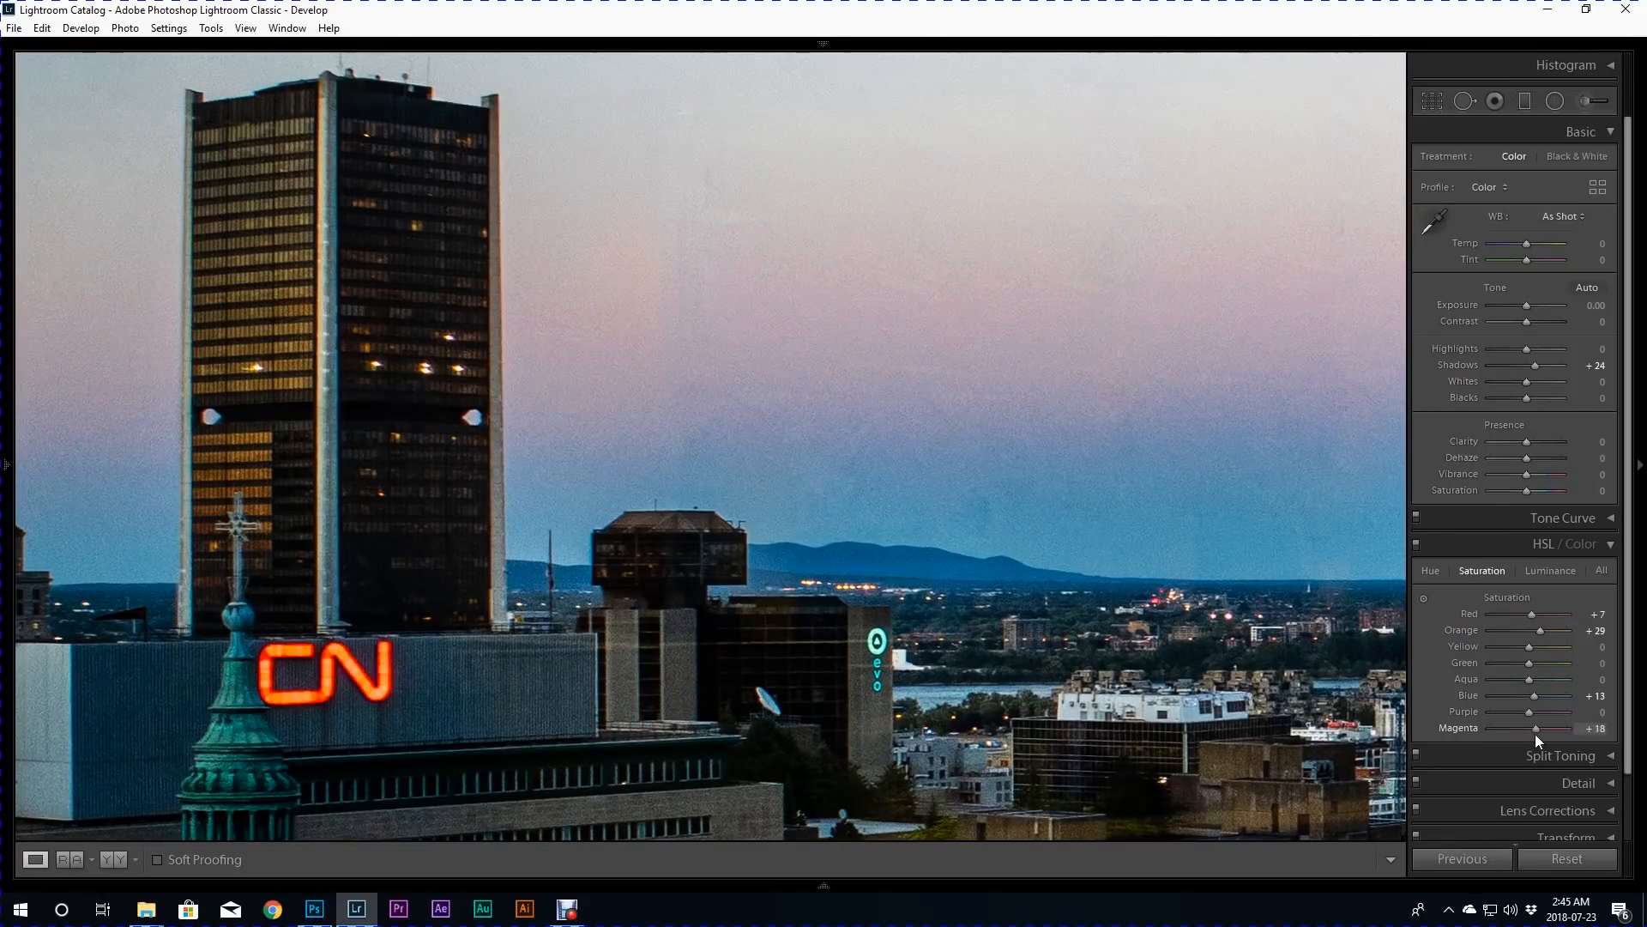
pyautogui.moveTo(1530, 726)
pyautogui.mouseDown()
pyautogui.moveTo(1568, 719)
pyautogui.moveTo(1551, 718)
pyautogui.mouseUp()
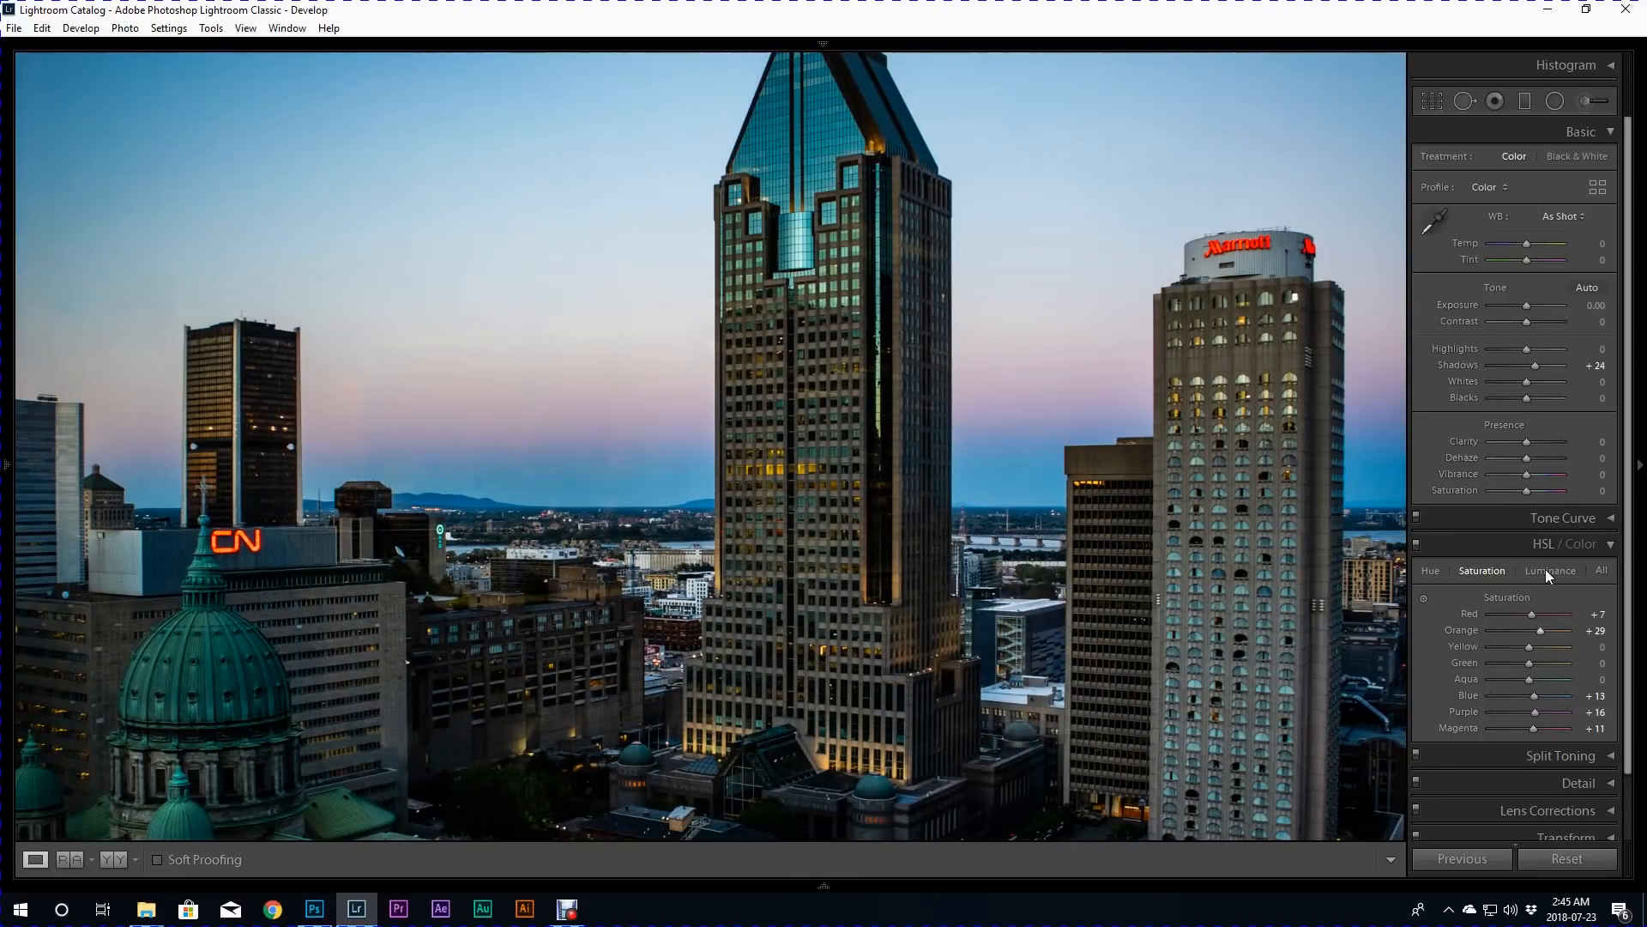
# Set the HSL luminance to Yellow +16 and Magenta -13, and fit the whole photo in view.
pyautogui.click(1548, 570)
pyautogui.moveTo(1529, 711); pyautogui.dragTo(1521, 659)
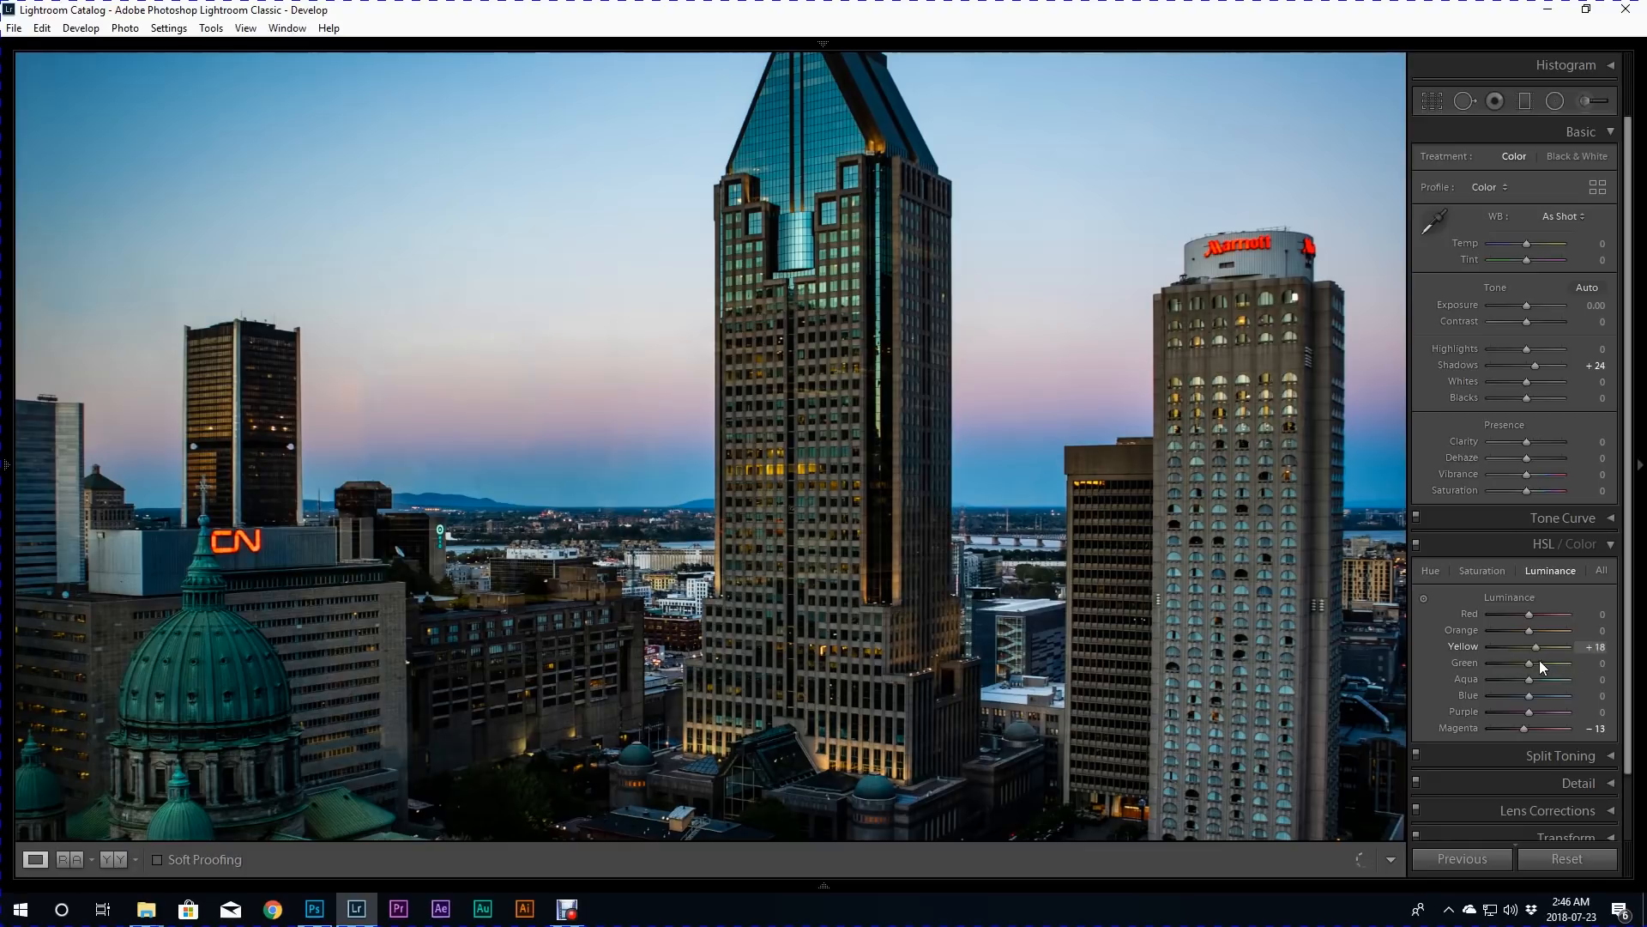
pyautogui.moveTo(892, 562); pyautogui.dragTo(908, 419)
pyautogui.click(909, 420)
pyautogui.click(908, 420)
pyautogui.hotkey('ctrl', '0')
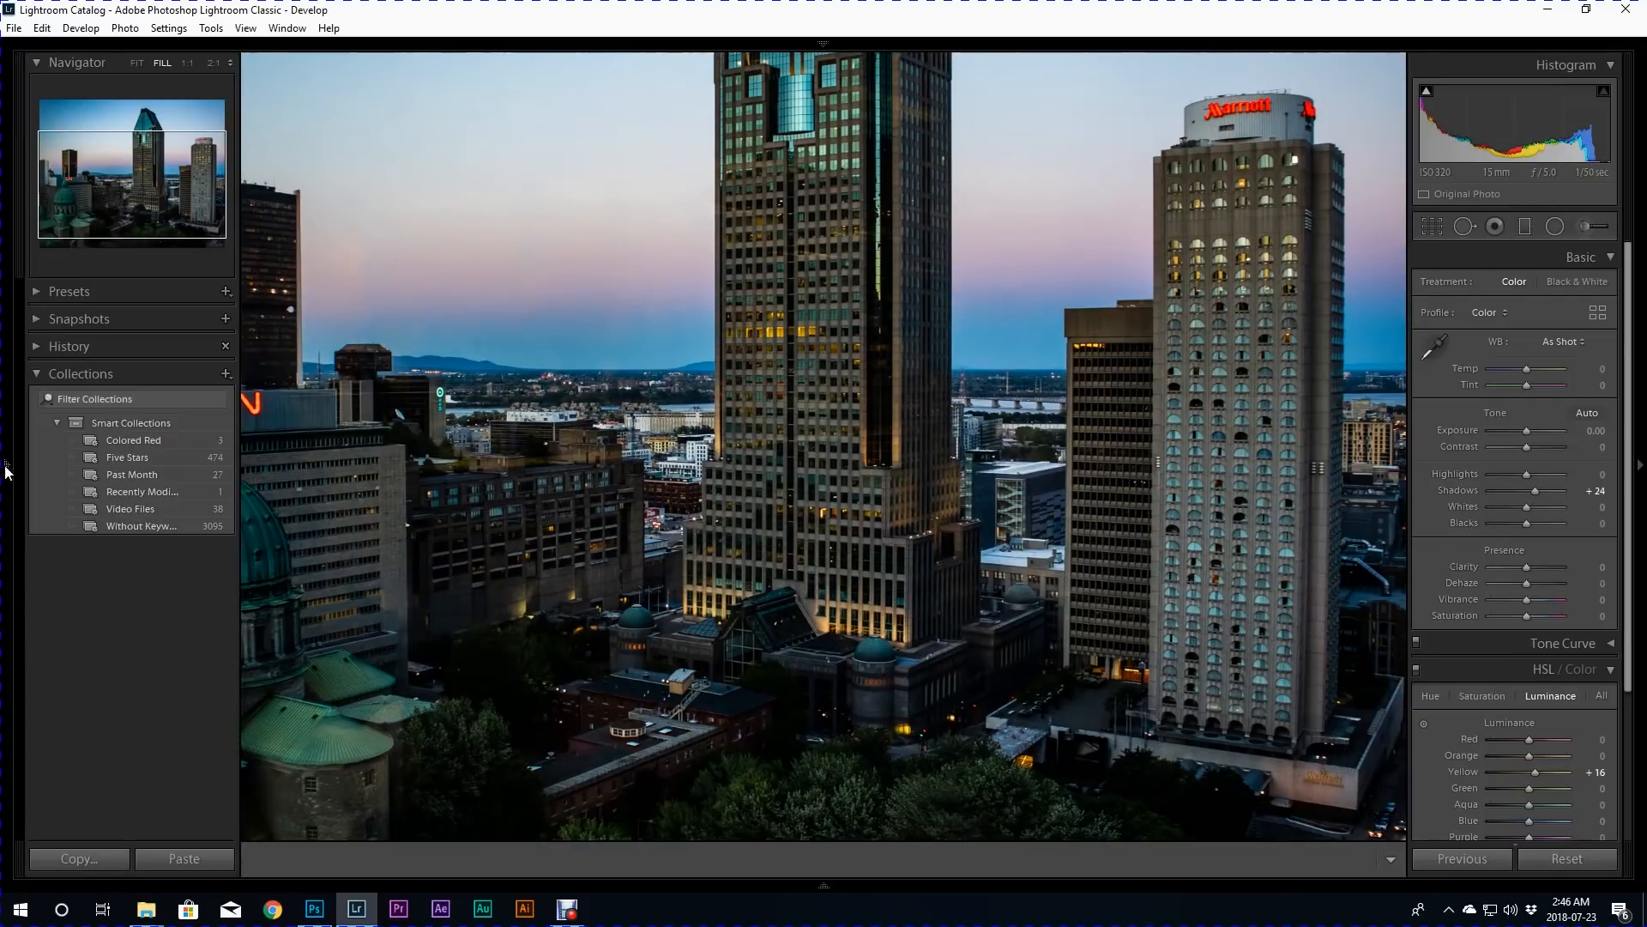
pyautogui.click(7, 470)
pyautogui.click(137, 64)
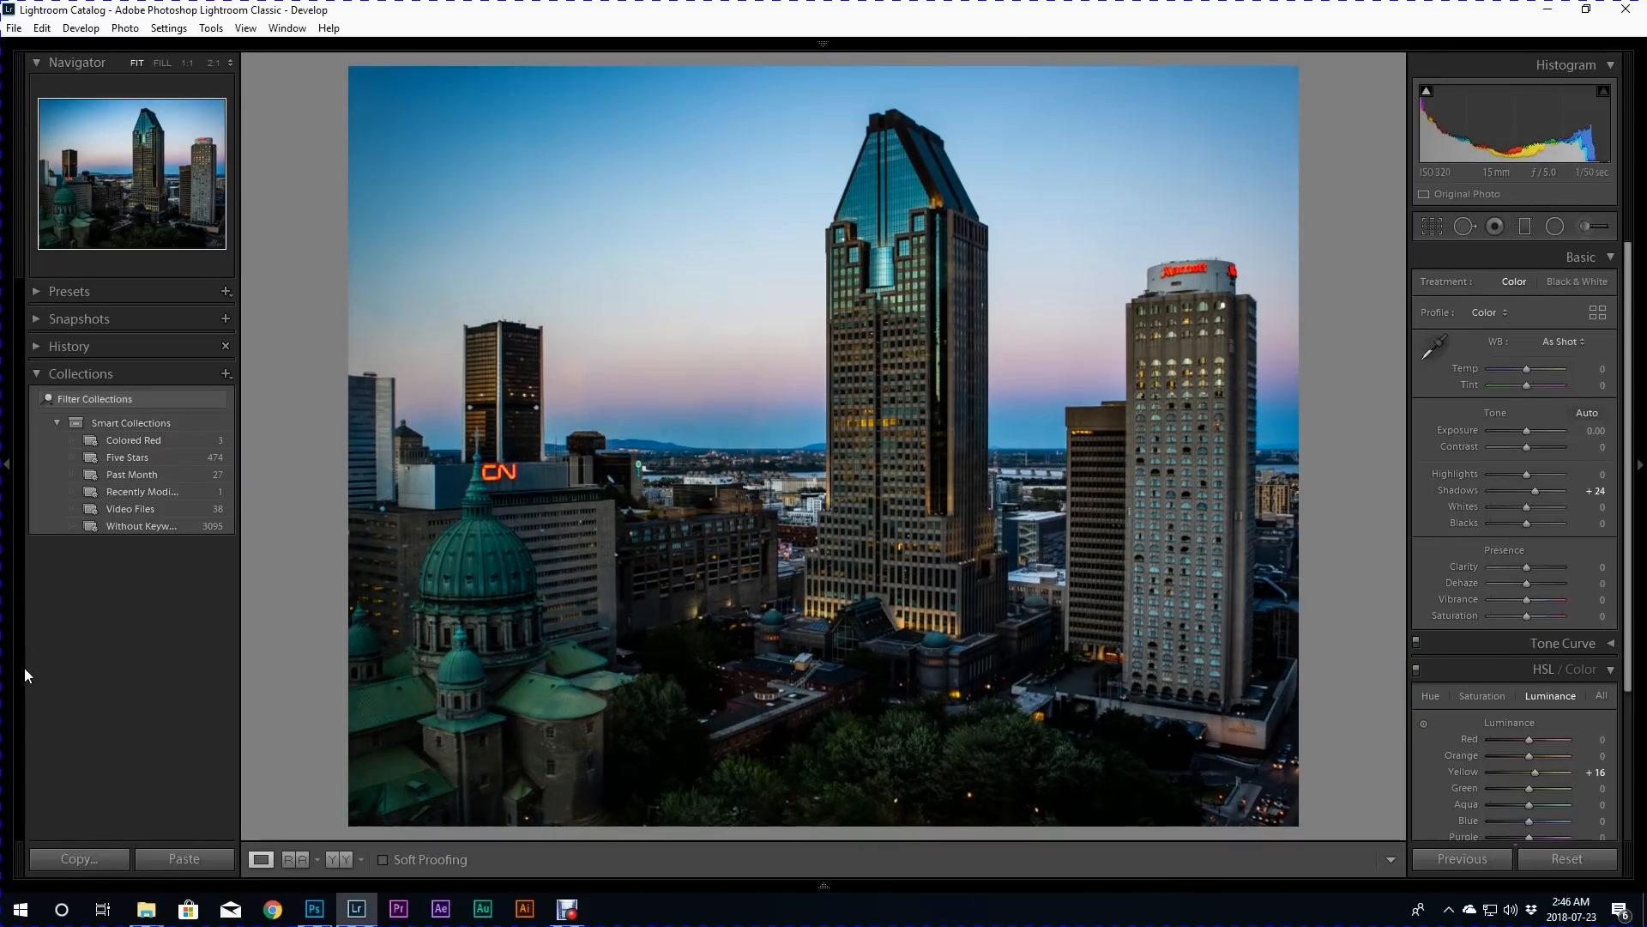
pyautogui.click(7, 468)
# Set Clarity to +10, Vibrance to +5 and Saturation to +5, and collapse the adjustment sections.
pyautogui.moveTo(1527, 568)
pyautogui.mouseDown()
pyautogui.moveTo(1554, 572)
pyautogui.moveTo(1531, 570)
pyautogui.mouseUp()
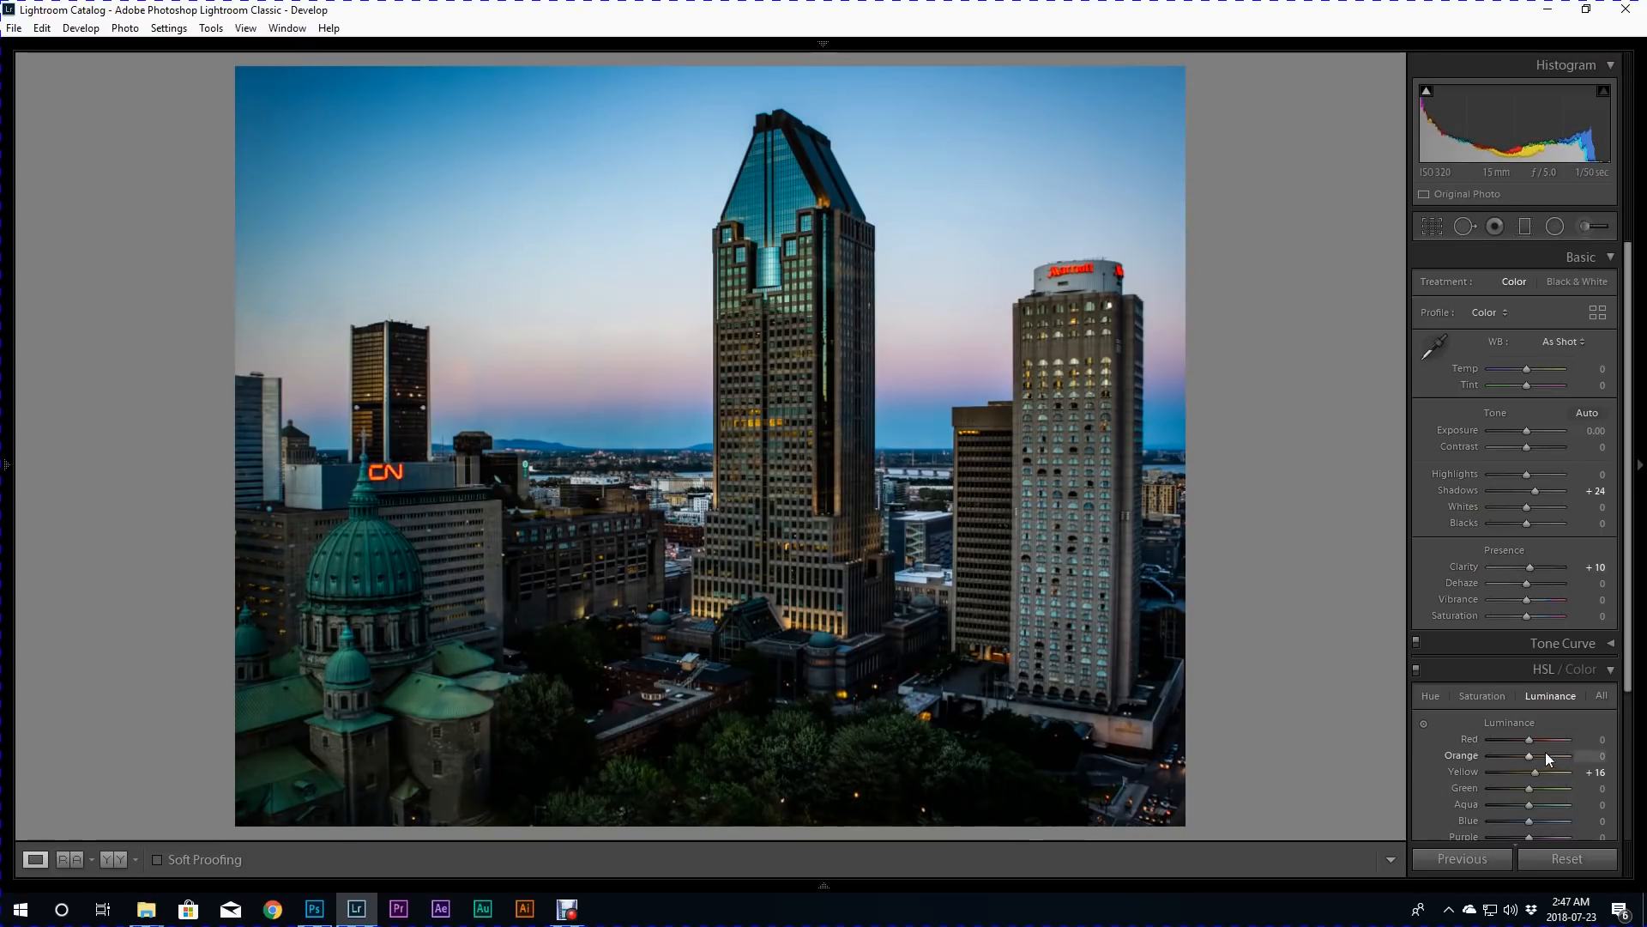
pyautogui.moveTo(1530, 599)
pyautogui.mouseDown()
pyautogui.moveTo(1493, 619)
pyautogui.moveTo(1581, 625)
pyautogui.moveTo(1528, 621)
pyautogui.moveTo(1531, 600)
pyautogui.mouseUp()
pyautogui.moveTo(765, 246); pyautogui.dragTo(681, 146)
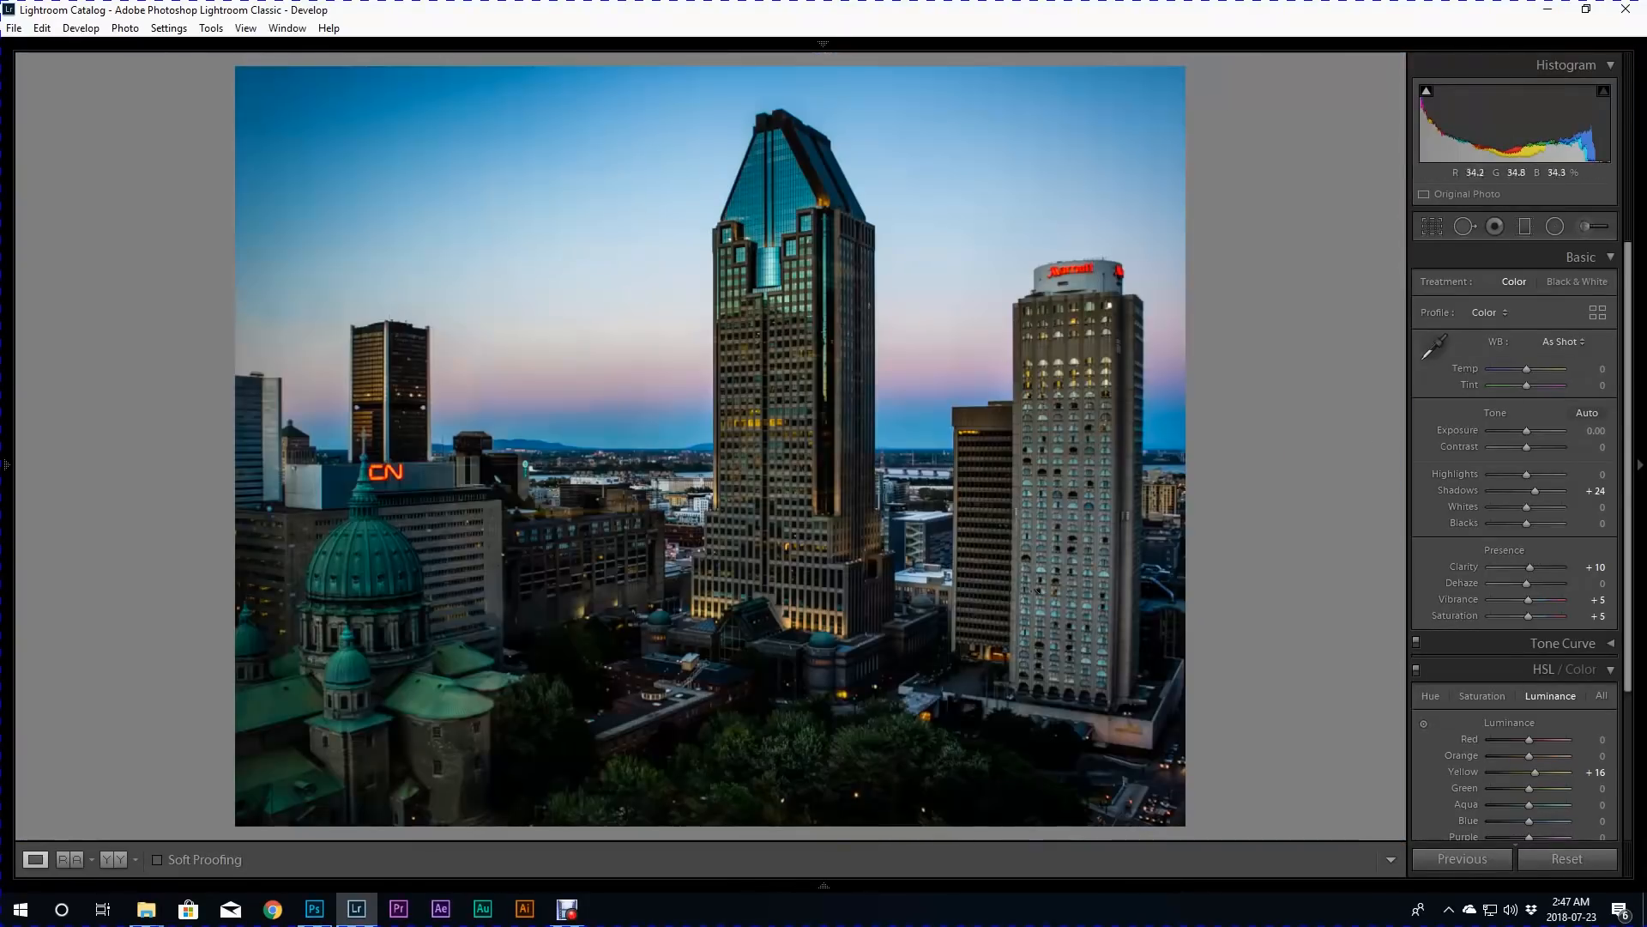
pyautogui.click(1547, 676)
pyautogui.click(1583, 256)
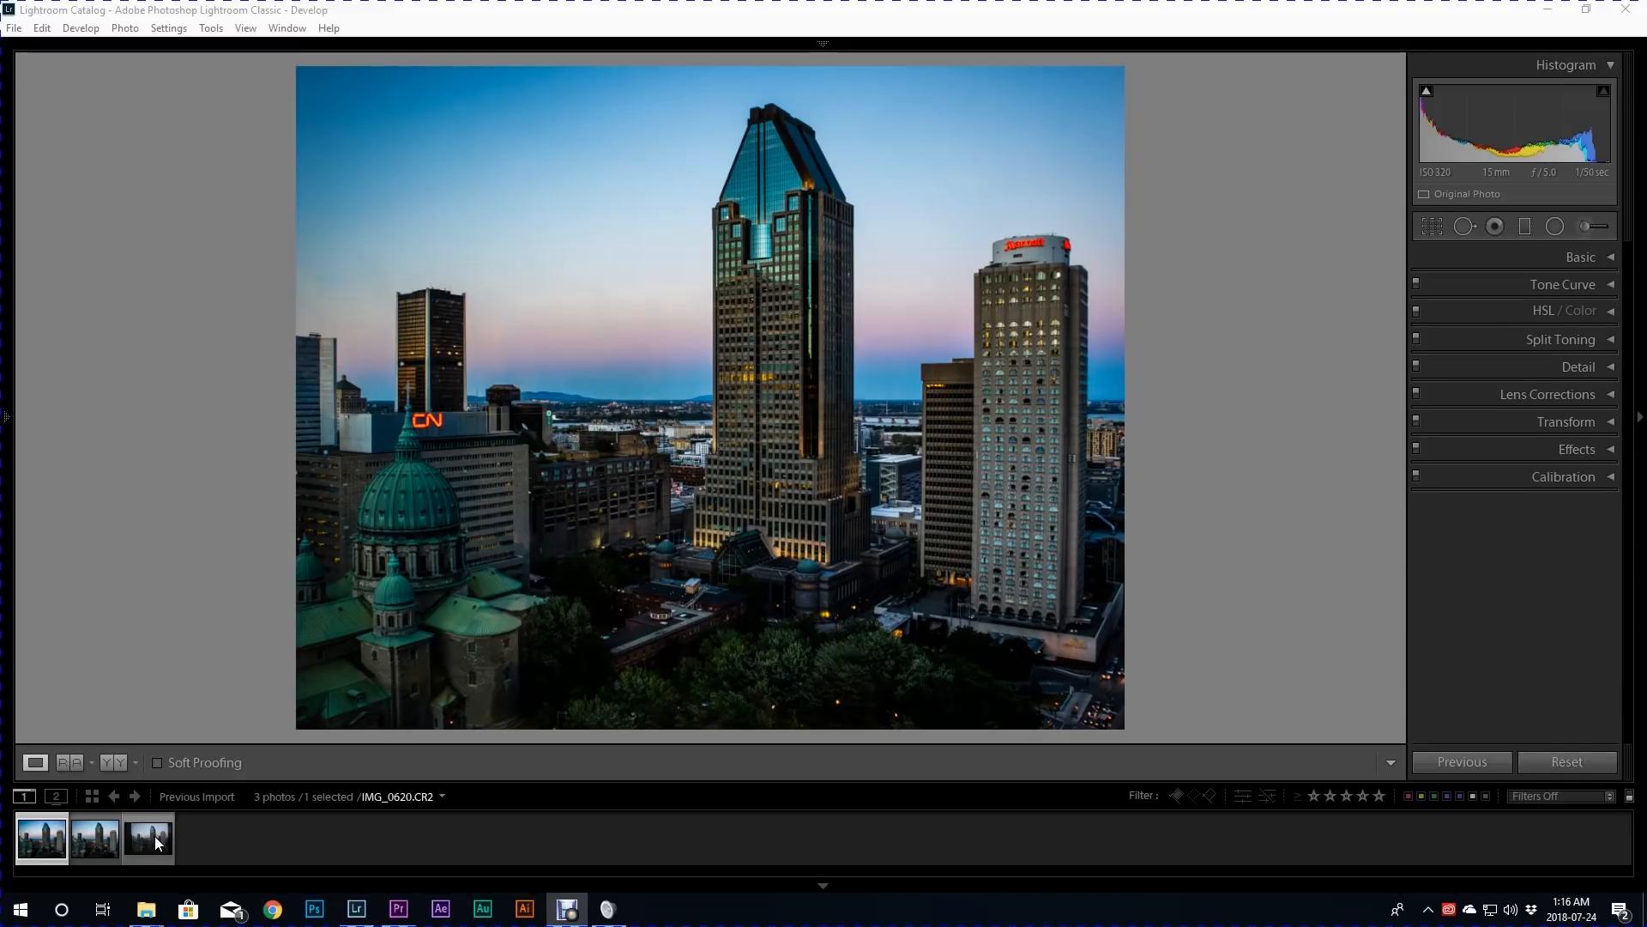
# Show the original IMG_0620.CR2 as reference beside the edited photo, with the surrounding interface blacked out.
pyautogui.click(67, 758)
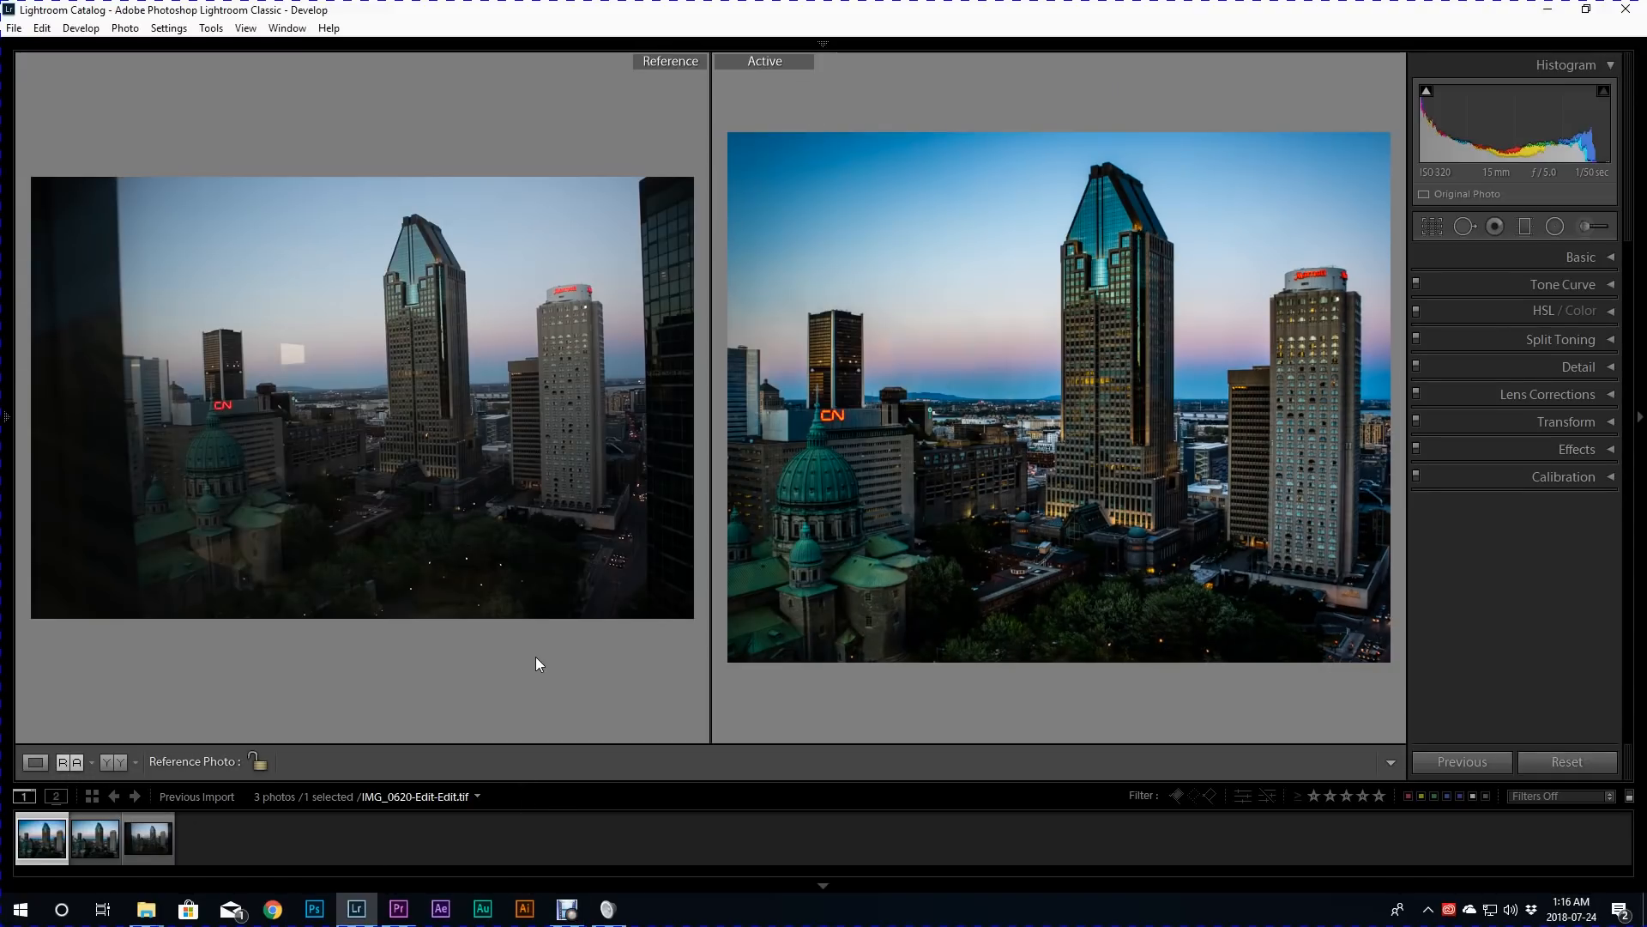
pyautogui.press('l')
pyautogui.press('l')
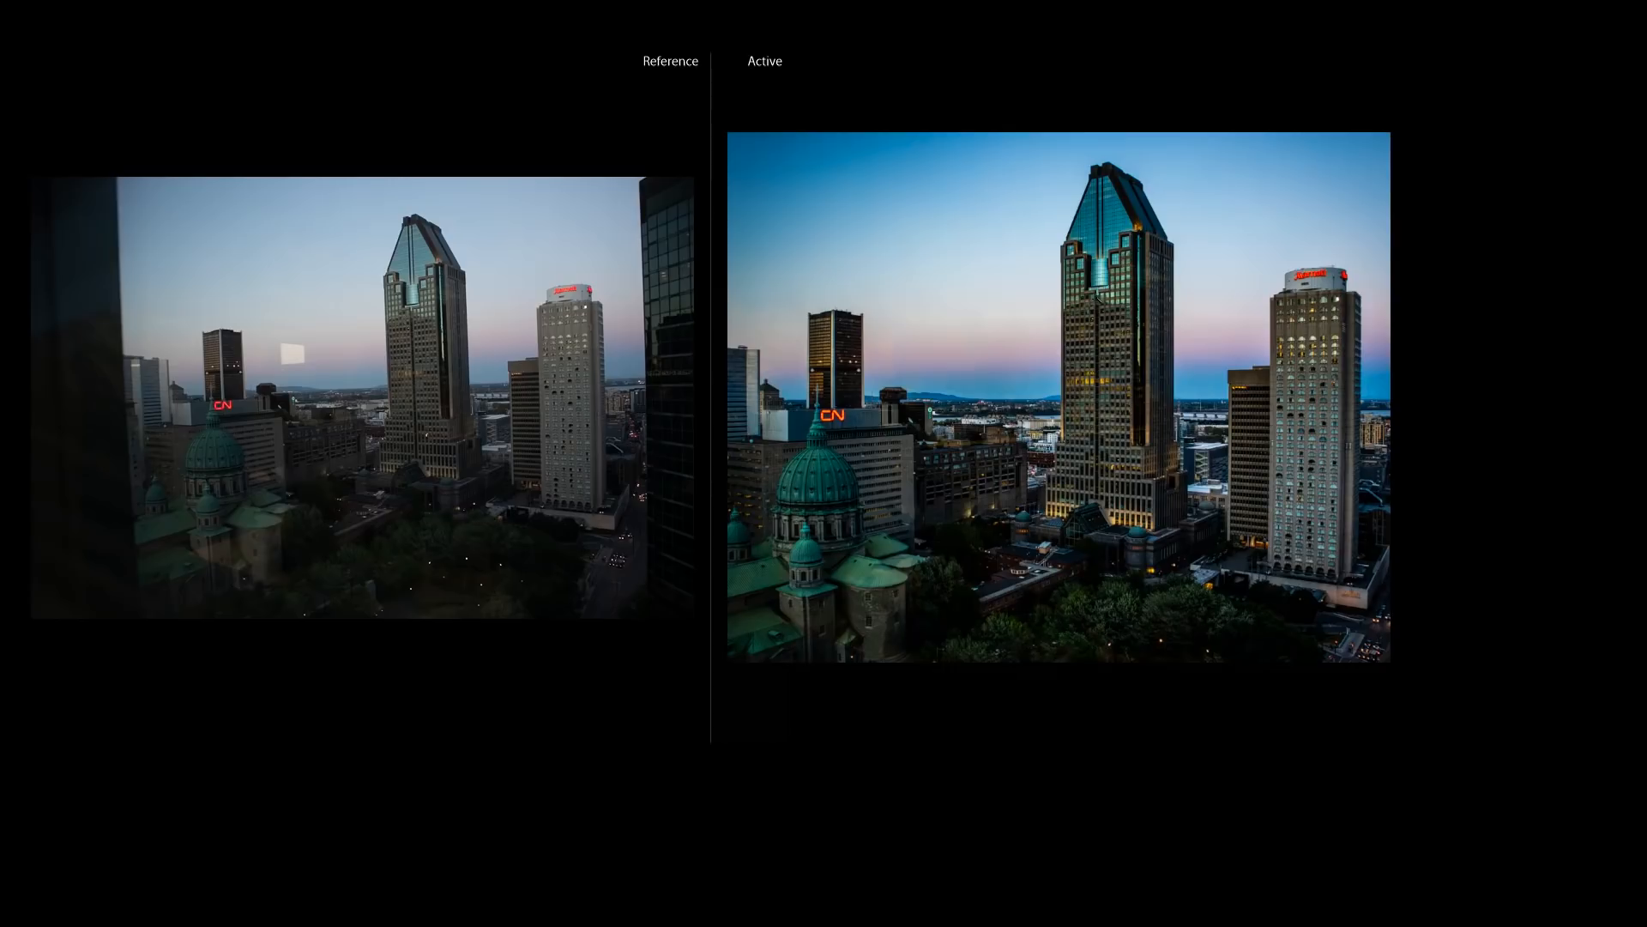
# Examine the central tower's glass top and the office buildings beside the church dome up close in the edited photo.
pyautogui.click(1091, 272)
pyautogui.moveTo(1092, 271); pyautogui.dragTo(1058, 608)
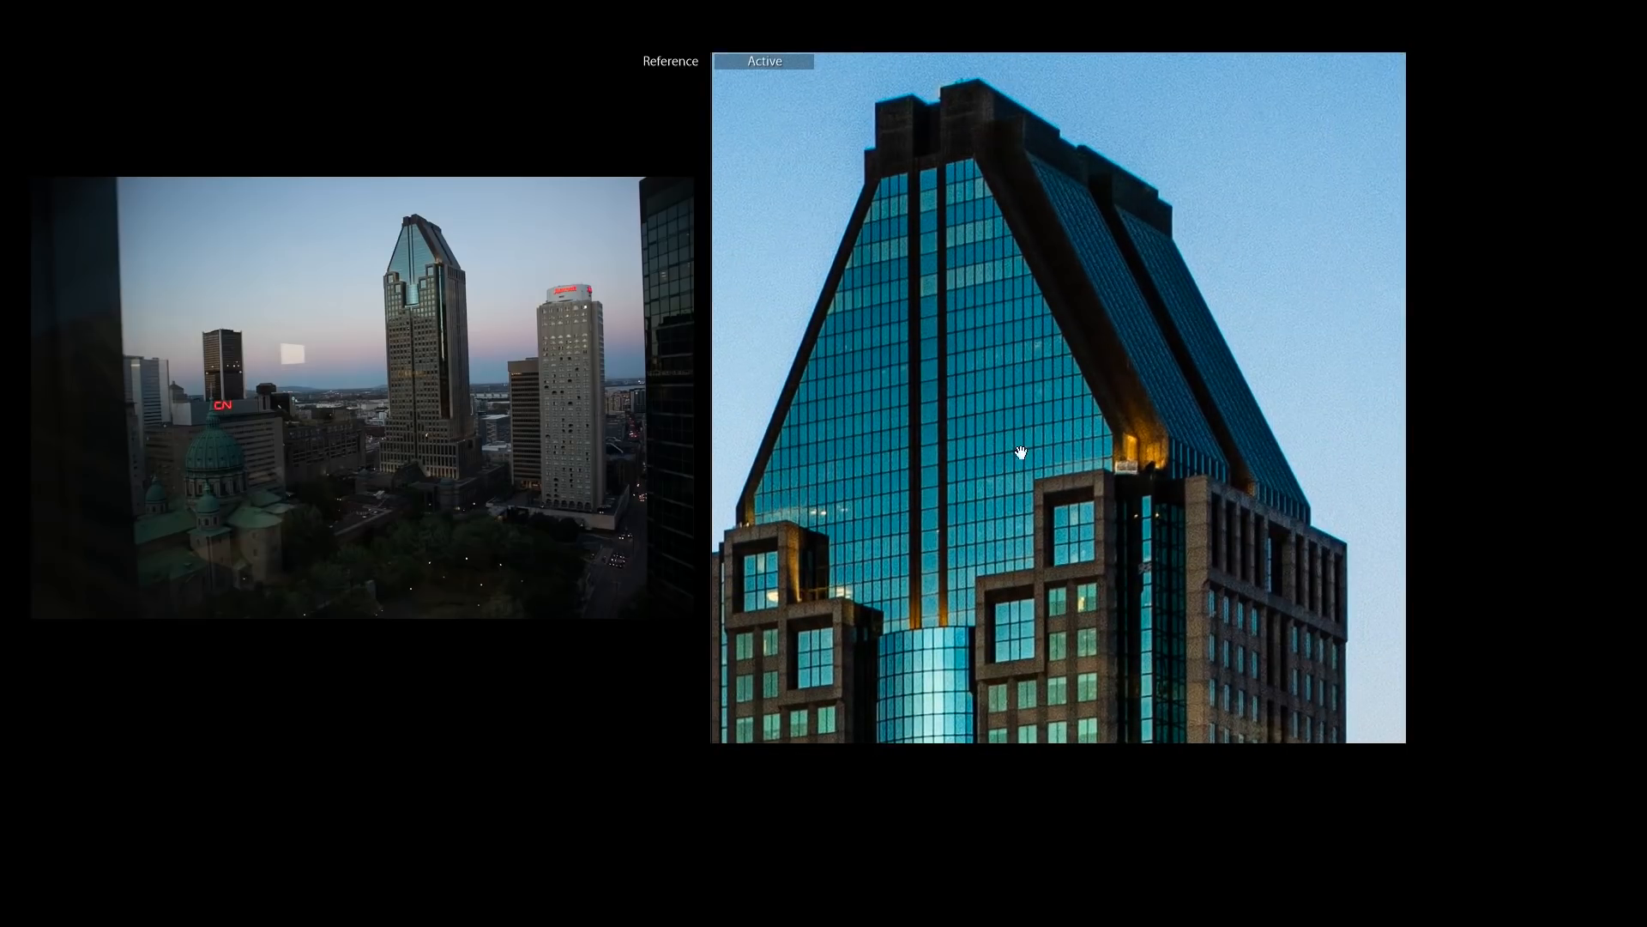
pyautogui.click(1017, 410)
pyautogui.click(958, 533)
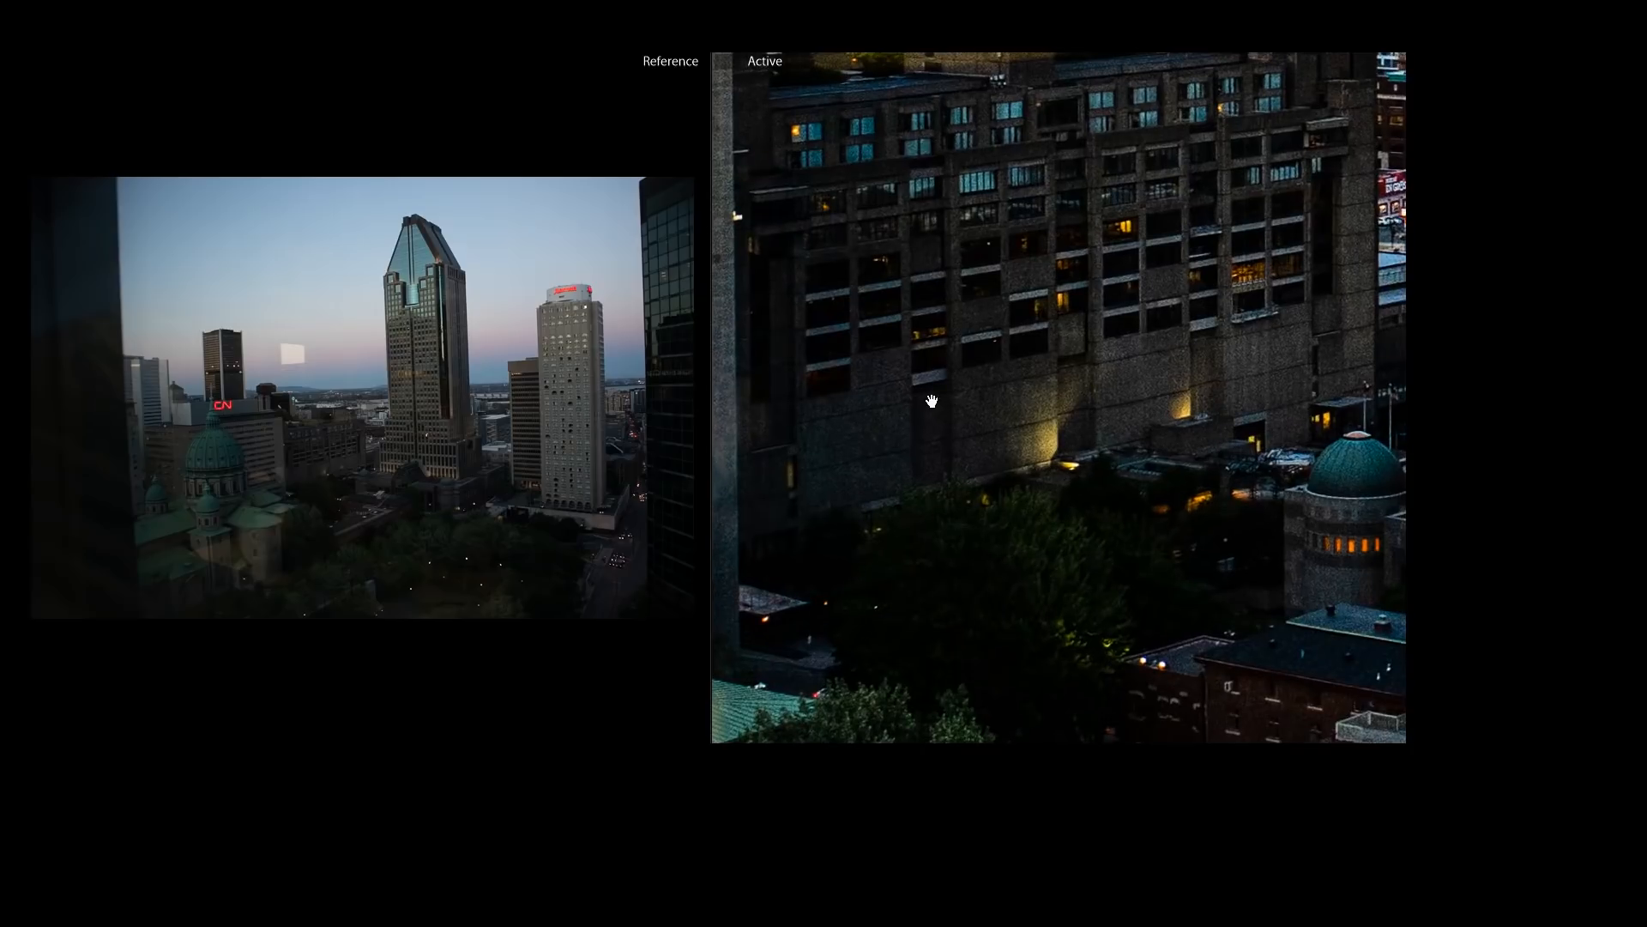
pyautogui.moveTo(931, 399); pyautogui.dragTo(883, 632)
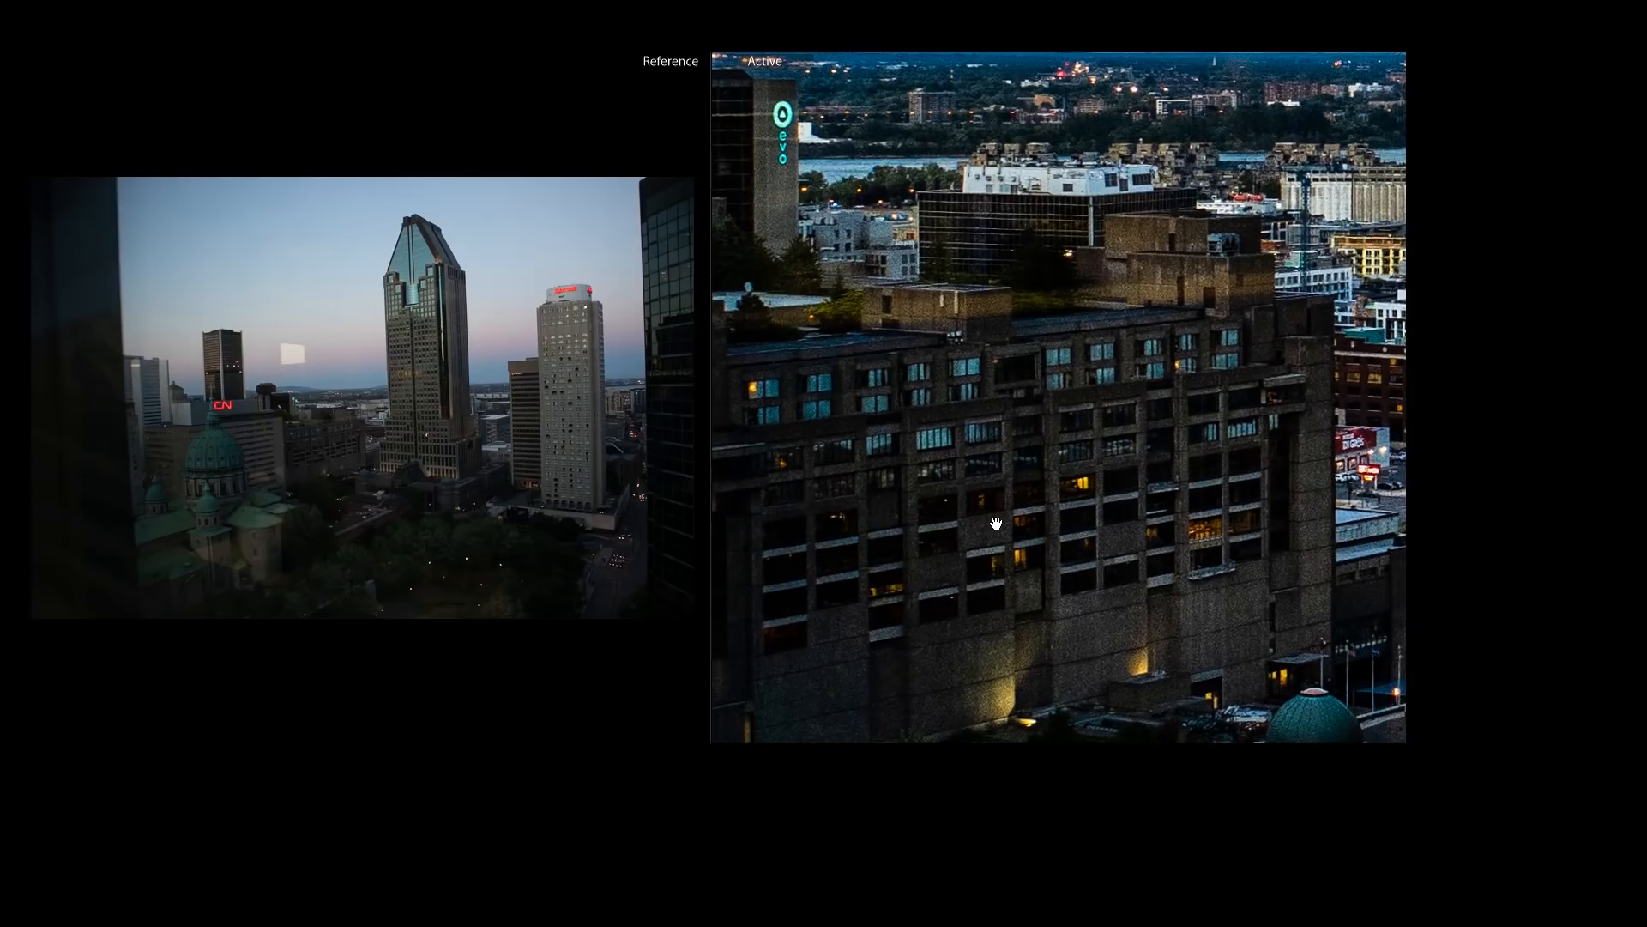
pyautogui.moveTo(858, 487); pyautogui.dragTo(1268, 357)
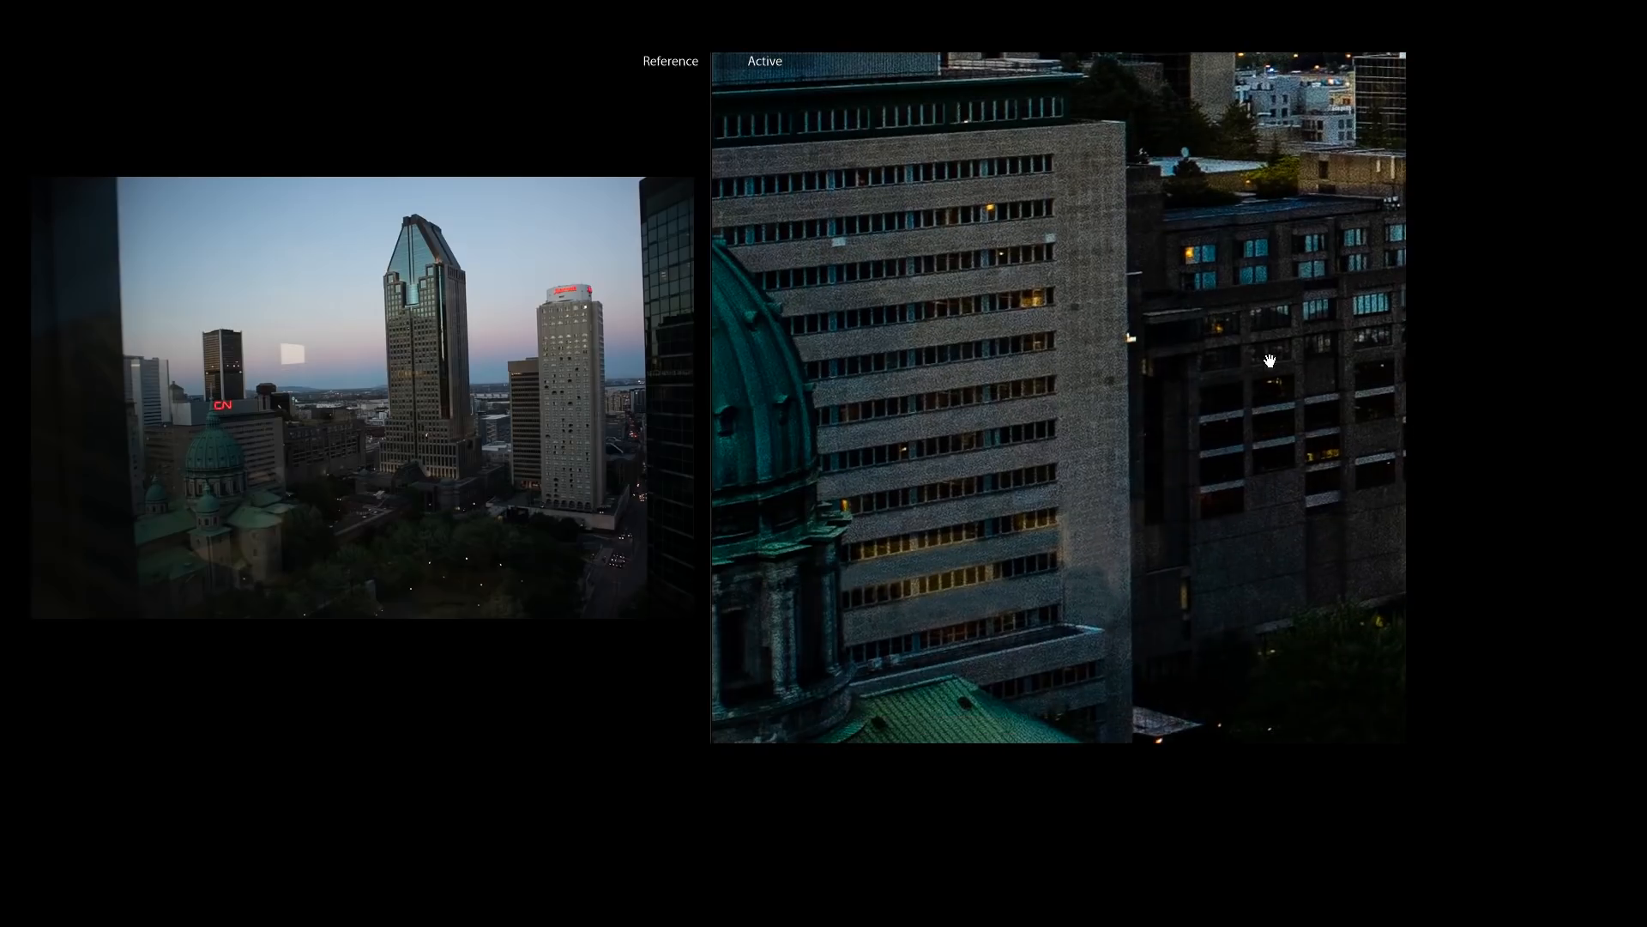
pyautogui.click(1079, 412)
# Examine the church's green roofs and the top of the Marriott tower up close in the edited photo.
pyautogui.click(876, 606)
pyautogui.moveTo(876, 606); pyautogui.dragTo(1638, 202)
pyautogui.moveTo(919, 416); pyautogui.dragTo(1215, 404)
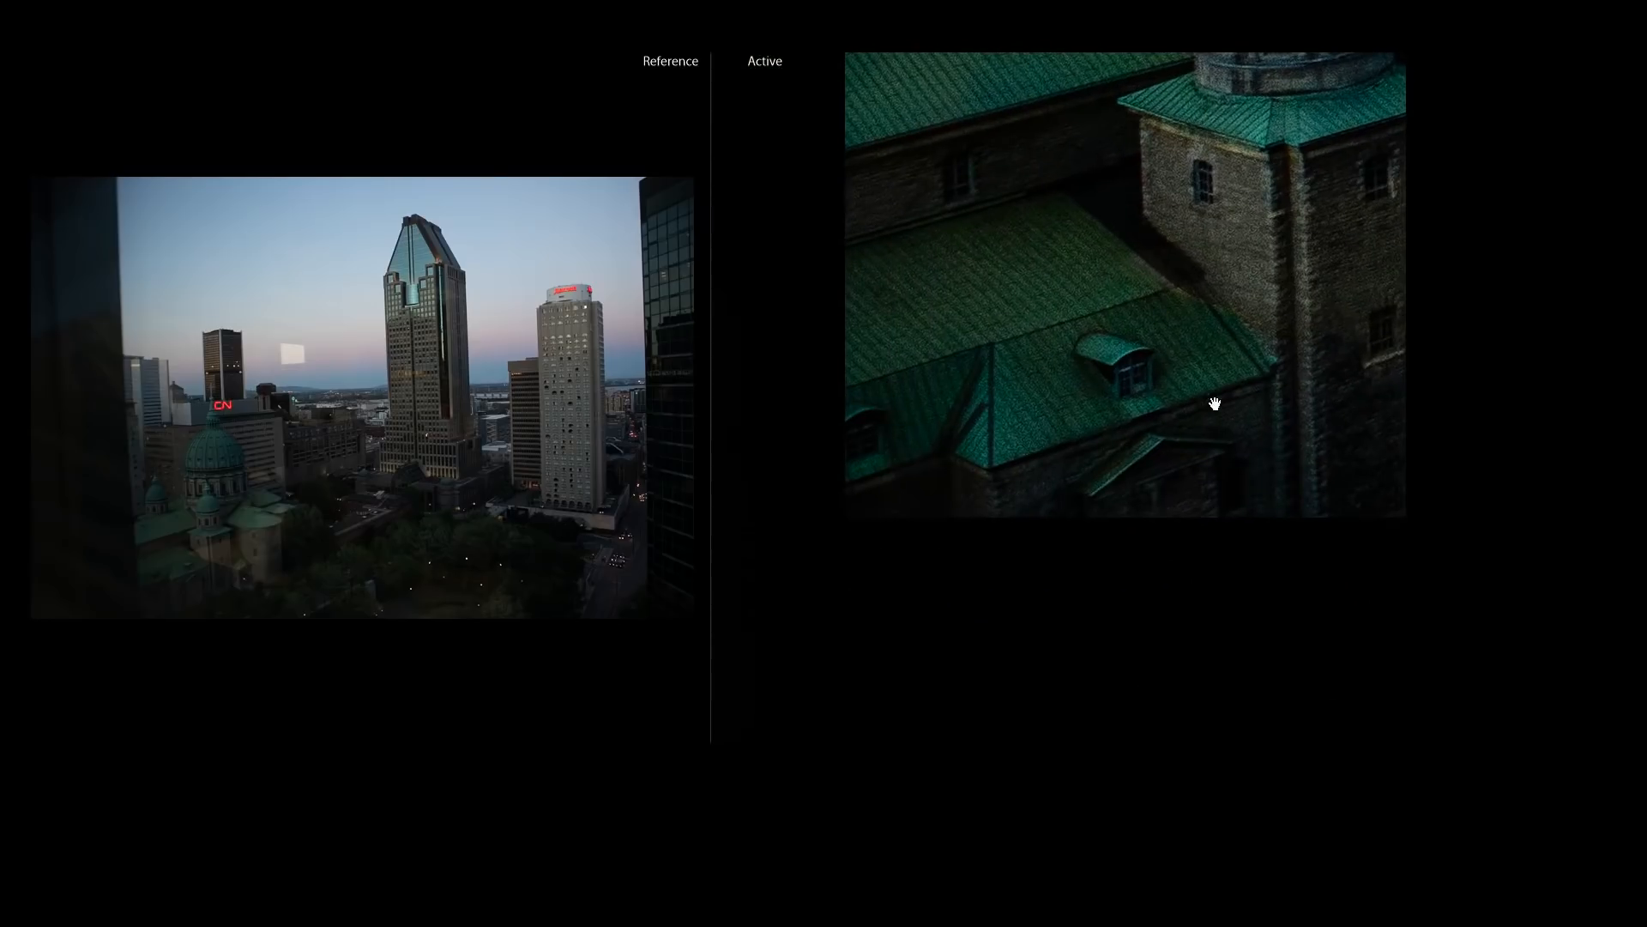
pyautogui.click(1079, 305)
pyautogui.click(1333, 319)
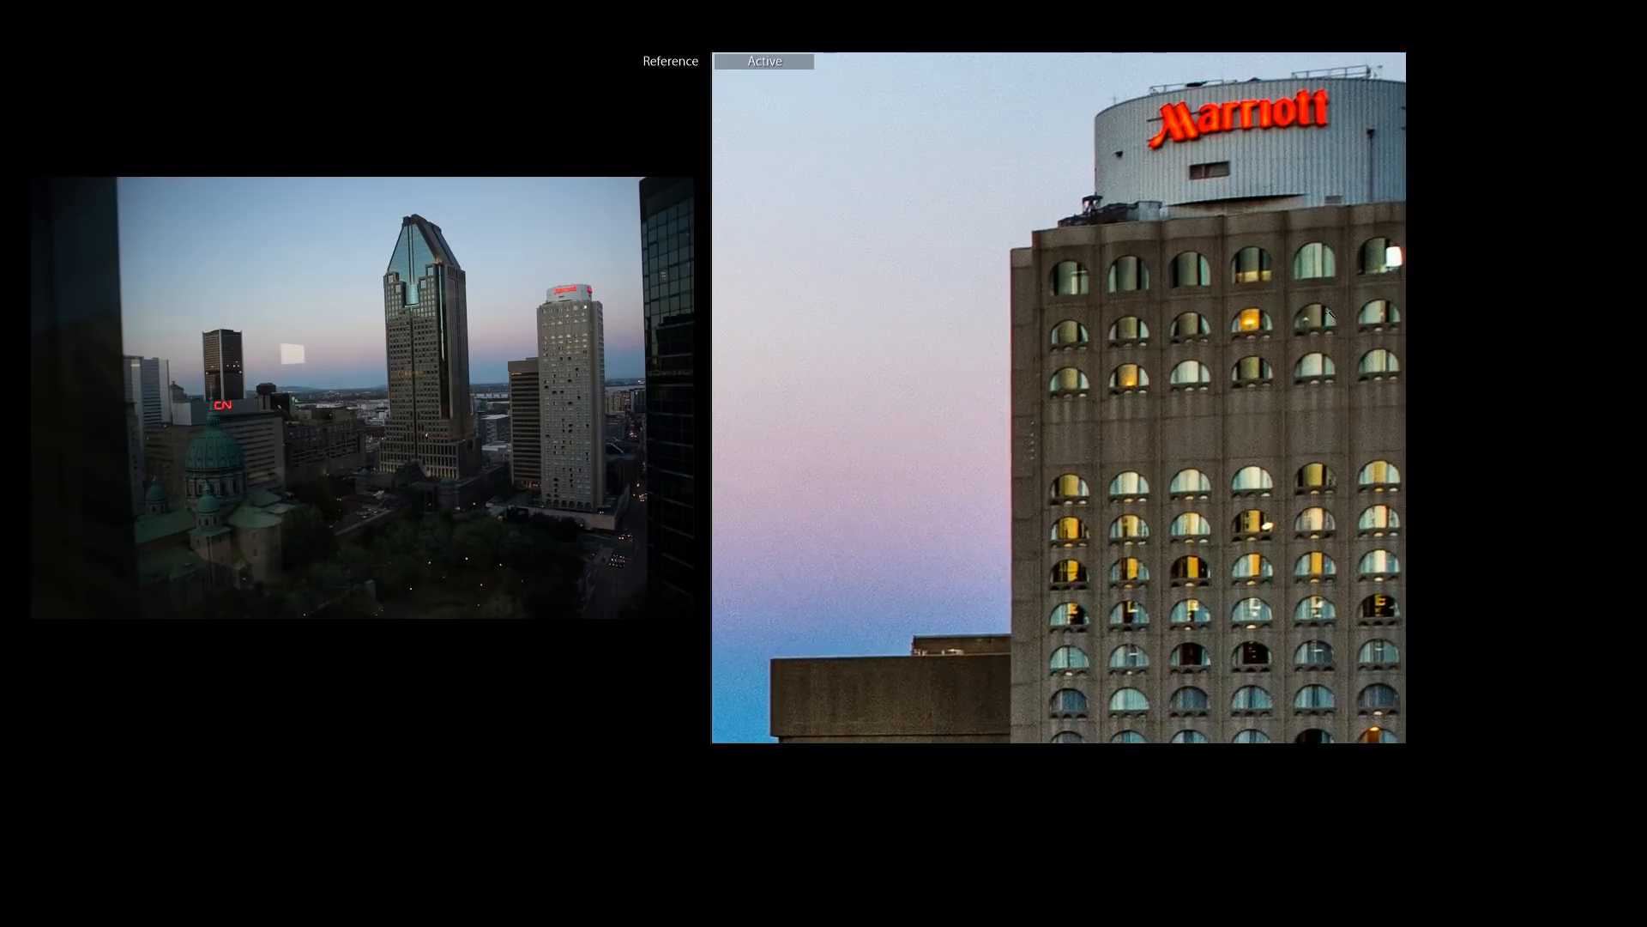
pyautogui.moveTo(1236, 315); pyautogui.dragTo(1127, 615)
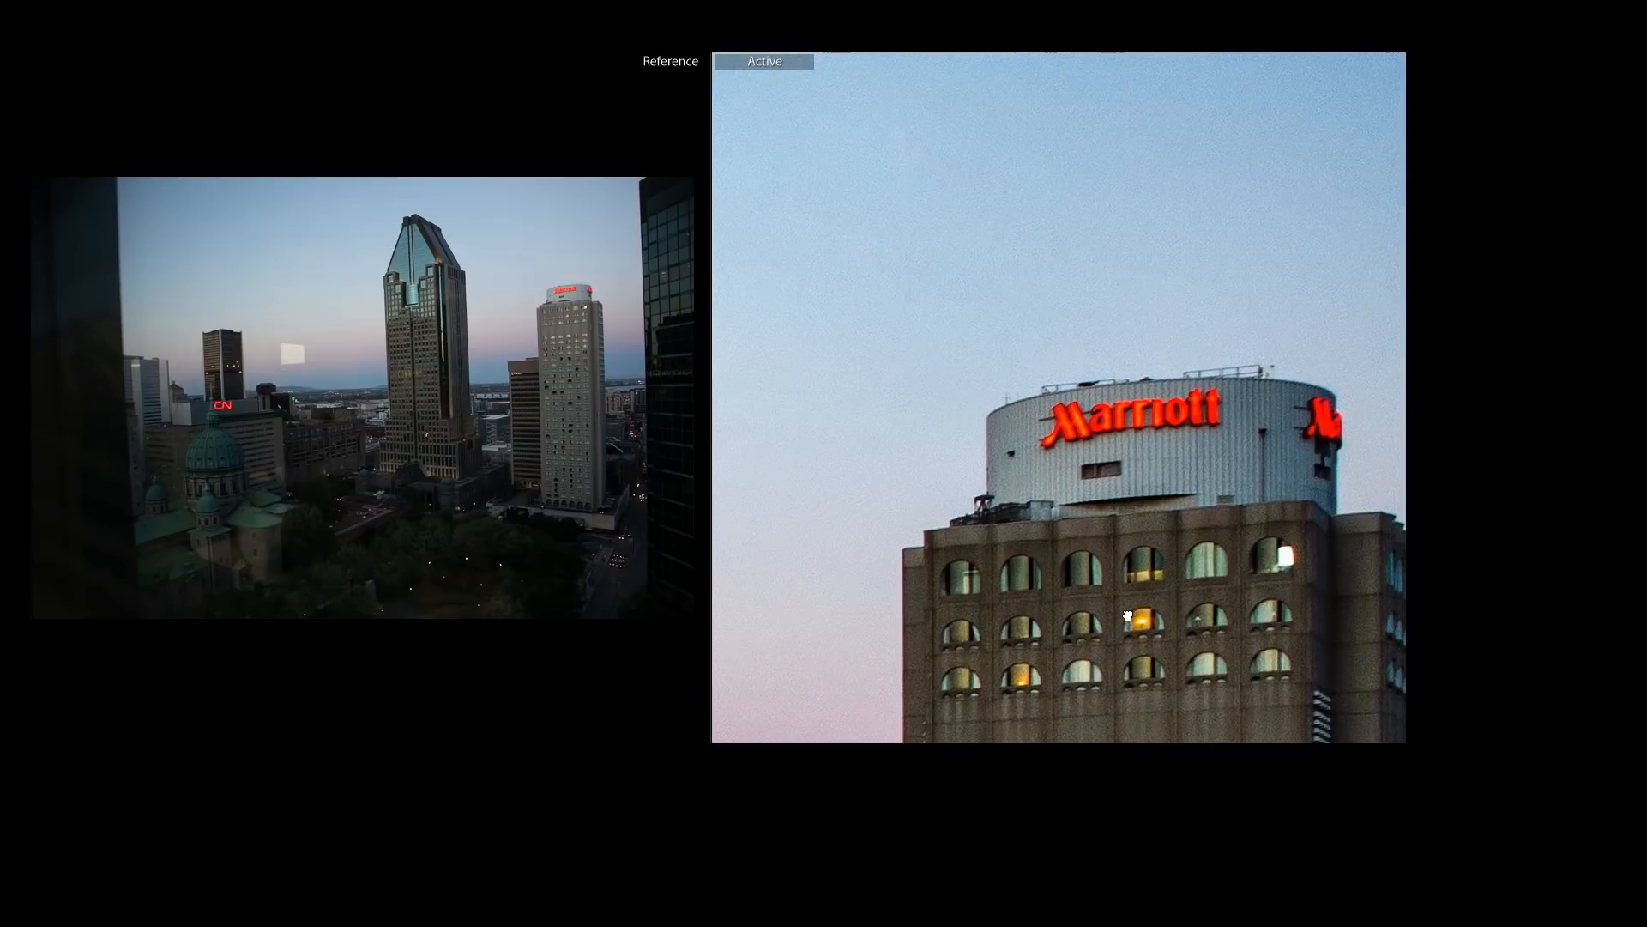
# Return the edited photo to its full view and restore the interface around the reference comparison.
pyautogui.click(1162, 521)
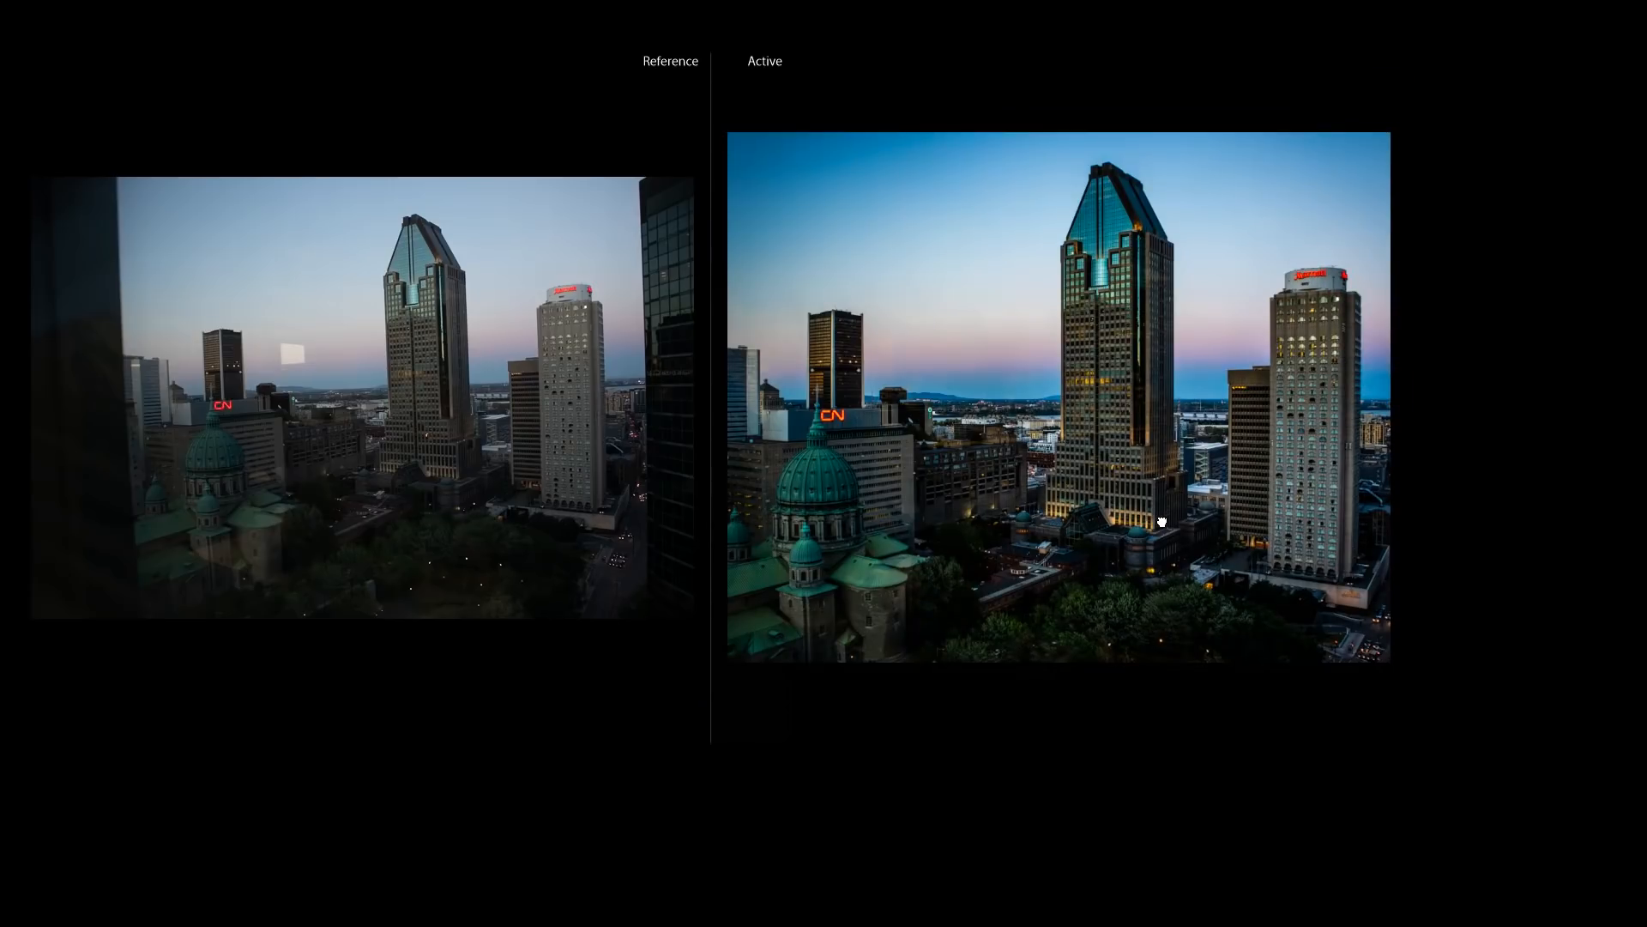
pyautogui.press('l')
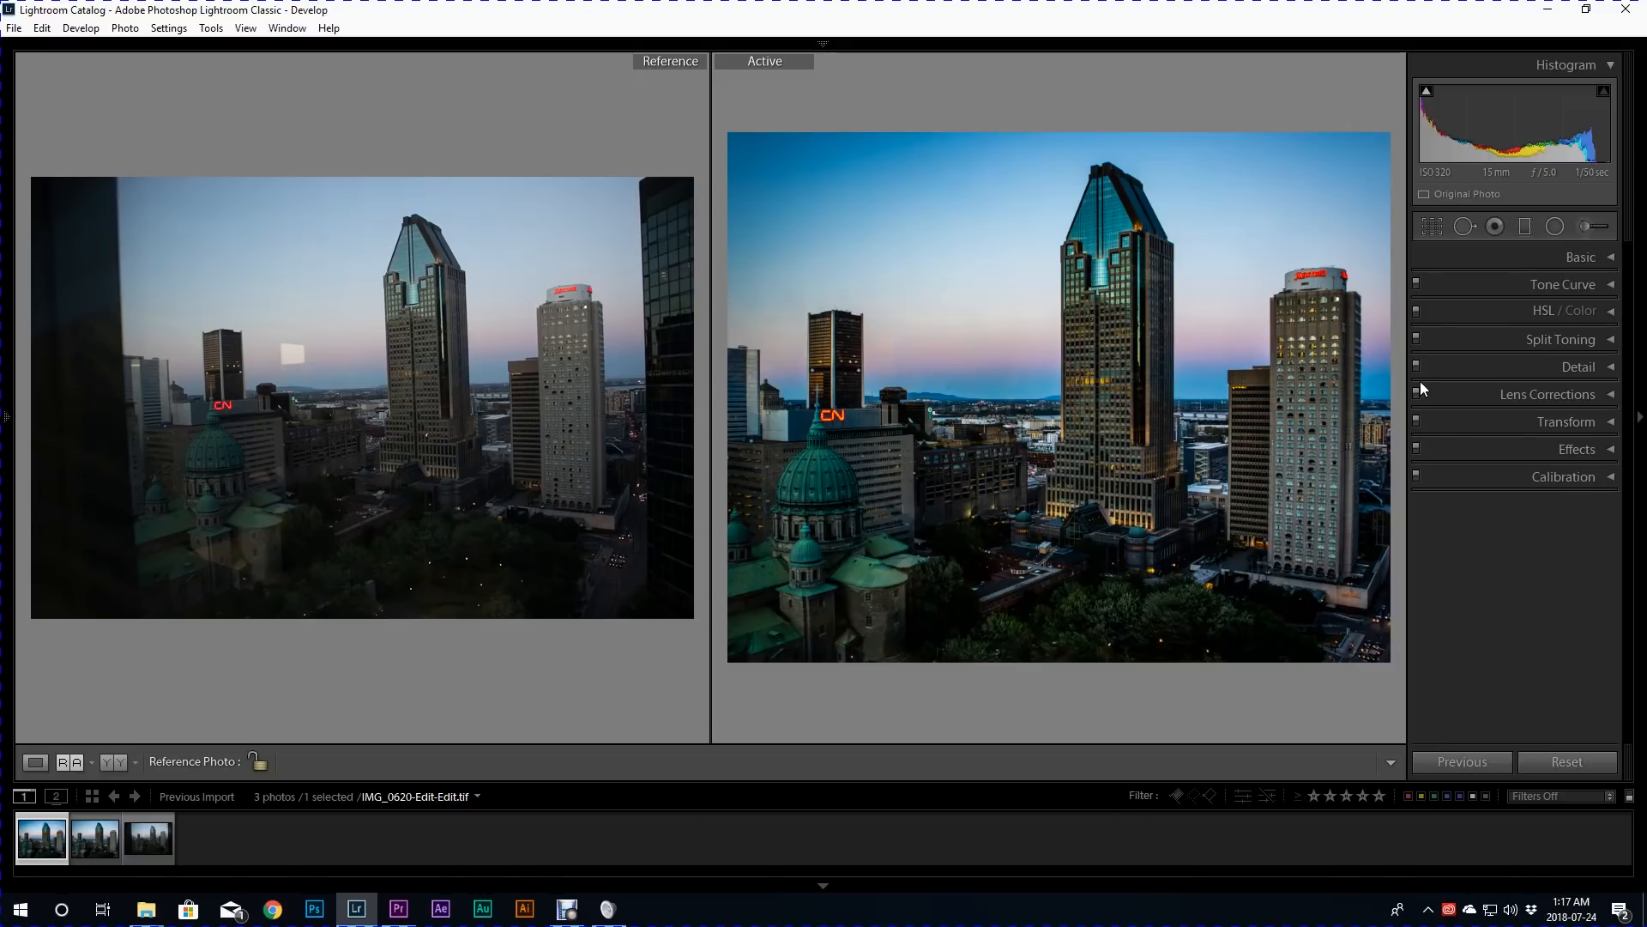
# Review the edited photo's Basic, Tone Curve and HSL Luminance settings one by one, collapsing each section after viewing it.
pyautogui.click(1612, 258)
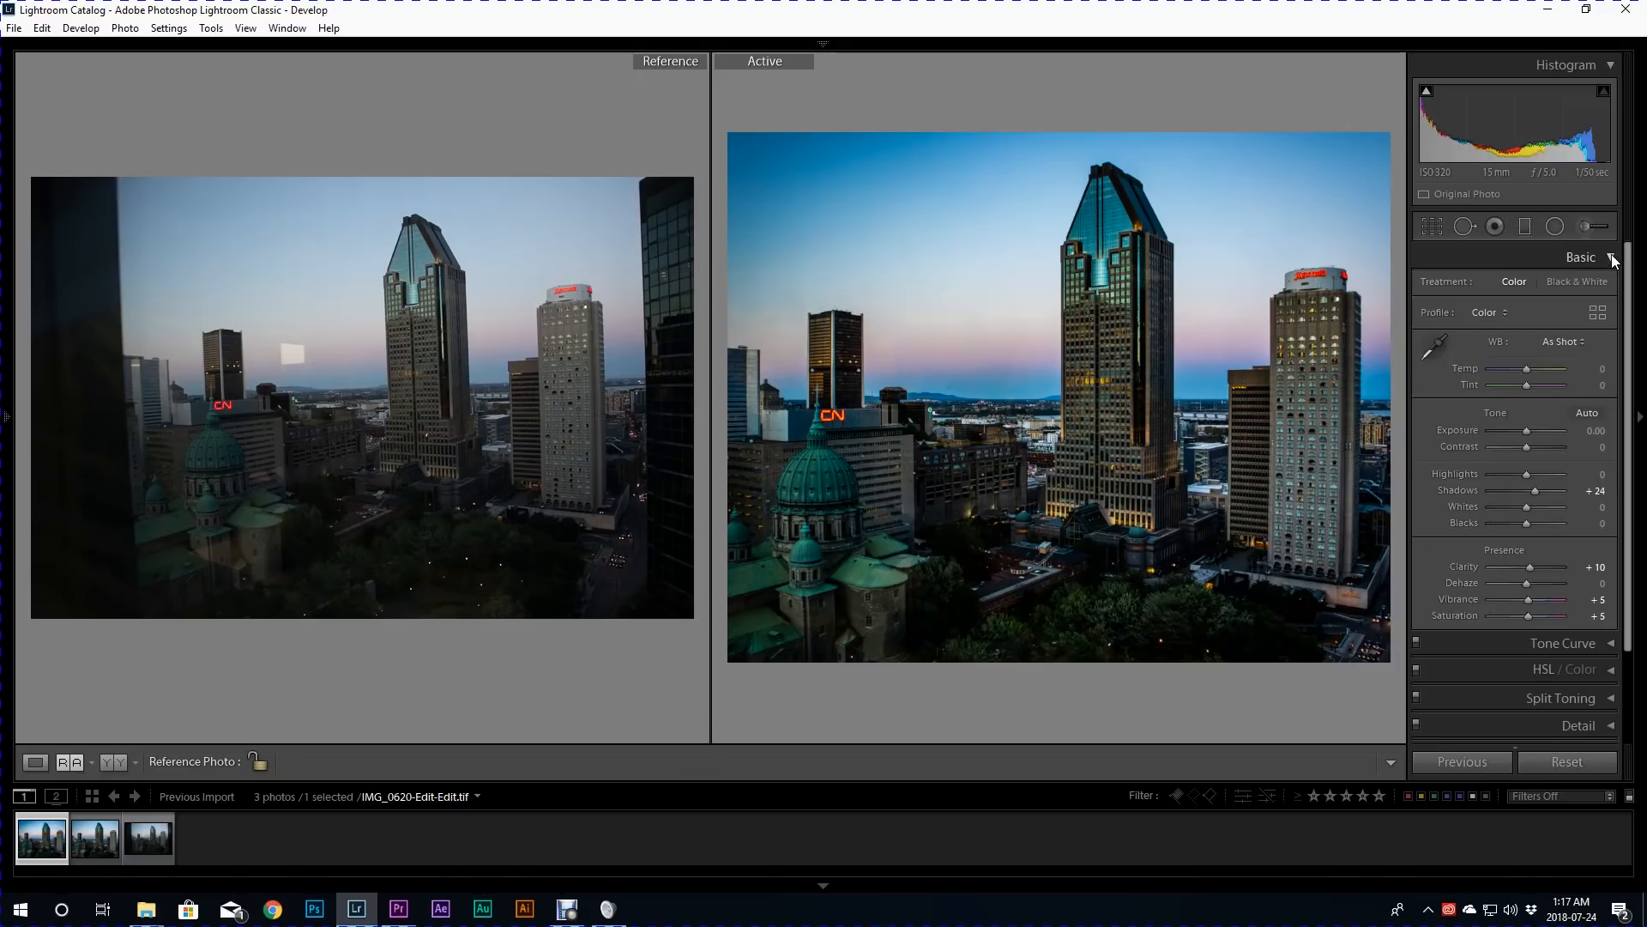
pyautogui.click(1613, 259)
pyautogui.click(1611, 285)
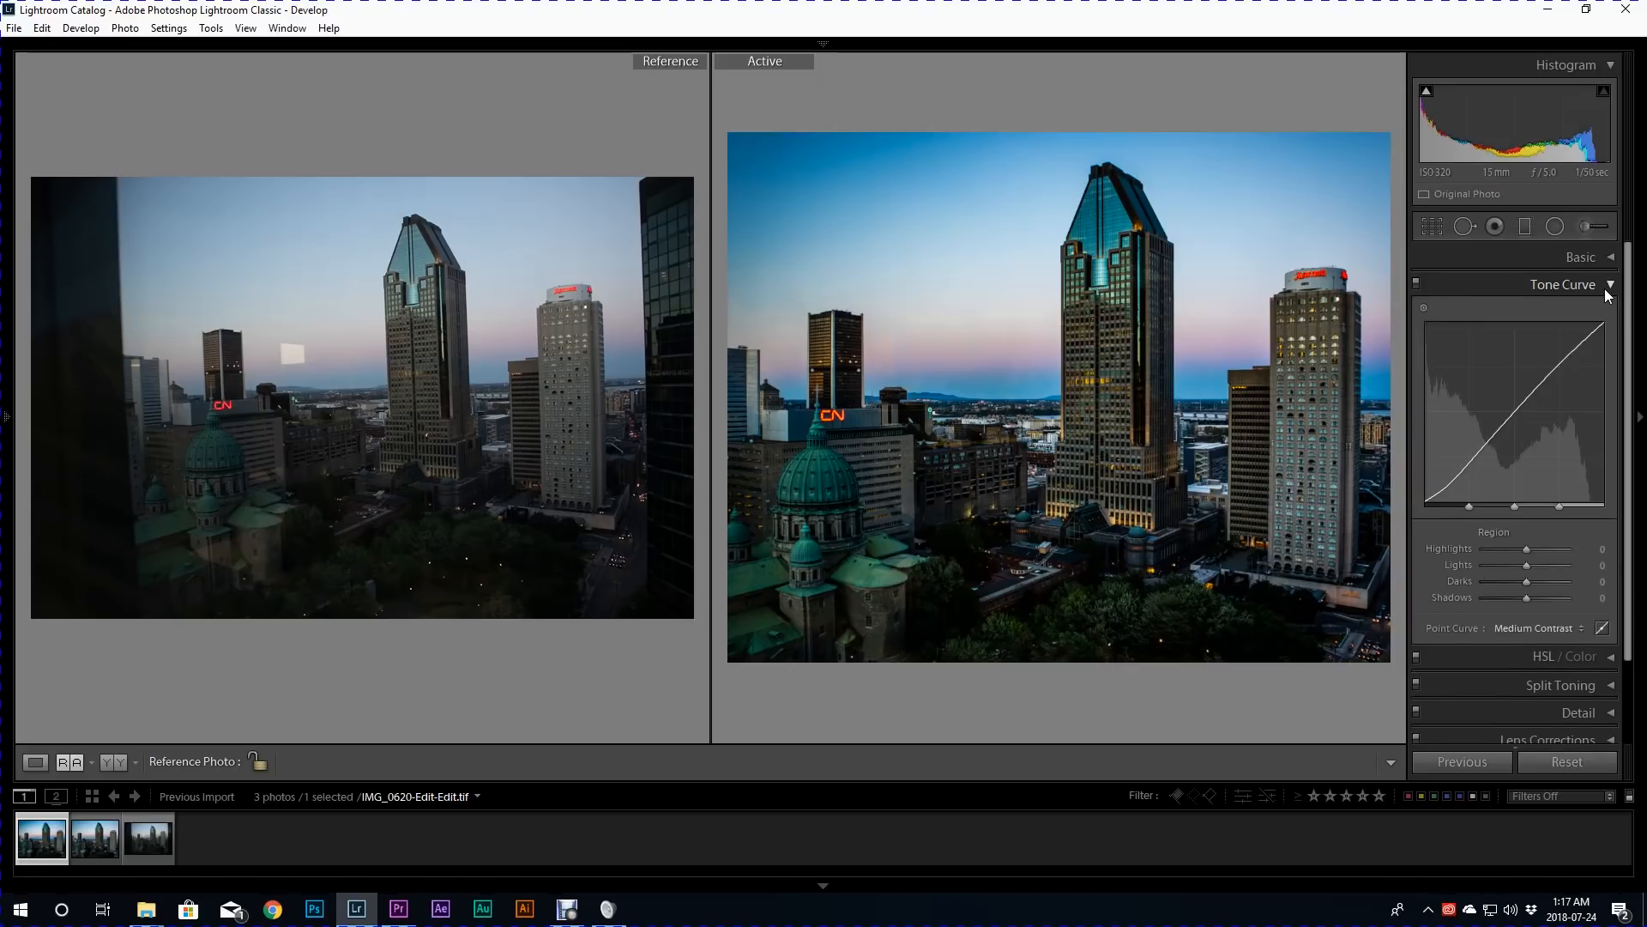
pyautogui.click(1610, 284)
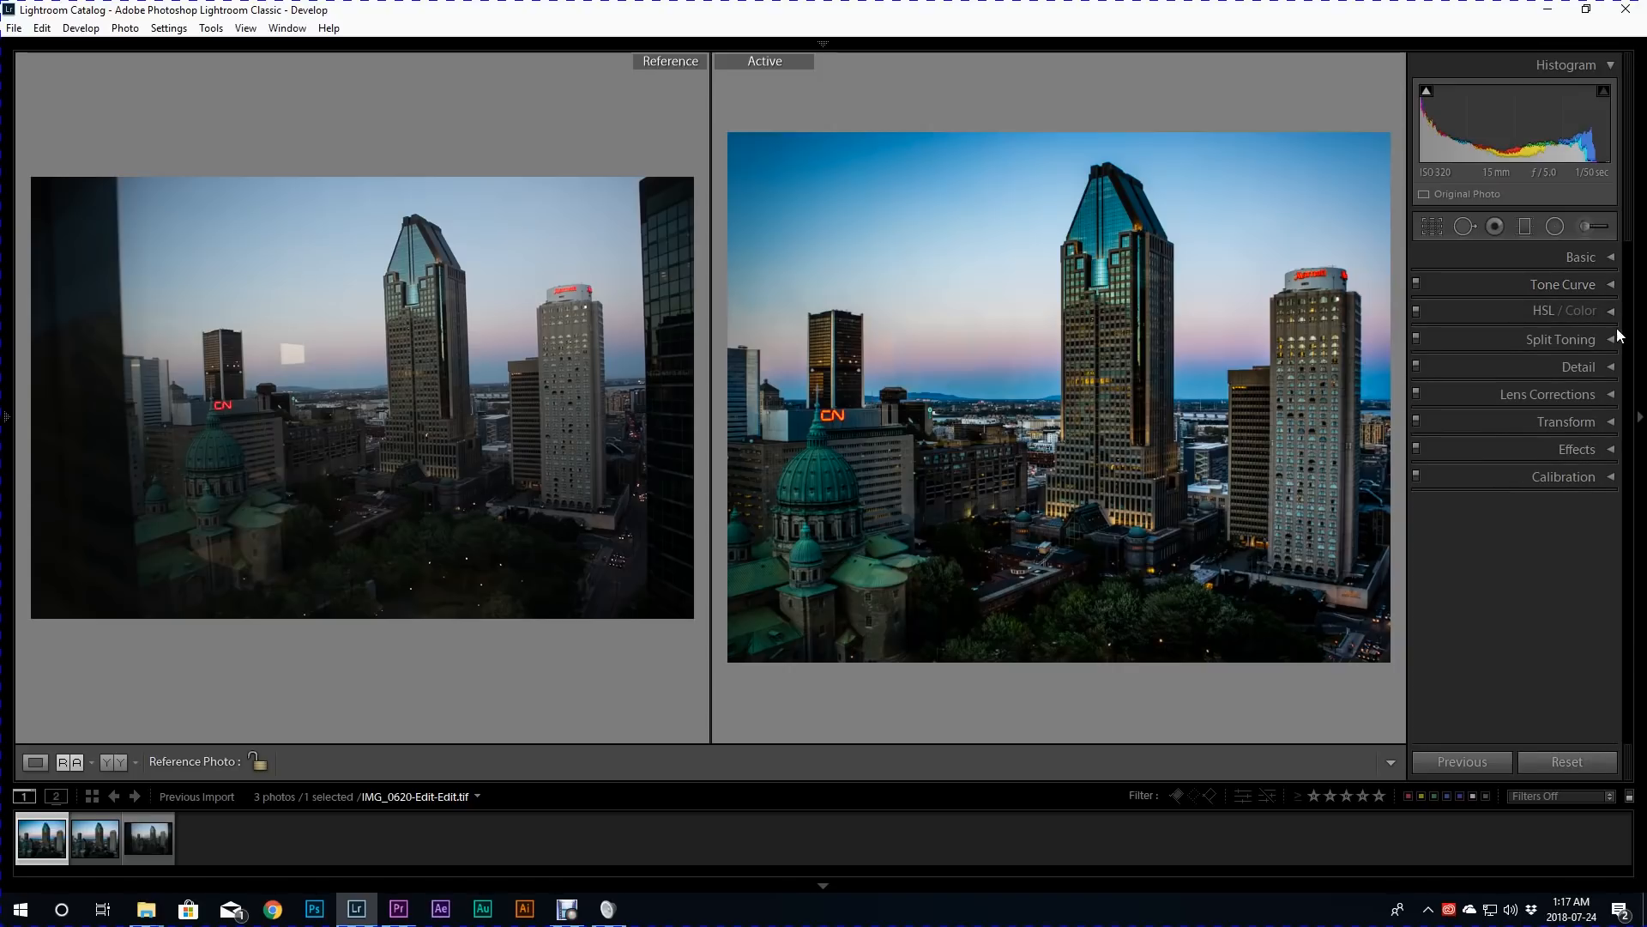
pyautogui.click(1613, 312)
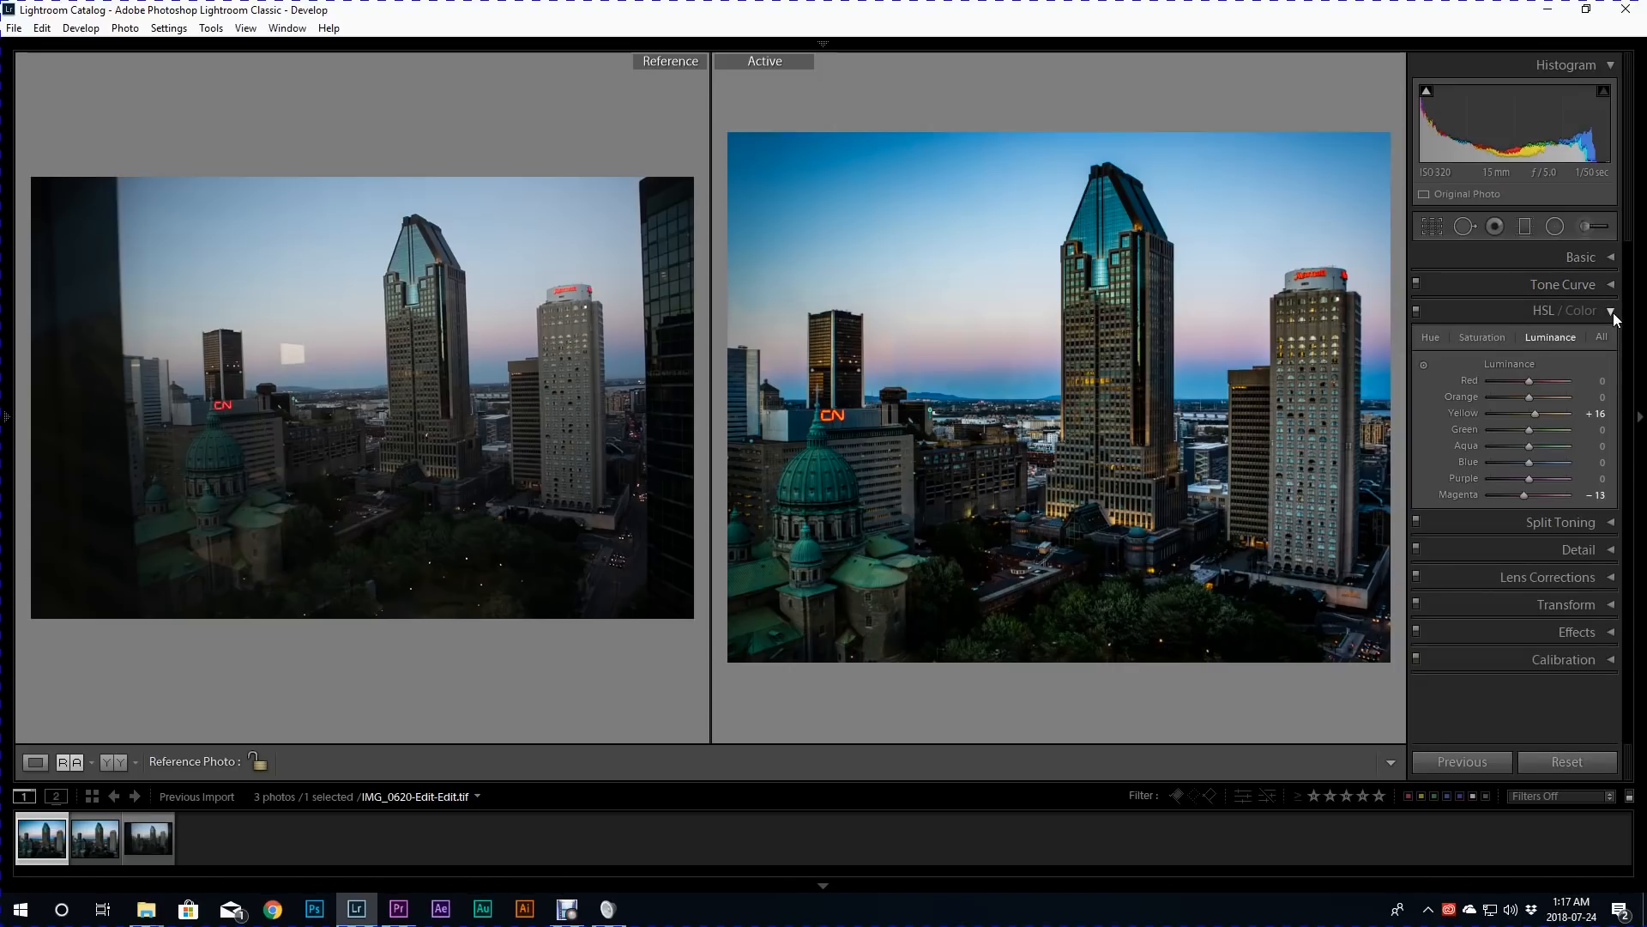
pyautogui.click(1613, 312)
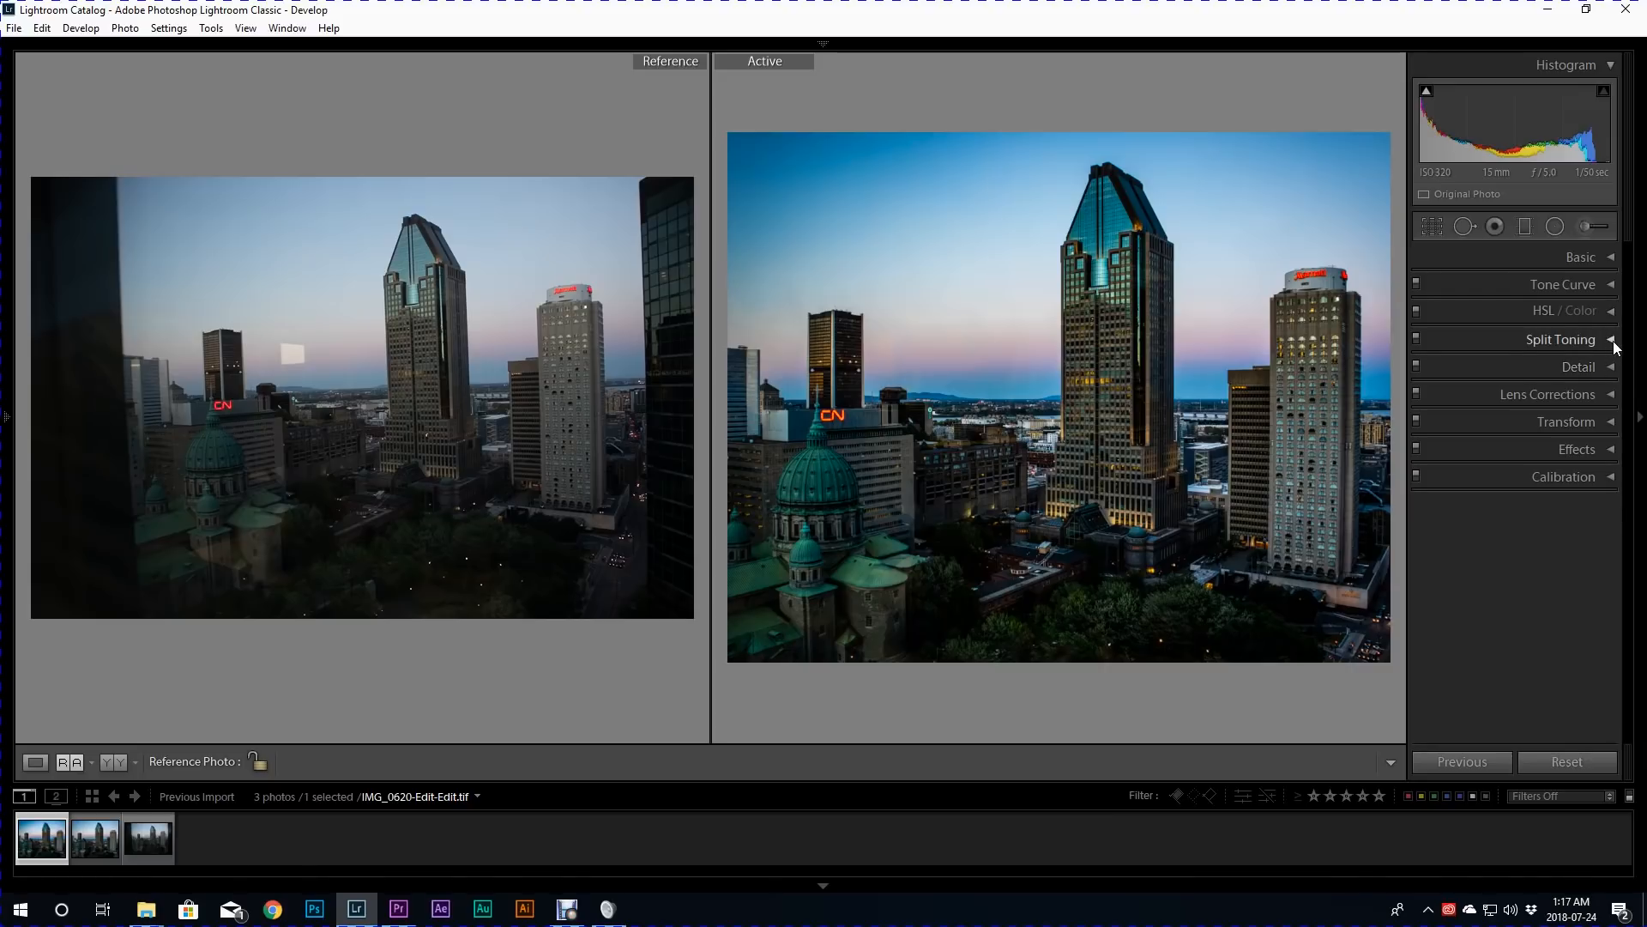
# Check the edited photo's Split Toning and Detail settings, including sharpening and noise reduction, and collapse both sections.
pyautogui.click(1611, 341)
pyautogui.click(1612, 340)
pyautogui.click(1613, 368)
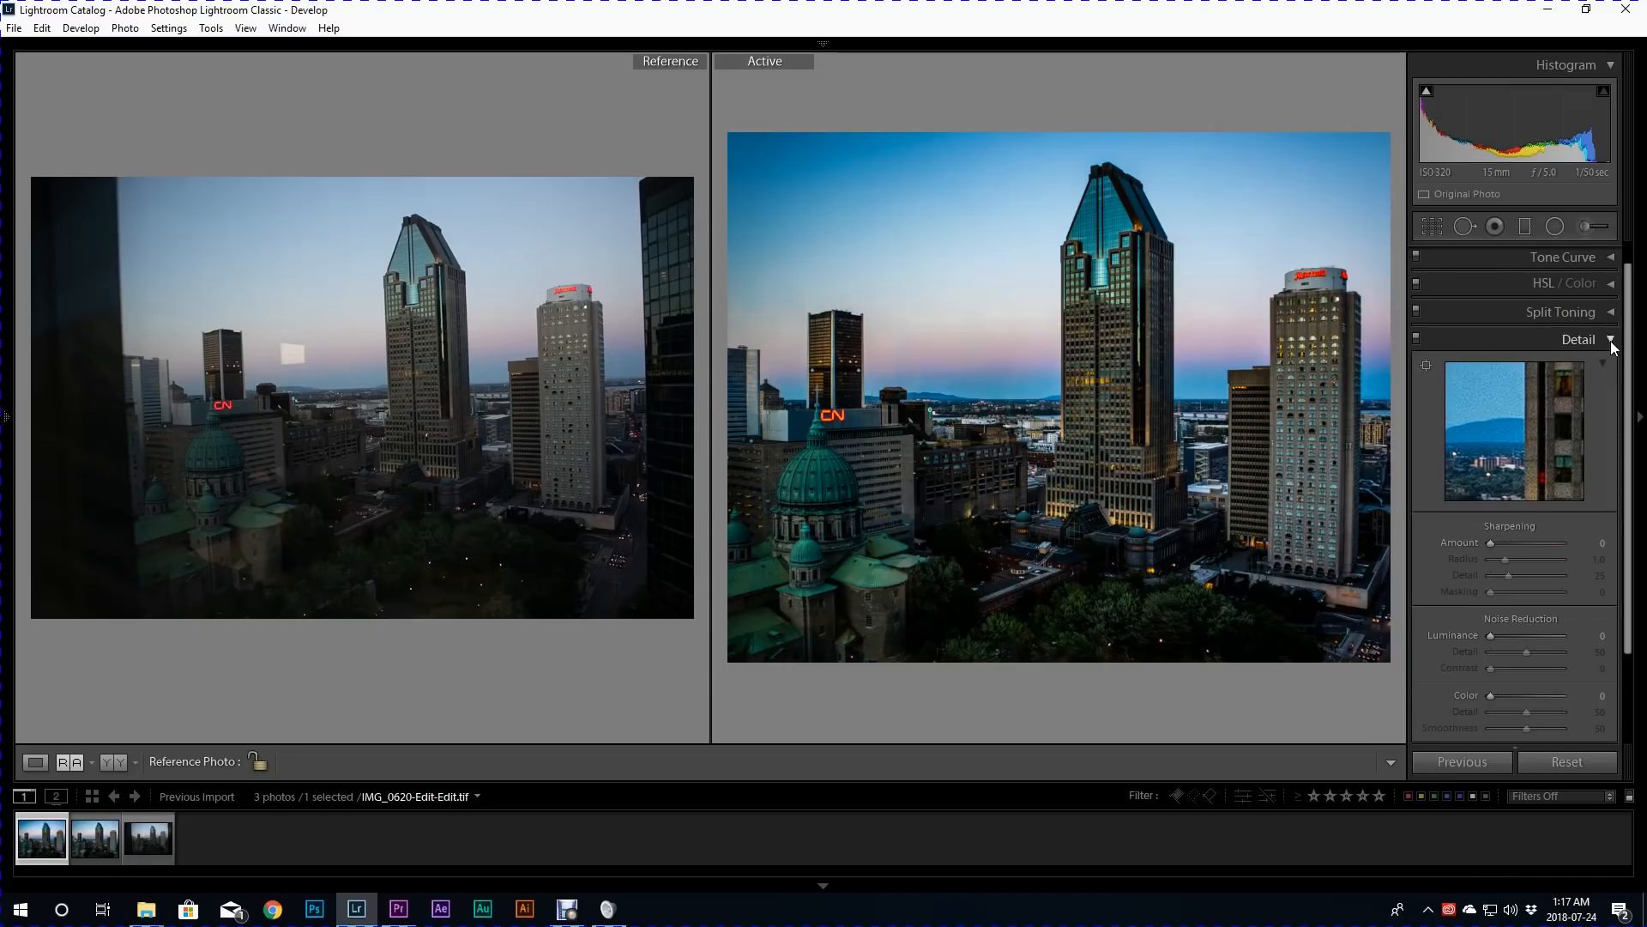
pyautogui.click(1612, 343)
pyautogui.click(1611, 369)
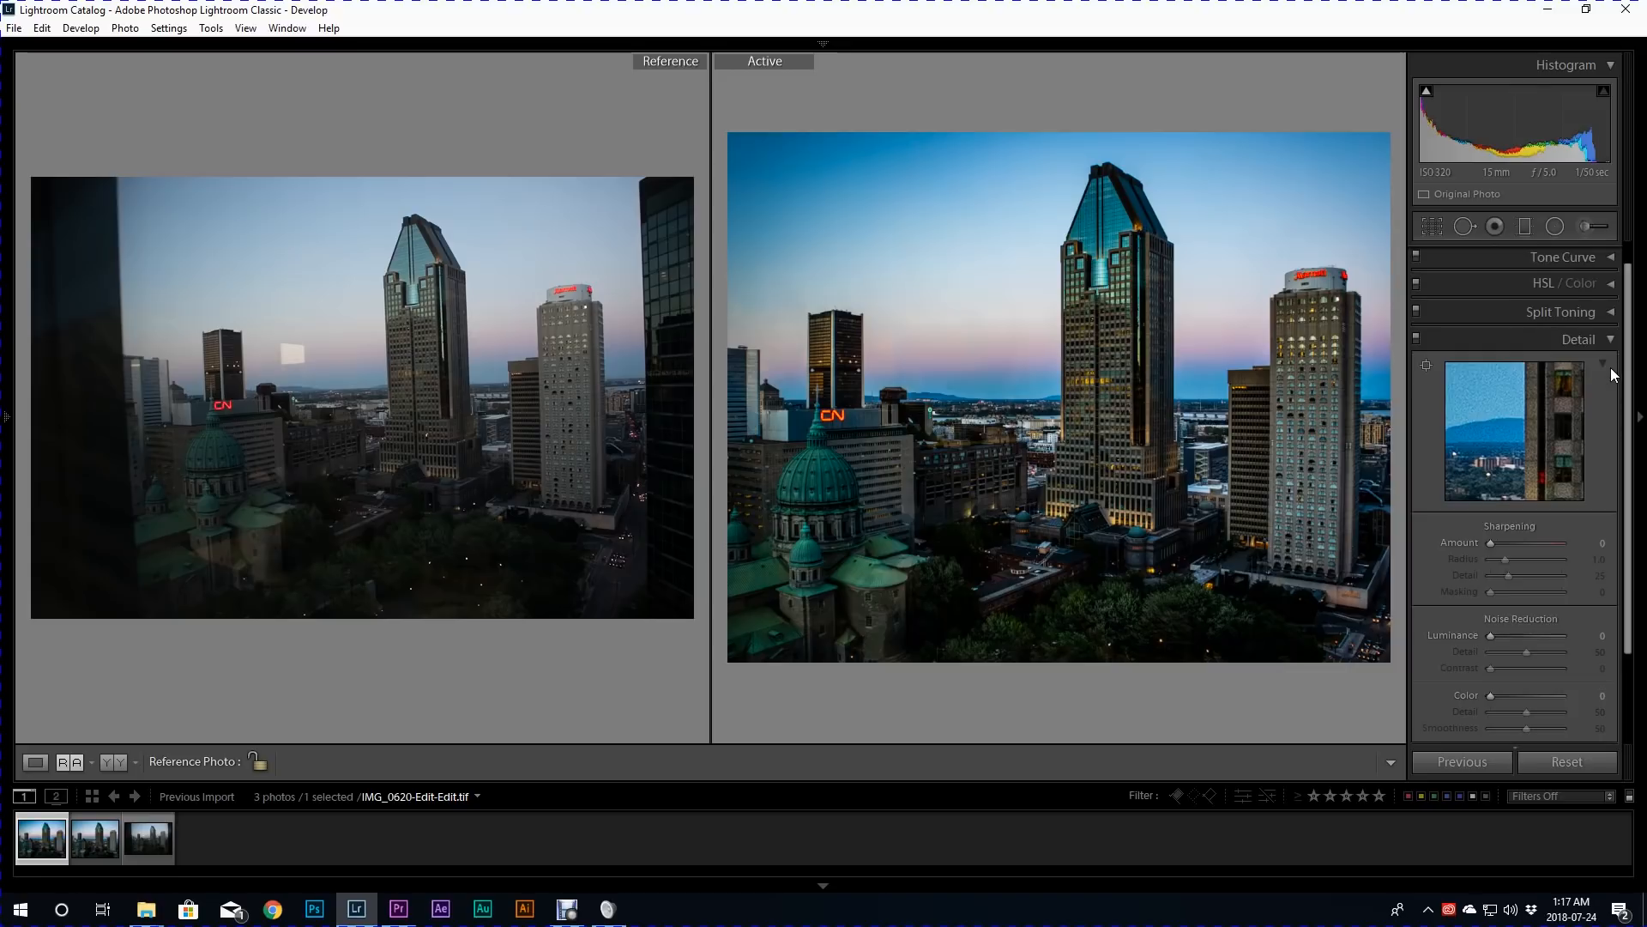
pyautogui.click(1611, 339)
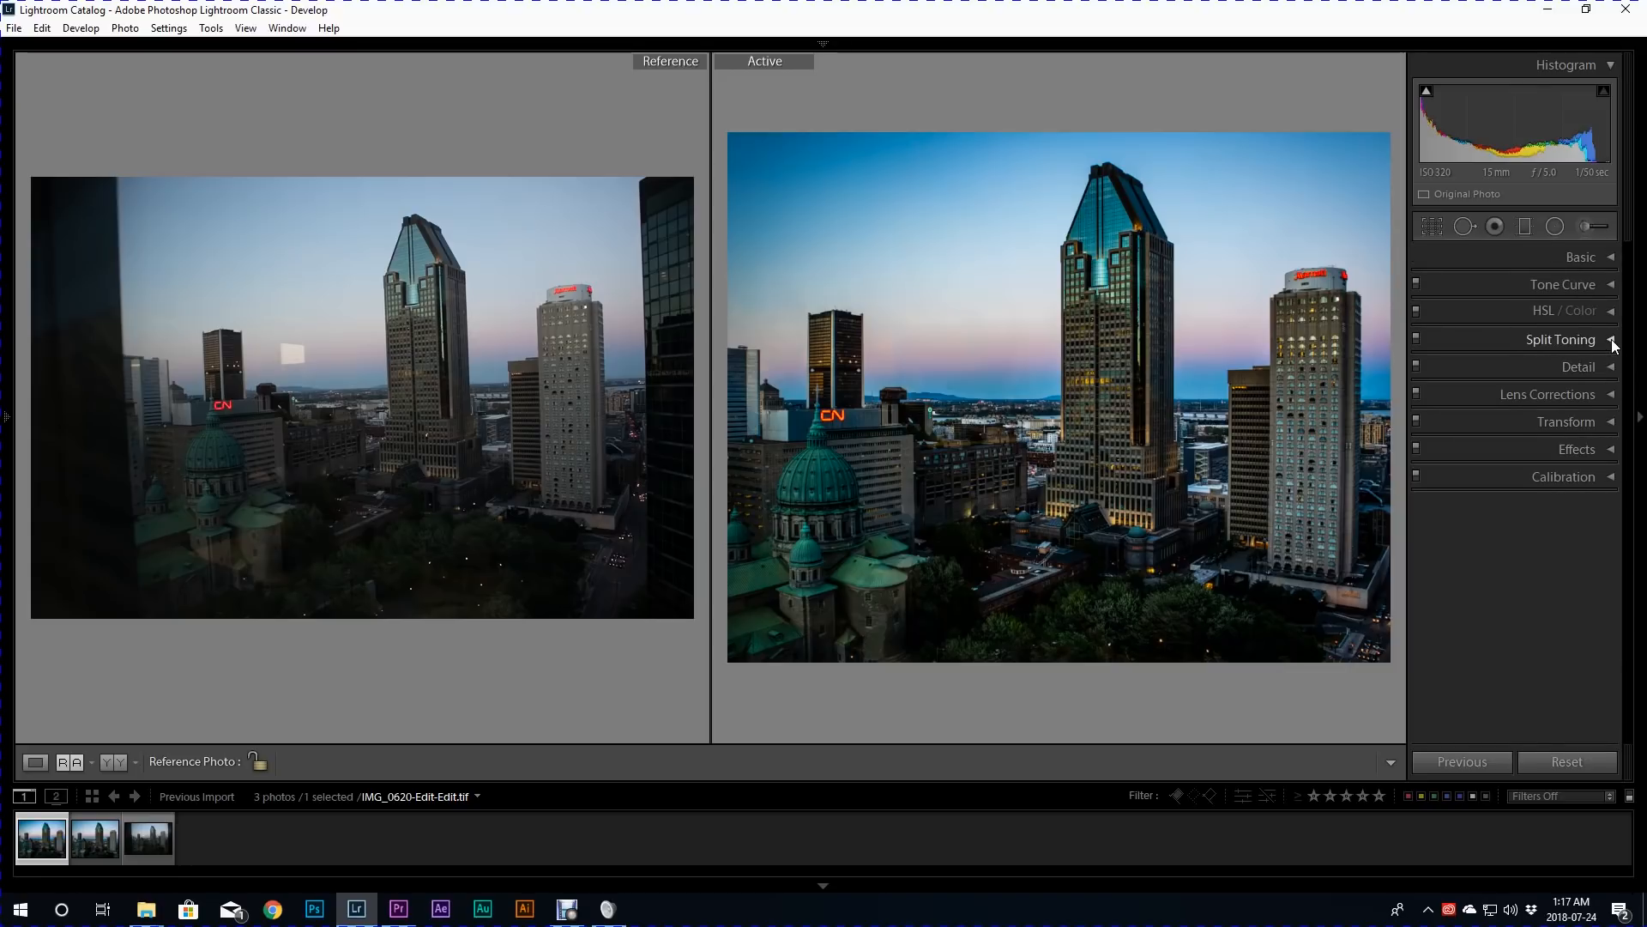